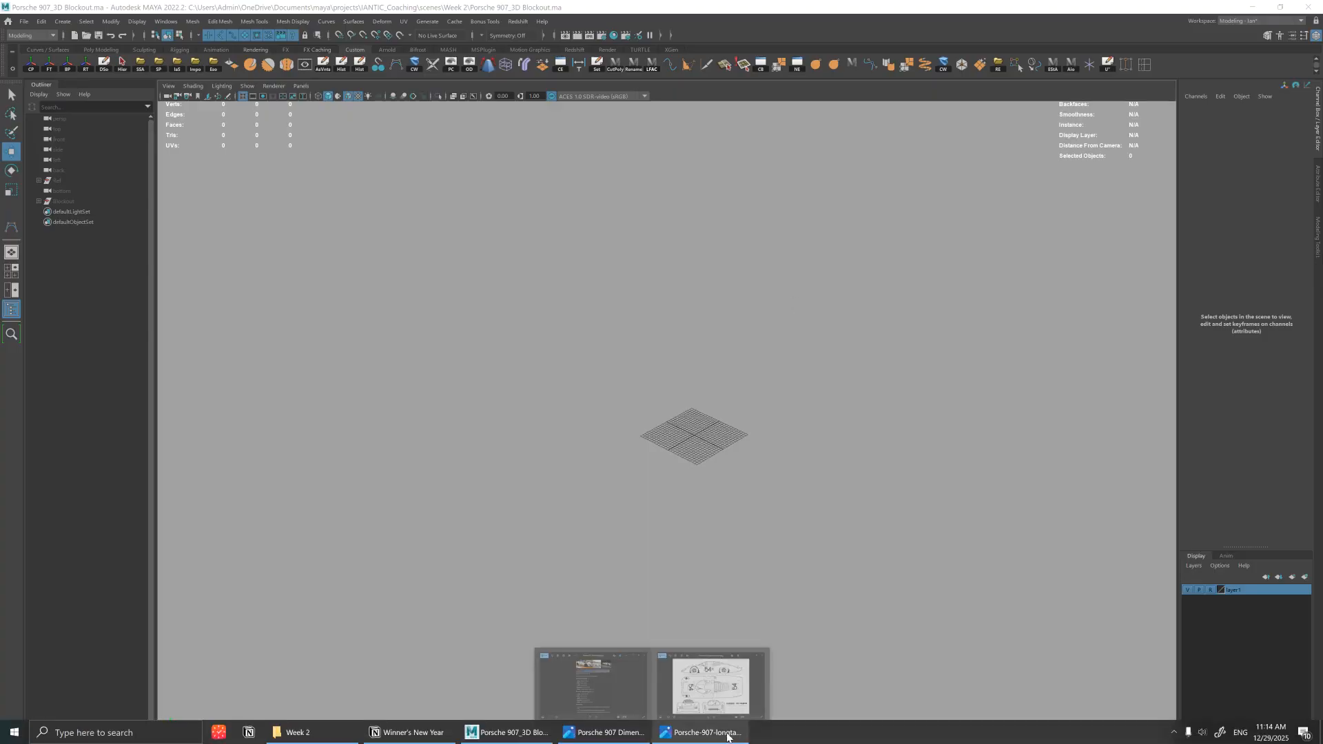
- Switch to the Porsche-907-longtail_Blueprint.jpg image viewer and restore it to a floating window enlarged over the Maya scene
{"action": "left_click", "coordinate": [699, 733]}
{"action": "left_click", "coordinate": [607, 124]}
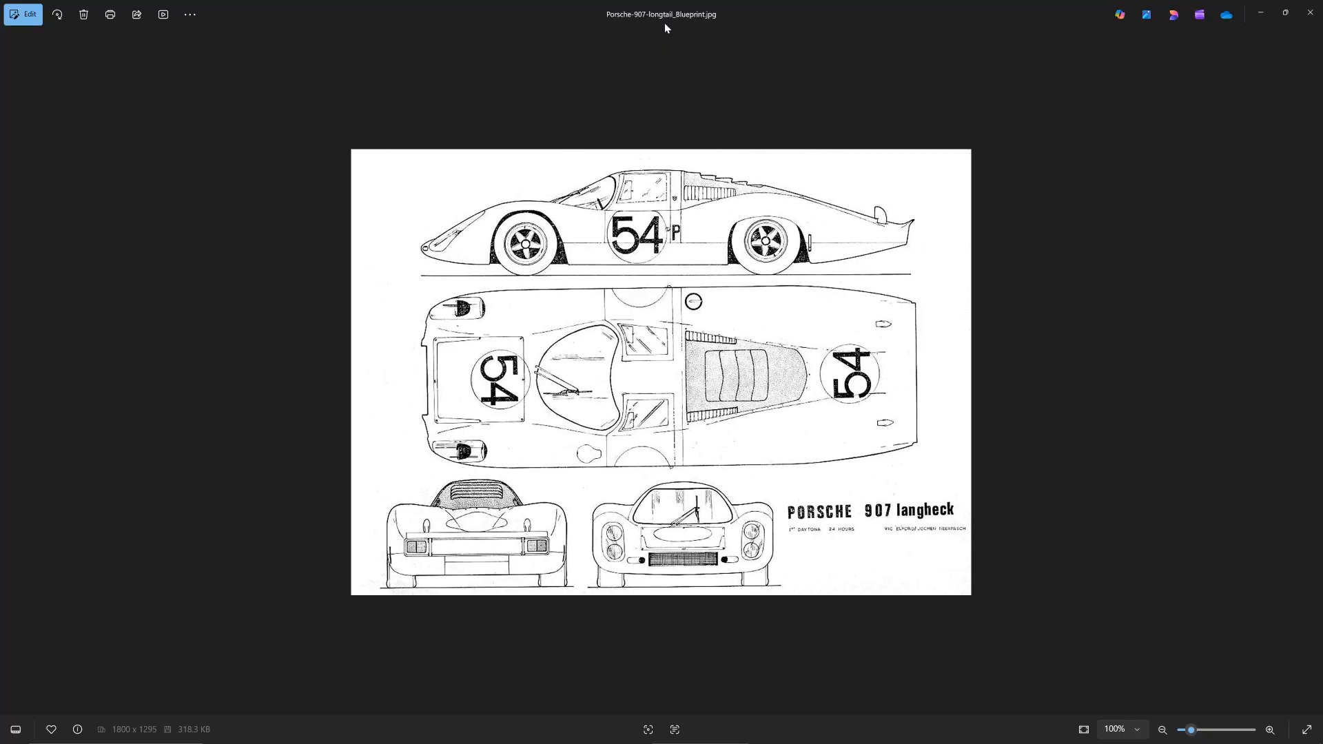
{"action": "double_click", "coordinate": [705, 29]}
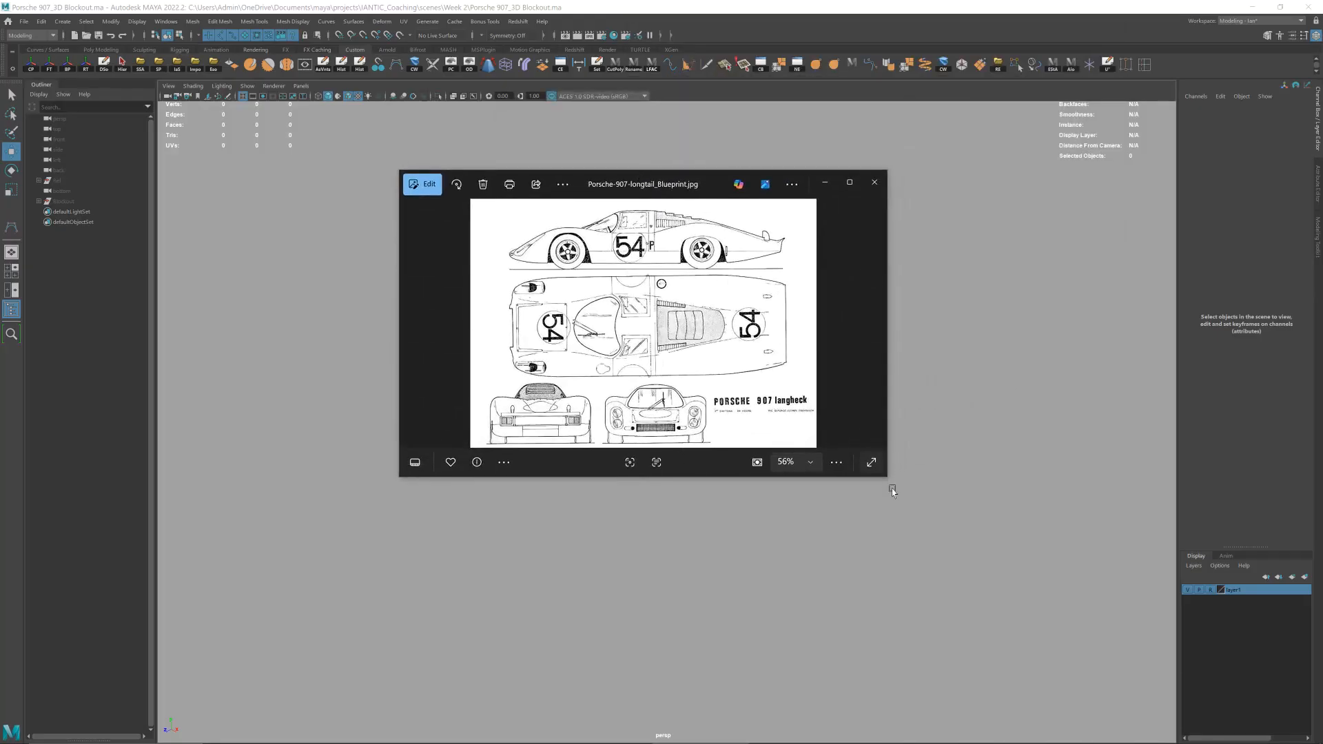
{"action": "left_click_drag", "start_coordinate": [887, 481], "coordinate": [1051, 628]}
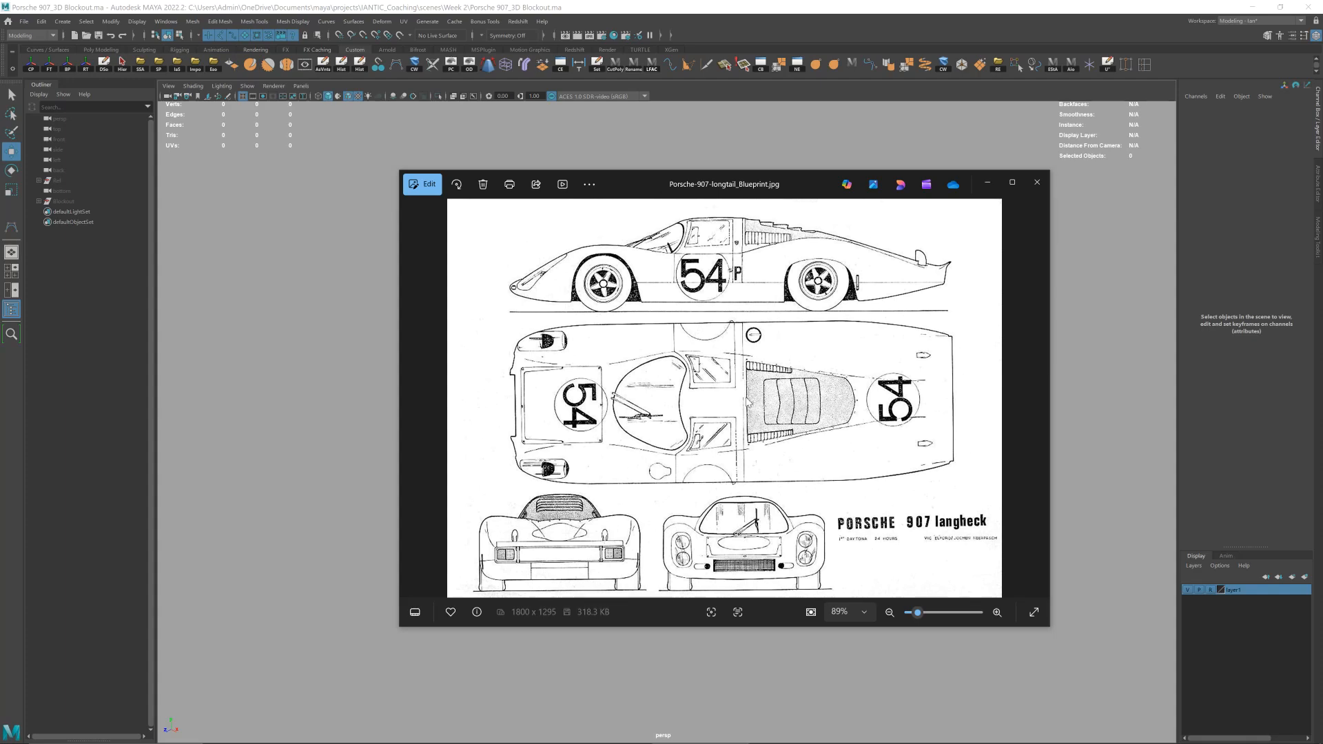
- Bring up Porsche 907 Dimensions.png and arrange and resize its window side by side with the blueprint
{"action": "mouse_move", "coordinate": [601, 736]}
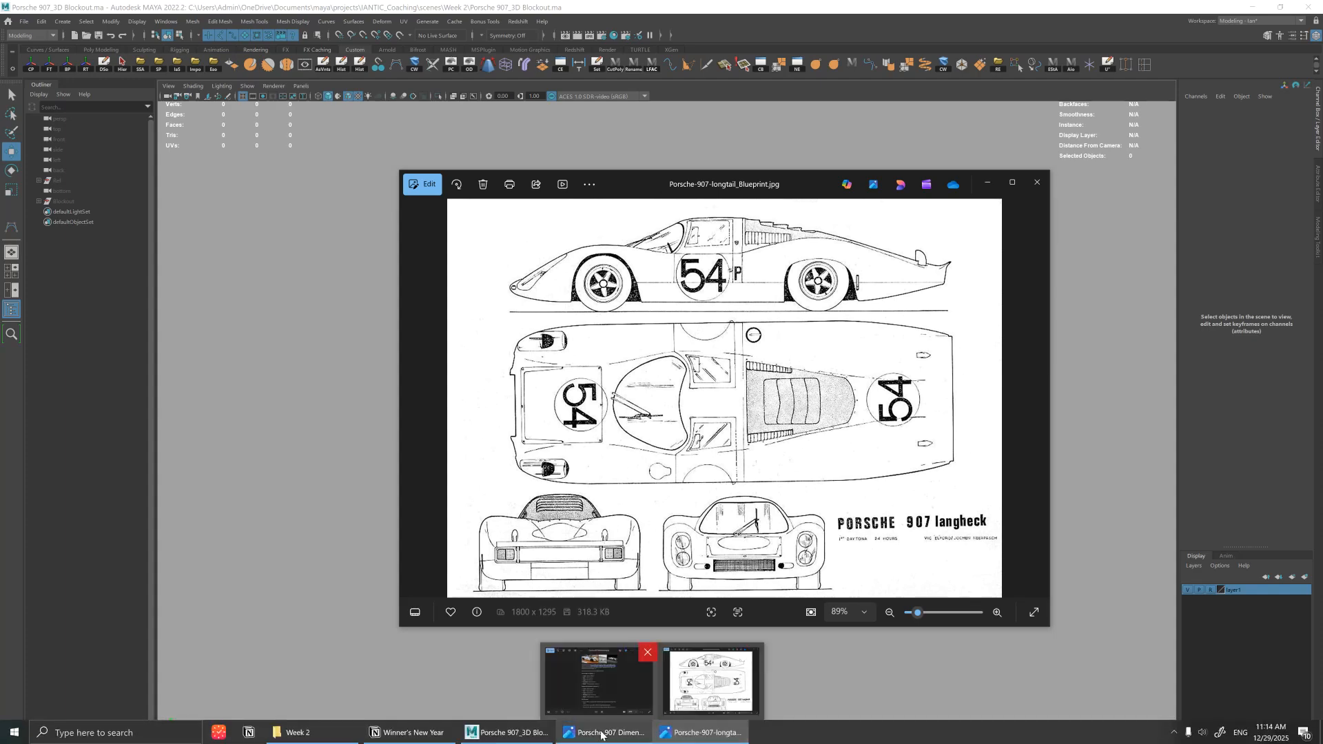
{"action": "left_click", "coordinate": [601, 690]}
{"action": "left_click_drag", "start_coordinate": [820, 114], "coordinate": [140, 334]}
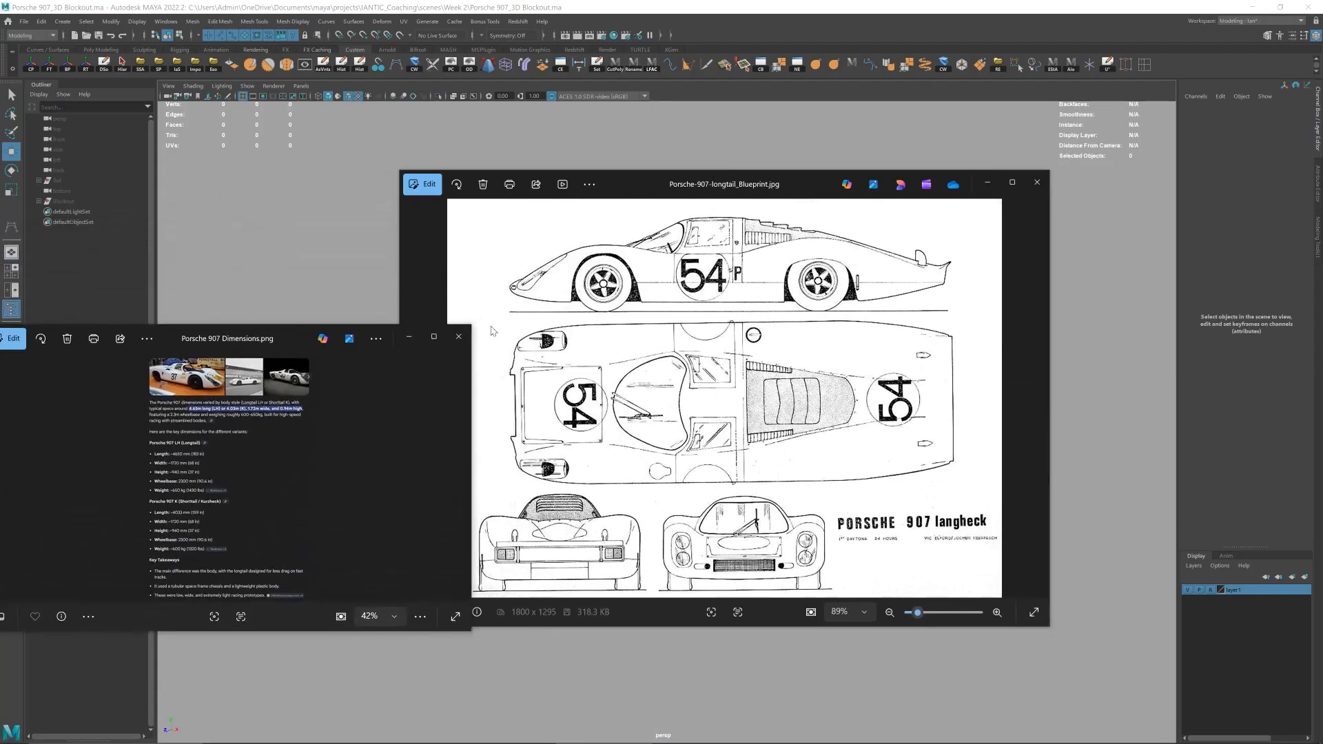
{"action": "left_click_drag", "start_coordinate": [472, 325], "coordinate": [556, 170]}
{"action": "left_click_drag", "start_coordinate": [685, 185], "coordinate": [814, 188]}
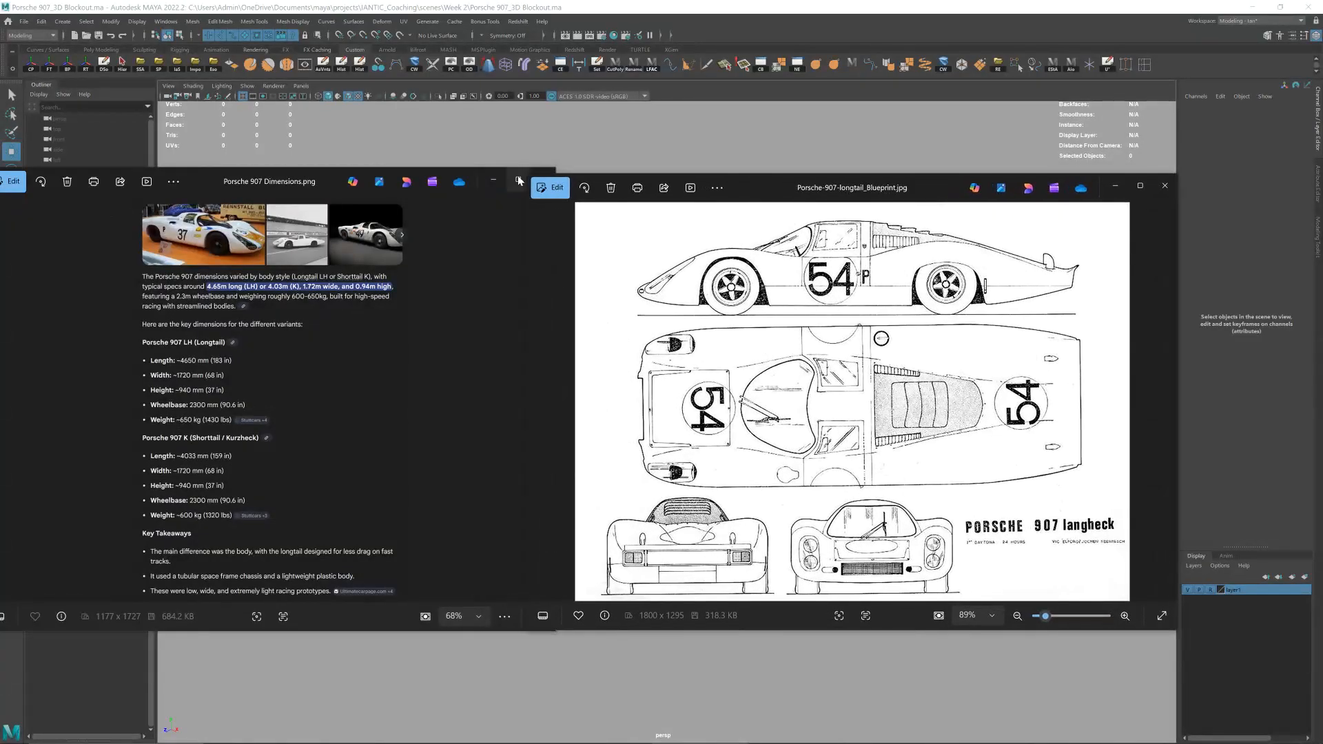
{"action": "left_click_drag", "start_coordinate": [525, 175], "coordinate": [512, 164]}
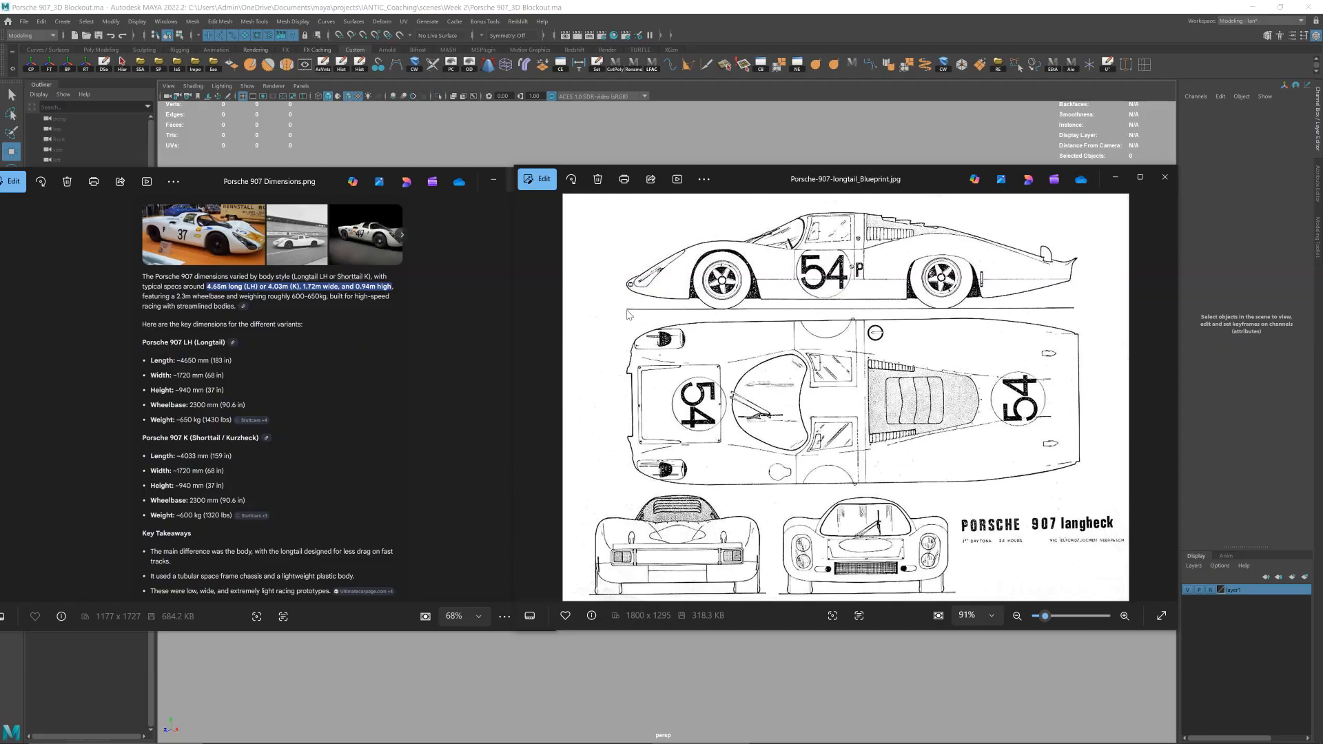
- Examine the Porsche 907 LH length, width, height and wheelbase in the dimensions image alongside the blueprint
{"action": "left_click", "coordinate": [152, 347]}
{"action": "scroll", "coordinate": [152, 347], "scroll_direction": "up", "scroll_amount": 5}
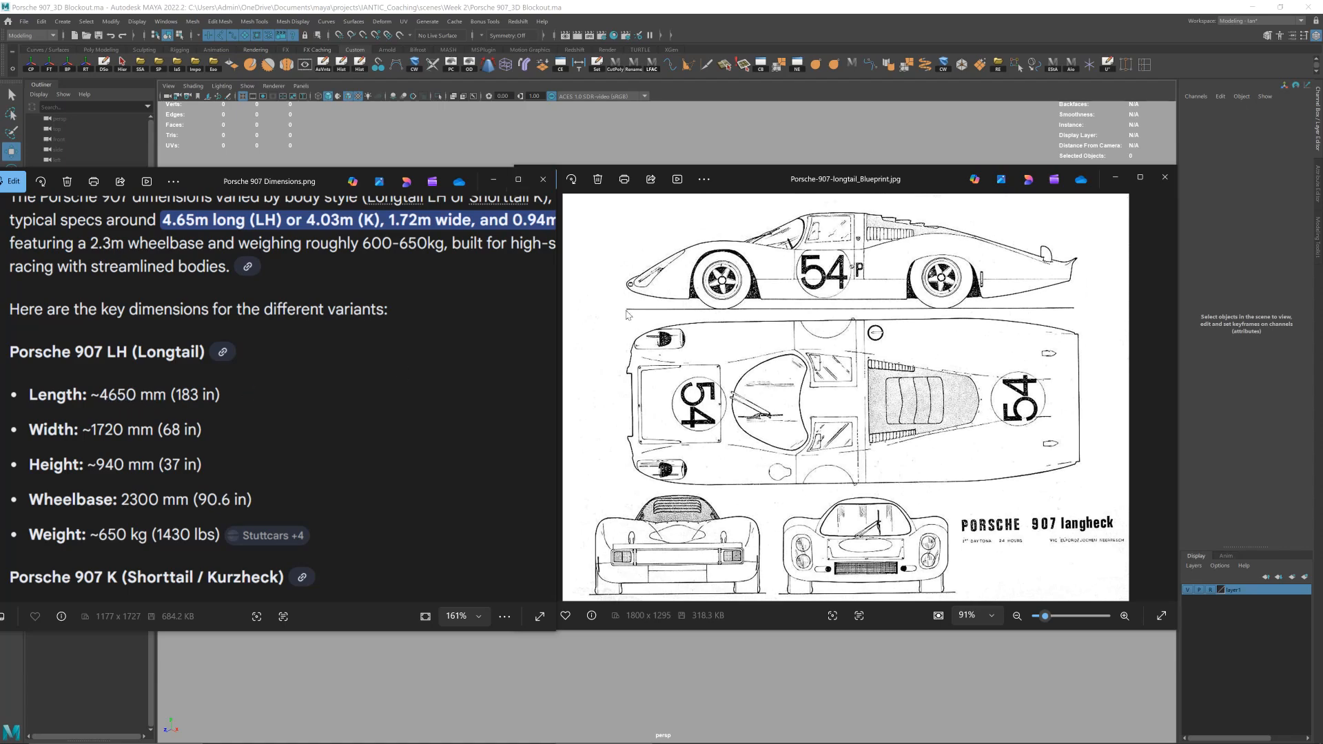
{"action": "scroll", "coordinate": [626, 309], "scroll_direction": "up", "scroll_amount": 3}
{"action": "left_click_drag", "start_coordinate": [891, 315], "coordinate": [803, 318]}
{"action": "scroll", "coordinate": [1111, 318], "scroll_direction": "down", "scroll_amount": 3}
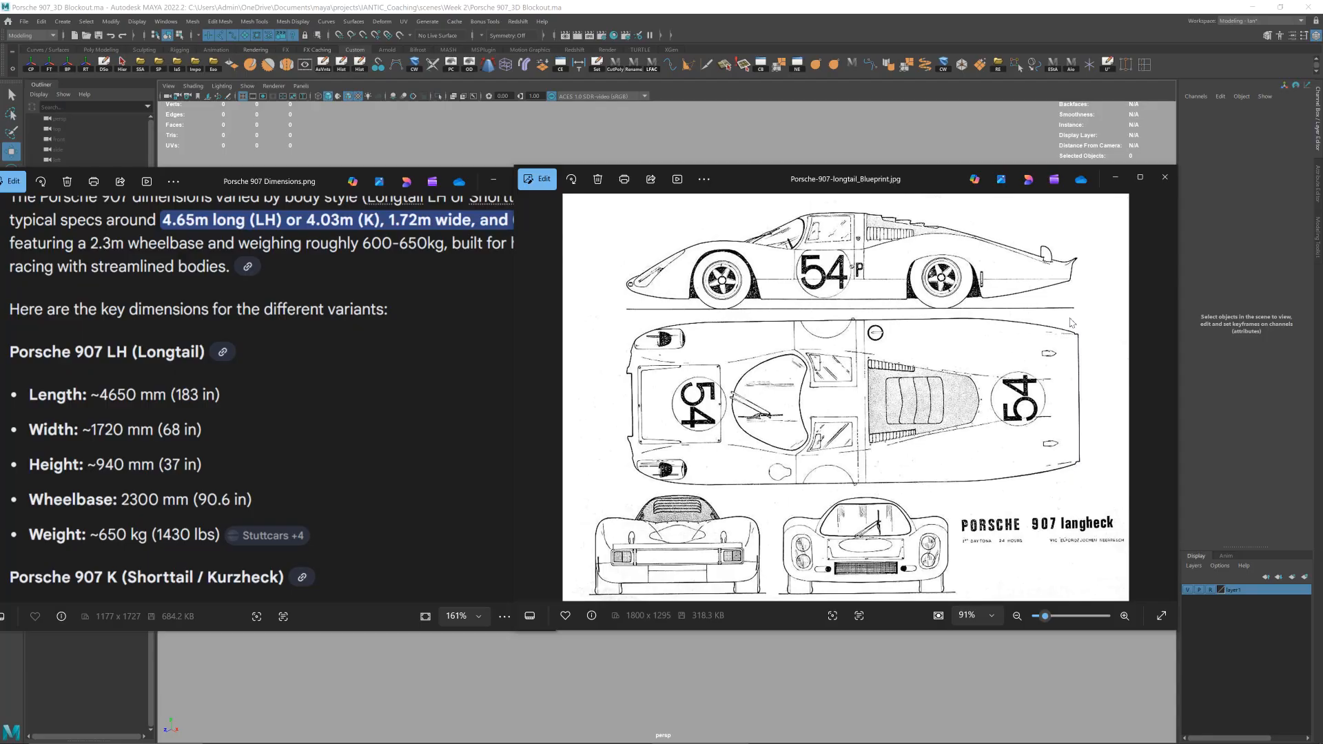
{"action": "scroll", "coordinate": [295, 348], "scroll_direction": "down", "scroll_amount": 5}
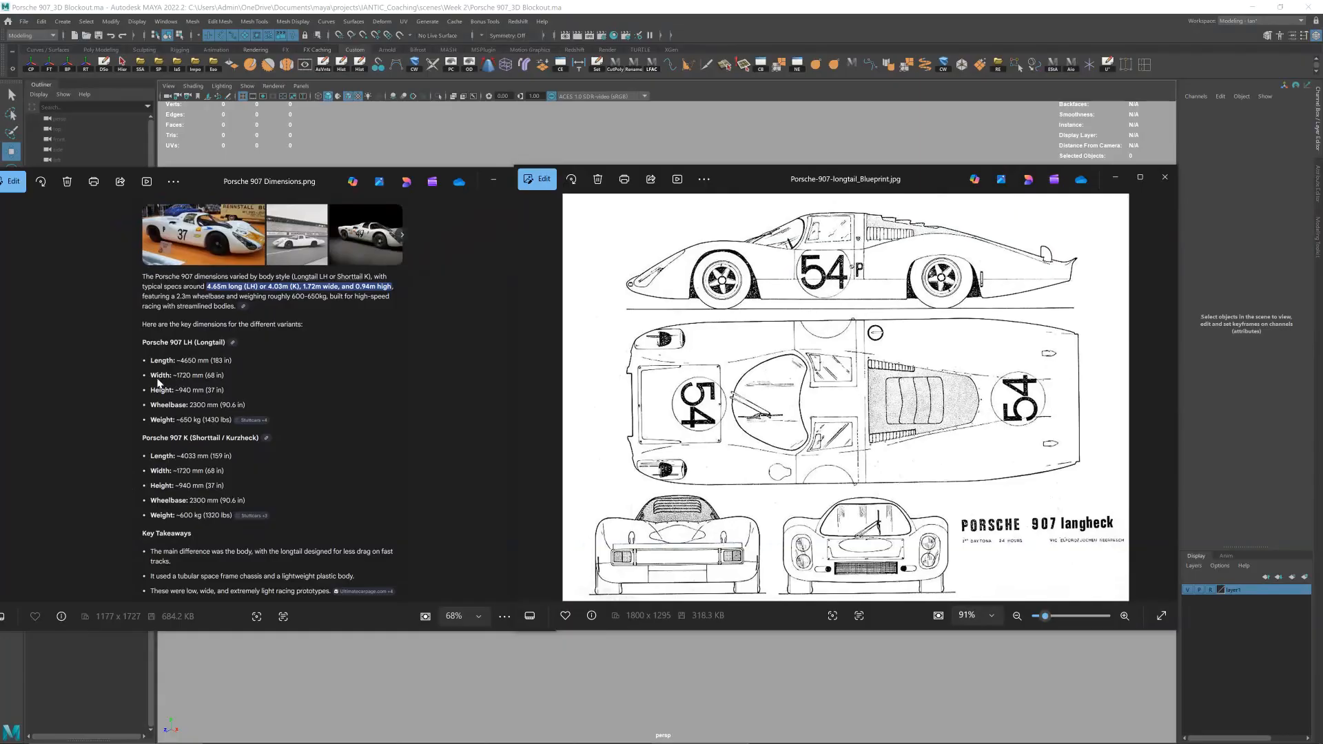
{"action": "scroll", "coordinate": [177, 378], "scroll_direction": "up", "scroll_amount": 5}
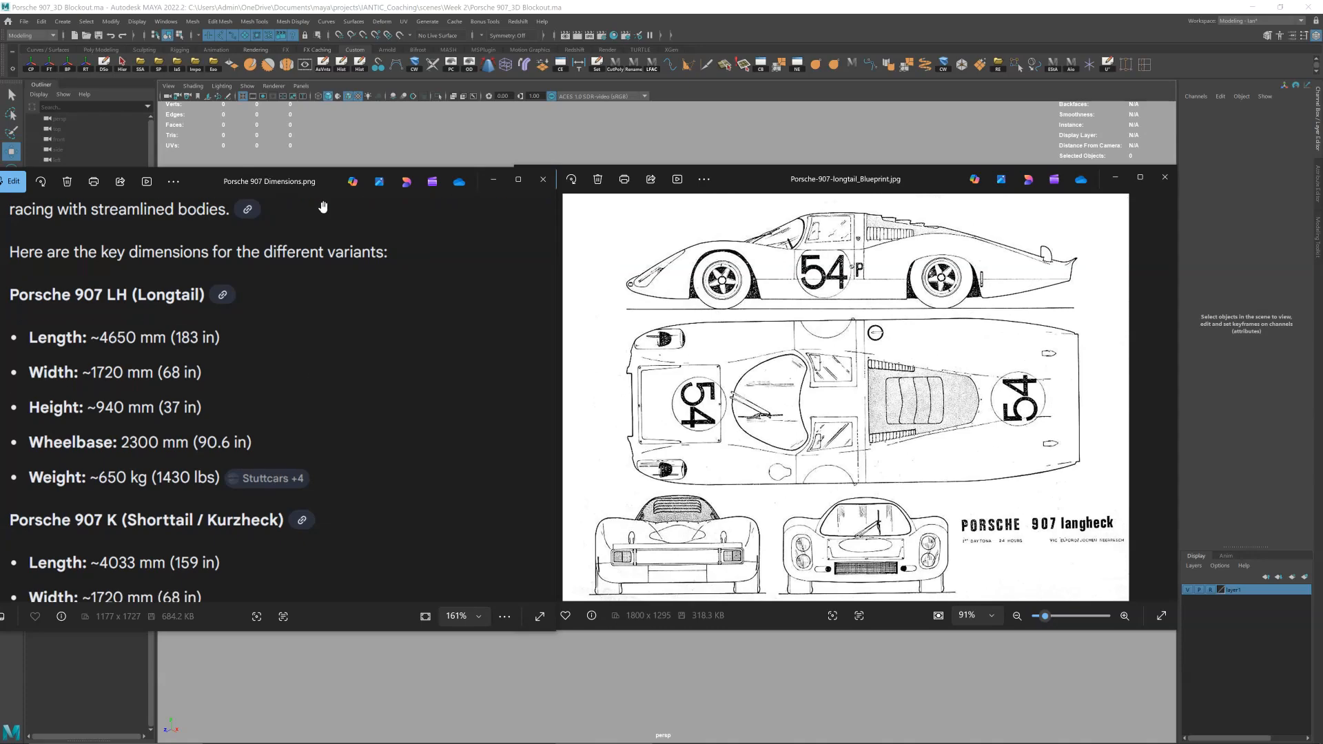
{"action": "left_click_drag", "start_coordinate": [295, 184], "coordinate": [358, 181]}
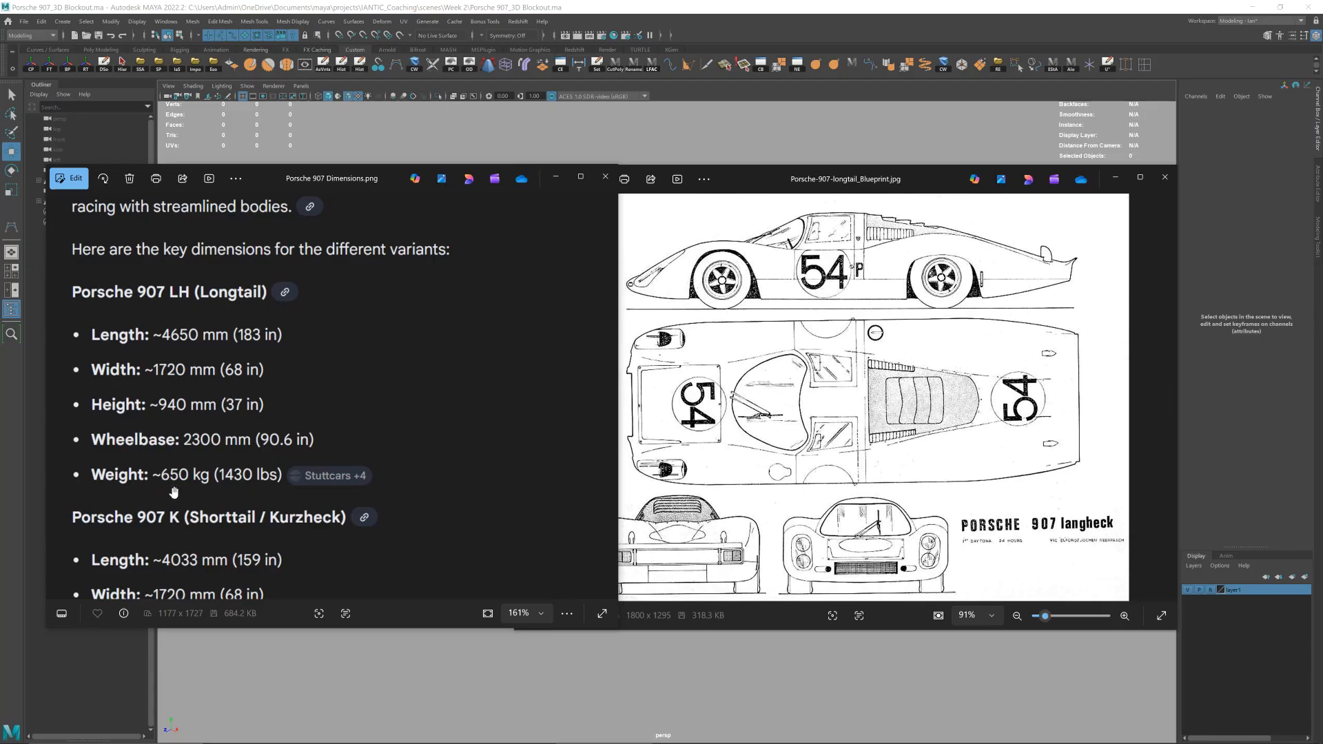
{"action": "scroll", "coordinate": [219, 453], "scroll_direction": "down", "scroll_amount": 8}
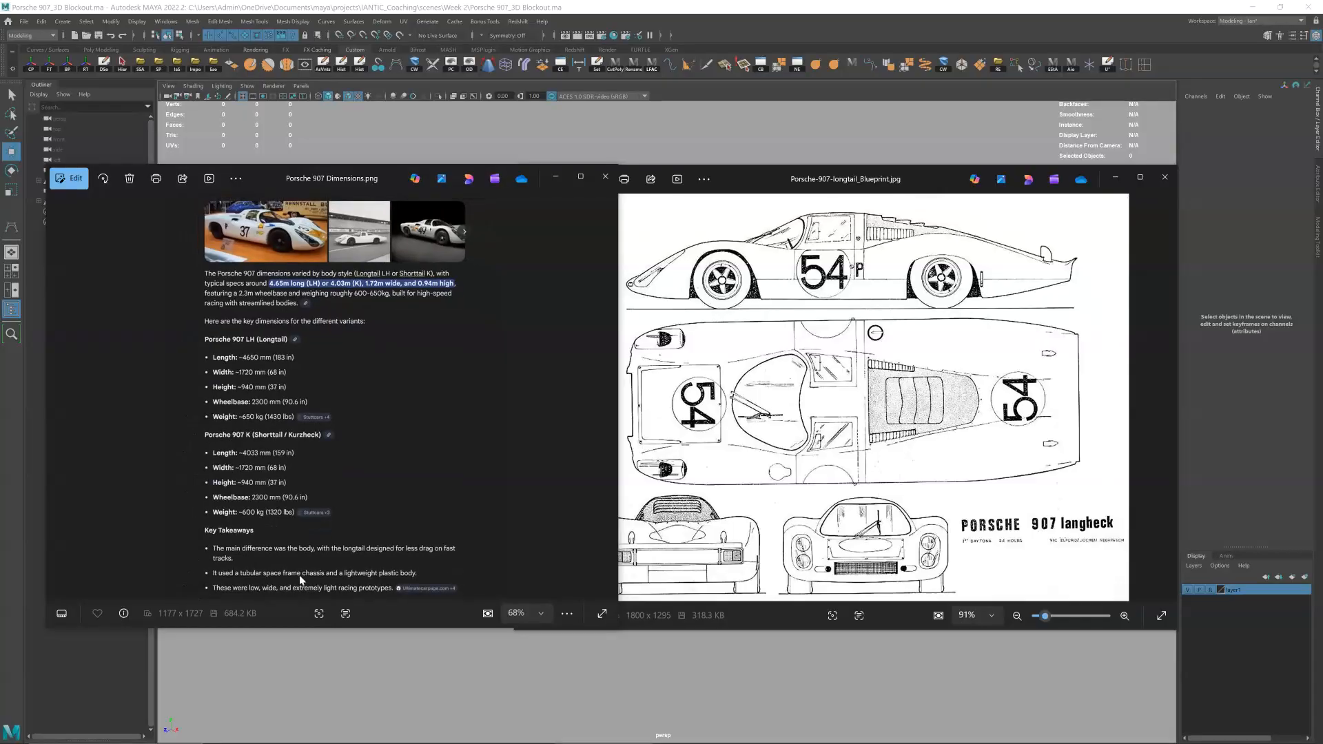
- Return to Maya and create a free image plane at the origin
{"action": "left_click", "coordinate": [653, 679]}
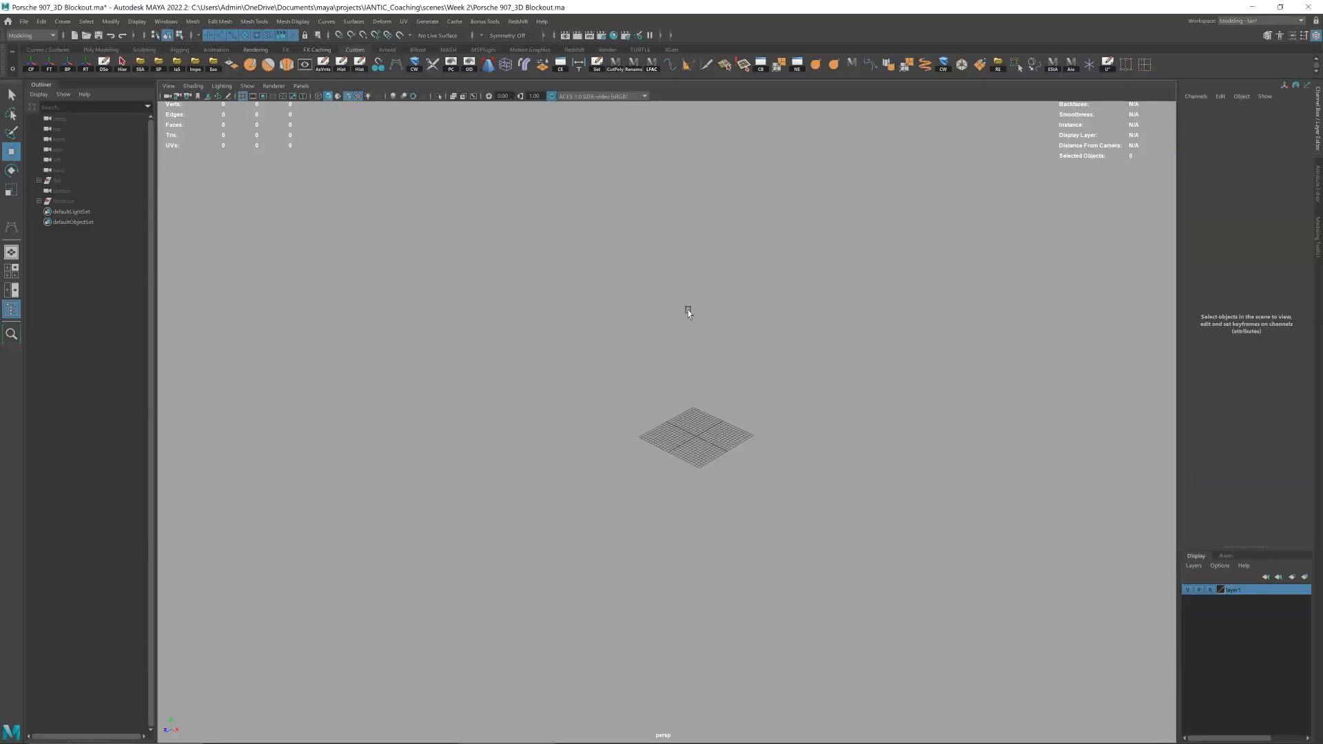
{"action": "scroll", "coordinate": [703, 306], "scroll_direction": "up", "scroll_amount": 3}
{"action": "scroll", "coordinate": [710, 300], "scroll_direction": "up", "scroll_amount": 2}
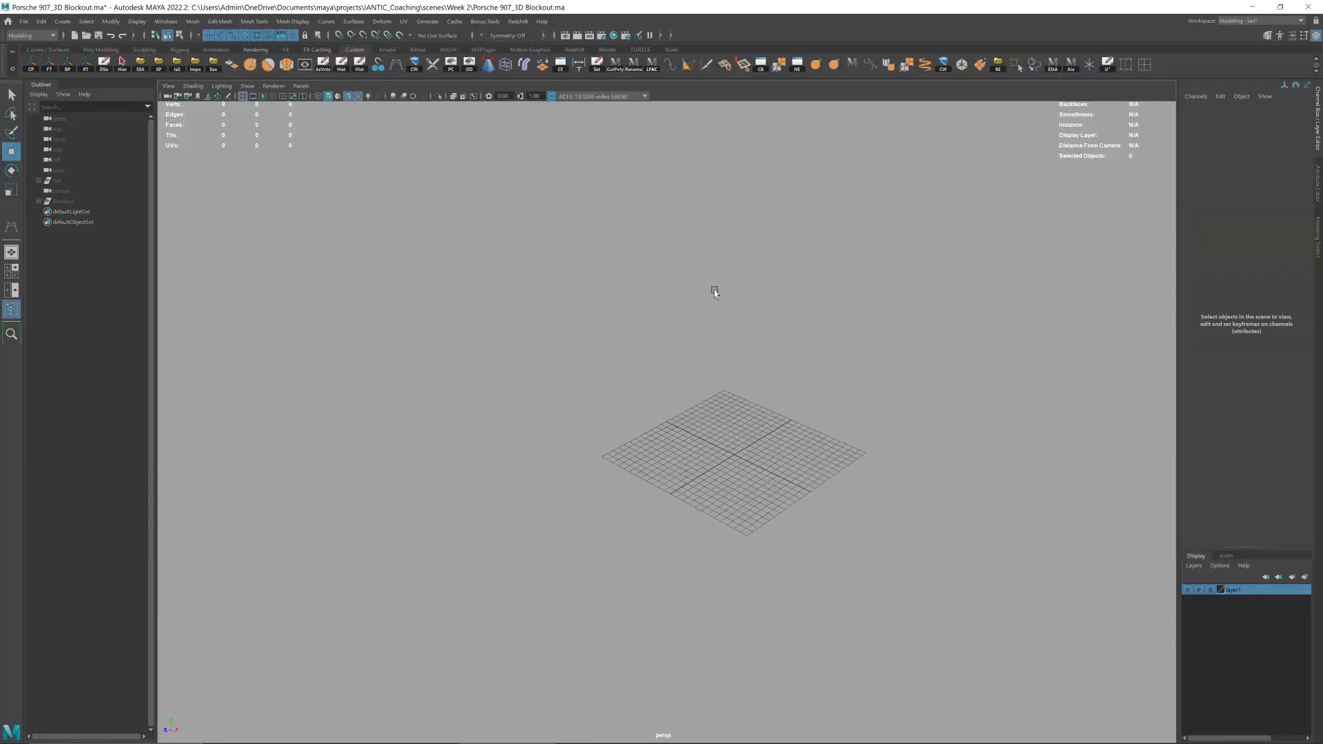
{"action": "left_click_drag", "start_coordinate": [697, 295], "coordinate": [785, 331], "text": "alt"}
{"action": "key", "text": "ctrl+s"}
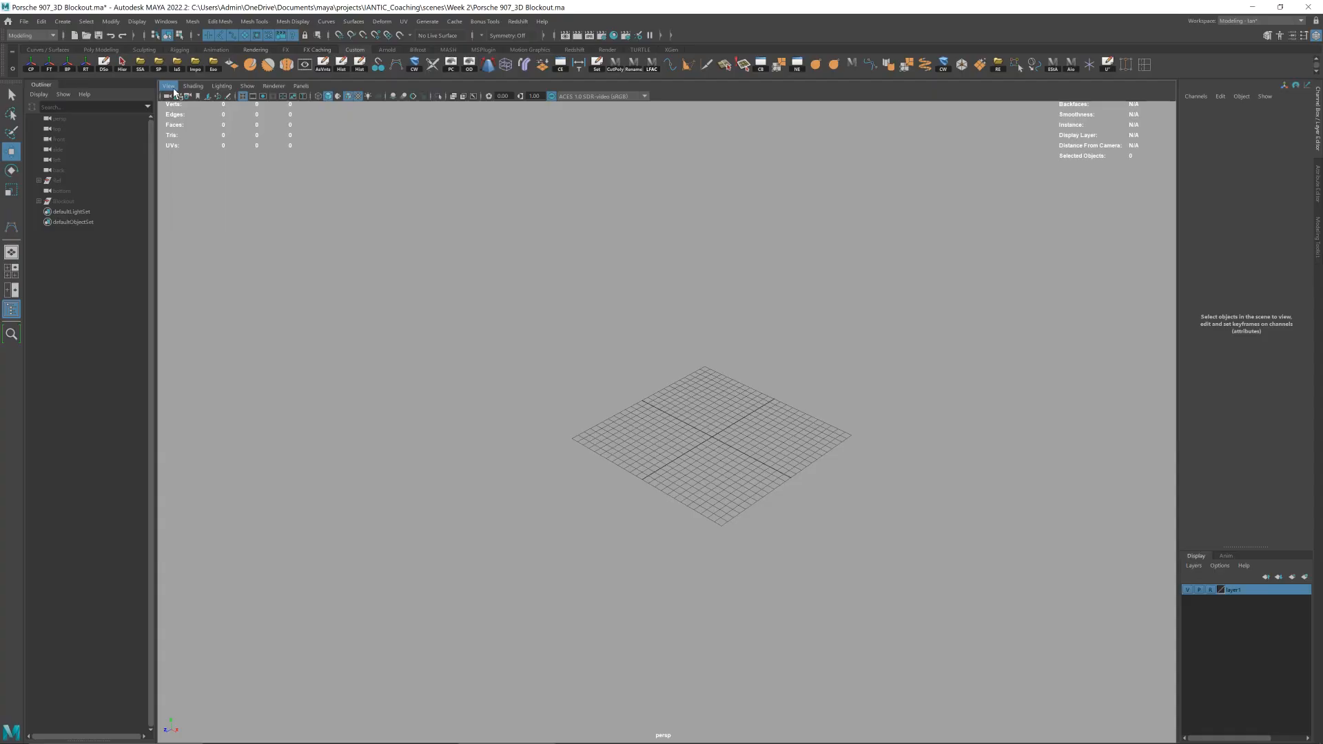
{"action": "left_click", "coordinate": [68, 24]}
{"action": "left_click", "coordinate": [115, 176]}
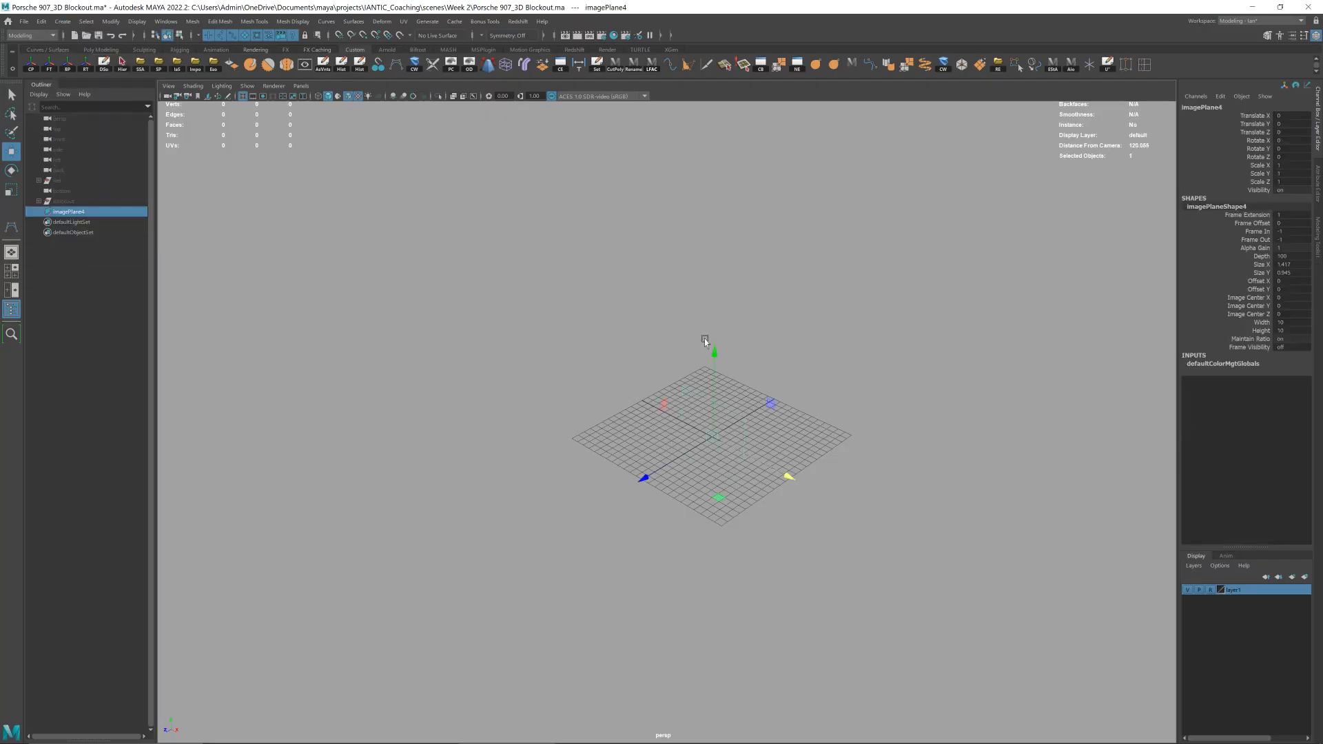
- Load Porsche-907-longtail_Blueprint.jpg from the desktop's Week 2 lesson folder as the image plane's picture
{"action": "scroll", "coordinate": [762, 368], "scroll_direction": "up", "scroll_amount": 8}
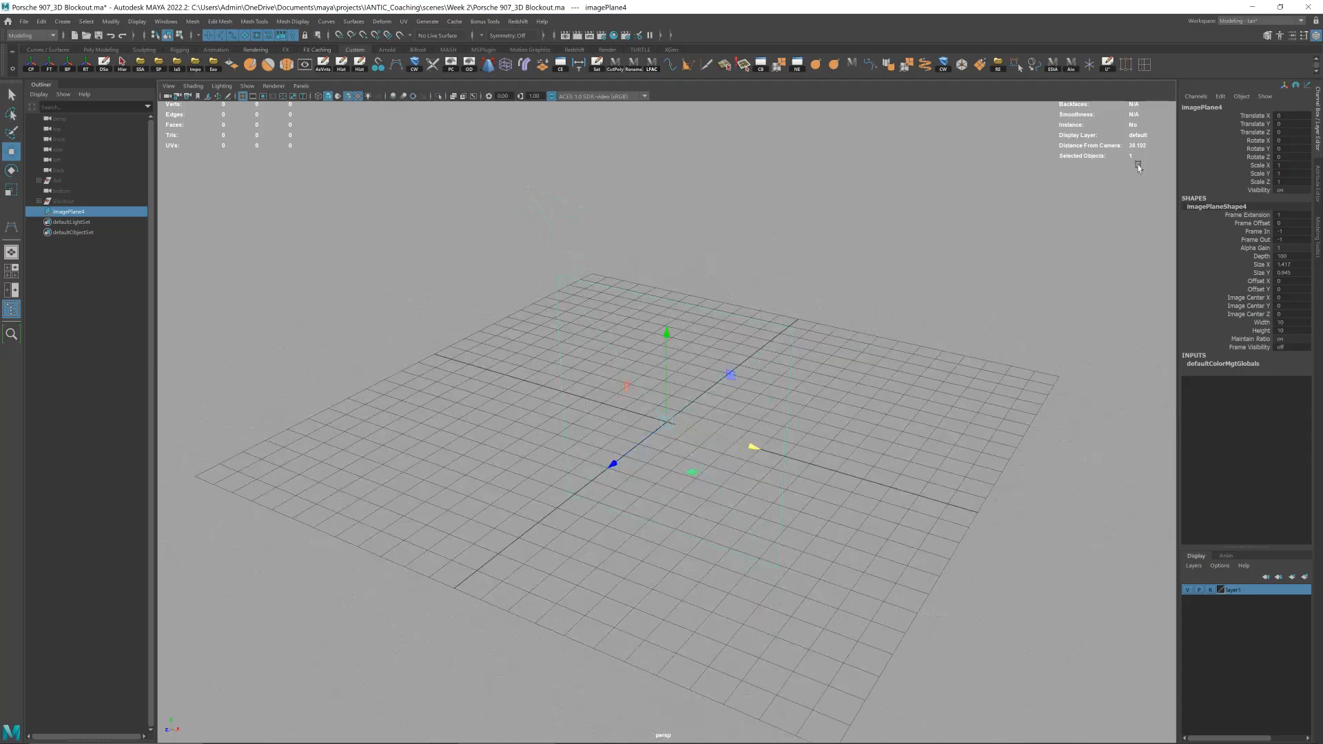
{"action": "left_click", "coordinate": [1318, 206]}
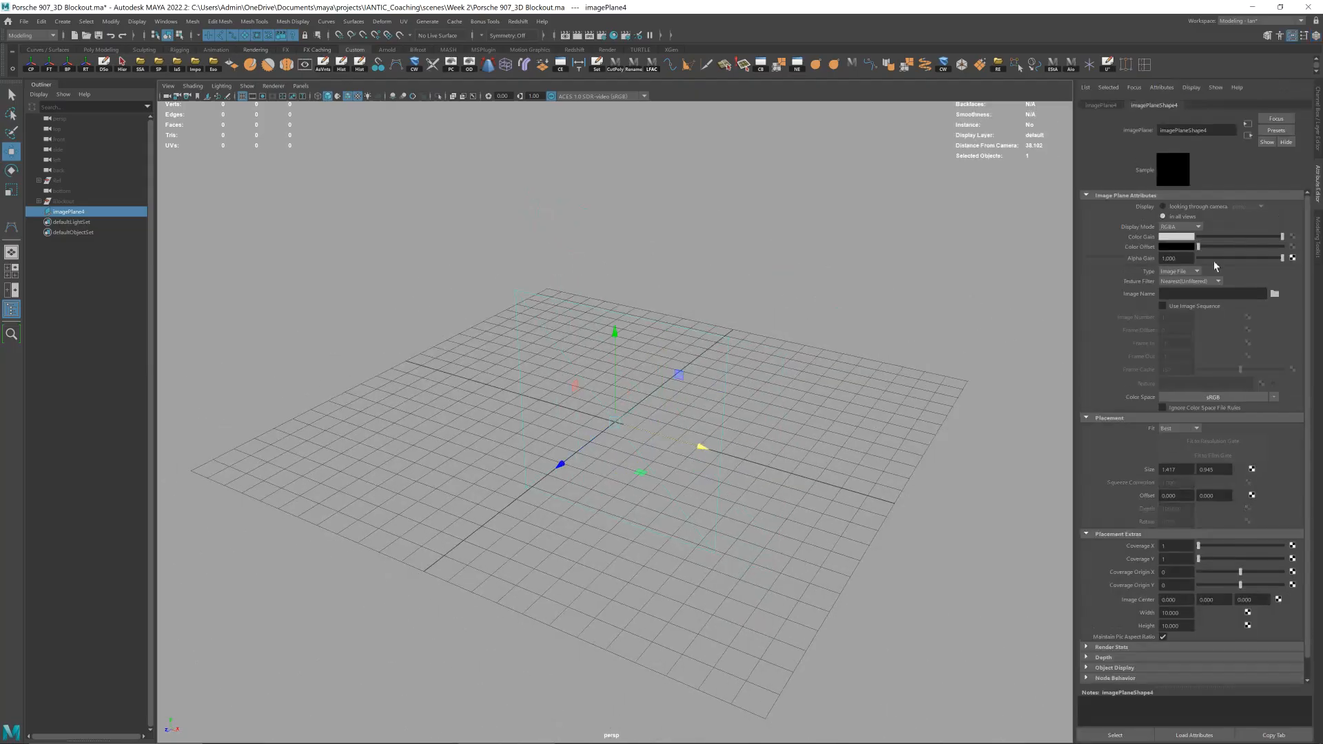
{"action": "left_click", "coordinate": [1275, 293]}
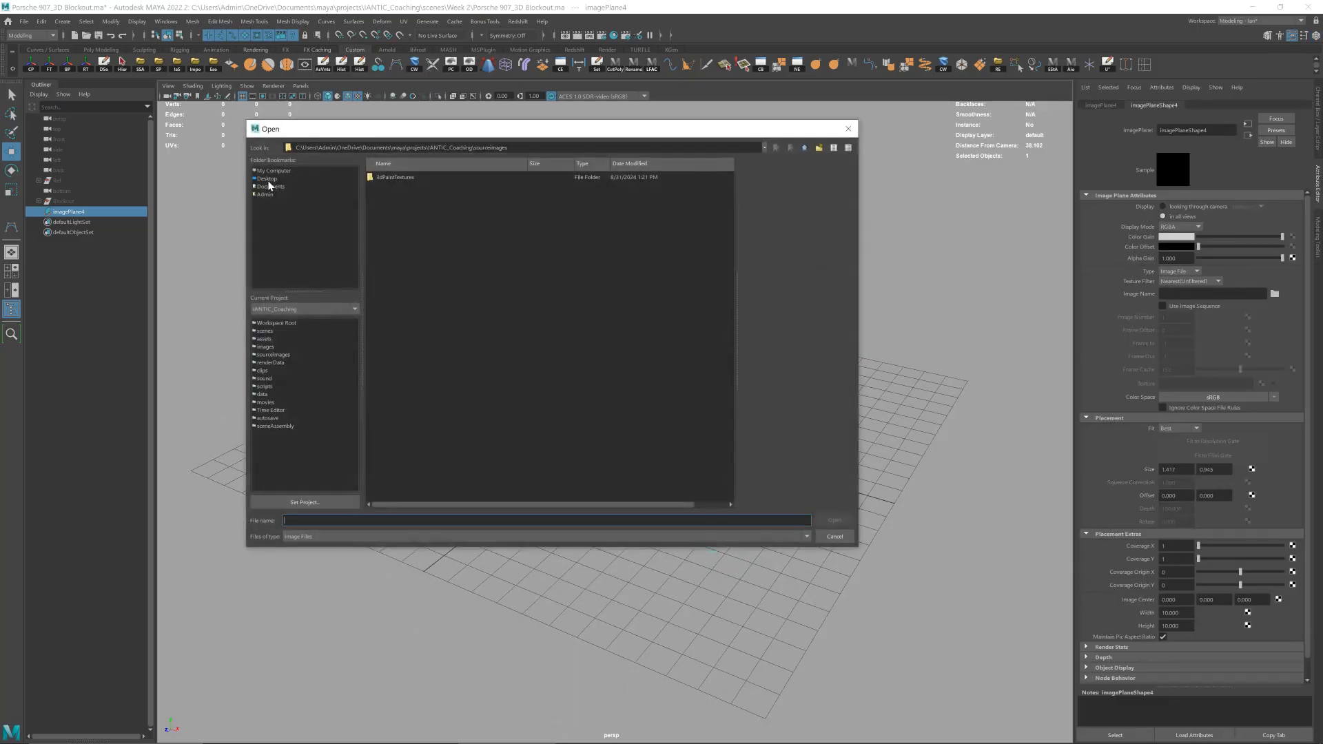
{"action": "left_click", "coordinate": [268, 180]}
{"action": "double_click", "coordinate": [387, 219]}
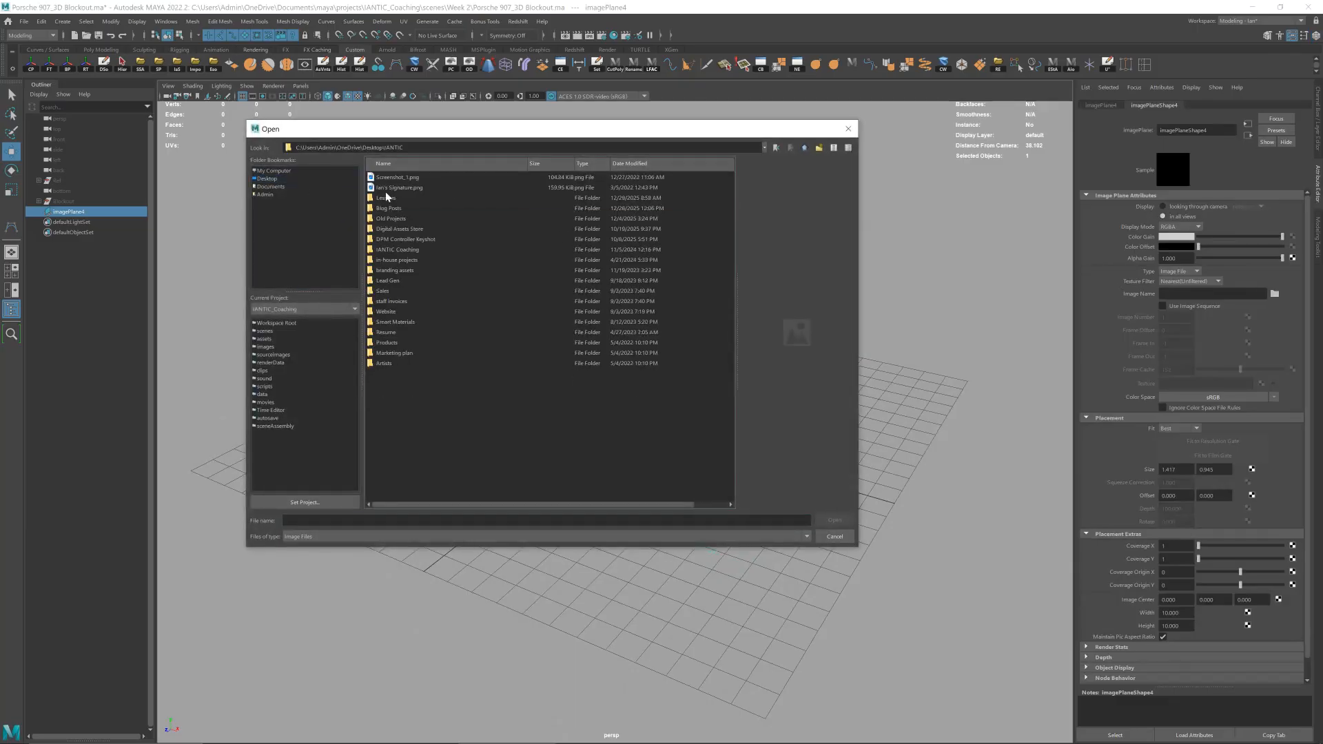
{"action": "double_click", "coordinate": [386, 199]}
{"action": "double_click", "coordinate": [381, 179]}
{"action": "left_click", "coordinate": [393, 178]}
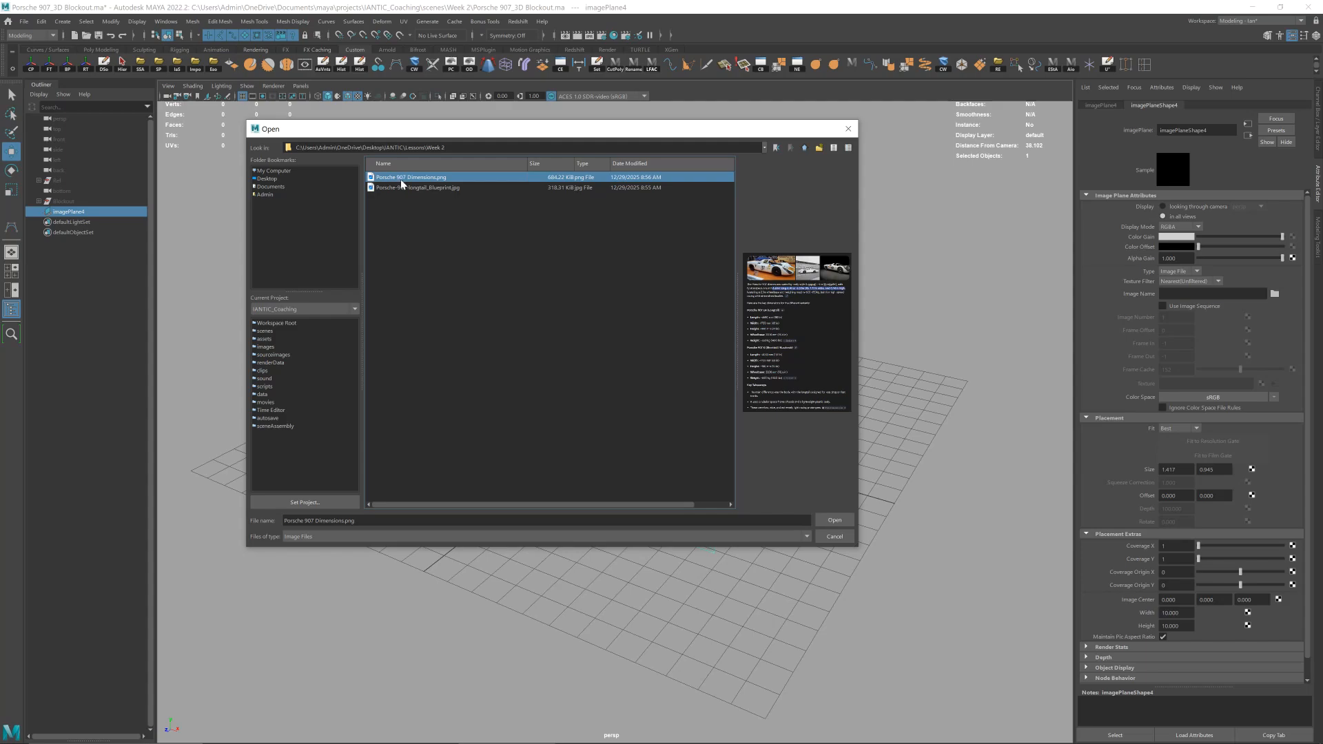
{"action": "left_click", "coordinate": [406, 188]}
{"action": "double_click", "coordinate": [407, 188]}
{"action": "scroll", "coordinate": [789, 289], "scroll_direction": "down", "scroll_amount": 5}
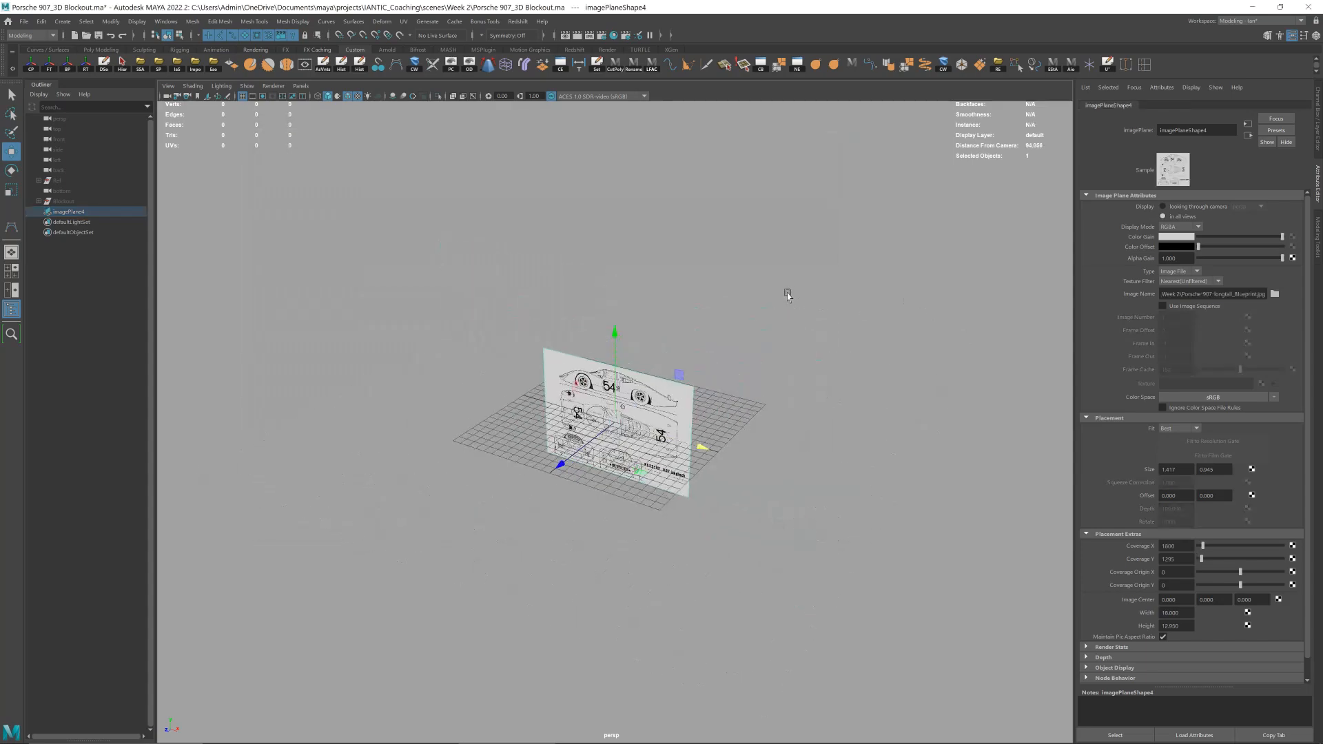
- Scale the blueprint image plane up uniformly to about 9.3 and raise it above the grid
{"action": "key", "text": "r"}
{"action": "left_click_drag", "start_coordinate": [614, 423], "coordinate": [1044, 378]}
{"action": "scroll", "coordinate": [665, 392], "scroll_direction": "down", "scroll_amount": 9}
{"action": "left_click_drag", "start_coordinate": [662, 391], "coordinate": [717, 417], "text": "alt"}
{"action": "key", "text": "w"}
{"action": "key", "text": "r"}
{"action": "left_click_drag", "start_coordinate": [607, 434], "coordinate": [644, 441], "text": "alt"}
{"action": "scroll", "coordinate": [674, 386], "scroll_direction": "down", "scroll_amount": 3}
{"action": "key", "text": "w"}
{"action": "left_click_drag", "start_coordinate": [591, 480], "coordinate": [625, 395]}
- Check the enlarged blueprint's size and placement against the grid in the front and perspective views
{"action": "left_click", "coordinate": [813, 297]}
{"action": "left_click_drag", "start_coordinate": [813, 296], "coordinate": [828, 271], "text": "alt"}
{"action": "key", "text": "space"}
{"action": "key", "text": "space"}
{"action": "left_click_drag", "start_coordinate": [829, 278], "coordinate": [815, 293], "text": "alt"}
{"action": "left_click", "coordinate": [723, 348]}
{"action": "key", "text": "space"}
{"action": "left_click_drag", "start_coordinate": [725, 348], "coordinate": [719, 374]}
{"action": "scroll", "coordinate": [718, 372], "scroll_direction": "down", "scroll_amount": 1}
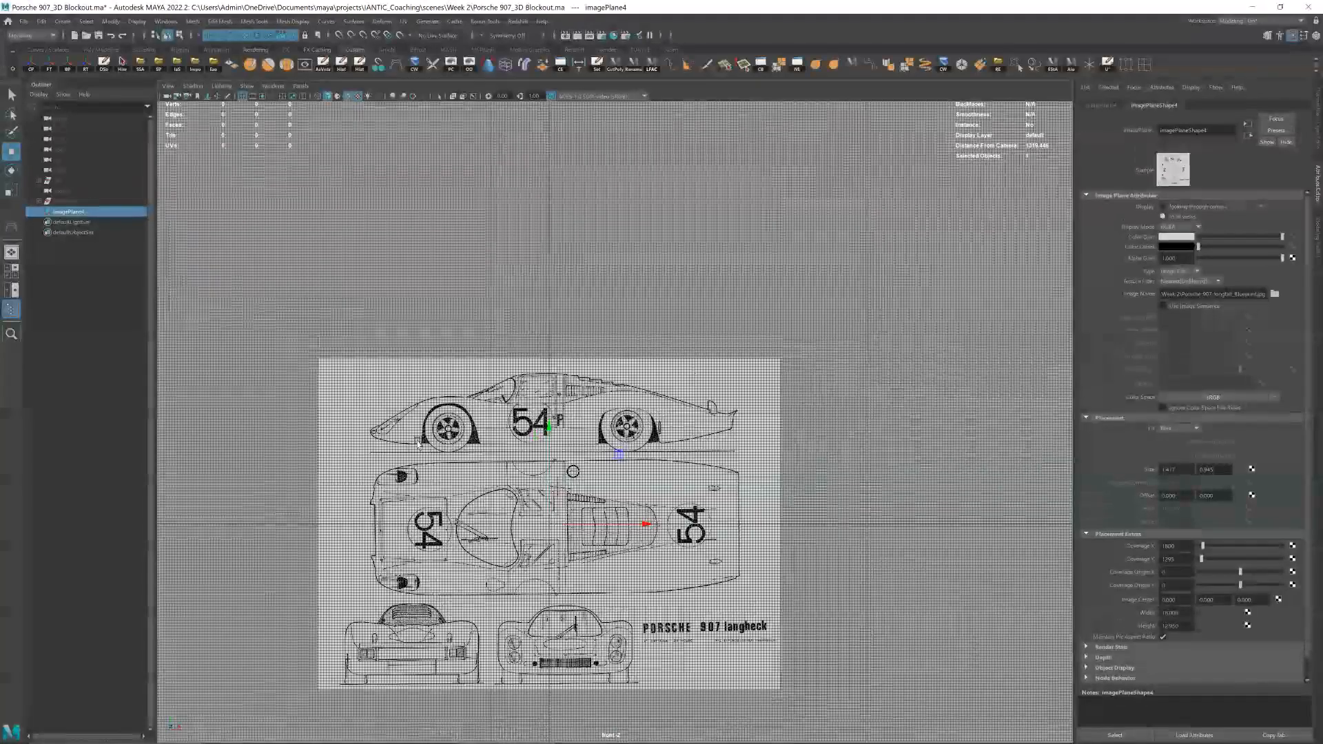
{"action": "scroll", "coordinate": [250, 470], "scroll_direction": "up", "scroll_amount": 2}
{"action": "scroll", "coordinate": [767, 459], "scroll_direction": "down", "scroll_amount": 3}
{"action": "key", "text": "space"}
{"action": "left_click_drag", "start_coordinate": [750, 316], "coordinate": [722, 296]}
- Rotate the blueprint image plane 90 degrees about the Y axis and move it away to one side of the grid
{"action": "key", "text": "e"}
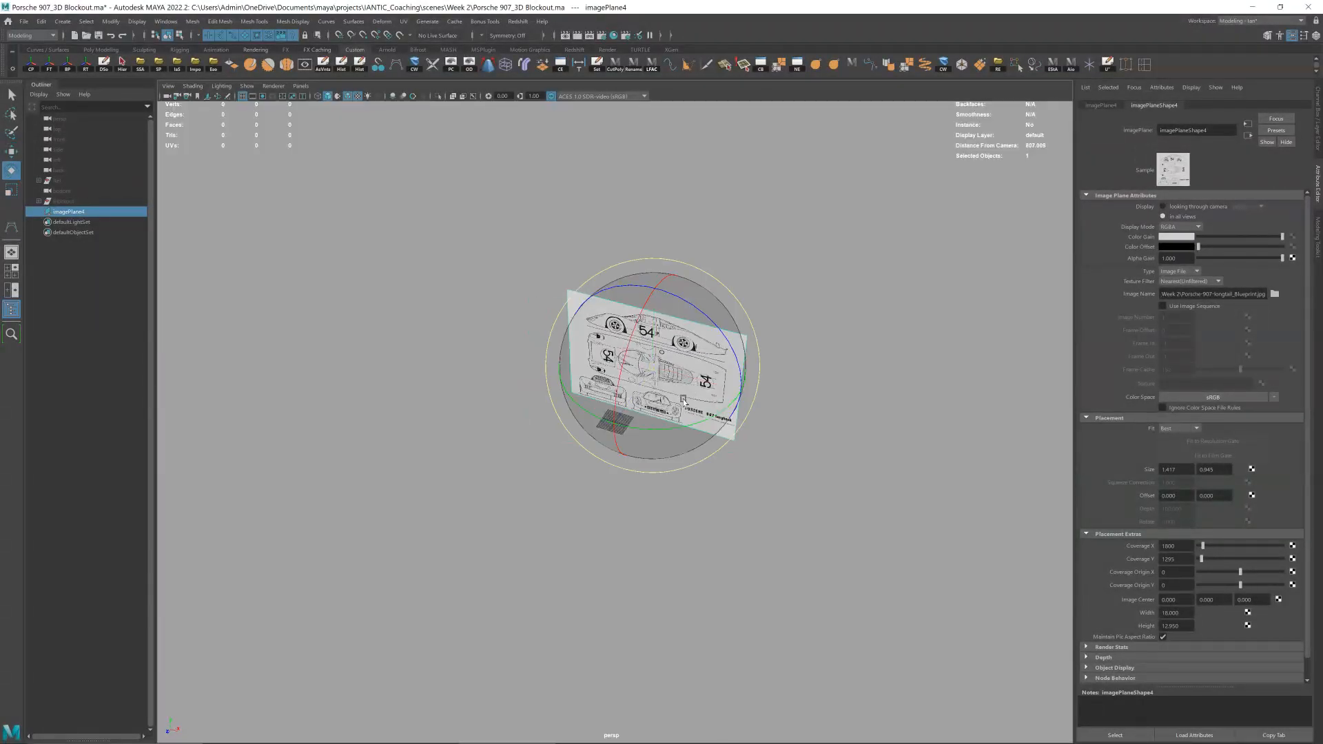
{"action": "left_click_drag", "start_coordinate": [673, 429], "coordinate": [765, 359]}
{"action": "key", "text": "w"}
{"action": "left_click_drag", "start_coordinate": [672, 363], "coordinate": [815, 359]}
{"action": "left_click_drag", "start_coordinate": [705, 383], "coordinate": [727, 282], "text": "alt"}
{"action": "key", "text": "space"}
{"action": "key", "text": "space"}
{"action": "key", "text": "f"}
{"action": "left_click_drag", "start_coordinate": [717, 344], "coordinate": [703, 373], "text": "alt"}
{"action": "scroll", "coordinate": [702, 372], "scroll_direction": "down", "scroll_amount": 8}
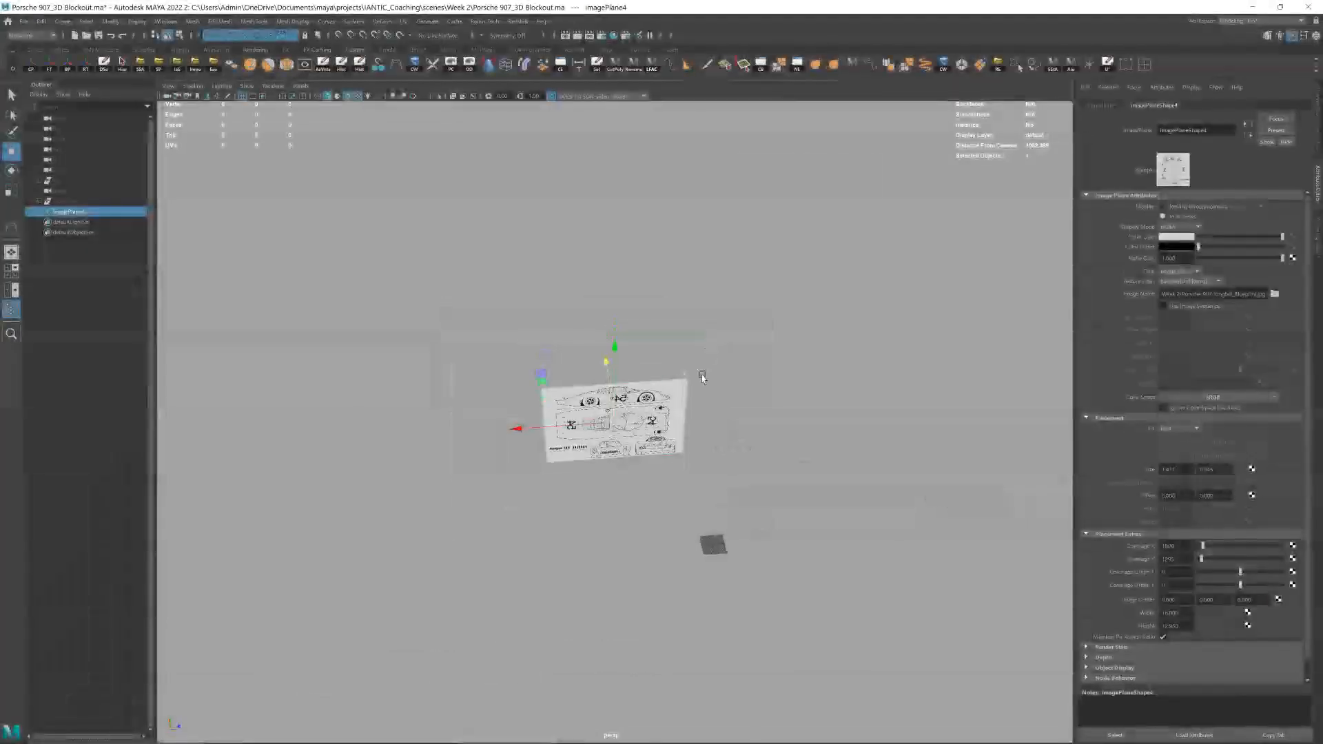
{"action": "left_click_drag", "start_coordinate": [566, 429], "coordinate": [655, 423]}
- In the left orthographic view, move the image plane so the side profile is centred with its ground line on the grid origin
{"action": "key", "text": "space"}
{"action": "left_click_drag", "start_coordinate": [756, 393], "coordinate": [761, 402]}
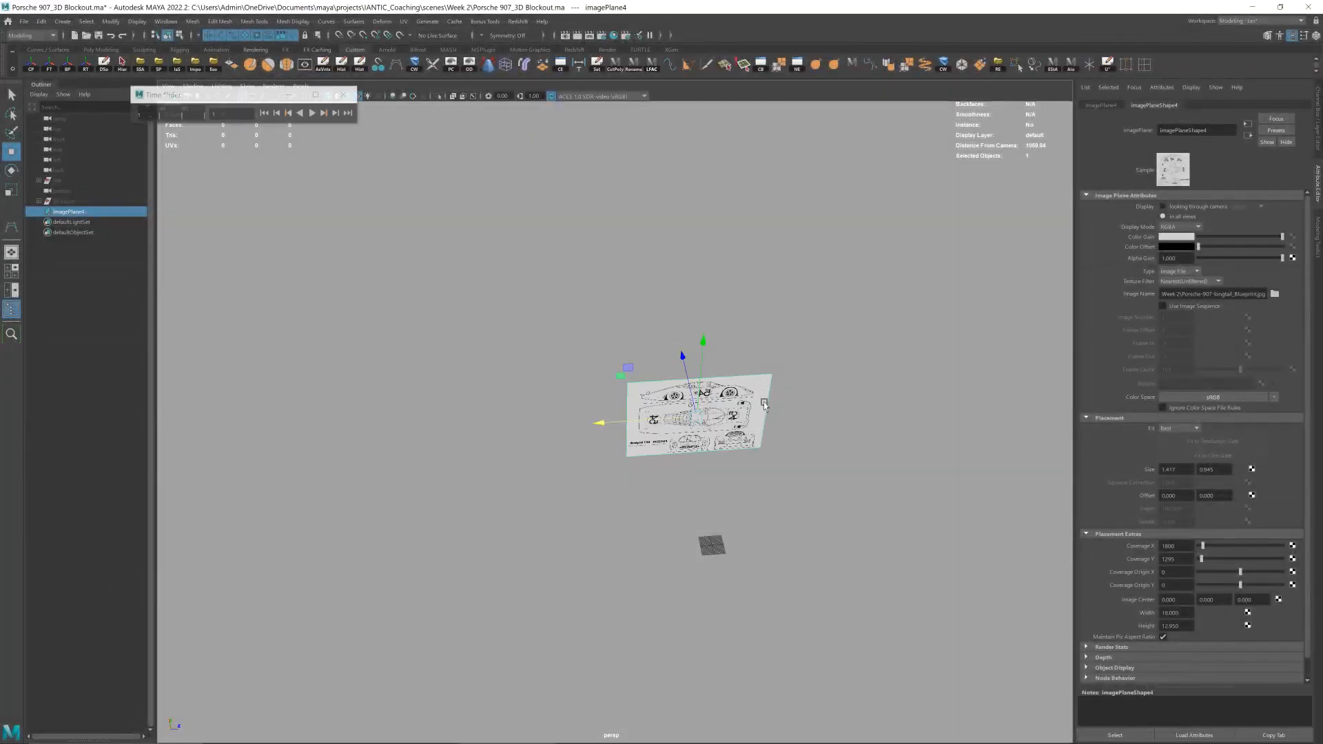
{"action": "key", "text": "f"}
{"action": "left_click", "coordinate": [345, 95]}
{"action": "key", "text": "space"}
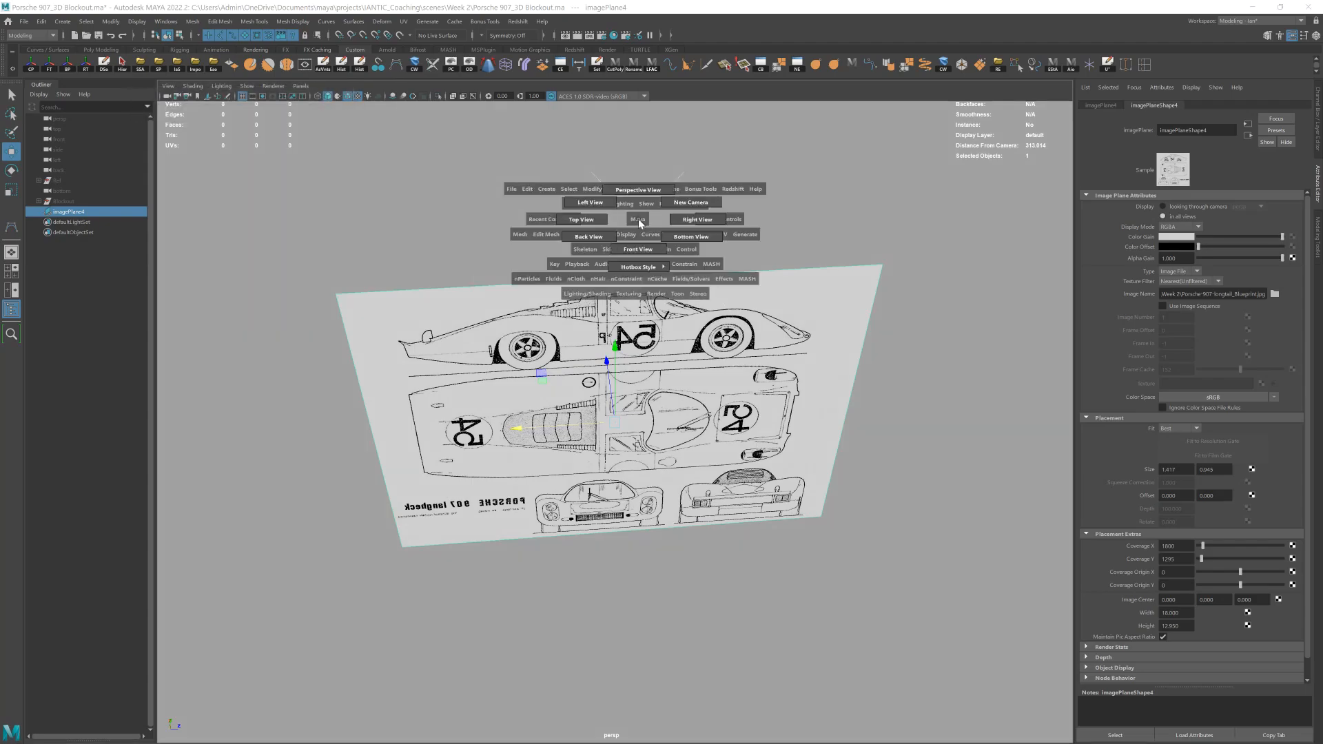
{"action": "left_click_drag", "start_coordinate": [637, 238], "coordinate": [655, 250]}
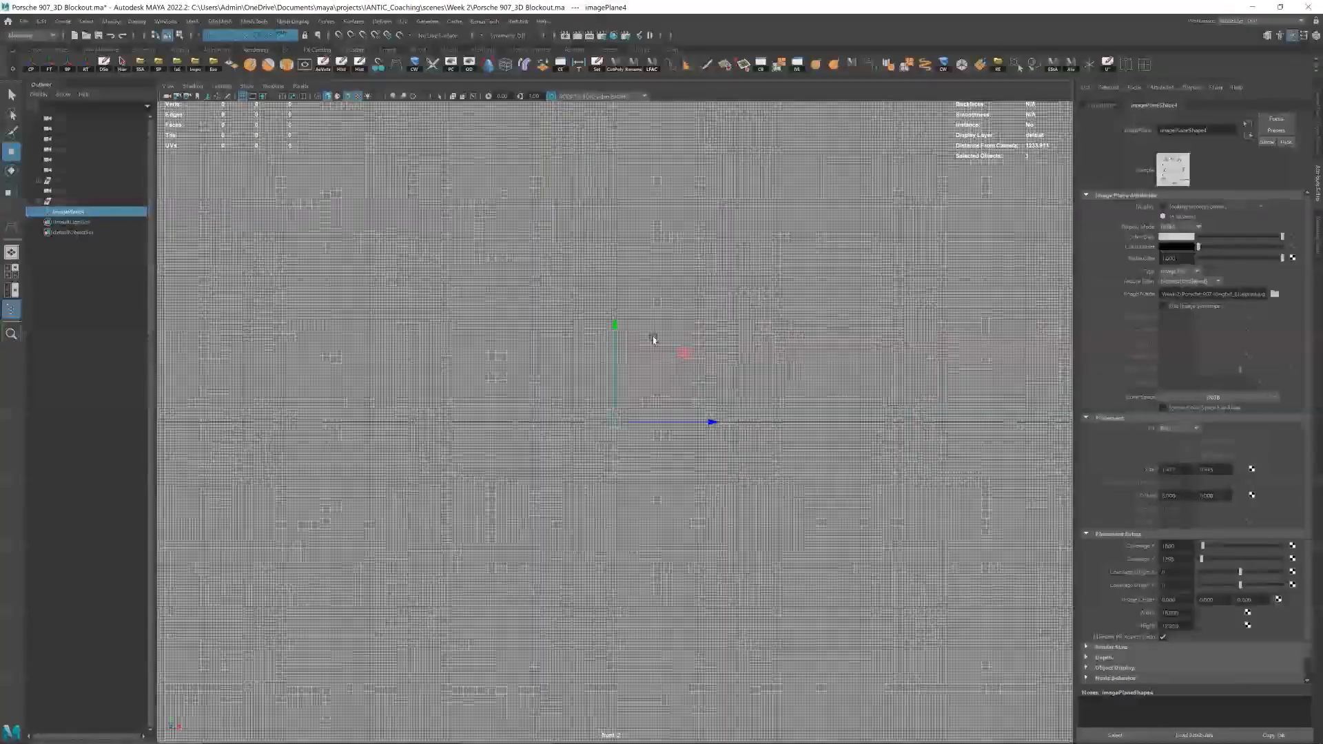
{"action": "key", "text": "space"}
{"action": "mouse_move", "coordinate": [651, 342]}
{"action": "left_mouse_down"}
{"action": "mouse_move", "coordinate": [659, 374]}
{"action": "mouse_move", "coordinate": [641, 329]}
{"action": "left_mouse_up"}
{"action": "key", "text": "space"}
{"action": "right_click_drag", "start_coordinate": [619, 371], "coordinate": [610, 388], "text": "alt"}
{"action": "middle_click_drag", "start_coordinate": [610, 387], "coordinate": [860, 306], "text": "alt"}
{"action": "left_click_drag", "start_coordinate": [692, 434], "coordinate": [629, 503]}
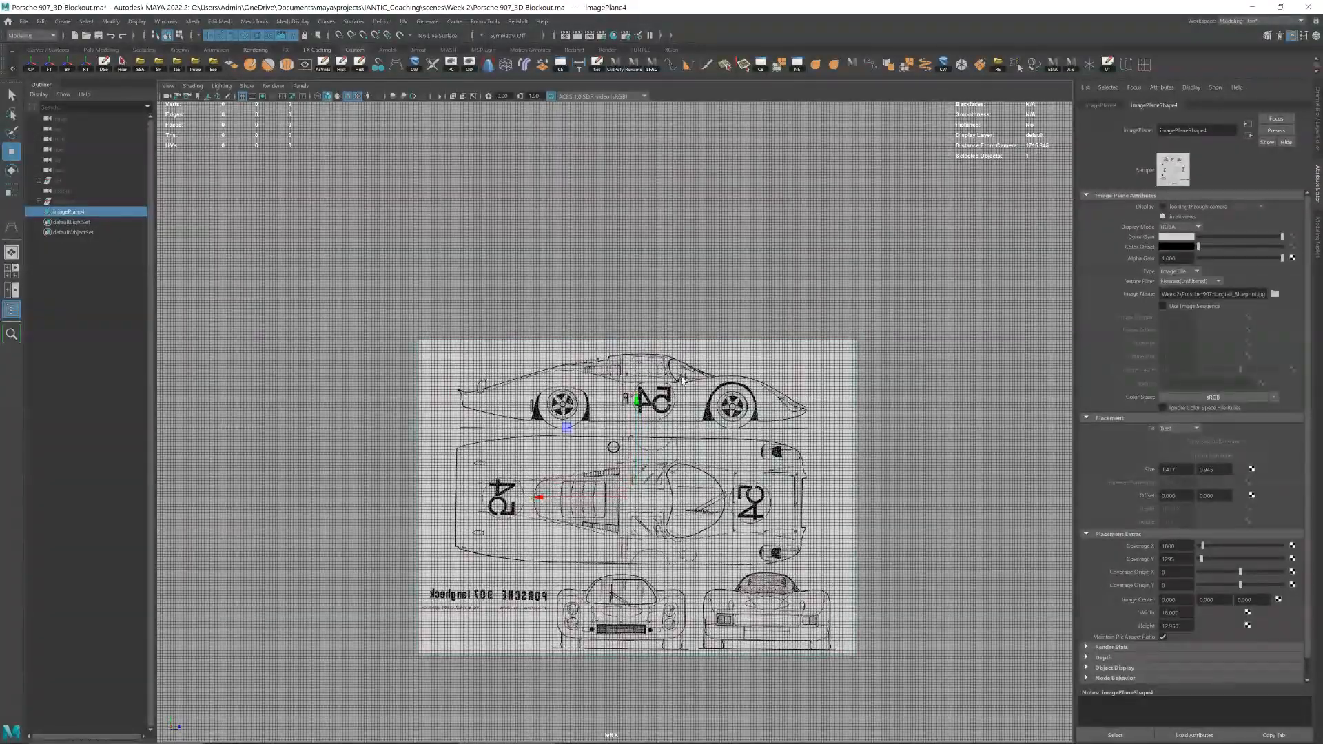
{"action": "right_click_drag", "start_coordinate": [641, 324], "coordinate": [696, 276], "text": "alt"}
{"action": "middle_click_drag", "start_coordinate": [695, 276], "coordinate": [677, 278], "text": "alt"}
- Create a polygon cube at the origin and show its transform attributes
{"action": "left_click", "coordinate": [705, 173]}
{"action": "right_click_drag", "start_coordinate": [706, 163], "coordinate": [703, 198], "text": "shift"}
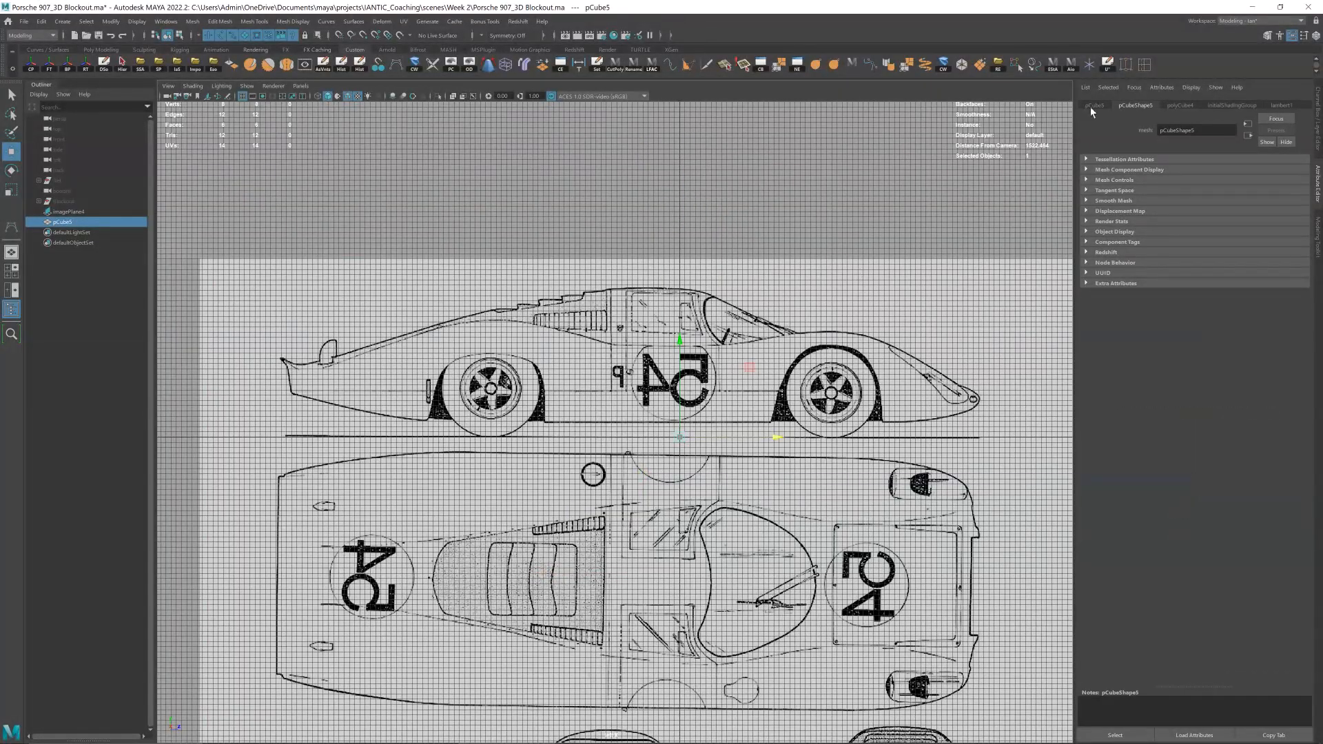
{"action": "left_click", "coordinate": [1094, 105]}
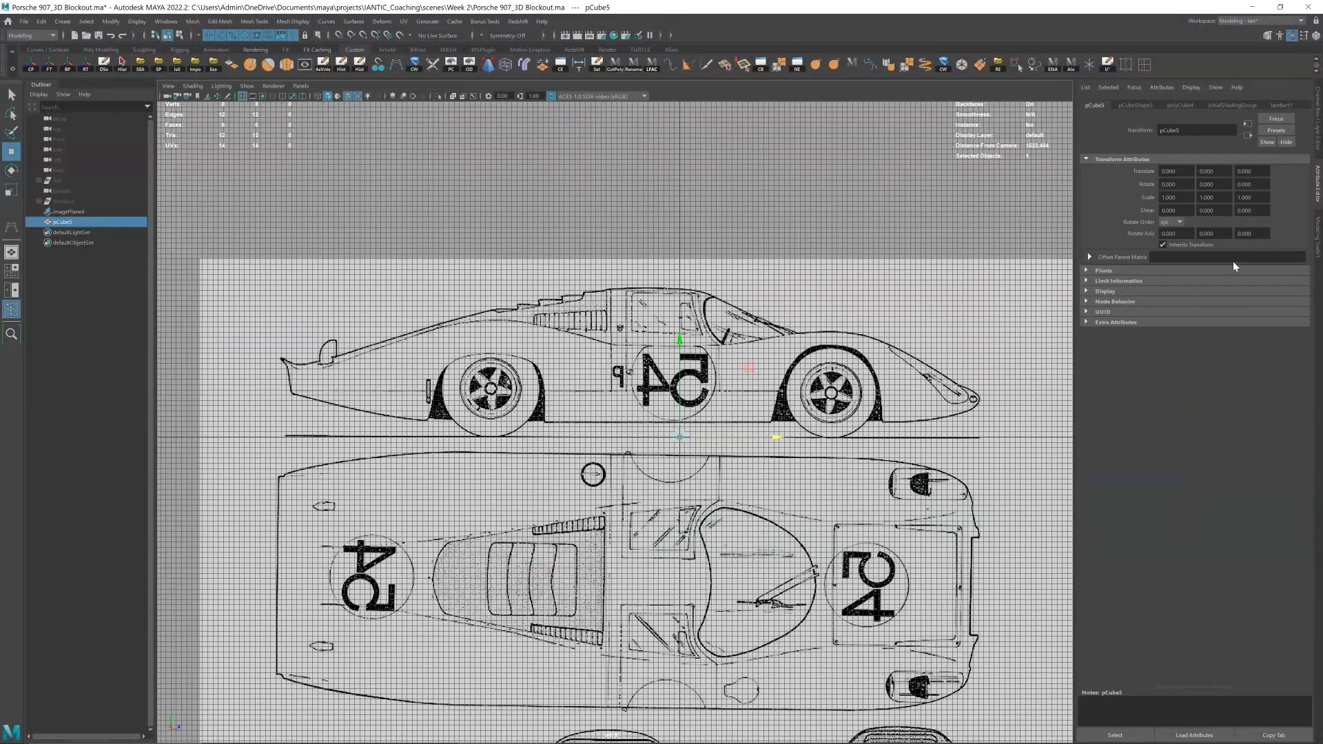
- Try setting the cube's X scale to 465
{"action": "left_click", "coordinate": [1178, 198]}
{"action": "type", "text": "465"}
{"action": "key", "text": "Return"}
{"action": "middle_click_drag", "start_coordinate": [822, 382], "coordinate": [813, 382], "text": "alt"}
{"action": "key", "text": "ctrl+z"}
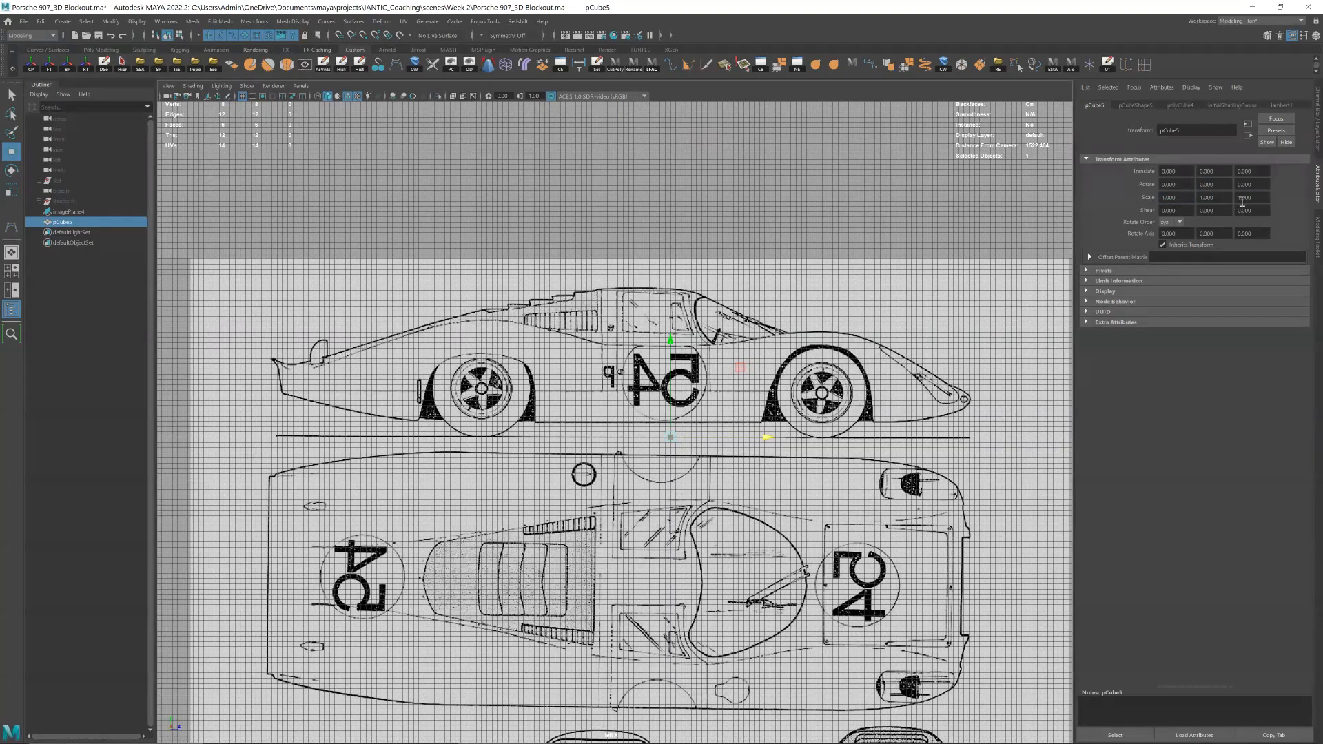
- Set the cube's Z scale to 465 to match the car's length in centimetres
{"action": "key", "text": "r"}
{"action": "left_click", "coordinate": [1241, 199]}
{"action": "type", "text": "465"}
{"action": "key", "text": "Return"}
- Lower the stretched cube by about 0.5 units along Y so its upper side lies at ground level
{"action": "scroll", "coordinate": [771, 402], "scroll_direction": "down", "scroll_amount": 3}
{"action": "right_click_drag", "start_coordinate": [681, 416], "coordinate": [803, 441], "text": "alt"}
{"action": "key", "text": "w"}
{"action": "left_click_drag", "start_coordinate": [741, 435], "coordinate": [739, 445]}
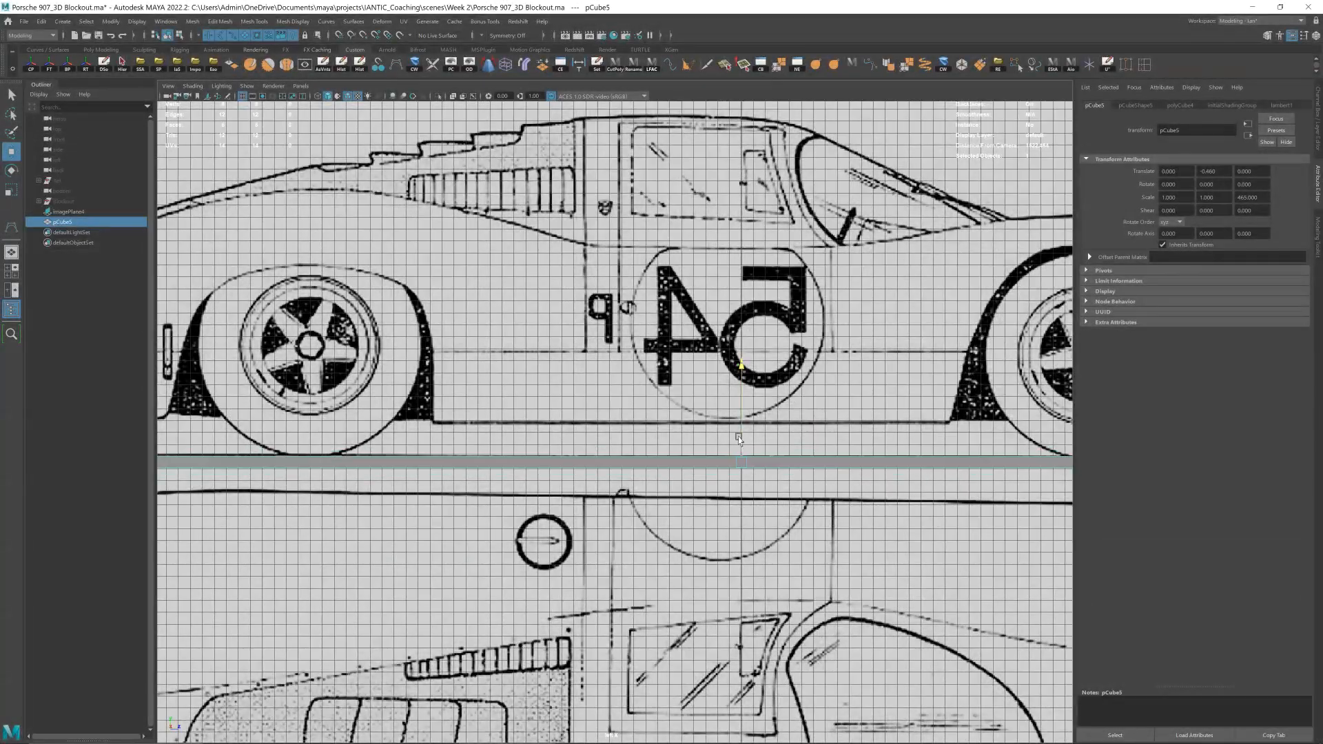
- Select the blueprint image plane and move its pivot up to the side profile's ground line
{"action": "left_click", "coordinate": [739, 439]}
{"action": "right_click_drag", "start_coordinate": [739, 438], "coordinate": [627, 441], "text": "alt"}
{"action": "left_click_drag", "start_coordinate": [627, 442], "coordinate": [650, 332]}
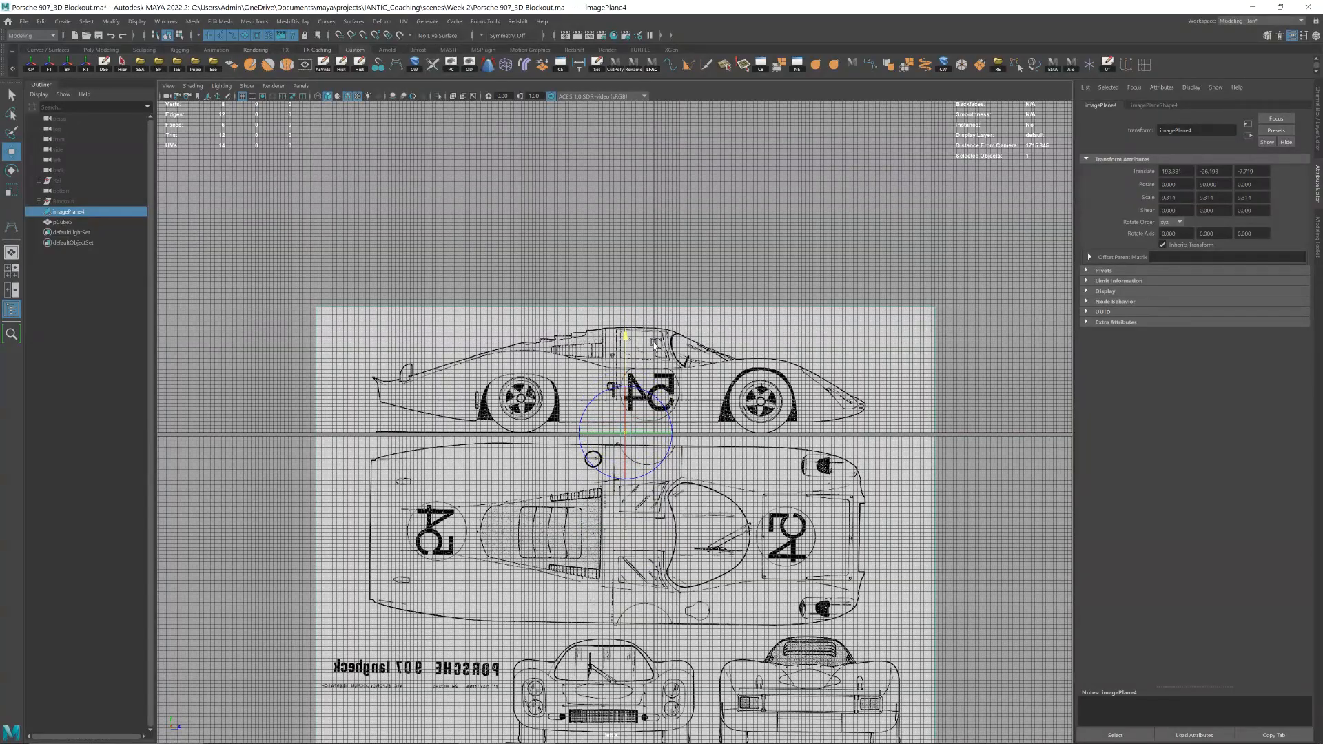
- Hide the grid and try raising the image plane's side-profile ground line against the stretched cube
{"action": "scroll", "coordinate": [655, 345], "scroll_direction": "up", "scroll_amount": 5}
{"action": "scroll", "coordinate": [634, 377], "scroll_direction": "down", "scroll_amount": 10}
{"action": "left_click", "coordinate": [696, 414]}
{"action": "key", "text": "r"}
{"action": "left_click", "coordinate": [713, 413]}
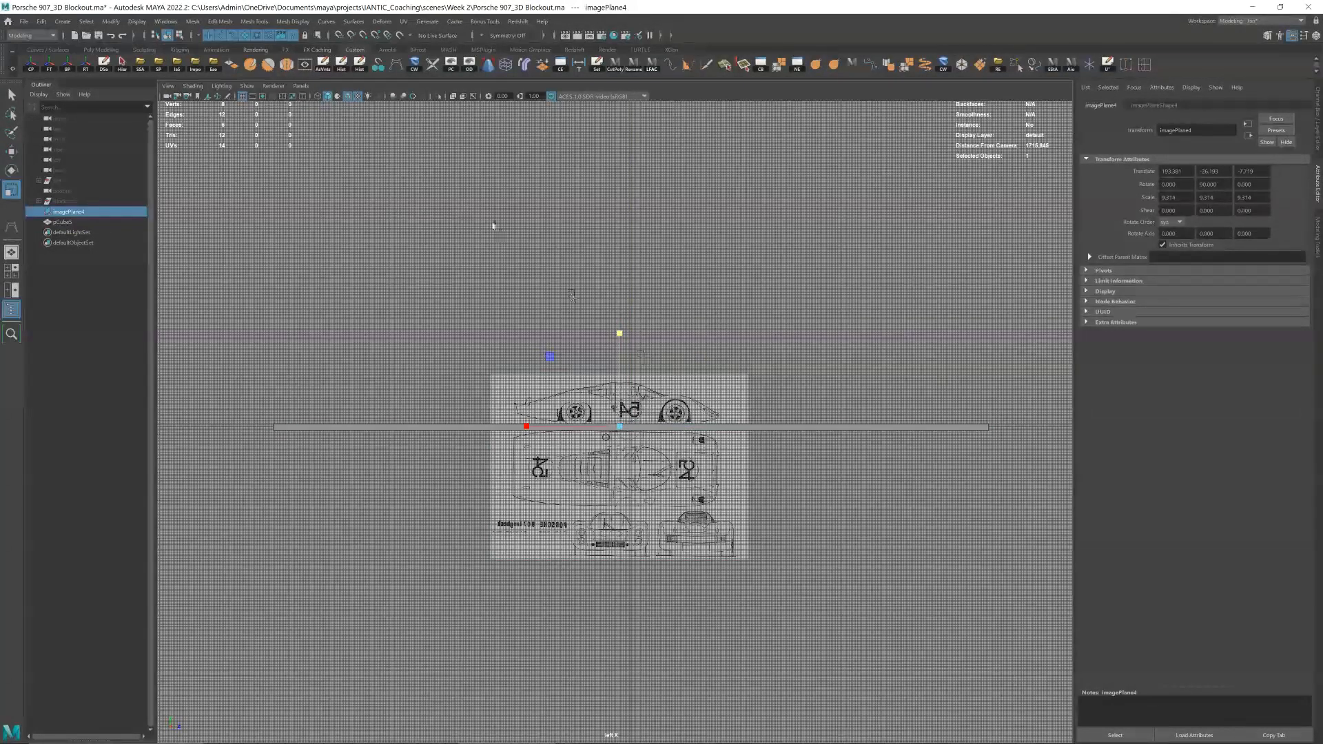
{"action": "left_click", "coordinate": [246, 98]}
{"action": "scroll", "coordinate": [648, 417], "scroll_direction": "up", "scroll_amount": 2}
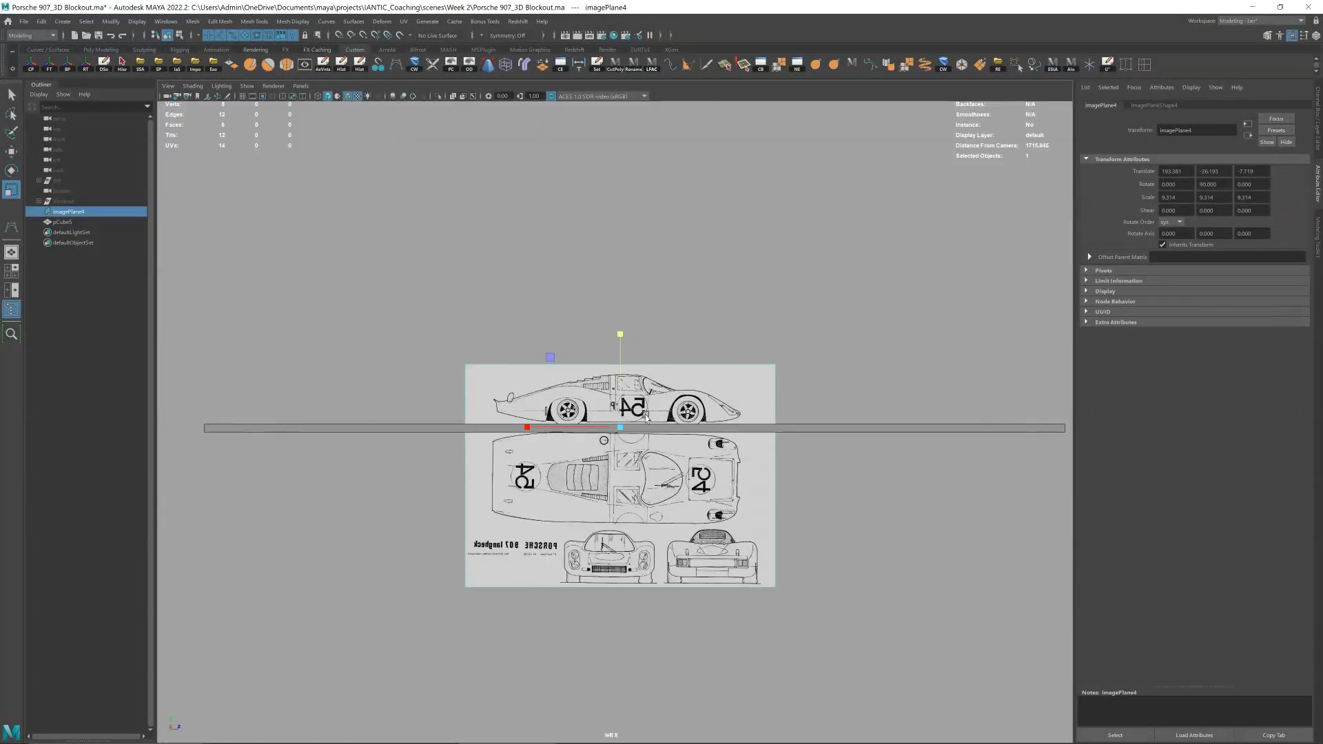
{"action": "scroll", "coordinate": [623, 415], "scroll_direction": "up", "scroll_amount": 5}
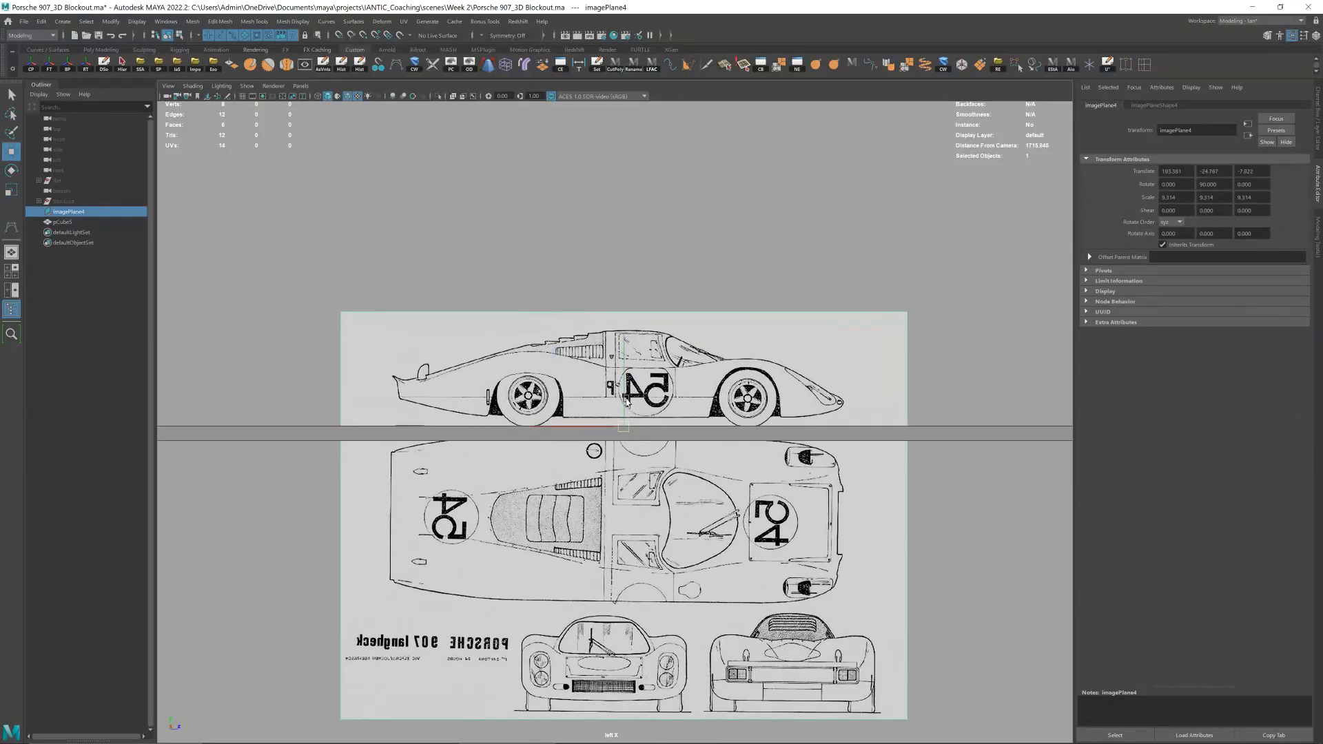
{"action": "left_click", "coordinate": [242, 97]}
{"action": "left_click", "coordinate": [243, 97]}
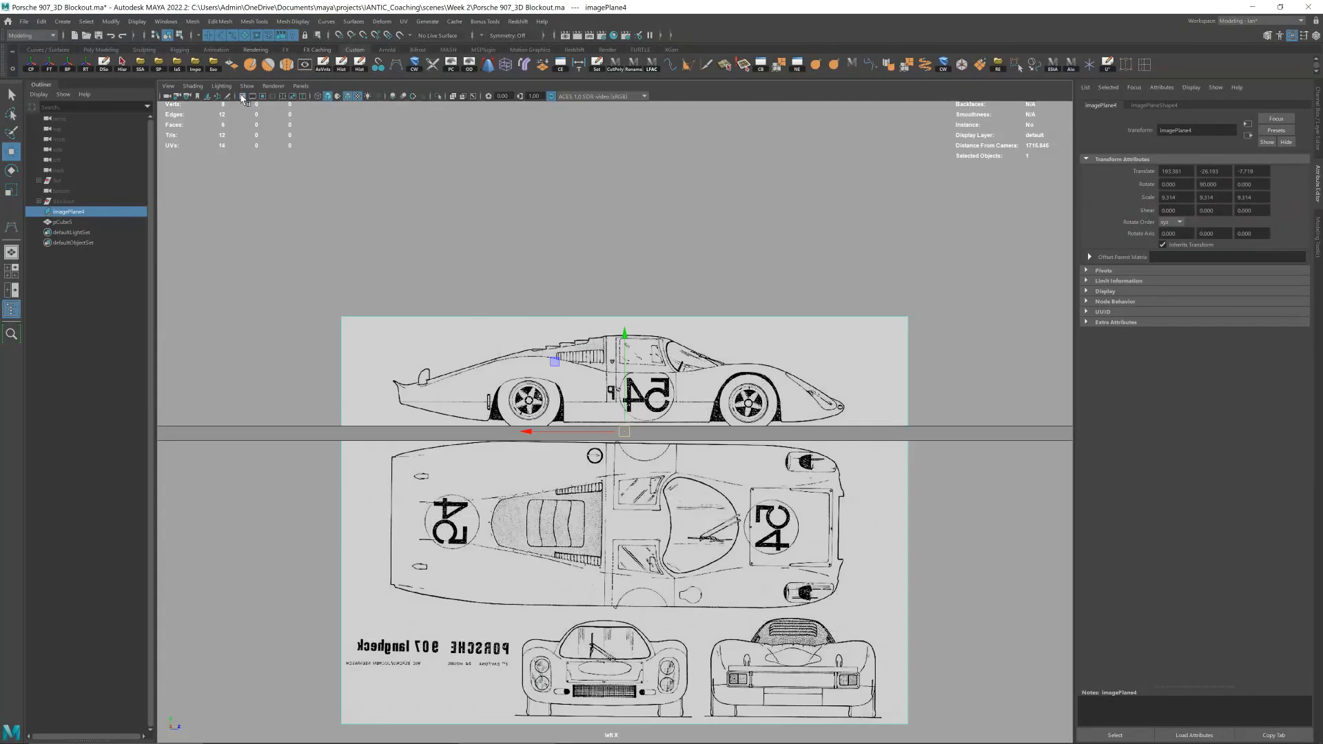
- Display the scene in wireframe so the blueprint shows through the cube, and show the grid again
{"action": "left_click", "coordinate": [326, 97]}
{"action": "left_click", "coordinate": [680, 431]}
{"action": "scroll", "coordinate": [297, 123], "scroll_direction": "up", "scroll_amount": 1}
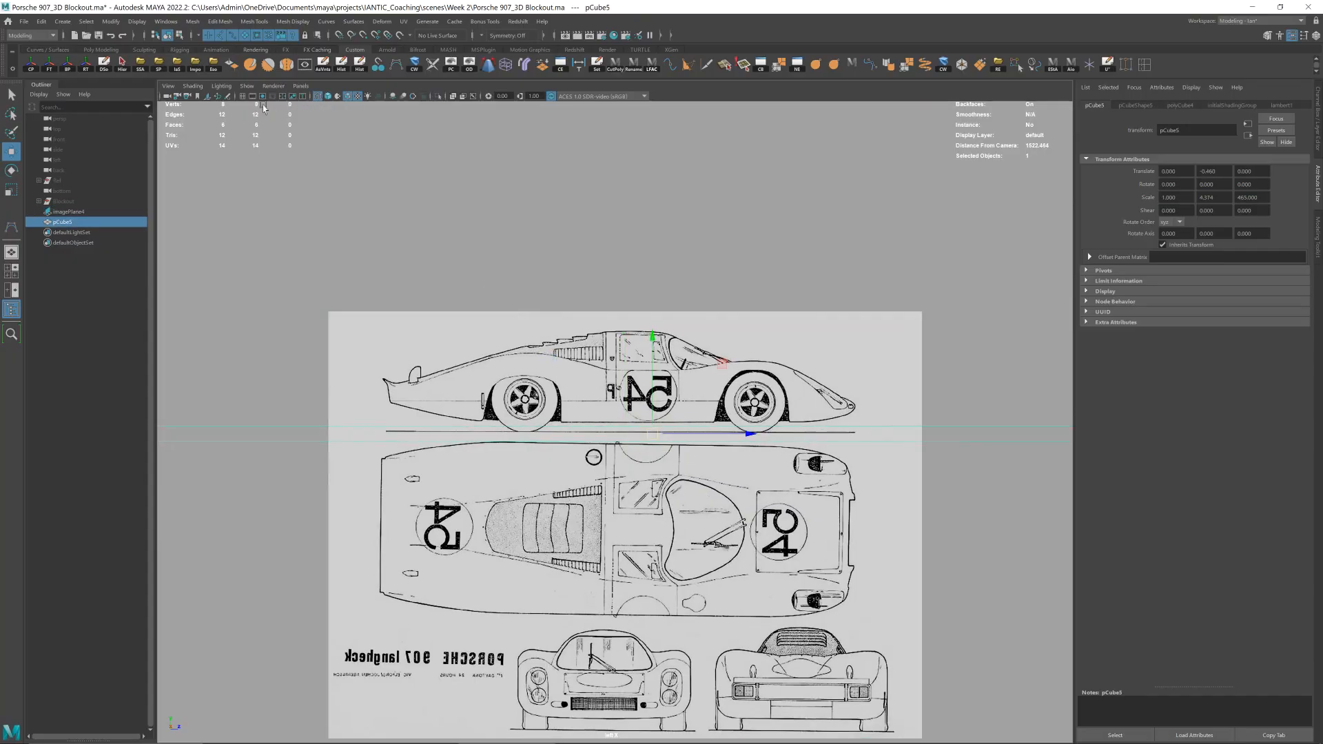
{"action": "left_click", "coordinate": [243, 97]}
- Fine-tune the image plane's height so the side profile's ground line follows the grid's ground level under both wheels
{"action": "scroll", "coordinate": [646, 398], "scroll_direction": "up", "scroll_amount": 5}
{"action": "left_click", "coordinate": [646, 398]}
{"action": "scroll", "coordinate": [646, 397], "scroll_direction": "up", "scroll_amount": 5}
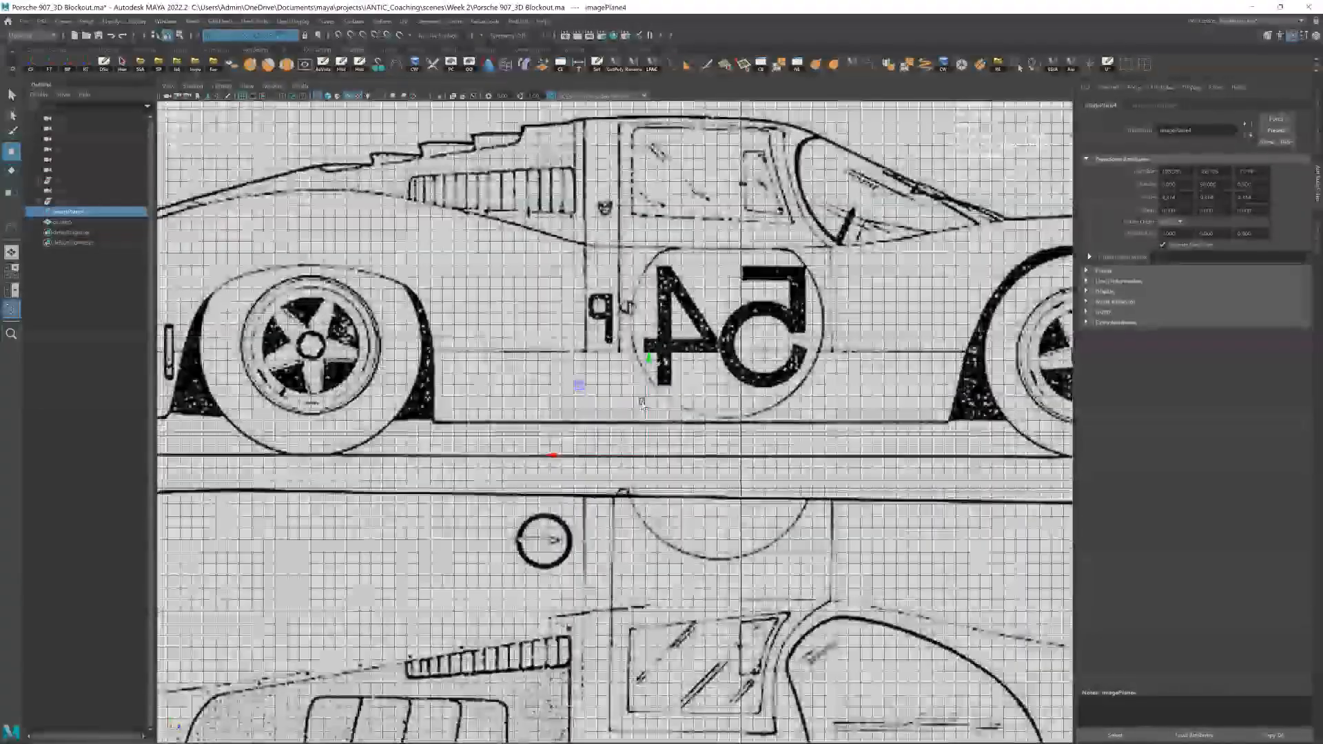
{"action": "left_click_drag", "start_coordinate": [648, 427], "coordinate": [651, 427]}
{"action": "scroll", "coordinate": [650, 426], "scroll_direction": "up", "scroll_amount": 5}
{"action": "mouse_move", "coordinate": [374, 464]}
{"action": "middle_mouse_down", "text": "alt"}
{"action": "mouse_move", "coordinate": [792, 458]}
{"action": "mouse_move", "coordinate": [304, 447]}
{"action": "middle_mouse_up", "text": "alt"}
{"action": "middle_click_drag", "start_coordinate": [797, 461], "coordinate": [113, 449], "text": "alt"}
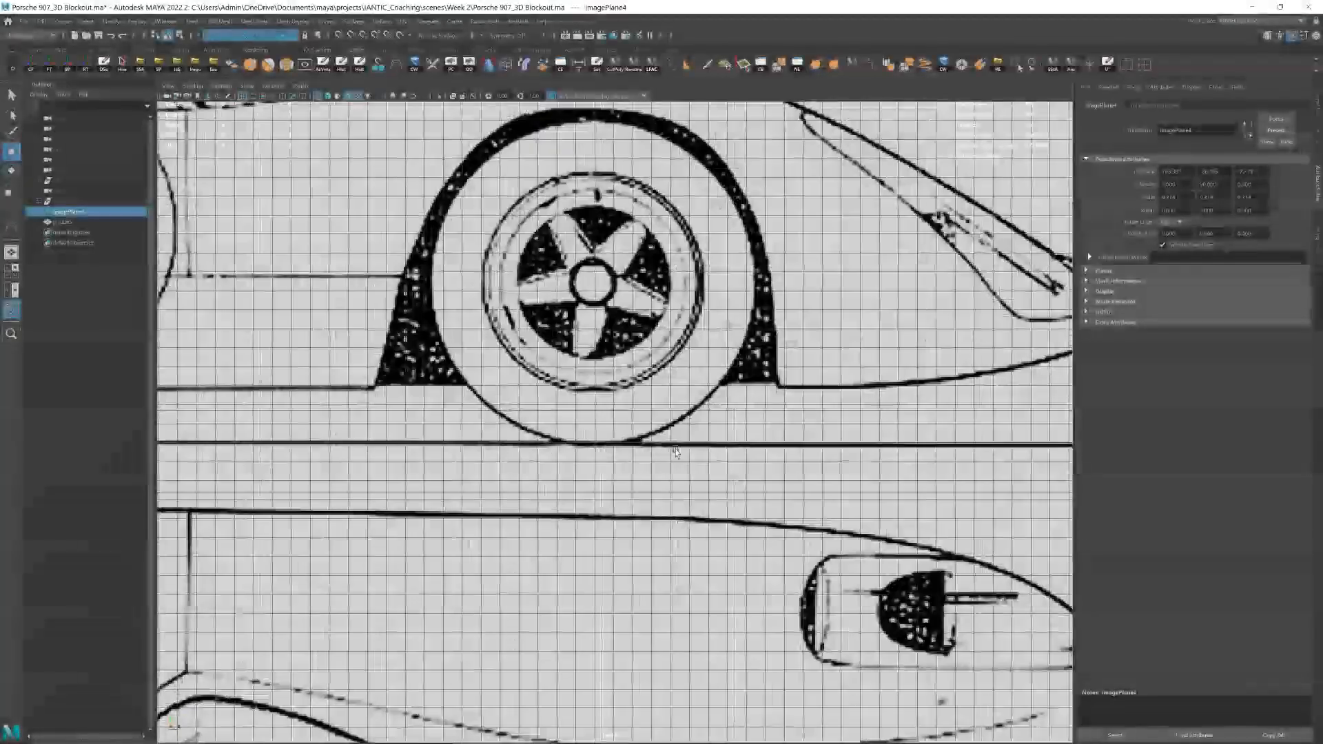
{"action": "scroll", "coordinate": [605, 452], "scroll_direction": "down", "scroll_amount": 1}
{"action": "middle_click_drag", "start_coordinate": [605, 451], "coordinate": [1014, 449], "text": "alt"}
{"action": "middle_click_drag", "start_coordinate": [388, 440], "coordinate": [686, 447], "text": "alt"}
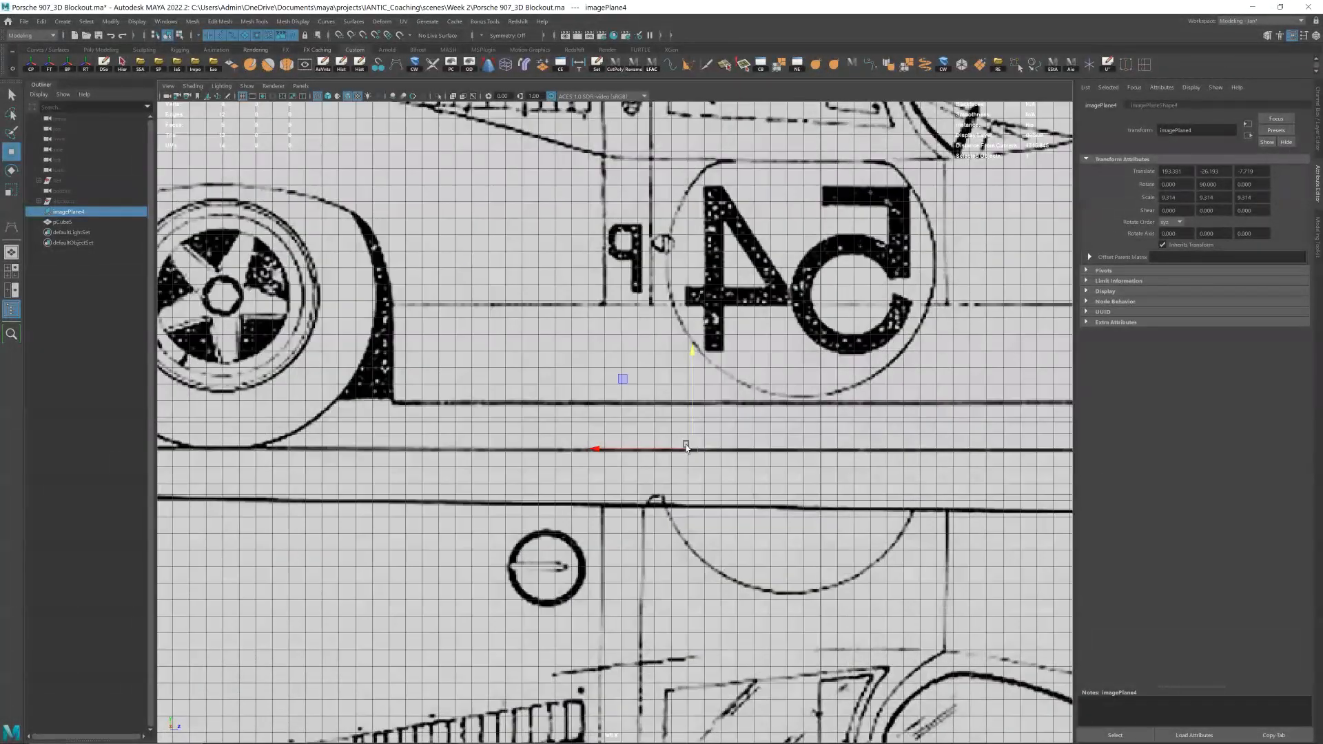
{"action": "scroll", "coordinate": [669, 452], "scroll_direction": "down", "scroll_amount": 3}
{"action": "scroll", "coordinate": [680, 437], "scroll_direction": "up", "scroll_amount": 7}
{"action": "mouse_move", "coordinate": [737, 439]}
{"action": "left_mouse_down"}
{"action": "mouse_move", "coordinate": [738, 467]}
{"action": "mouse_move", "coordinate": [734, 453]}
{"action": "left_mouse_up"}
{"action": "scroll", "coordinate": [730, 453], "scroll_direction": "down", "scroll_amount": 10}
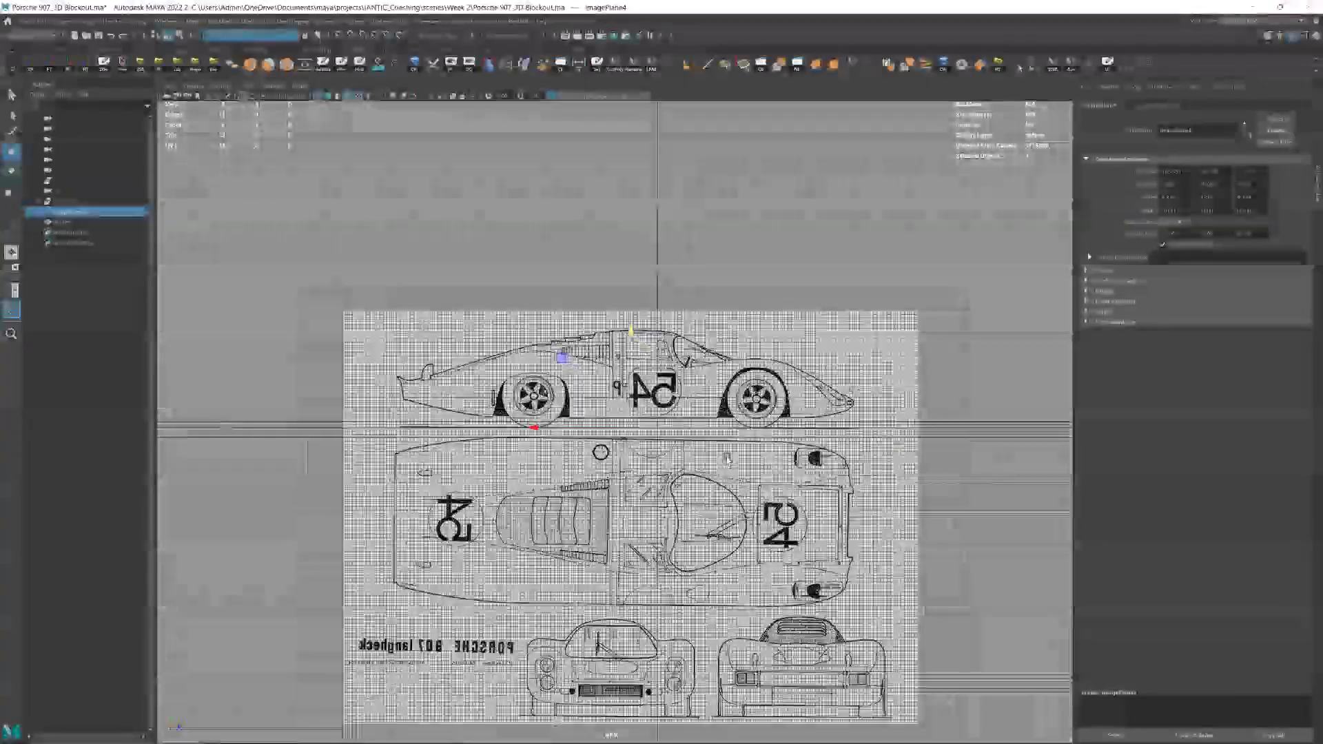
- Scale the image plane up uniformly to about 32.466 so the side profile roughly matches the cube's length
{"action": "left_click", "coordinate": [979, 437]}
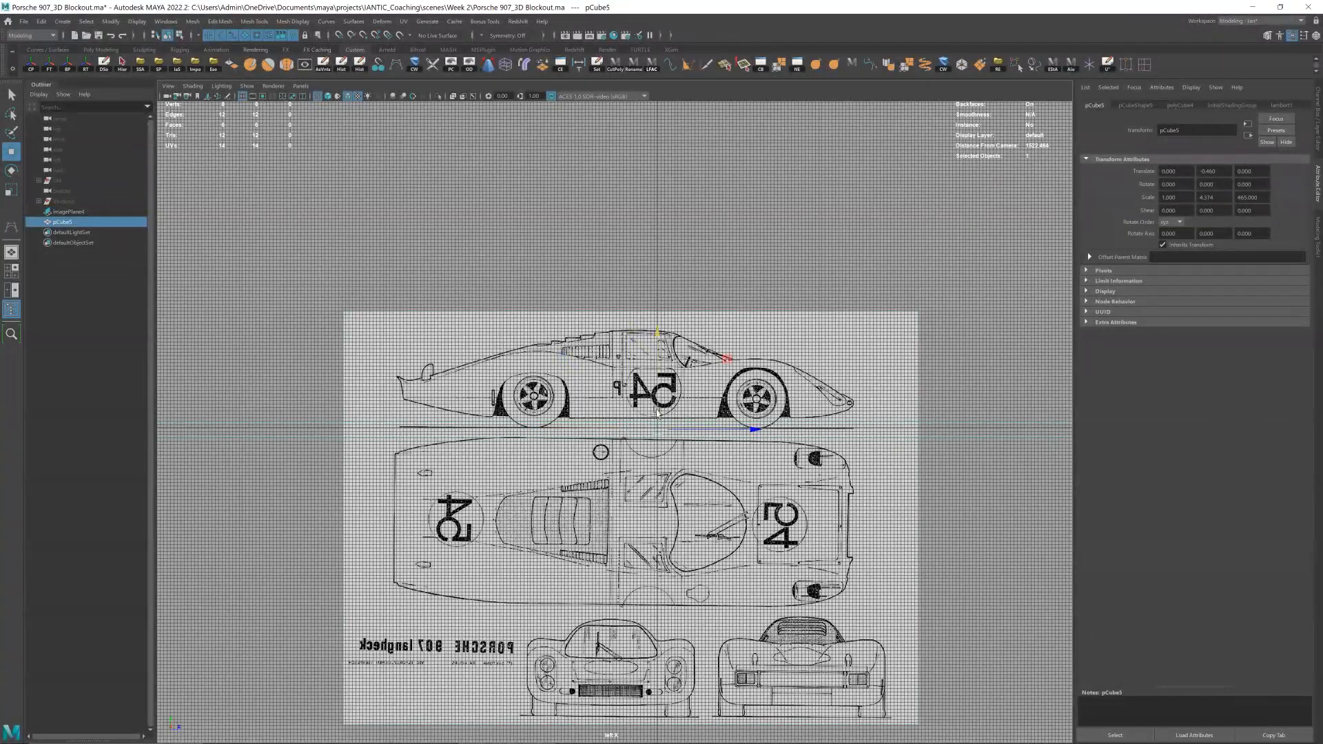
{"action": "scroll", "coordinate": [658, 413], "scroll_direction": "up", "scroll_amount": 5}
{"action": "left_click", "coordinate": [715, 379]}
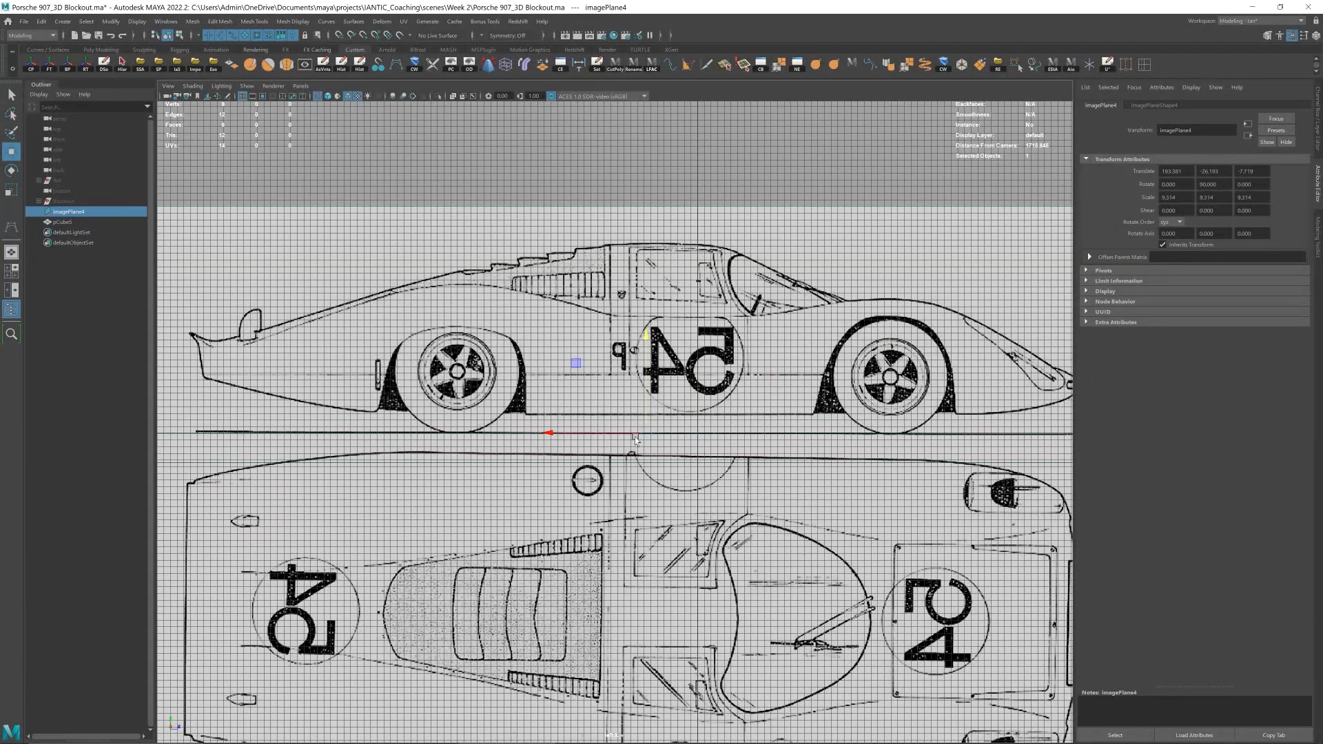
{"action": "scroll", "coordinate": [635, 434], "scroll_direction": "down", "scroll_amount": 8}
{"action": "key", "text": "r"}
{"action": "left_click_drag", "start_coordinate": [623, 425], "coordinate": [1211, 449]}
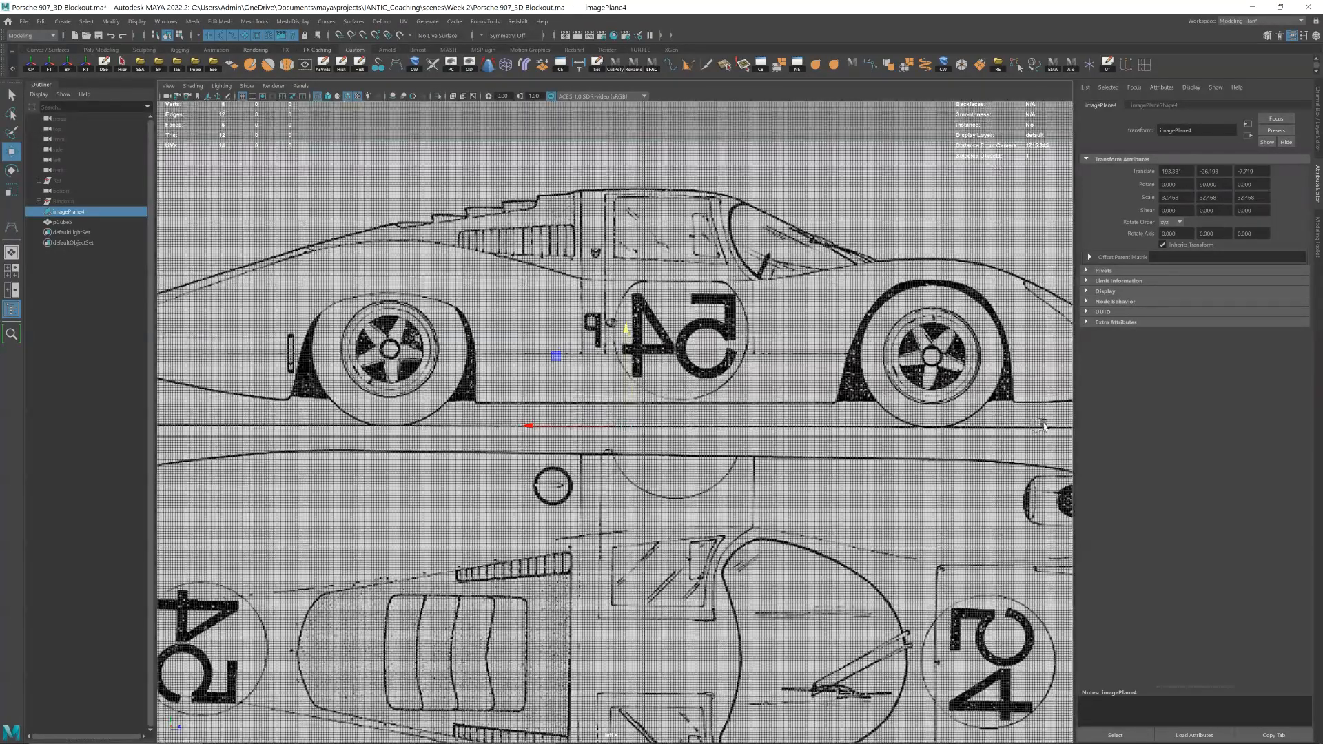
- Shift the image plane to about 4.321 in Z and refine its uniform scale to about 32.686 to fit the cube's ends
{"action": "middle_click_drag", "start_coordinate": [1043, 431], "coordinate": [771, 410], "text": "alt"}
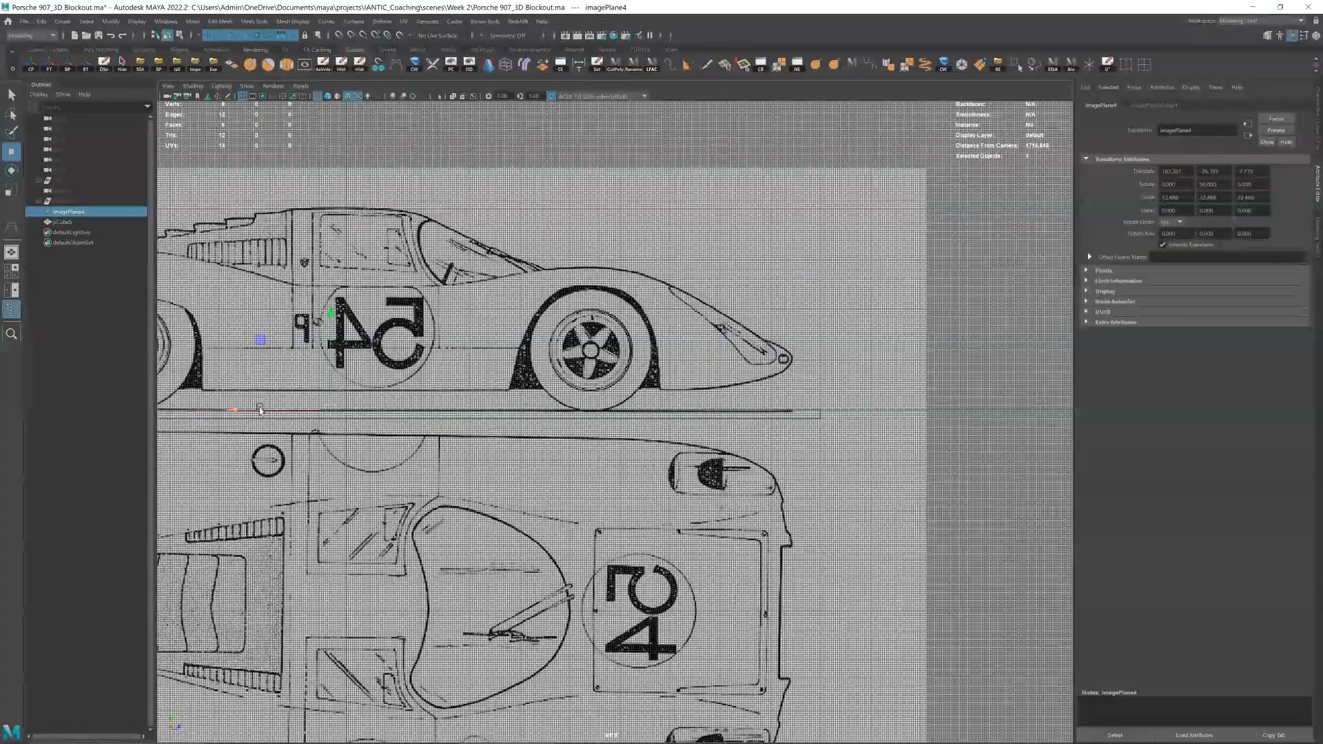
{"action": "middle_click_drag", "start_coordinate": [400, 406], "coordinate": [793, 399], "text": "alt"}
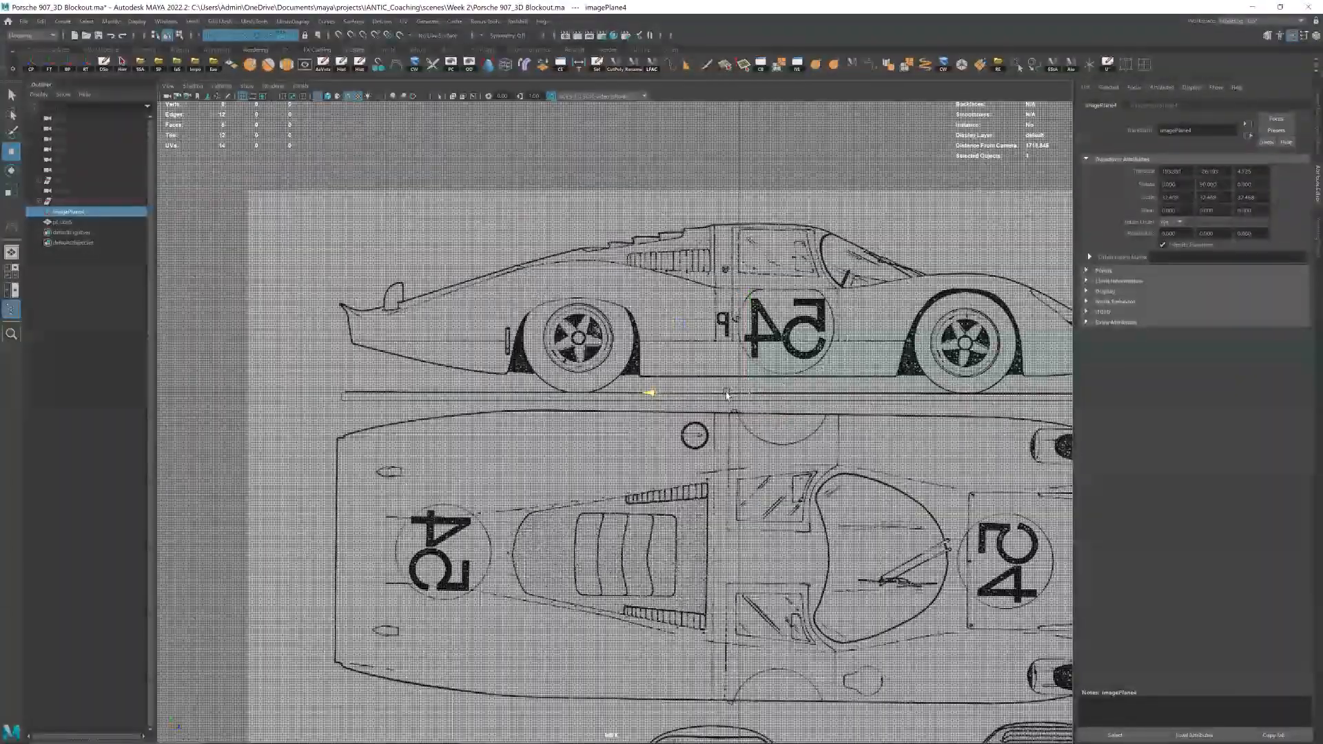
{"action": "middle_click_drag", "start_coordinate": [777, 405], "coordinate": [649, 405], "text": "alt"}
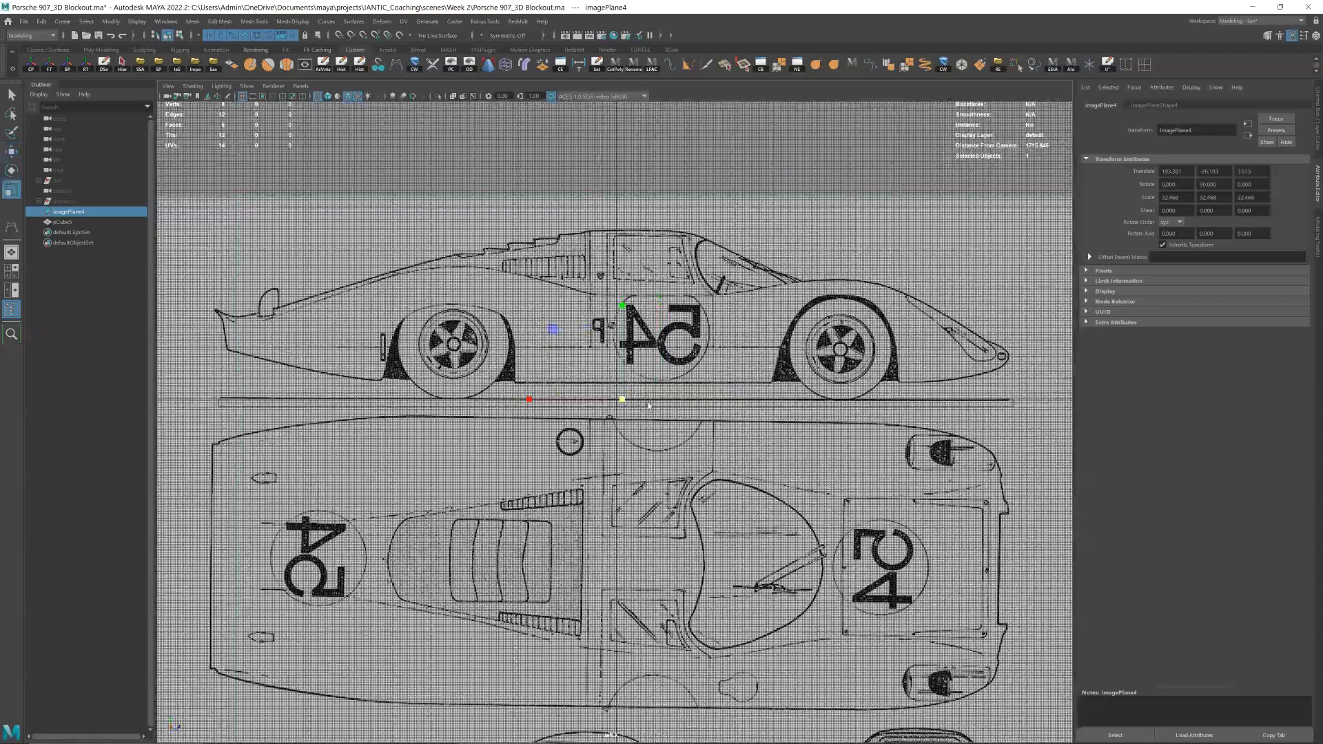
{"action": "left_click_drag", "start_coordinate": [622, 400], "coordinate": [585, 403]}
{"action": "key", "text": "w"}
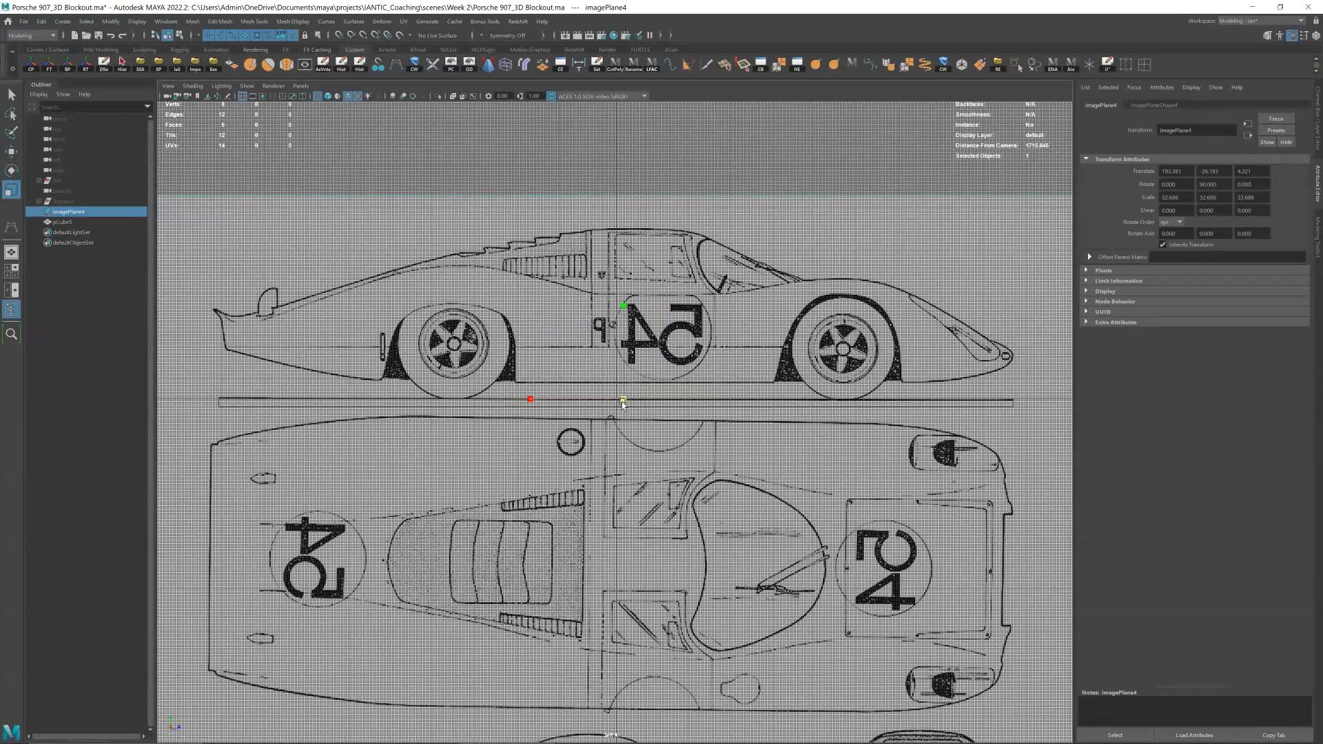
- Hide the stretched reference cube
{"action": "scroll", "coordinate": [623, 405], "scroll_direction": "up", "scroll_amount": 10}
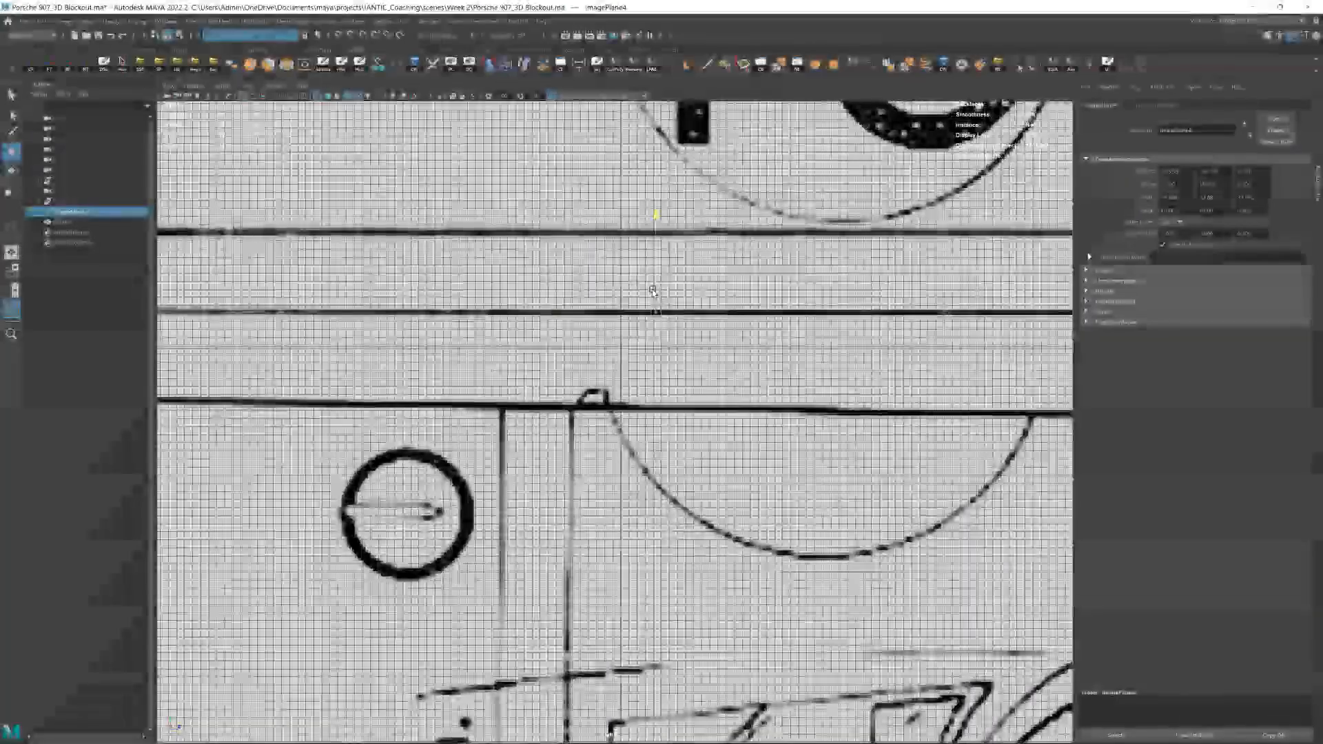
{"action": "left_click", "coordinate": [57, 222]}
{"action": "key", "text": "h"}
- Nudge the image plane to about -26.219 in Y so the side profile's ground line sits on the grid's zero line
{"action": "left_click", "coordinate": [703, 322]}
{"action": "left_click_drag", "start_coordinate": [652, 298], "coordinate": [656, 298]}
{"action": "right_click_drag", "start_coordinate": [656, 298], "coordinate": [572, 349], "text": "alt"}
{"action": "middle_click_drag", "start_coordinate": [572, 349], "coordinate": [913, 378], "text": "alt"}
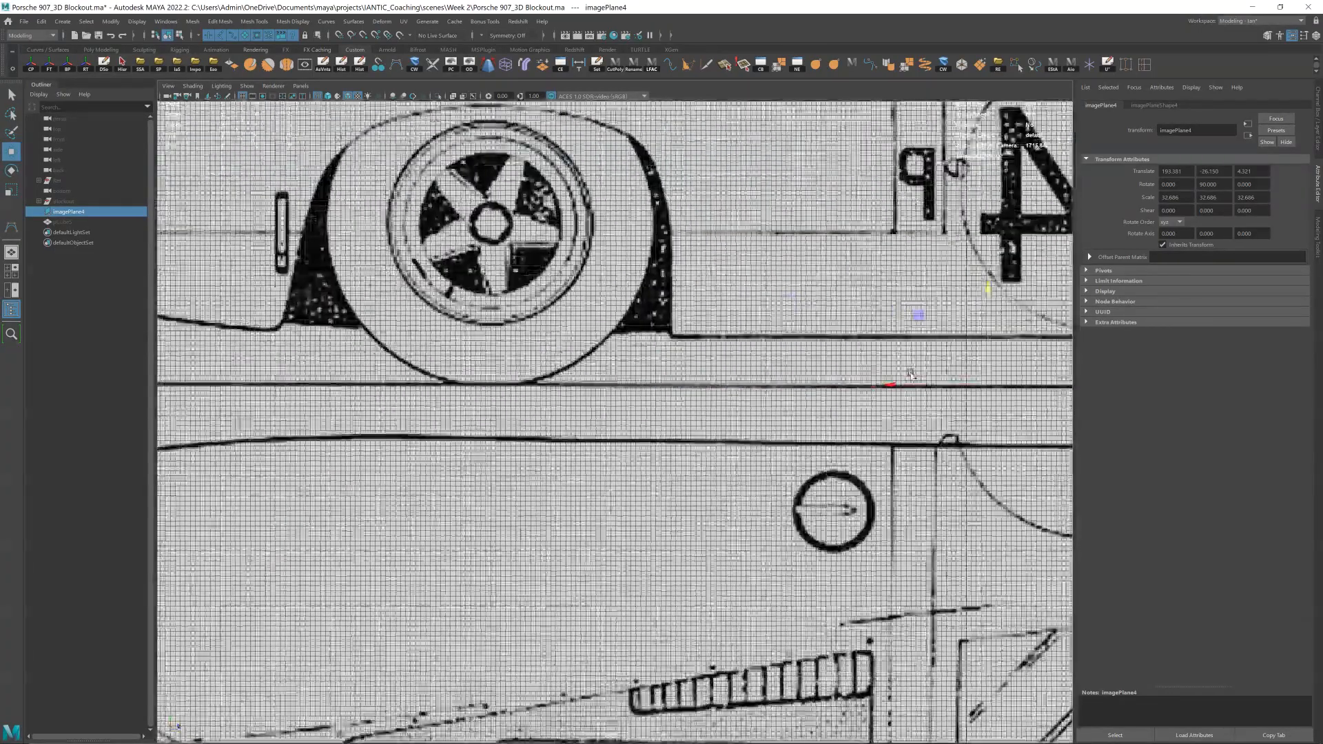
{"action": "left_click_drag", "start_coordinate": [983, 353], "coordinate": [980, 354]}
{"action": "scroll", "coordinate": [973, 371], "scroll_direction": "down", "scroll_amount": 3}
{"action": "middle_click_drag", "start_coordinate": [974, 371], "coordinate": [417, 397], "text": "alt"}
{"action": "right_click_drag", "start_coordinate": [717, 418], "coordinate": [833, 422], "text": "alt"}
{"action": "scroll", "coordinate": [689, 420], "scroll_direction": "up", "scroll_amount": 2}
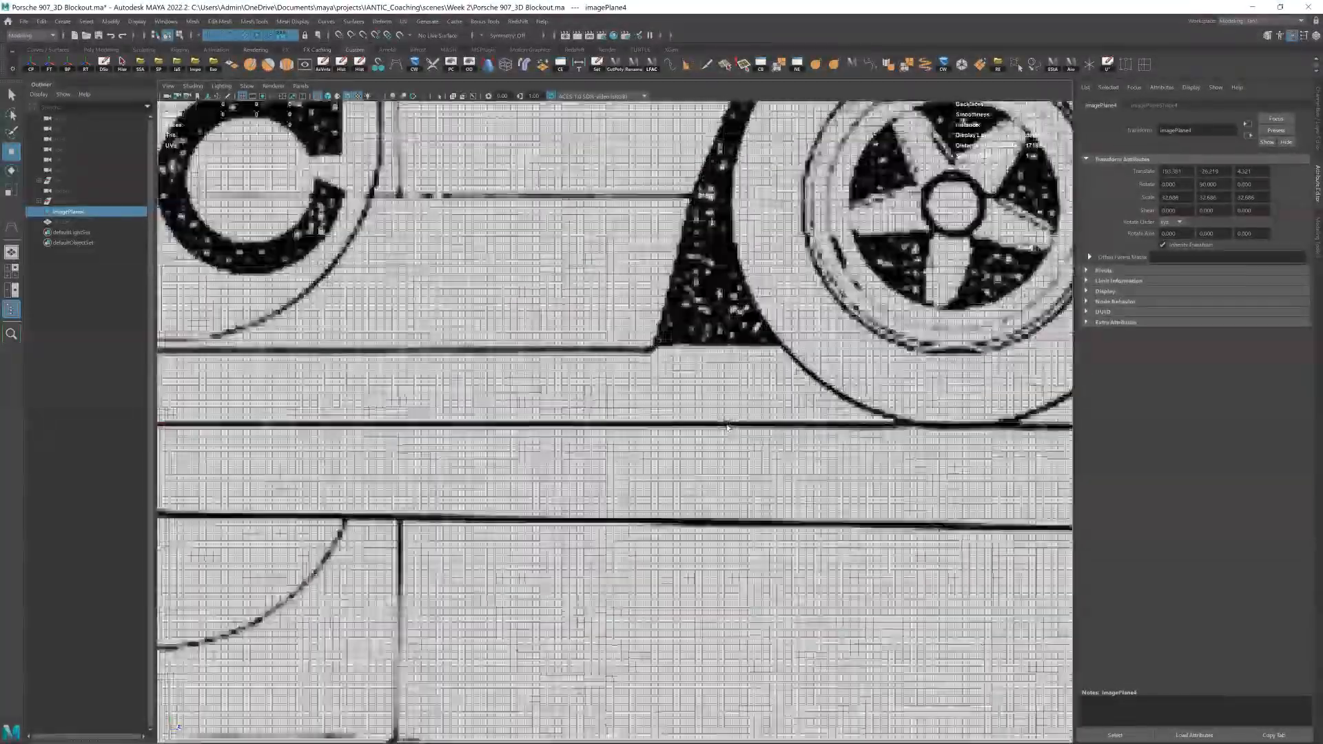
{"action": "scroll", "coordinate": [679, 427], "scroll_direction": "up", "scroll_amount": 3}
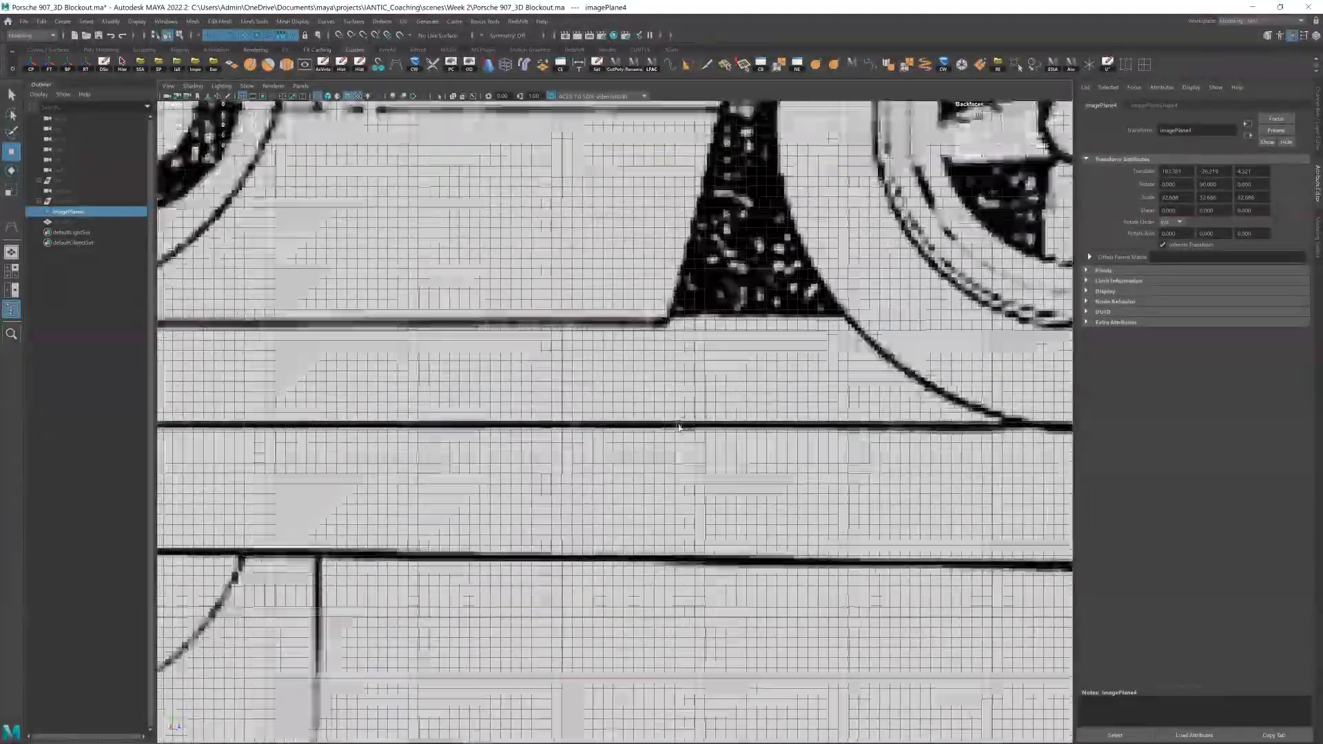
- Examine the blueprint's ground line against the grid beneath the front and rear wheels, and clear the selection
{"action": "scroll", "coordinate": [679, 428], "scroll_direction": "down", "scroll_amount": 6}
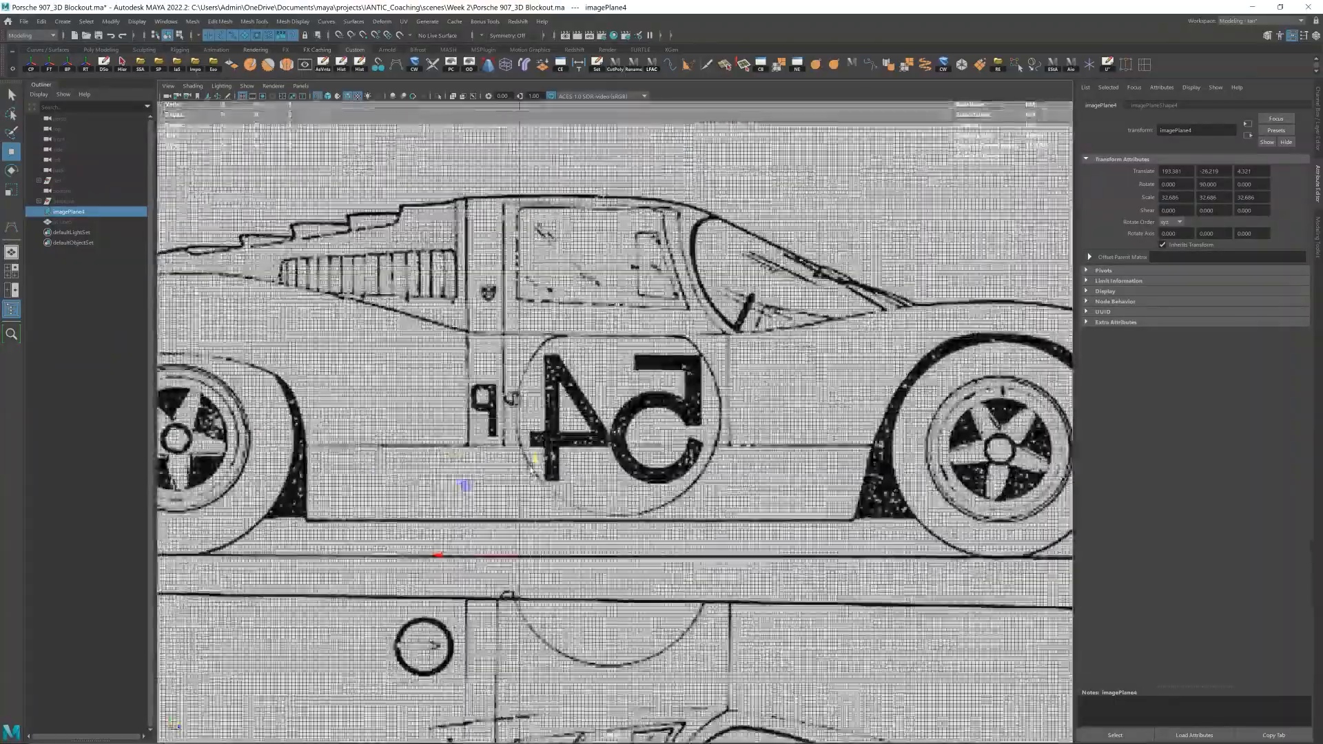
{"action": "middle_click_drag", "start_coordinate": [531, 471], "coordinate": [819, 392], "text": "alt"}
{"action": "scroll", "coordinate": [428, 511], "scroll_direction": "up", "scroll_amount": 6}
{"action": "middle_click_drag", "start_coordinate": [475, 510], "coordinate": [759, 337], "text": "alt"}
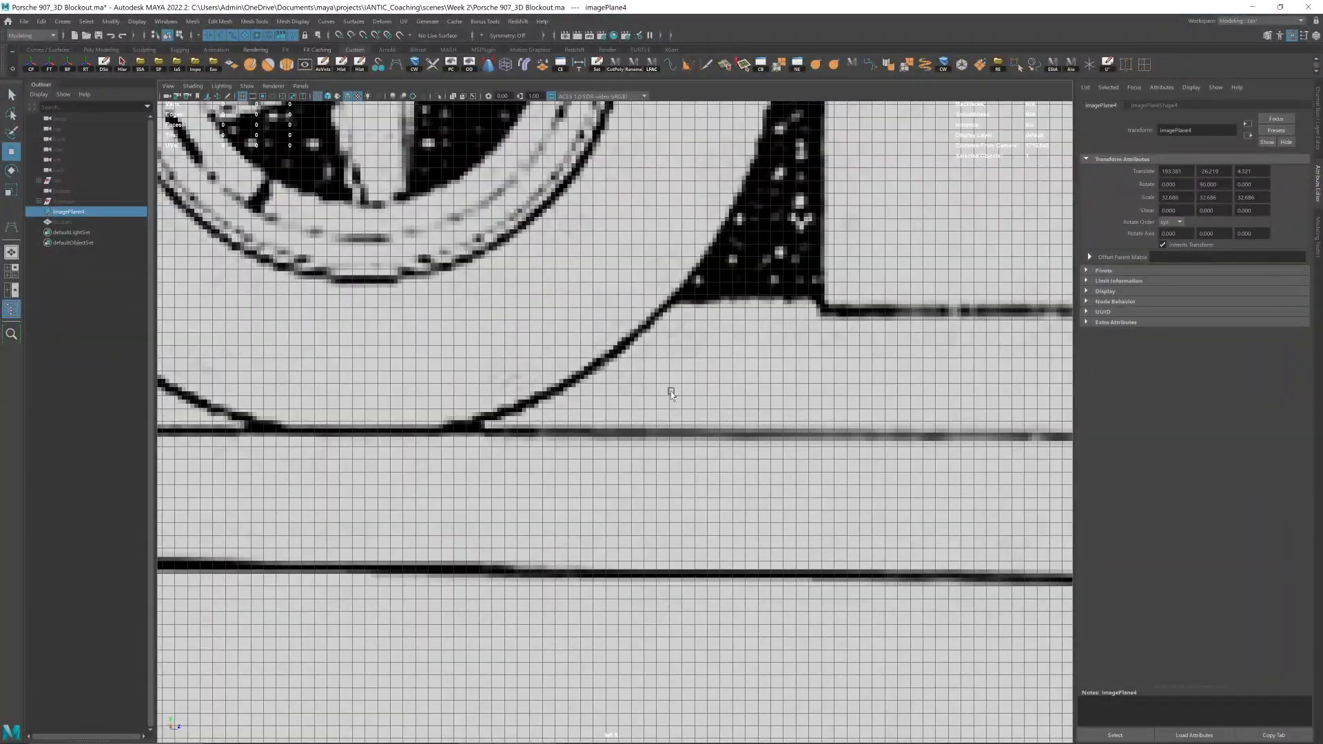
{"action": "scroll", "coordinate": [690, 390], "scroll_direction": "down", "scroll_amount": 7}
{"action": "middle_click_drag", "start_coordinate": [753, 391], "coordinate": [564, 386], "text": "alt"}
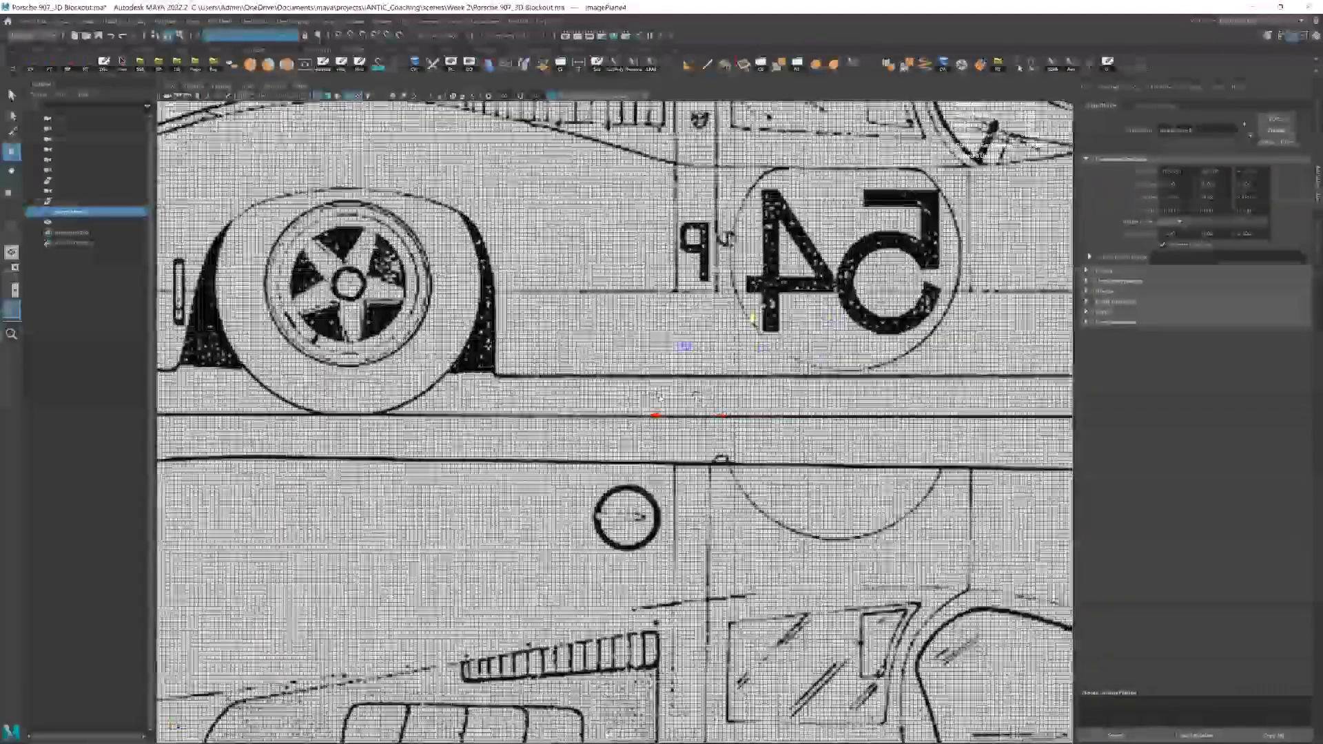
{"action": "scroll", "coordinate": [799, 383], "scroll_direction": "up", "scroll_amount": 3}
{"action": "left_click_drag", "start_coordinate": [838, 381], "coordinate": [837, 378]}
{"action": "right_click_drag", "start_coordinate": [836, 377], "coordinate": [758, 390], "text": "alt"}
{"action": "middle_click_drag", "start_coordinate": [632, 396], "coordinate": [857, 387], "text": "alt"}
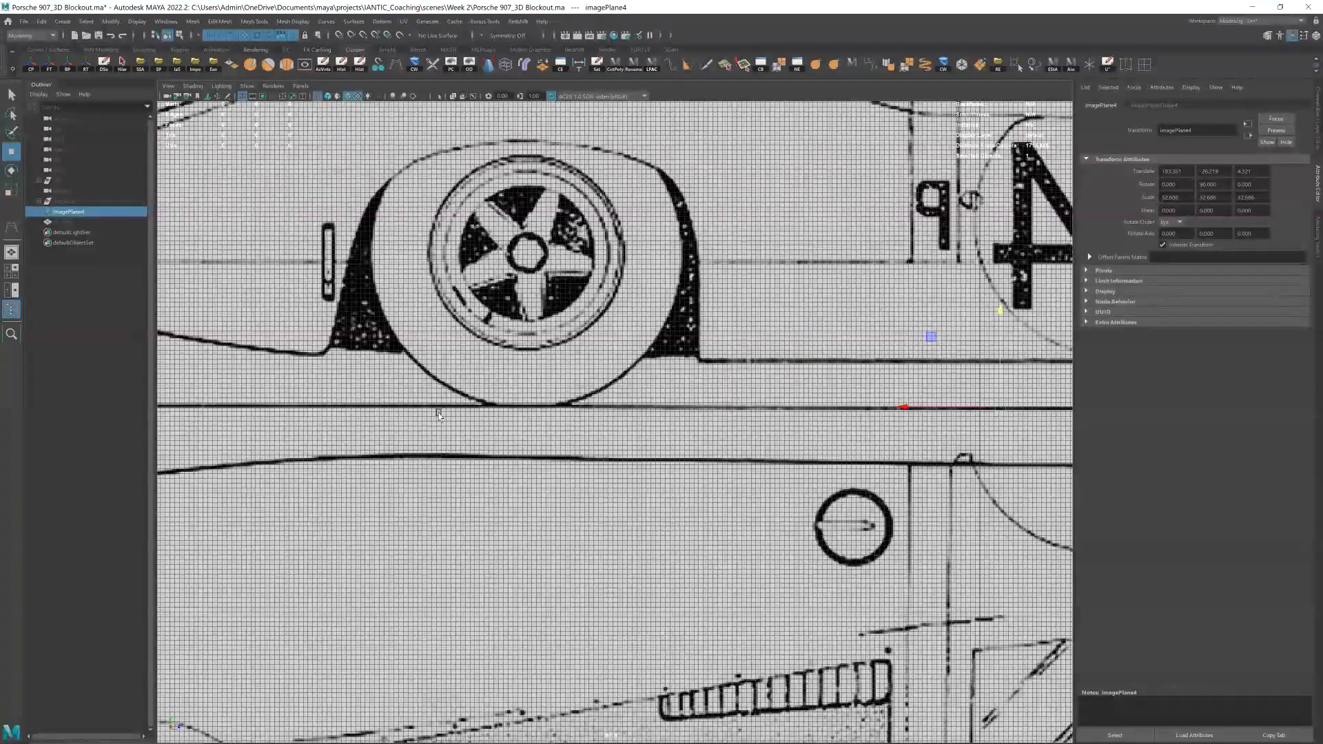
{"action": "right_click_drag", "start_coordinate": [435, 408], "coordinate": [612, 394], "text": "alt"}
{"action": "right_click_drag", "start_coordinate": [848, 396], "coordinate": [677, 398], "text": "alt"}
{"action": "scroll", "coordinate": [679, 399], "scroll_direction": "down", "scroll_amount": 8}
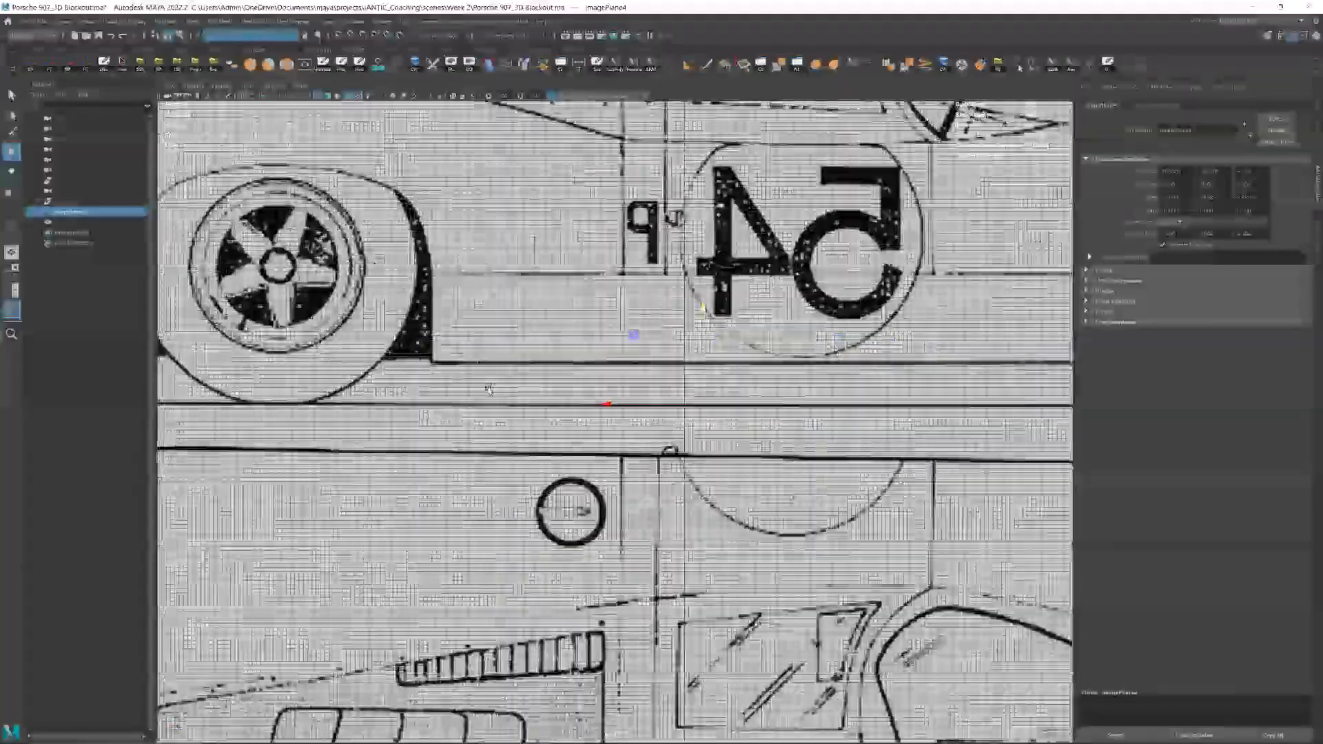
{"action": "scroll", "coordinate": [691, 398], "scroll_direction": "down", "scroll_amount": 3}
{"action": "scroll", "coordinate": [690, 386], "scroll_direction": "up", "scroll_amount": 5}
{"action": "scroll", "coordinate": [686, 358], "scroll_direction": "down", "scroll_amount": 6}
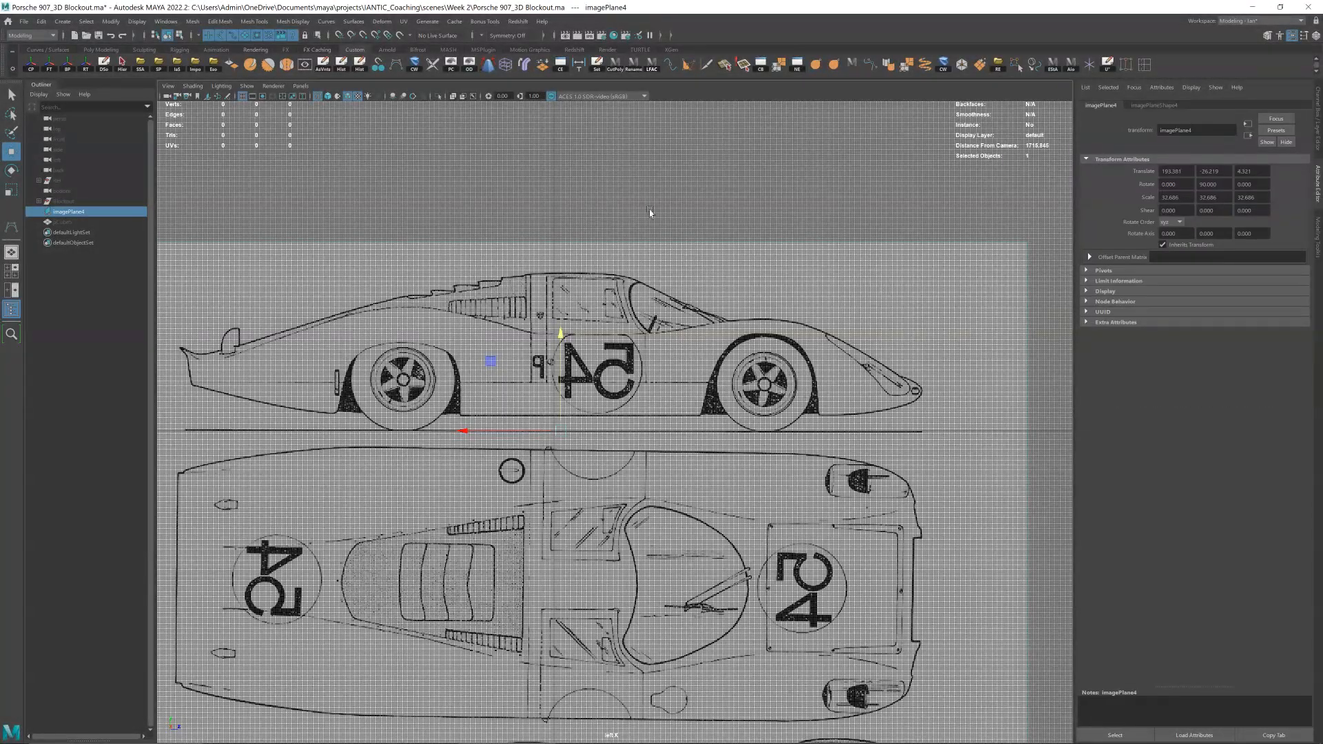
{"action": "scroll", "coordinate": [673, 207], "scroll_direction": "up", "scroll_amount": 8}
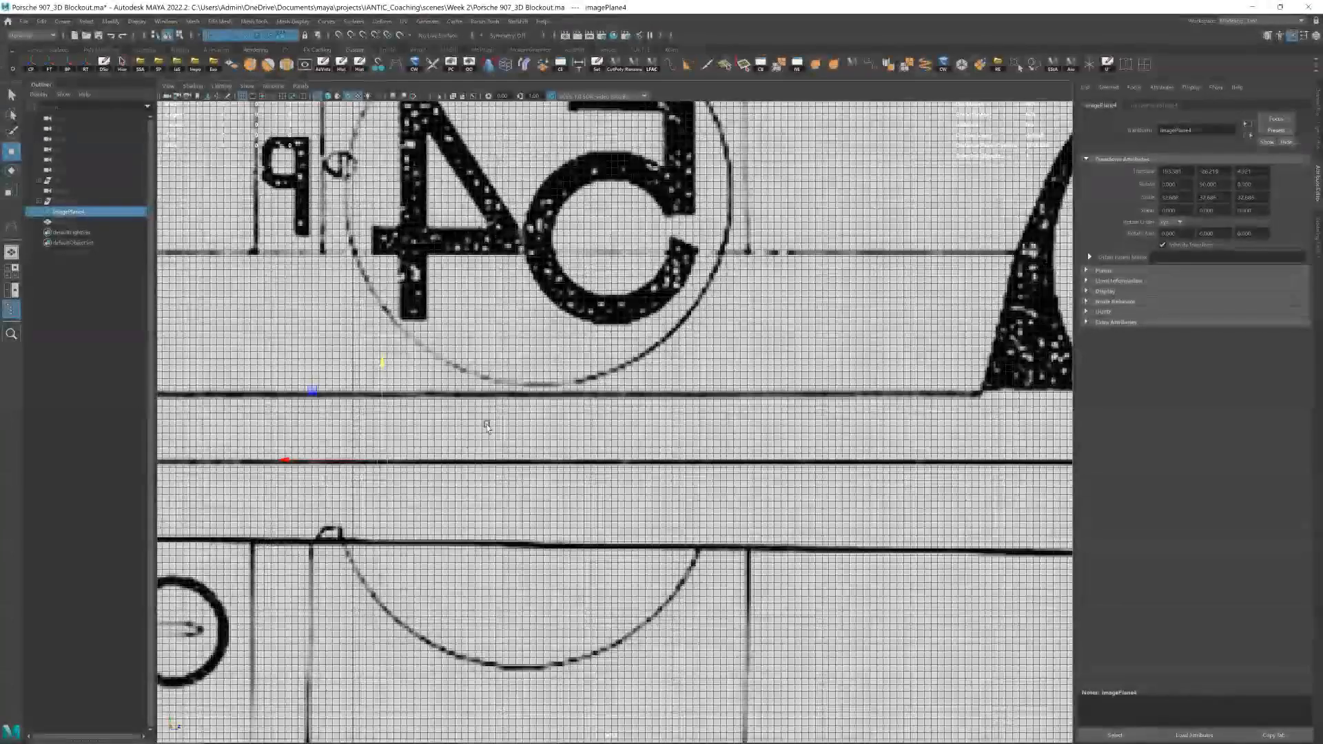
{"action": "scroll", "coordinate": [568, 399], "scroll_direction": "down", "scroll_amount": 9}
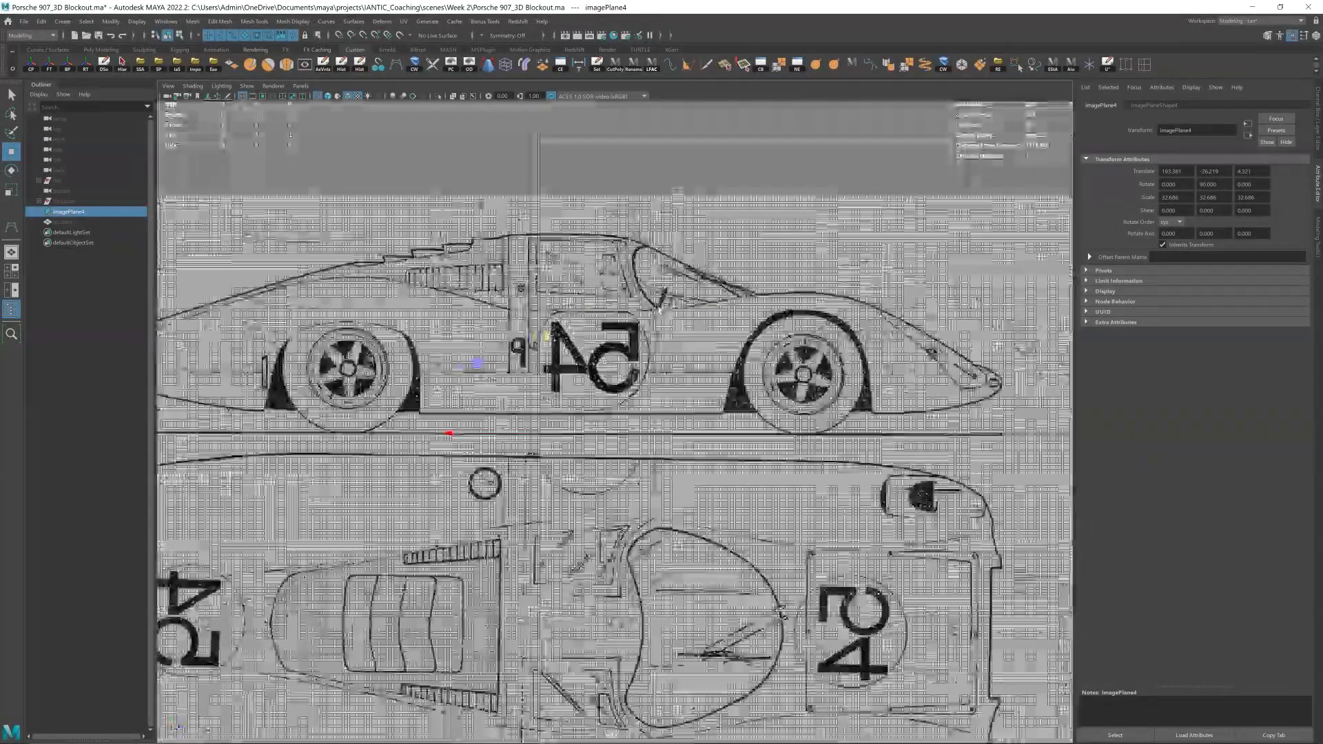
{"action": "left_click", "coordinate": [768, 174]}
{"action": "middle_click_drag", "start_coordinate": [635, 275], "coordinate": [660, 277], "text": "alt"}
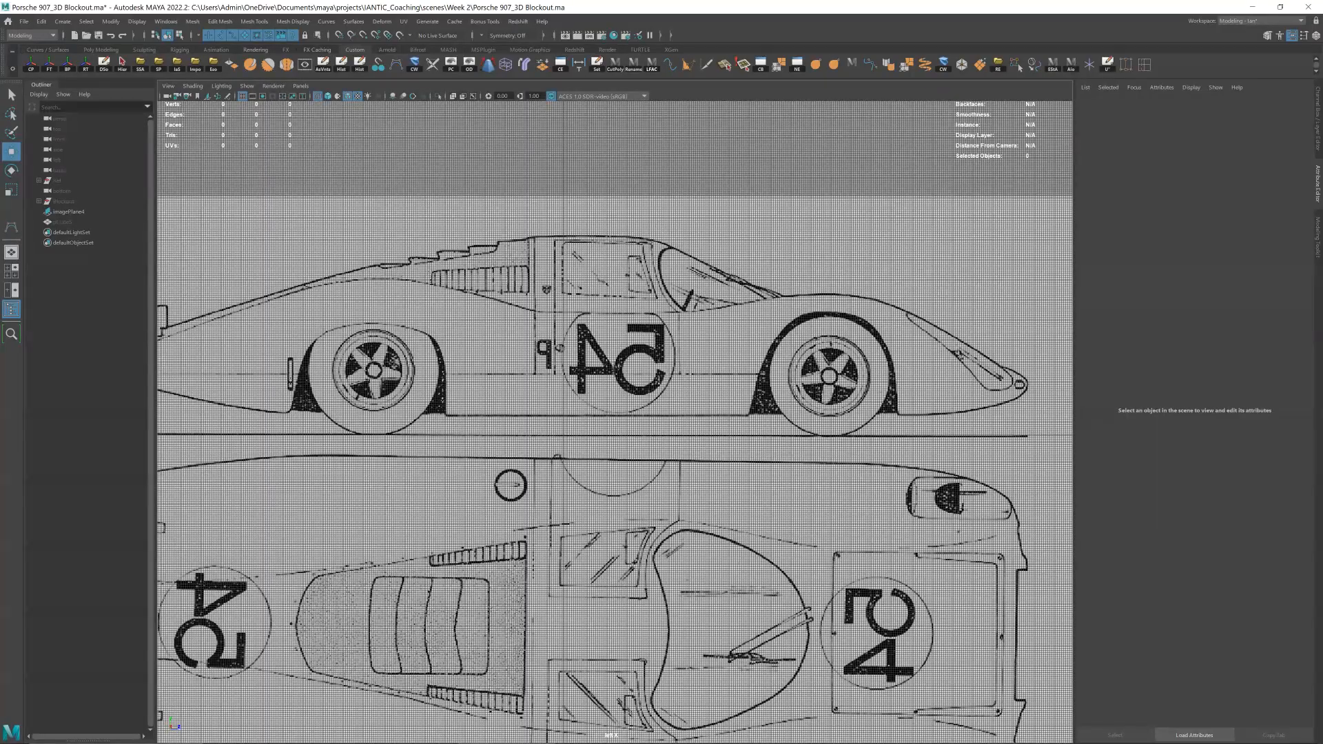
{"action": "middle_click_drag", "start_coordinate": [599, 231], "coordinate": [612, 233], "text": "alt"}
{"action": "key", "text": "super"}
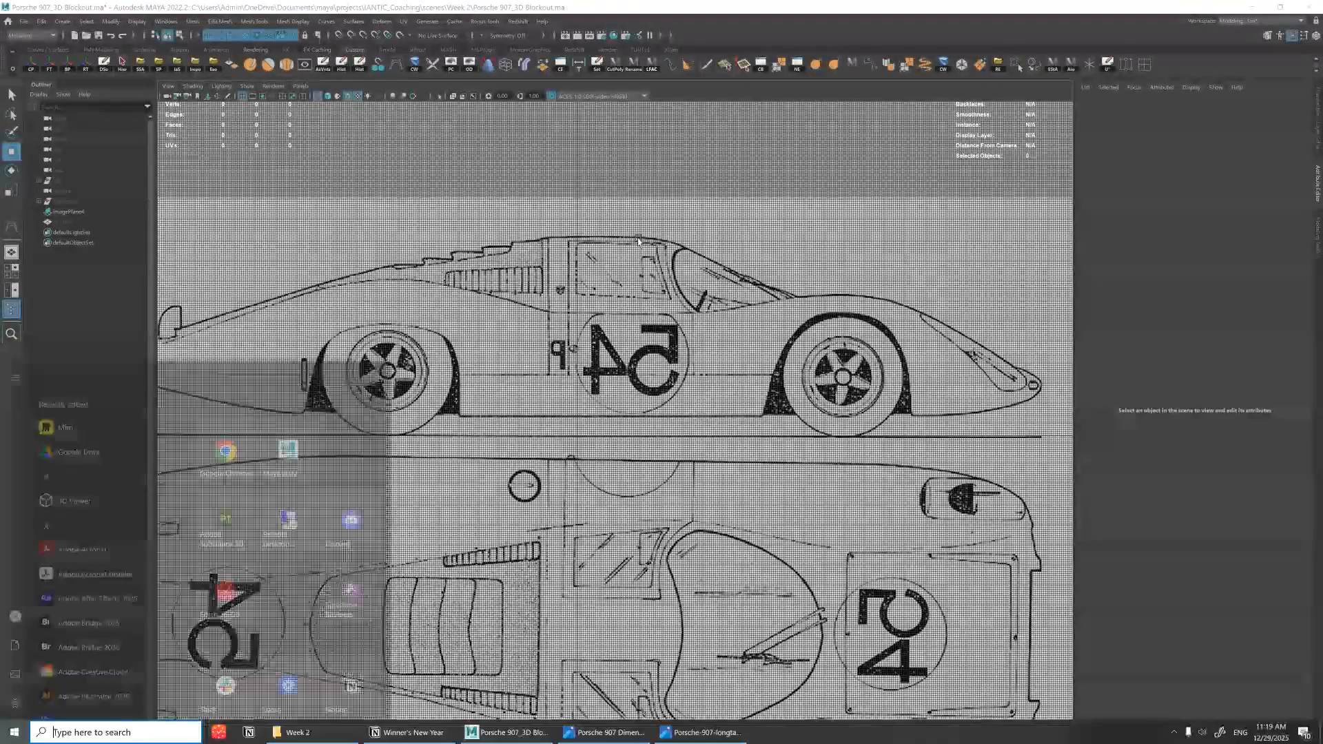
{"action": "left_click", "coordinate": [806, 147]}
- Move the side-view image plane away from the origin to about 346 along X, working in the perspective view
{"action": "key", "text": "space"}
{"action": "key", "text": "space"}
{"action": "left_click_drag", "start_coordinate": [804, 142], "coordinate": [789, 207], "text": "alt"}
{"action": "scroll", "coordinate": [789, 208], "scroll_direction": "down", "scroll_amount": 5}
{"action": "left_click", "coordinate": [820, 393]}
{"action": "left_click_drag", "start_coordinate": [836, 350], "coordinate": [747, 307], "text": "alt"}
{"action": "scroll", "coordinate": [748, 307], "scroll_direction": "down", "scroll_amount": 3}
{"action": "left_click_drag", "start_coordinate": [668, 366], "coordinate": [769, 363]}
{"action": "left_click", "coordinate": [856, 295]}
{"action": "scroll", "coordinate": [724, 338], "scroll_direction": "down", "scroll_amount": 4}
{"action": "left_click", "coordinate": [688, 438]}
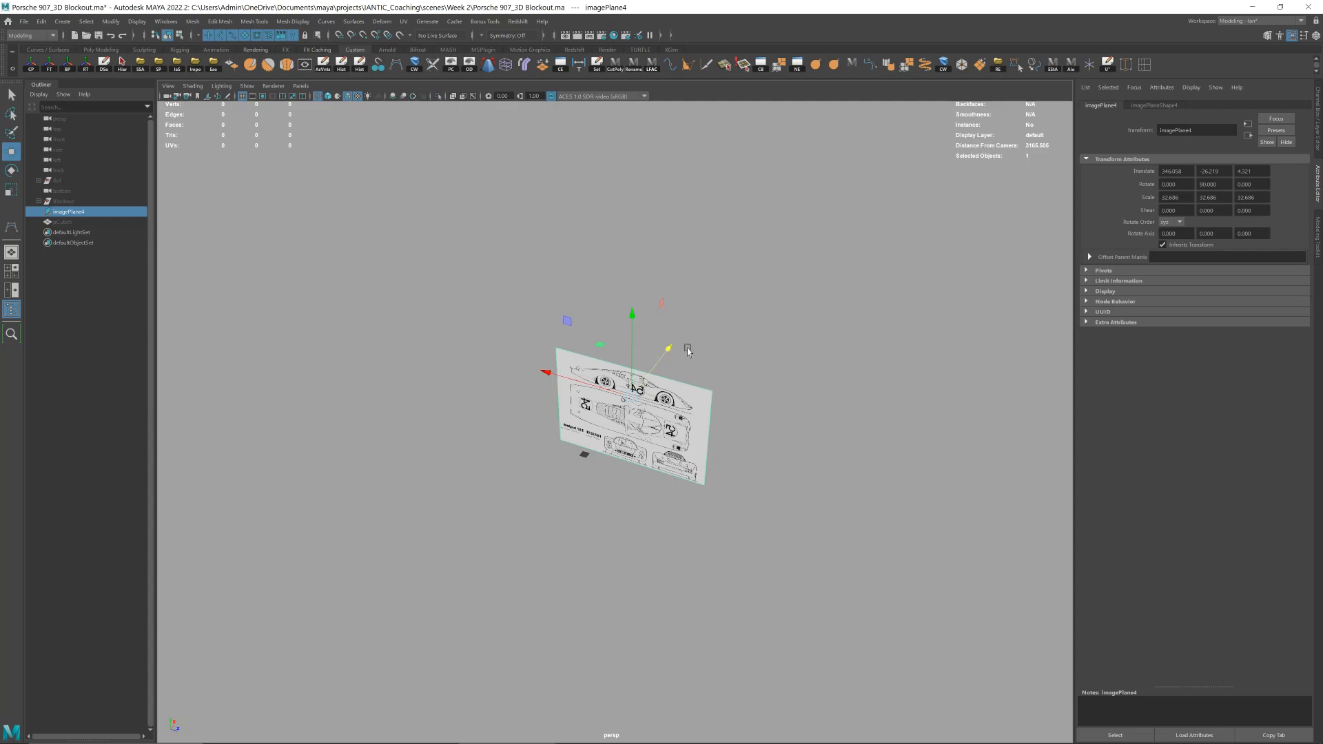
- Duplicate the image plane and move the copy back along X to about 8.461
{"action": "key", "text": "ctrl+d"}
{"action": "left_click_drag", "start_coordinate": [674, 349], "coordinate": [661, 388]}
{"action": "mouse_move", "coordinate": [623, 428]}
{"action": "left_mouse_down", "text": "alt"}
{"action": "mouse_move", "coordinate": [666, 445]}
{"action": "mouse_move", "coordinate": [623, 412]}
{"action": "left_mouse_up", "text": "alt"}
- Place the copy's pivot at the plane's middle and rotate it 90 degrees about X so it lies flat
{"action": "key", "text": "d"}
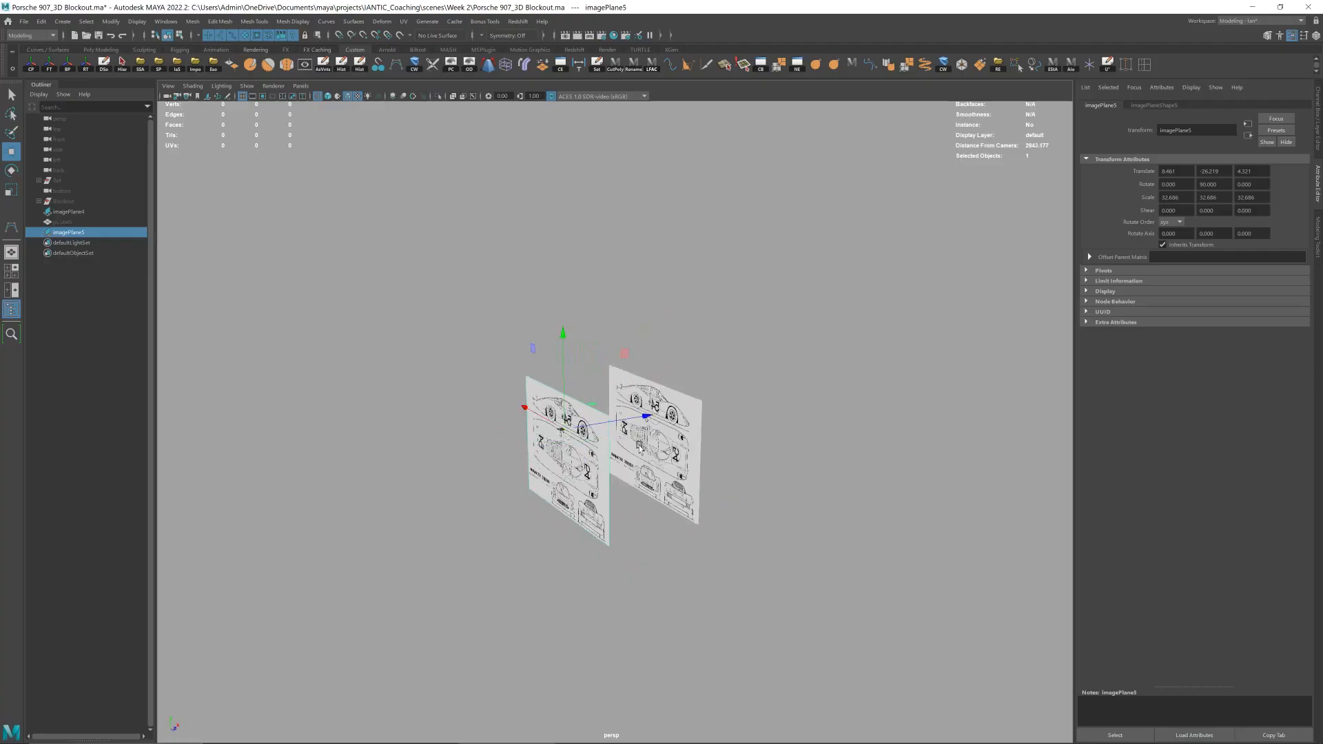
{"action": "key", "text": "e"}
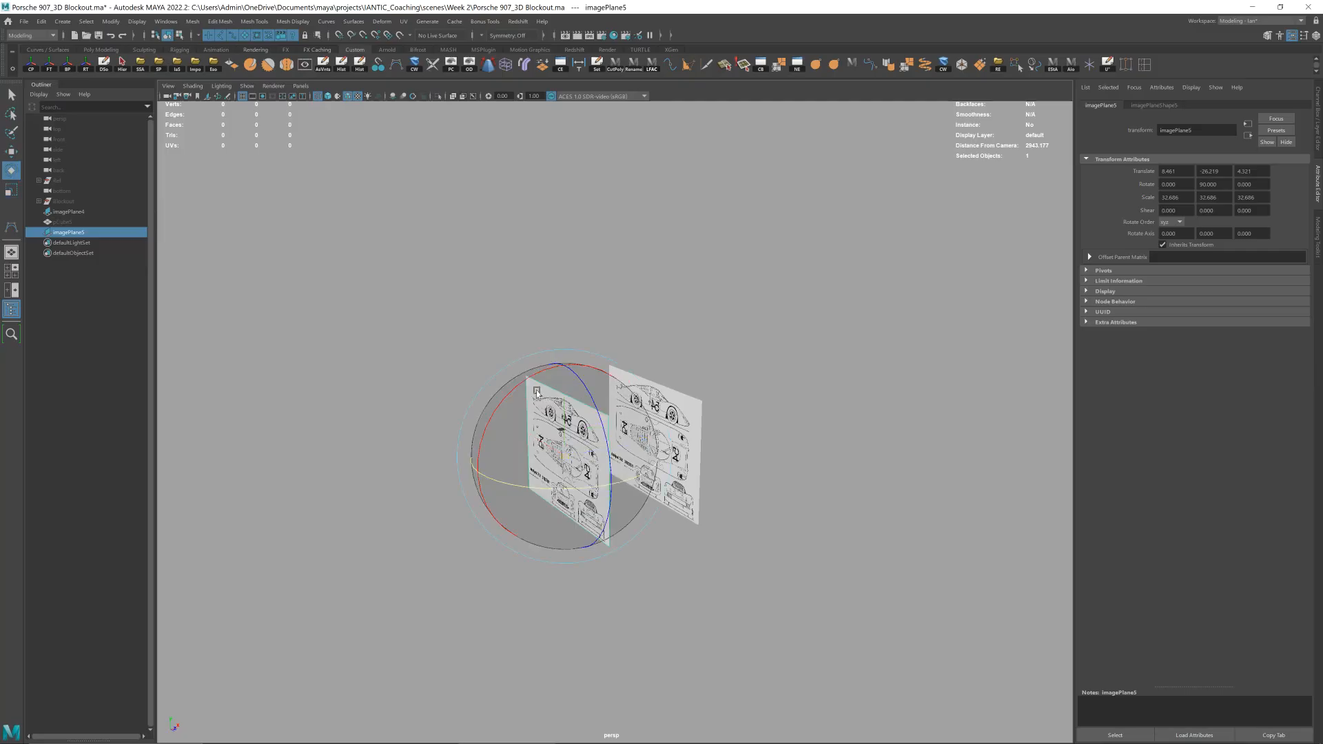
{"action": "left_click_drag", "start_coordinate": [522, 387], "coordinate": [562, 380]}
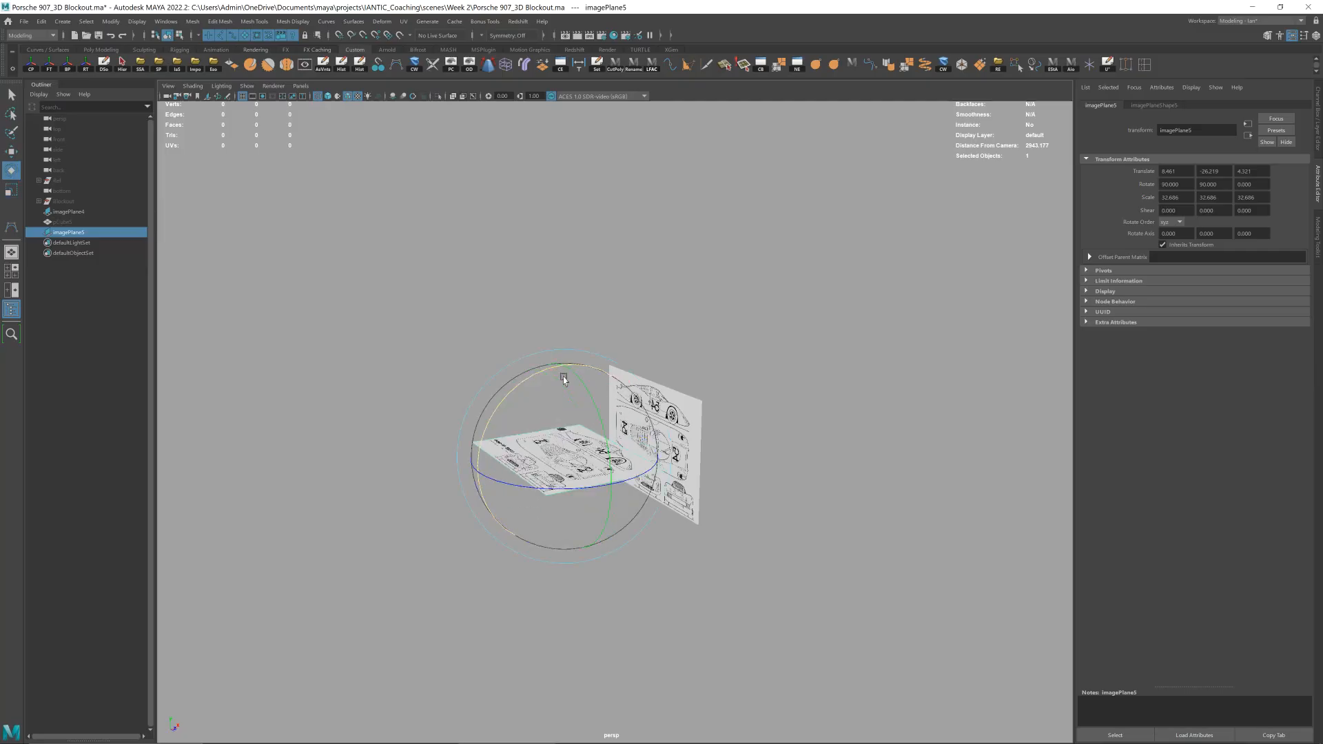
- Move the flat image plane copy vertically to a Y translation of 320
{"action": "key", "text": "space"}
{"action": "left_click_drag", "start_coordinate": [654, 359], "coordinate": [579, 351]}
{"action": "scroll", "coordinate": [613, 334], "scroll_direction": "down", "scroll_amount": 8}
{"action": "key", "text": "space"}
{"action": "left_click_drag", "start_coordinate": [664, 378], "coordinate": [663, 348]}
{"action": "left_click_drag", "start_coordinate": [648, 386], "coordinate": [609, 353], "text": "alt"}
{"action": "key", "text": "w"}
{"action": "left_click_drag", "start_coordinate": [572, 487], "coordinate": [578, 612]}
{"action": "key", "text": "d"}
{"action": "left_click_drag", "start_coordinate": [618, 397], "coordinate": [605, 290], "text": "alt"}
{"action": "left_click_drag", "start_coordinate": [569, 231], "coordinate": [589, 439]}
- Inspect the flat blueprint plane from the top view and return to the perspective view
{"action": "key", "text": "space"}
{"action": "left_click_drag", "start_coordinate": [686, 268], "coordinate": [630, 275]}
{"action": "key", "text": "space"}
{"action": "scroll", "coordinate": [613, 382], "scroll_direction": "down", "scroll_amount": 2}
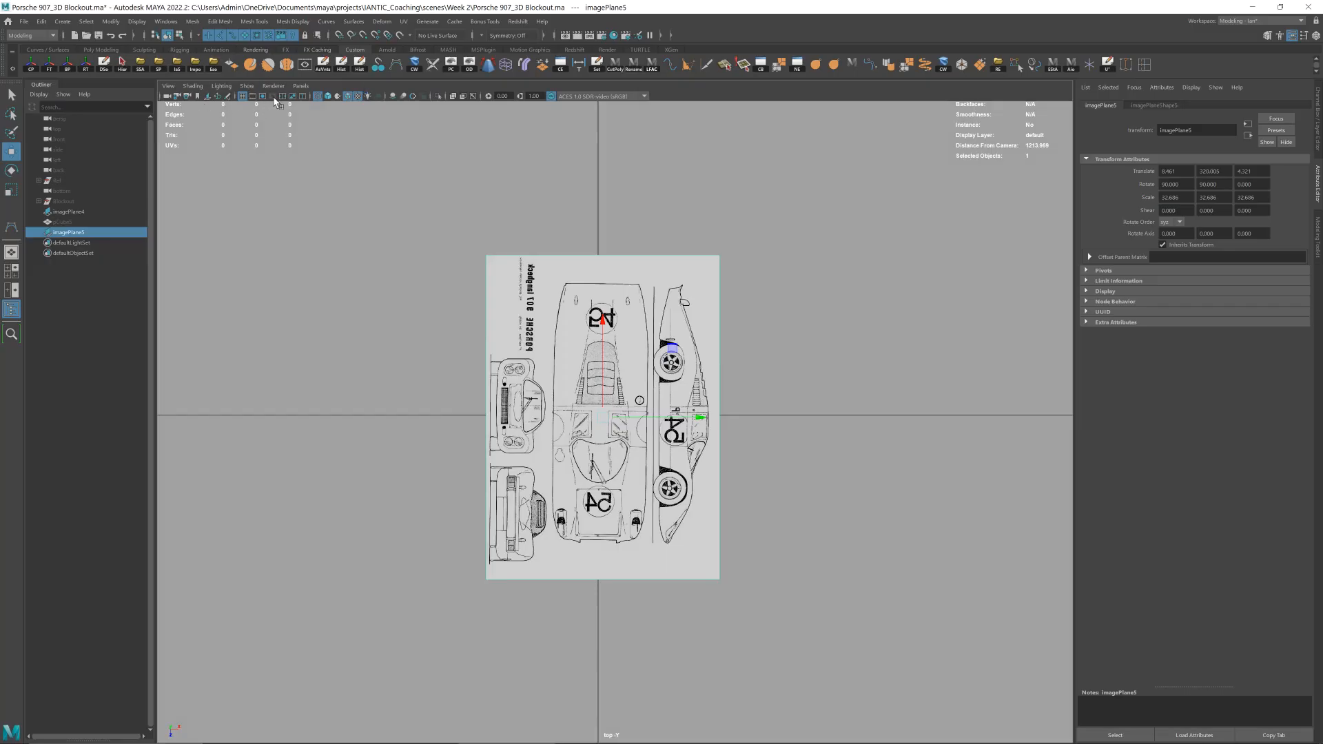
{"action": "key", "text": "space"}
{"action": "left_click_drag", "start_coordinate": [775, 305], "coordinate": [570, 433]}
{"action": "left_click", "coordinate": [560, 311]}
- Select the thin reference cube and show it against the flat blueprint in the top view
{"action": "left_click", "coordinate": [86, 223]}
{"action": "scroll", "coordinate": [569, 426], "scroll_direction": "up", "scroll_amount": 3}
{"action": "scroll", "coordinate": [572, 431], "scroll_direction": "up", "scroll_amount": 3}
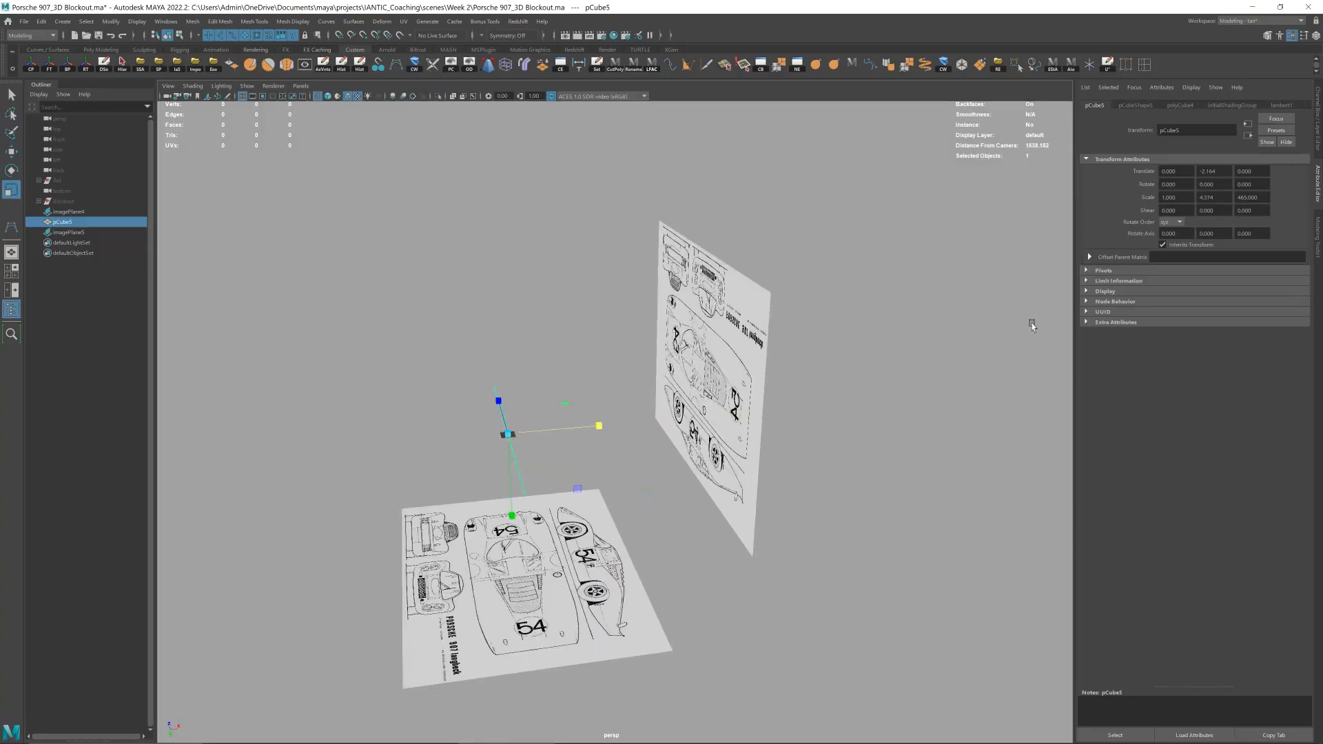
{"action": "scroll", "coordinate": [653, 446], "scroll_direction": "up", "scroll_amount": 2}
{"action": "left_click_drag", "start_coordinate": [652, 446], "coordinate": [778, 481], "text": "alt"}
{"action": "key", "text": "space"}
{"action": "left_click", "coordinate": [699, 468]}
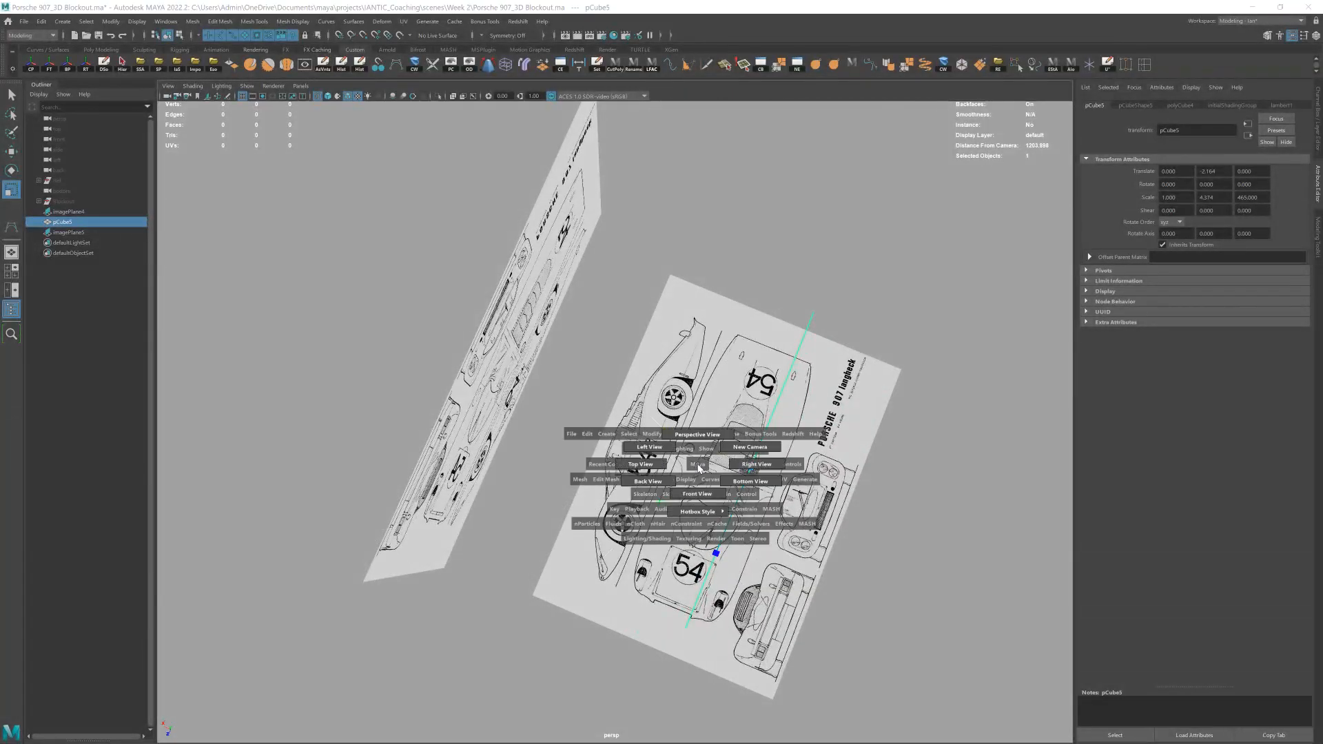
{"action": "left_click_drag", "start_coordinate": [609, 471], "coordinate": [609, 471]}
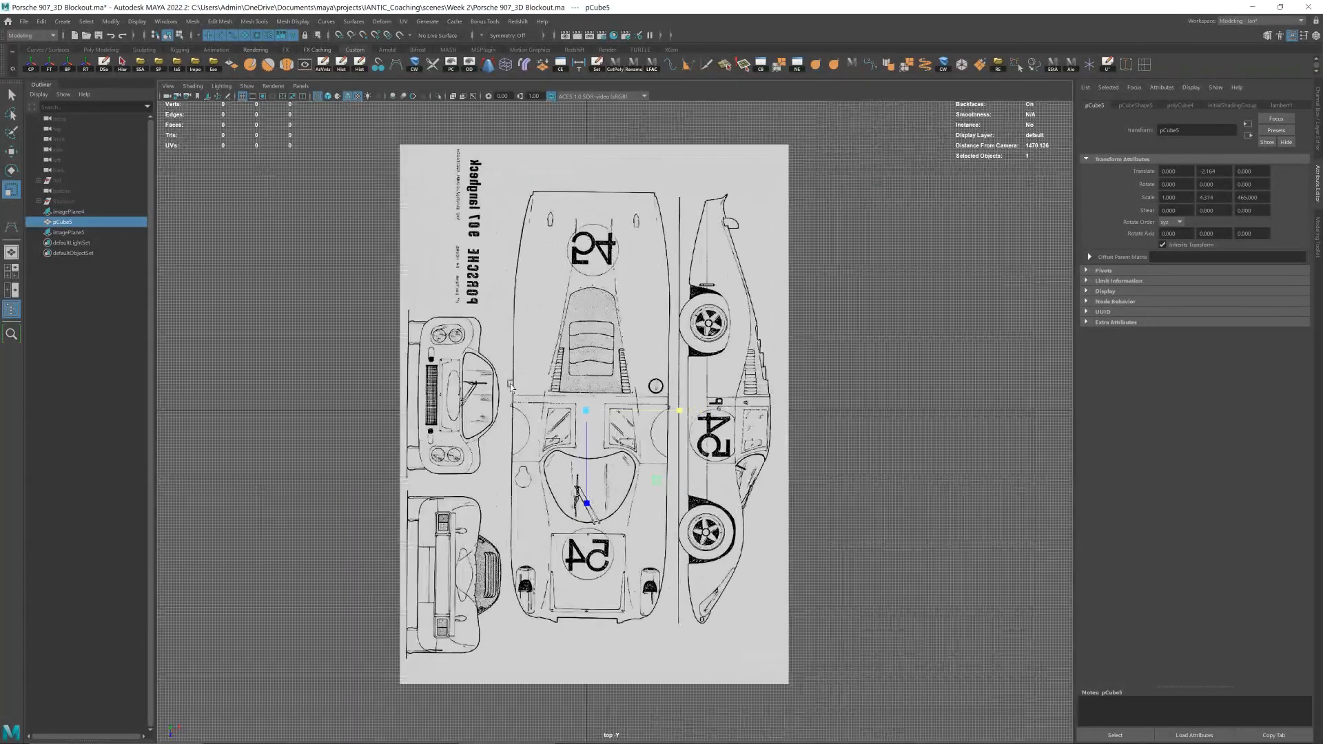
- Look up the Porsche 907 longtail's width in the dimensions image and set the reference cube's X scale to 172
{"action": "left_click", "coordinate": [698, 734]}
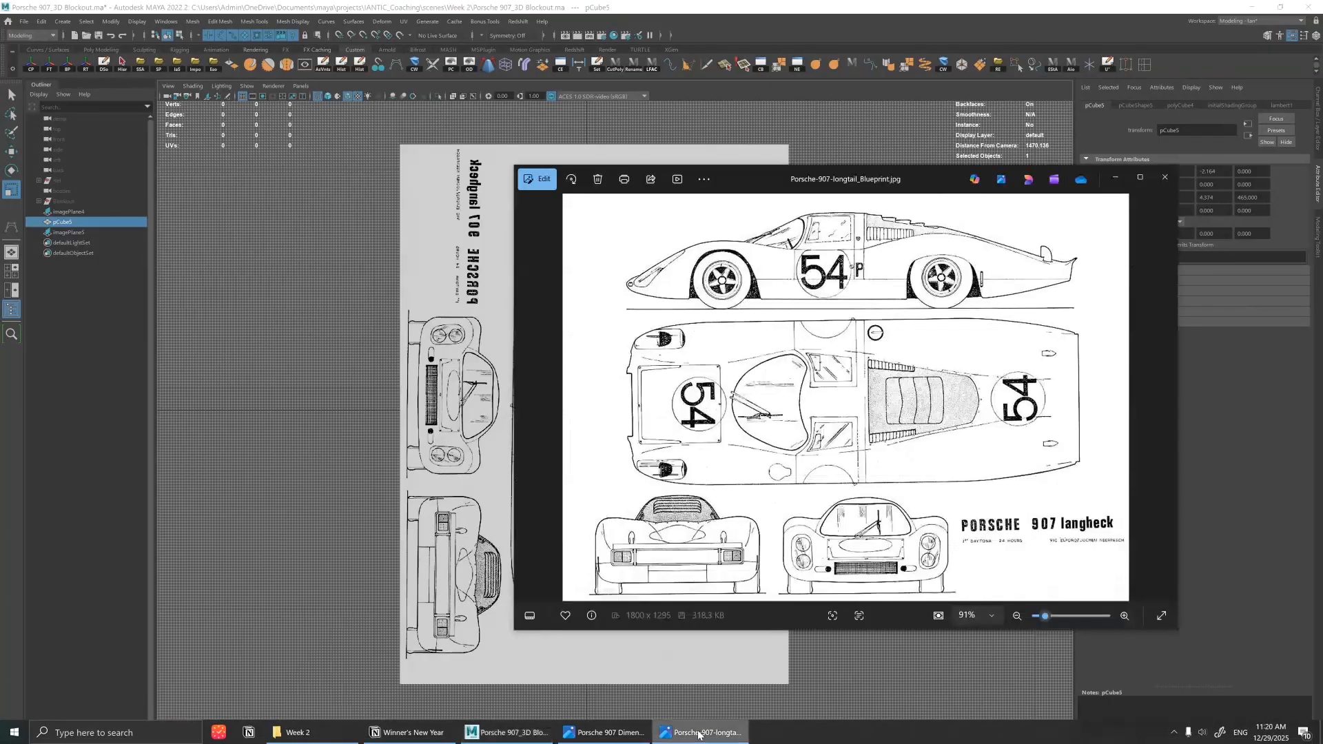
{"action": "left_click", "coordinate": [698, 733]}
{"action": "left_click", "coordinate": [644, 735]}
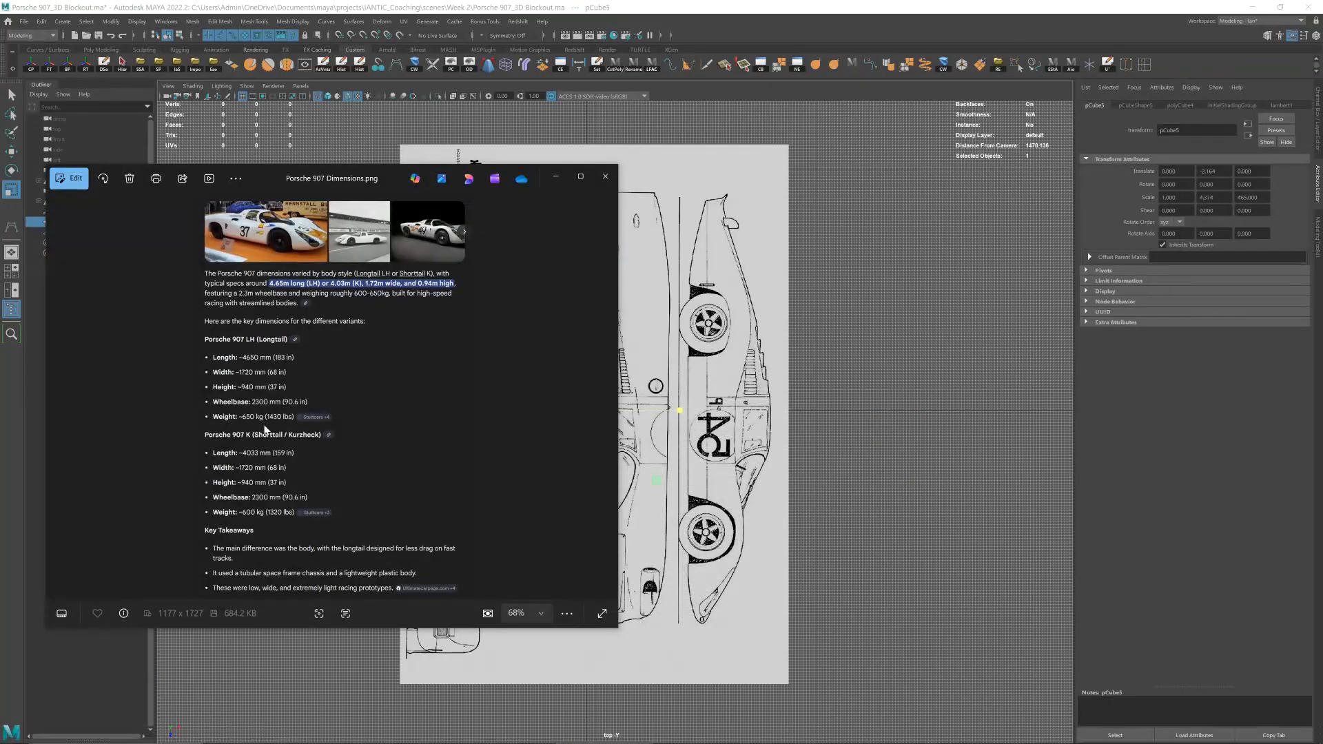
{"action": "scroll", "coordinate": [232, 370], "scroll_direction": "up", "scroll_amount": 5}
{"action": "scroll", "coordinate": [228, 368], "scroll_direction": "up", "scroll_amount": 2}
{"action": "left_click", "coordinate": [901, 310]}
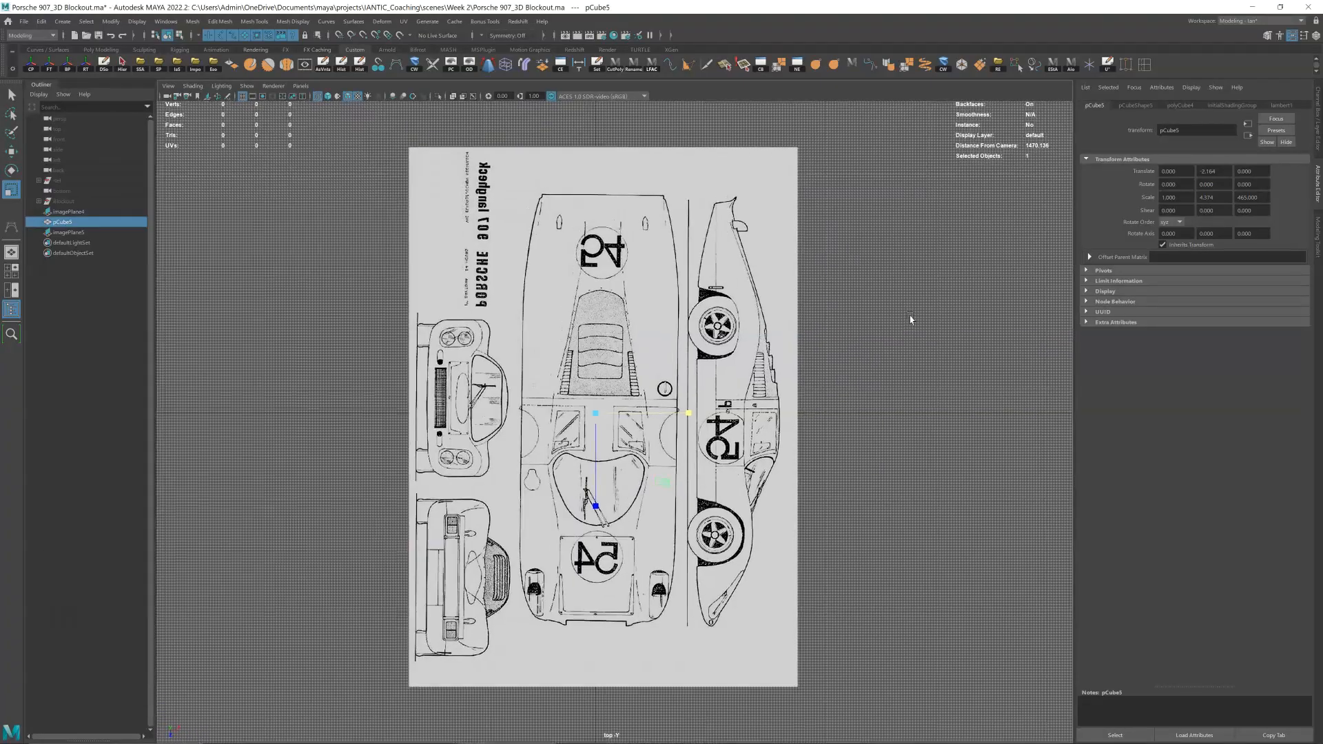
{"action": "left_click", "coordinate": [1151, 197]}
{"action": "type", "text": "172"}
{"action": "left_click", "coordinate": [809, 338]}
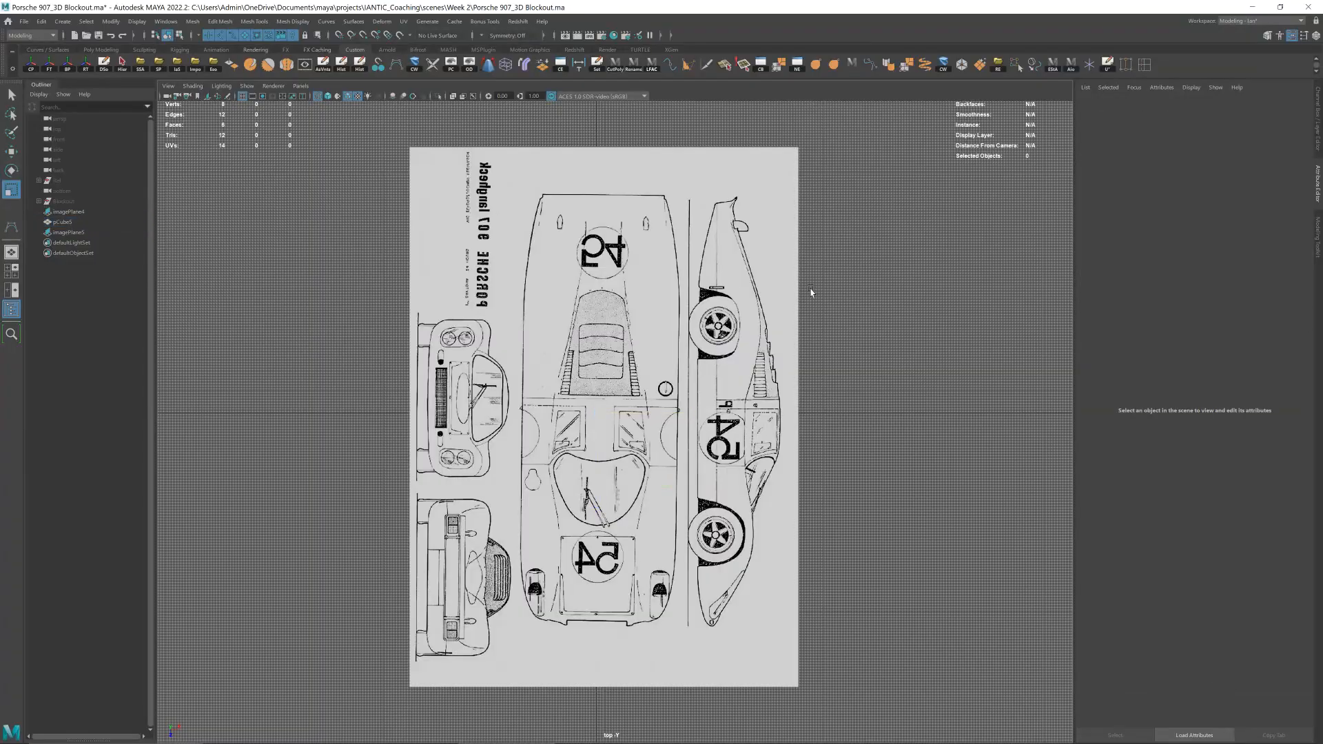
- Lower the flat image plane well below the grid in perspective and return to the top view
{"action": "scroll", "coordinate": [770, 281], "scroll_direction": "down", "scroll_amount": 1}
{"action": "key", "text": "space"}
{"action": "left_click_drag", "start_coordinate": [771, 279], "coordinate": [777, 452], "text": "alt"}
{"action": "scroll", "coordinate": [777, 451], "scroll_direction": "down", "scroll_amount": 3}
{"action": "left_click", "coordinate": [748, 519]}
{"action": "left_click_drag", "start_coordinate": [746, 517], "coordinate": [691, 163], "text": "alt"}
{"action": "left_click_drag", "start_coordinate": [782, 324], "coordinate": [751, 312], "text": "alt"}
{"action": "key", "text": "space"}
{"action": "left_click", "coordinate": [695, 312]}
{"action": "scroll", "coordinate": [707, 345], "scroll_direction": "up", "scroll_amount": 5}
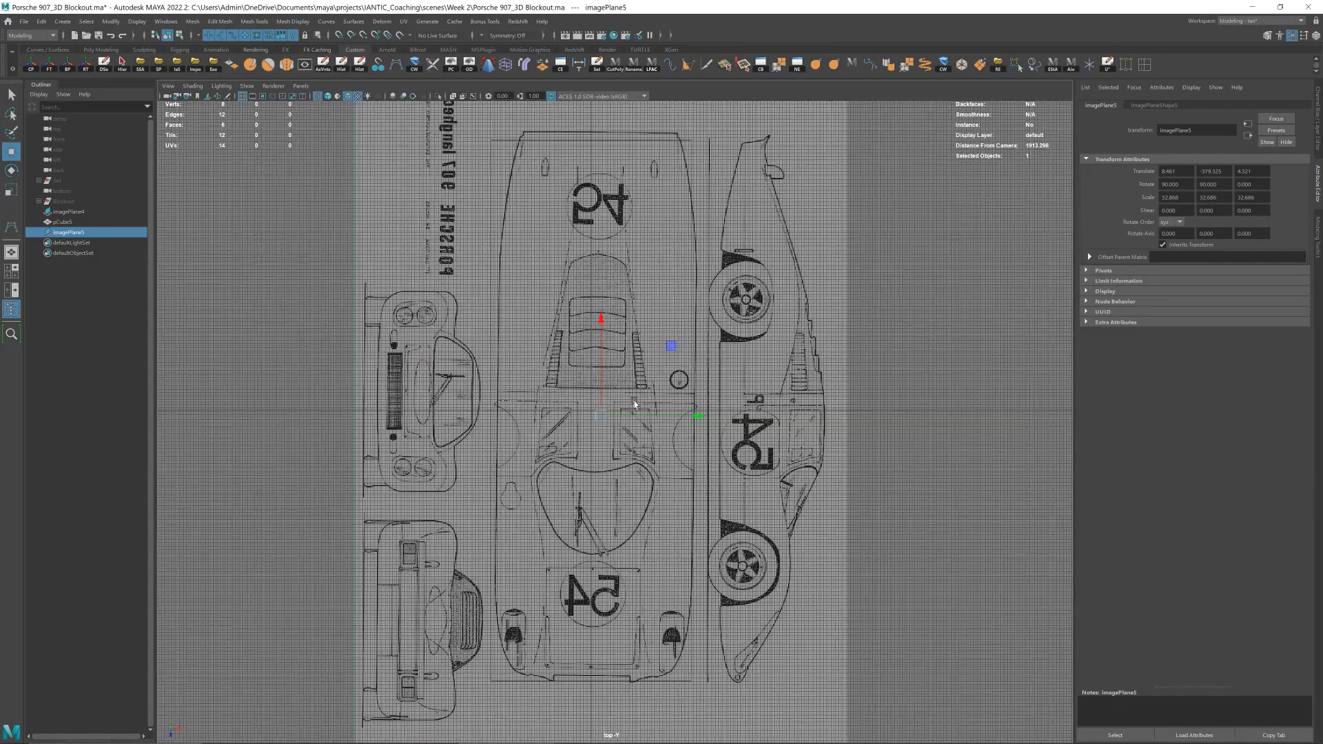
- Compare the blueprint with the reference cube's outline and slide the flat image plane sideways along X towards it
{"action": "left_click", "coordinate": [74, 222]}
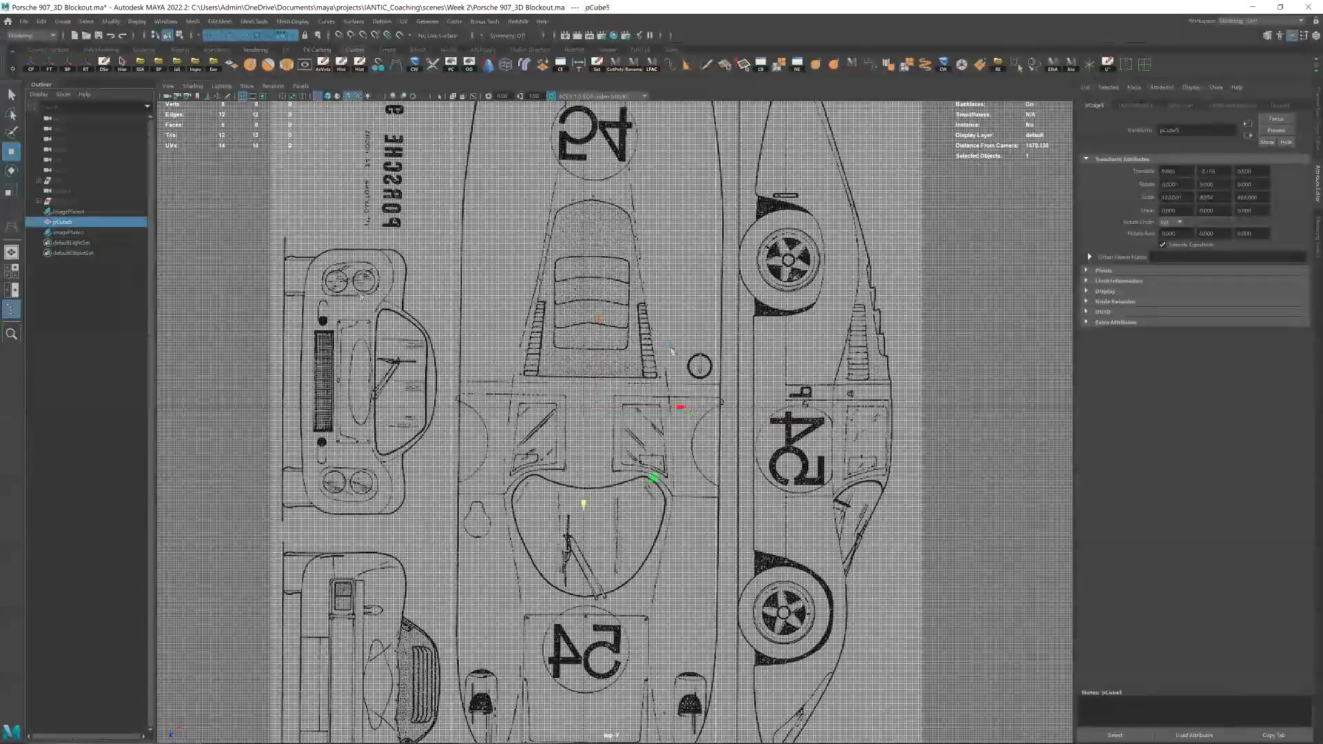
{"action": "scroll", "coordinate": [679, 369], "scroll_direction": "down", "scroll_amount": 2}
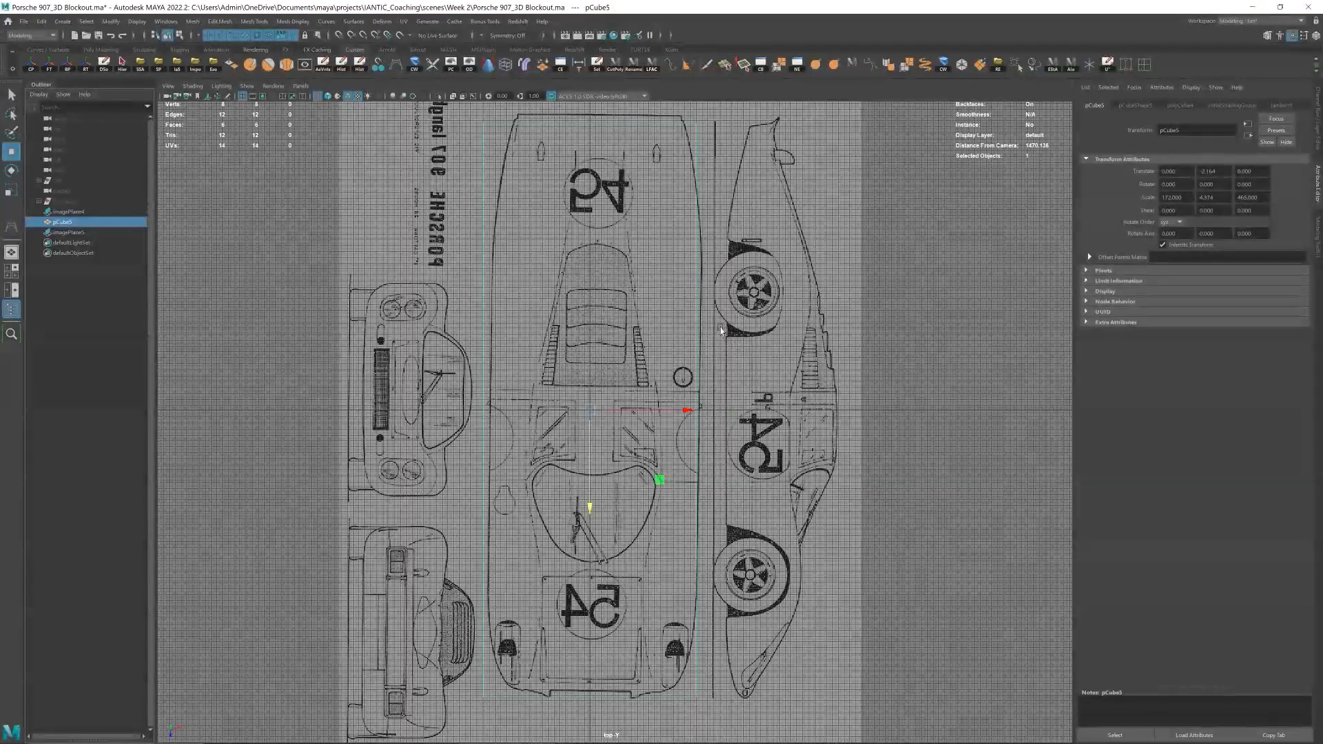
{"action": "left_click", "coordinate": [694, 415]}
{"action": "left_click_drag", "start_coordinate": [692, 415], "coordinate": [693, 415]}
- Try shaded display in the top view, return to wireframe, and hide the grid
{"action": "key", "text": "5"}
{"action": "key", "text": "4"}
{"action": "key", "text": "5"}
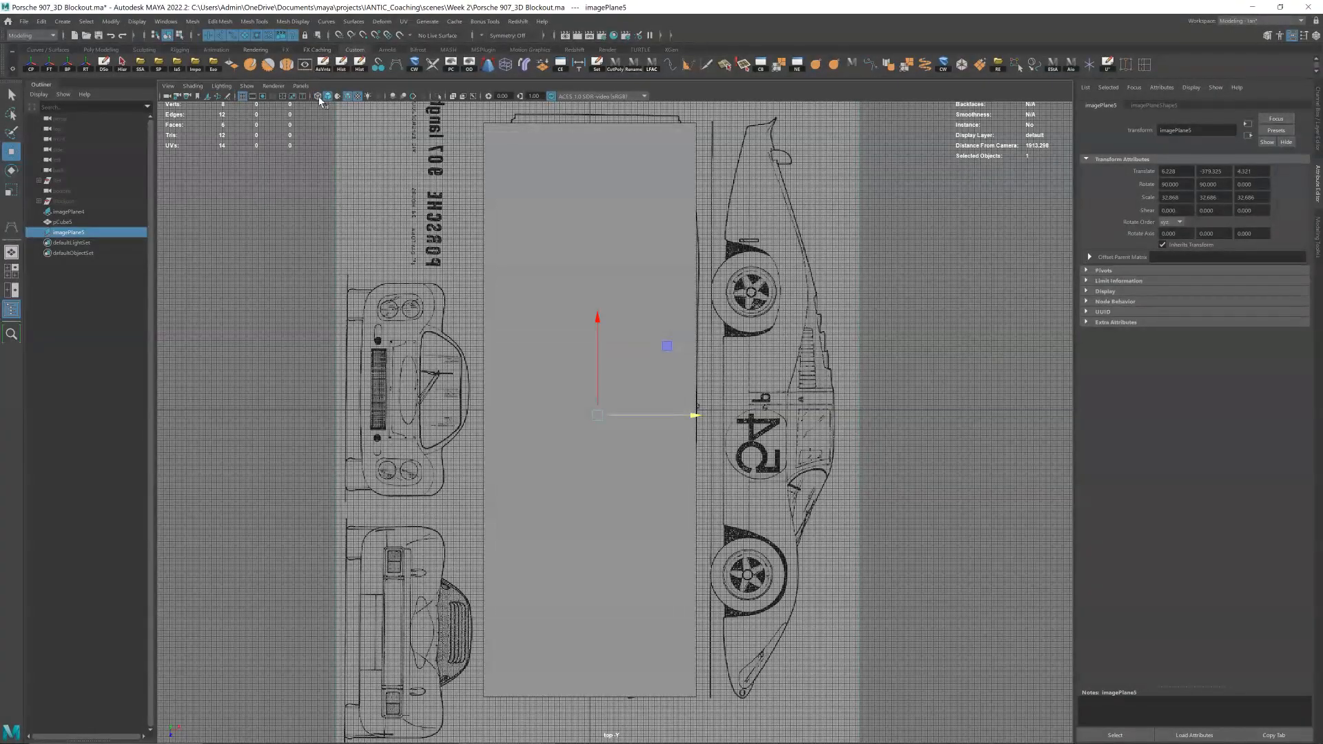
{"action": "left_click", "coordinate": [320, 101]}
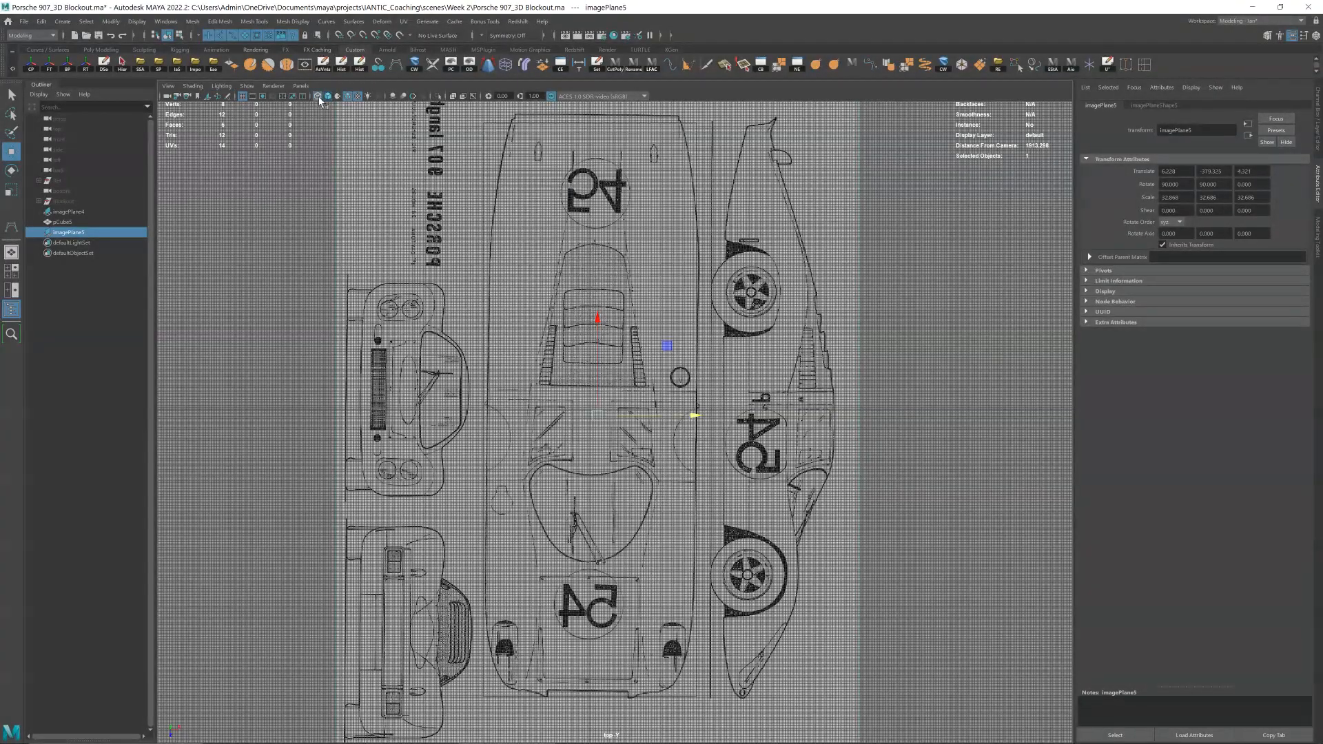
{"action": "left_click", "coordinate": [242, 98]}
- Slide the flat image plane to about 4.5 along X and rotate it slightly to about 90.7 degrees in Y
{"action": "scroll", "coordinate": [689, 415], "scroll_direction": "up", "scroll_amount": 1}
{"action": "left_click_drag", "start_coordinate": [687, 417], "coordinate": [684, 419]}
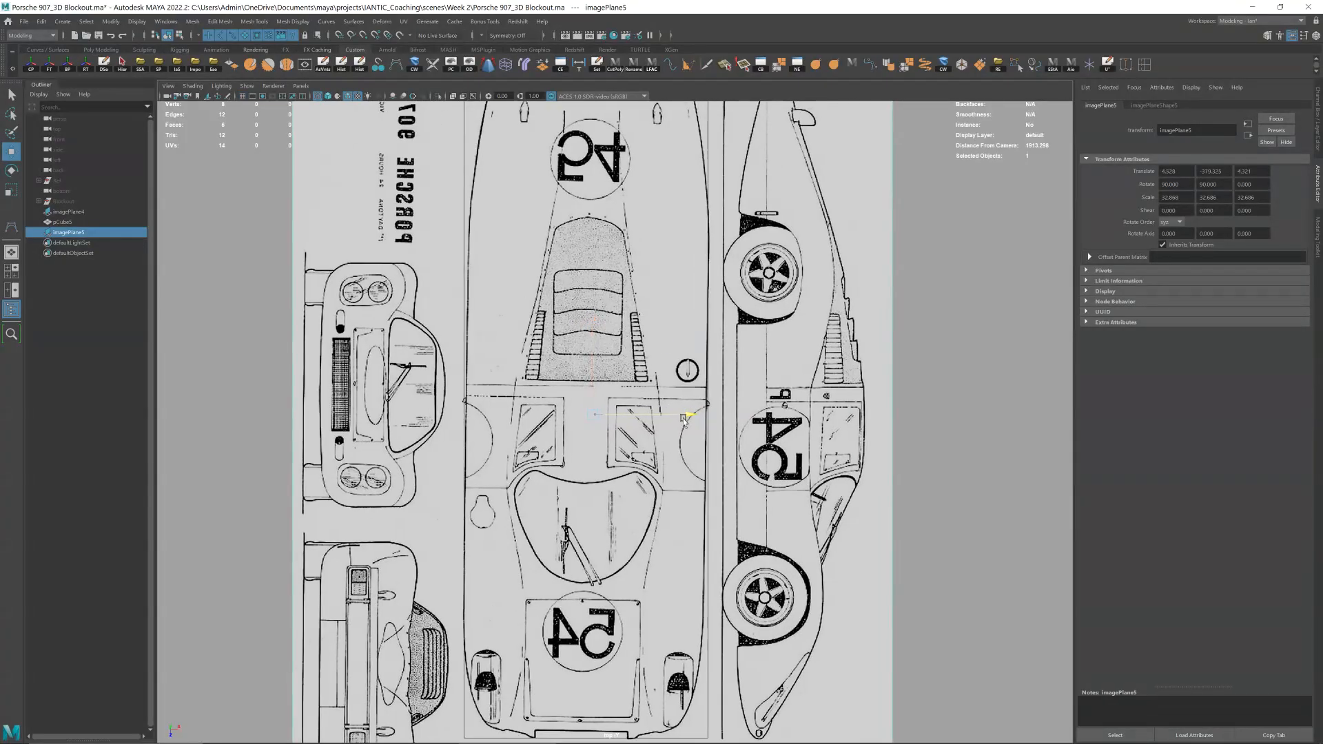
{"action": "scroll", "coordinate": [684, 419], "scroll_direction": "down", "scroll_amount": 1}
{"action": "key", "text": "e"}
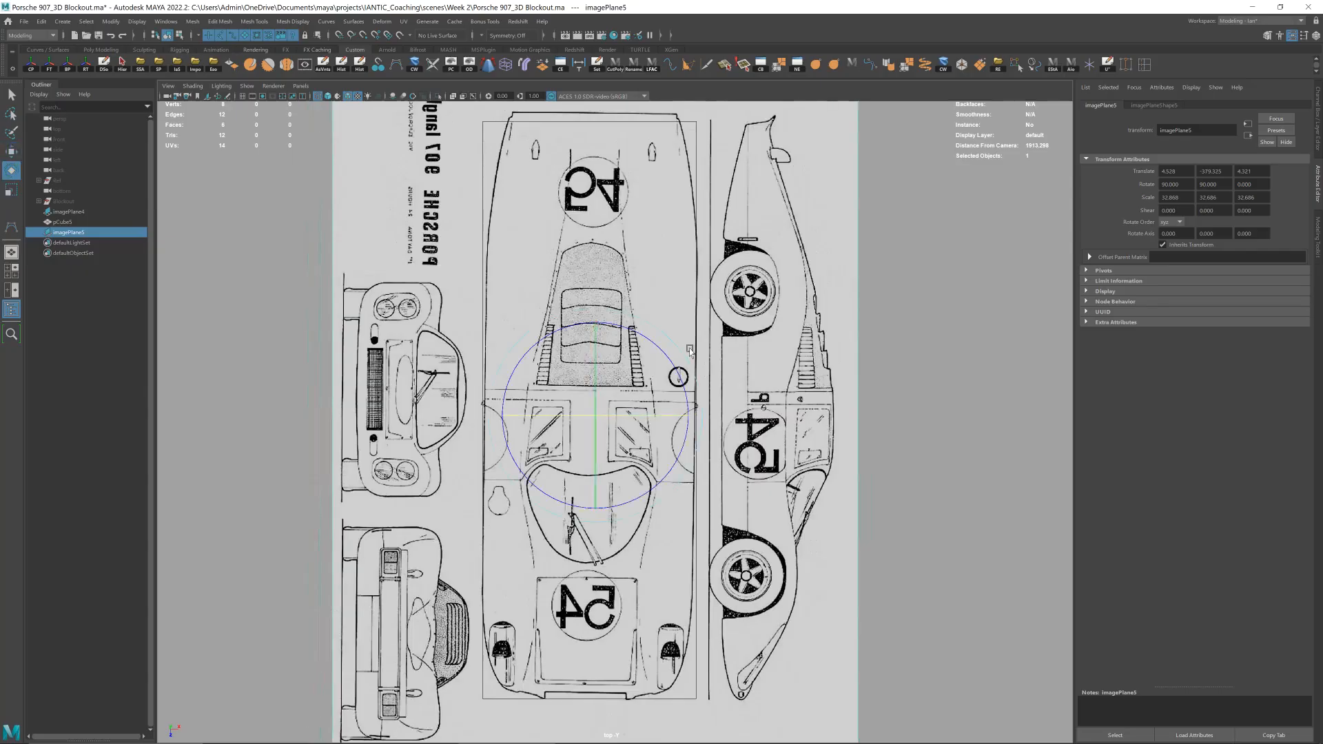
{"action": "left_click_drag", "start_coordinate": [668, 360], "coordinate": [666, 357]}
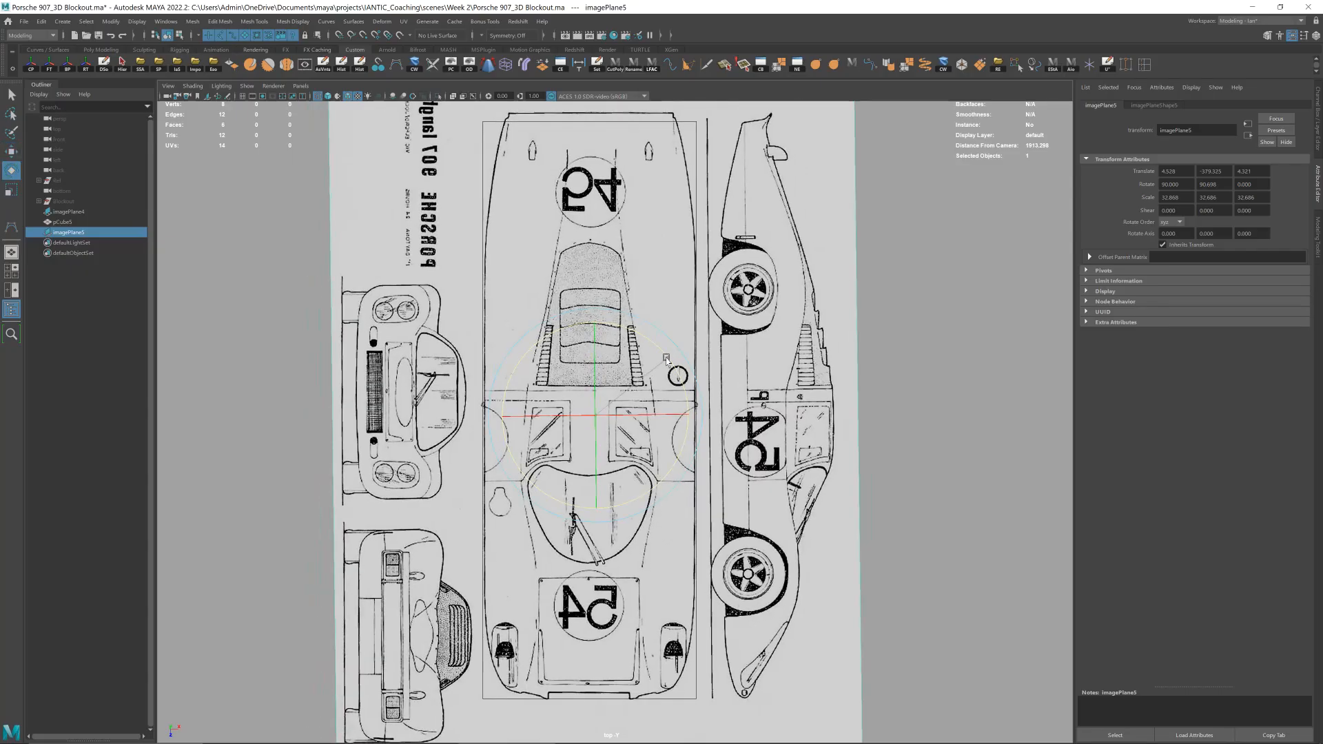
- Nudge the rotated image plane sideways so the car body's long edges line up with the cube's sides
{"action": "key", "text": "w"}
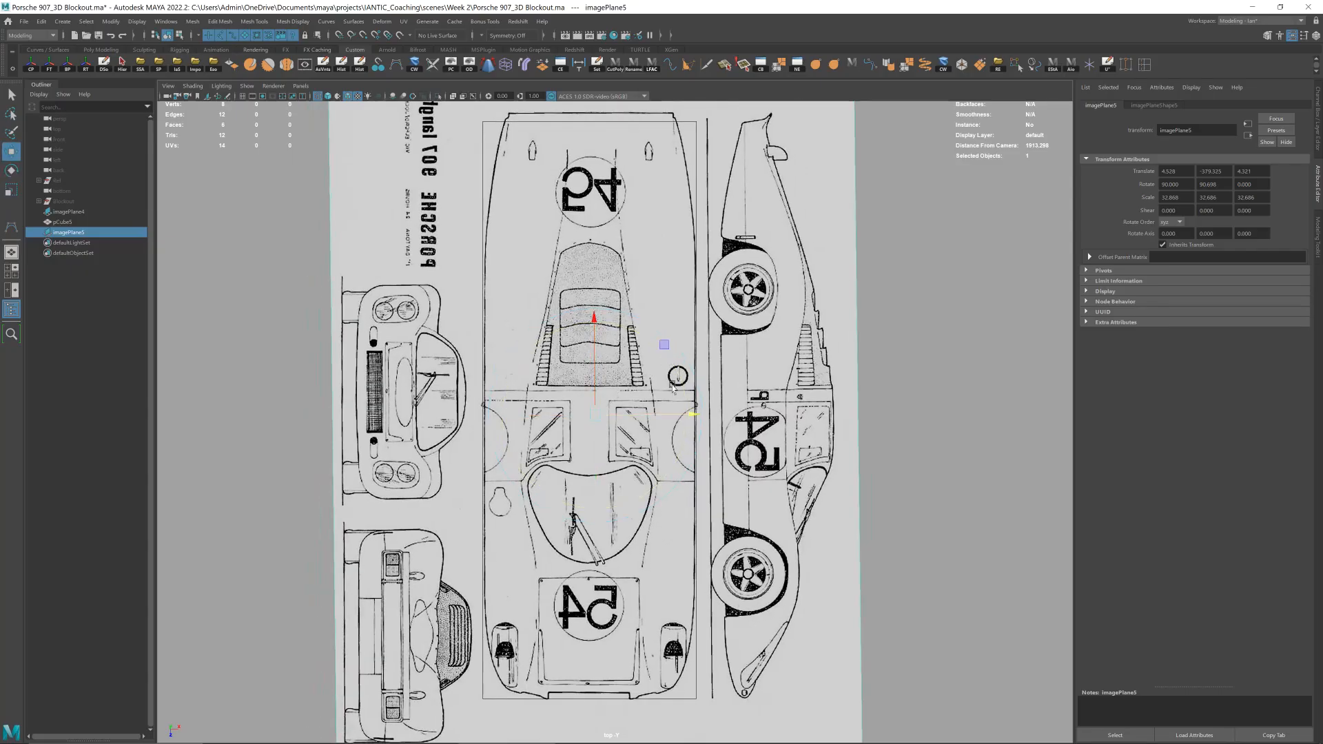
{"action": "left_click_drag", "start_coordinate": [672, 415], "coordinate": [676, 417]}
{"action": "scroll", "coordinate": [416, 391], "scroll_direction": "up", "scroll_amount": 5}
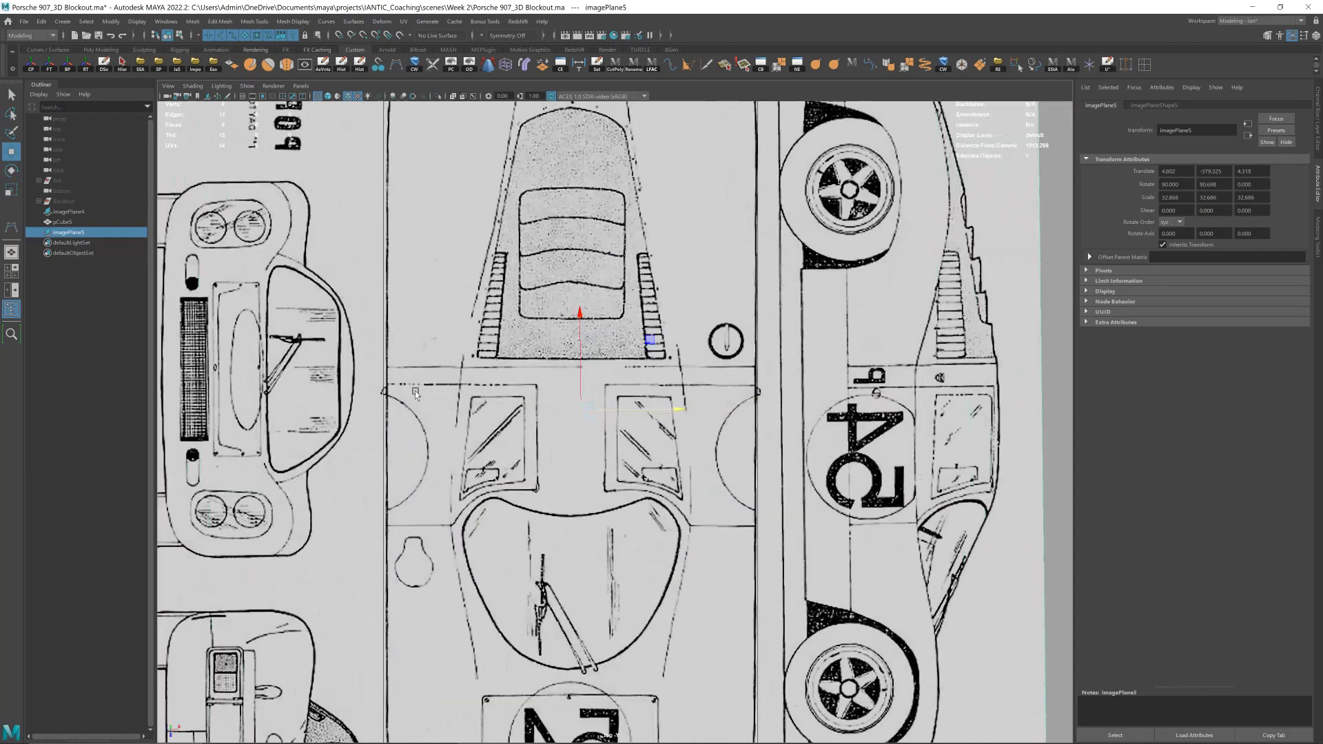
{"action": "scroll", "coordinate": [765, 383], "scroll_direction": "up", "scroll_amount": 3}
{"action": "left_click_drag", "start_coordinate": [674, 406], "coordinate": [672, 406]}
- Scale the flat image plane slightly across the car's width to match the reference cube's width
{"action": "scroll", "coordinate": [682, 379], "scroll_direction": "down", "scroll_amount": 3}
{"action": "scroll", "coordinate": [686, 369], "scroll_direction": "down", "scroll_amount": 5}
{"action": "mouse_move", "coordinate": [680, 352]}
{"action": "middle_mouse_down", "text": "alt"}
{"action": "mouse_move", "coordinate": [680, 392]}
{"action": "mouse_move", "coordinate": [687, 372]}
{"action": "middle_mouse_up", "text": "alt"}
{"action": "key", "text": "r"}
{"action": "left_click_drag", "start_coordinate": [624, 441], "coordinate": [625, 443]}
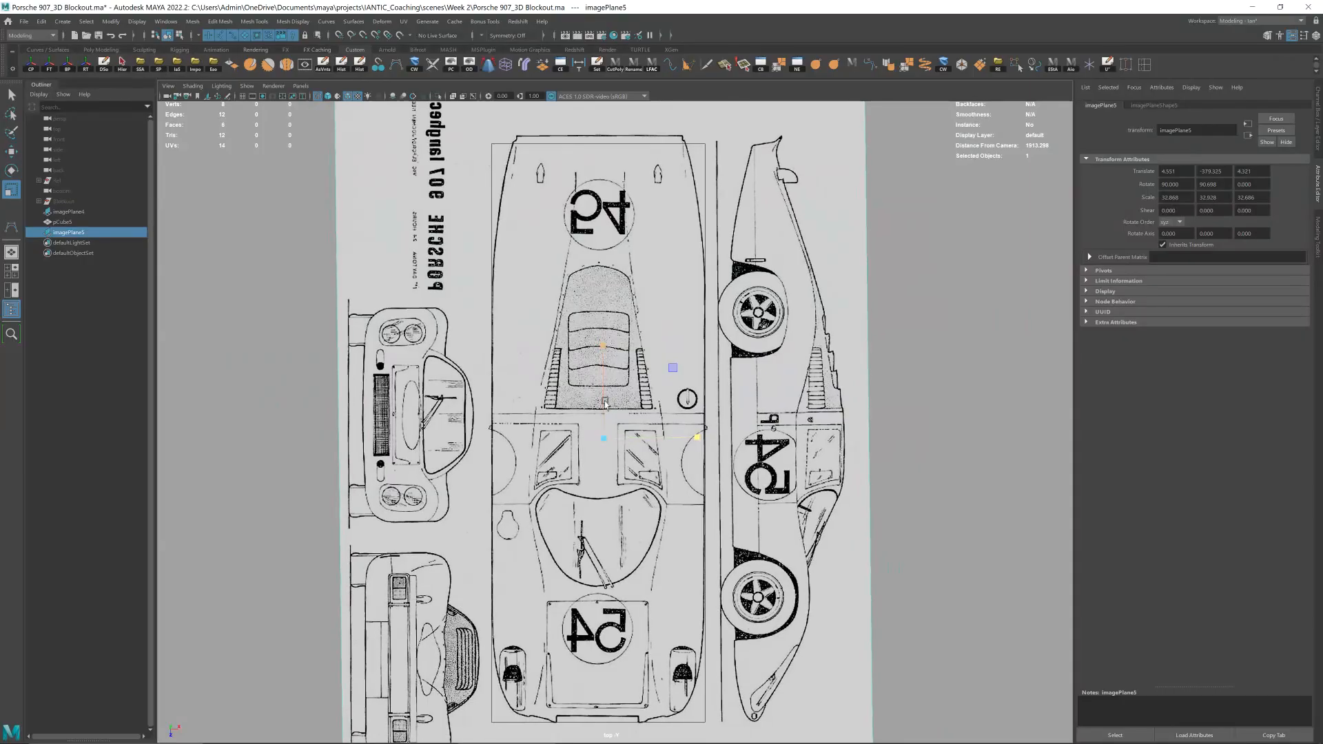
- Adjust the image plane's scale along the car's length and shift it along Z to fit the cube's ends
{"action": "left_click_drag", "start_coordinate": [605, 403], "coordinate": [608, 405]}
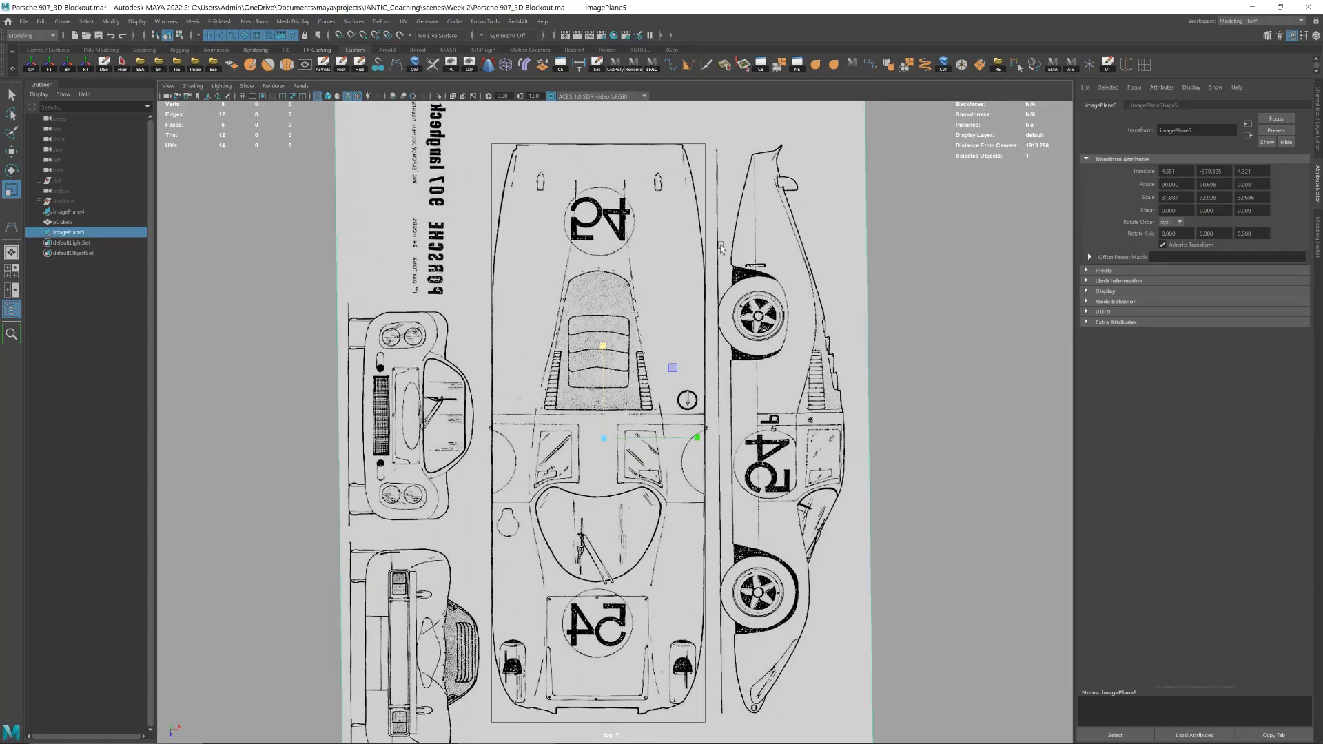
{"action": "key", "text": "ctrl+z"}
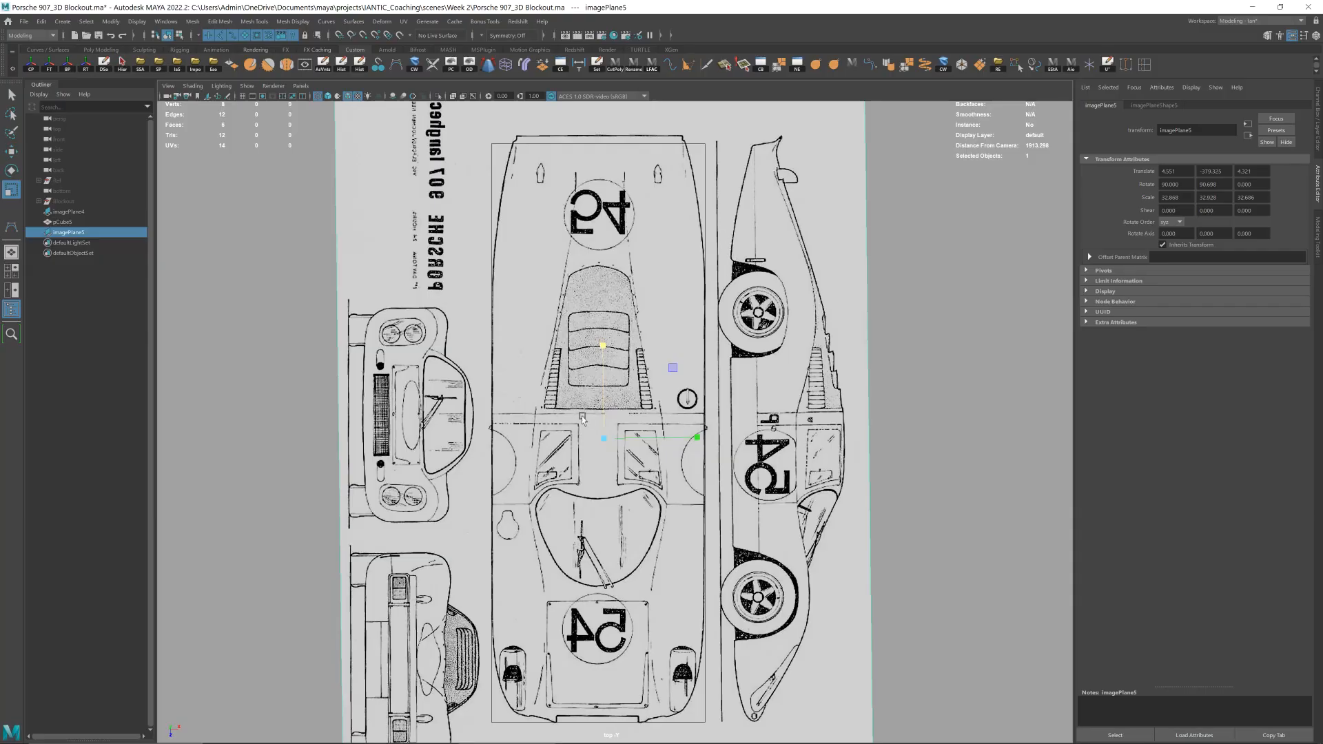
{"action": "middle_click_drag", "start_coordinate": [599, 375], "coordinate": [599, 368]}
{"action": "key", "text": "w"}
{"action": "key", "text": "r"}
{"action": "key", "text": "w"}
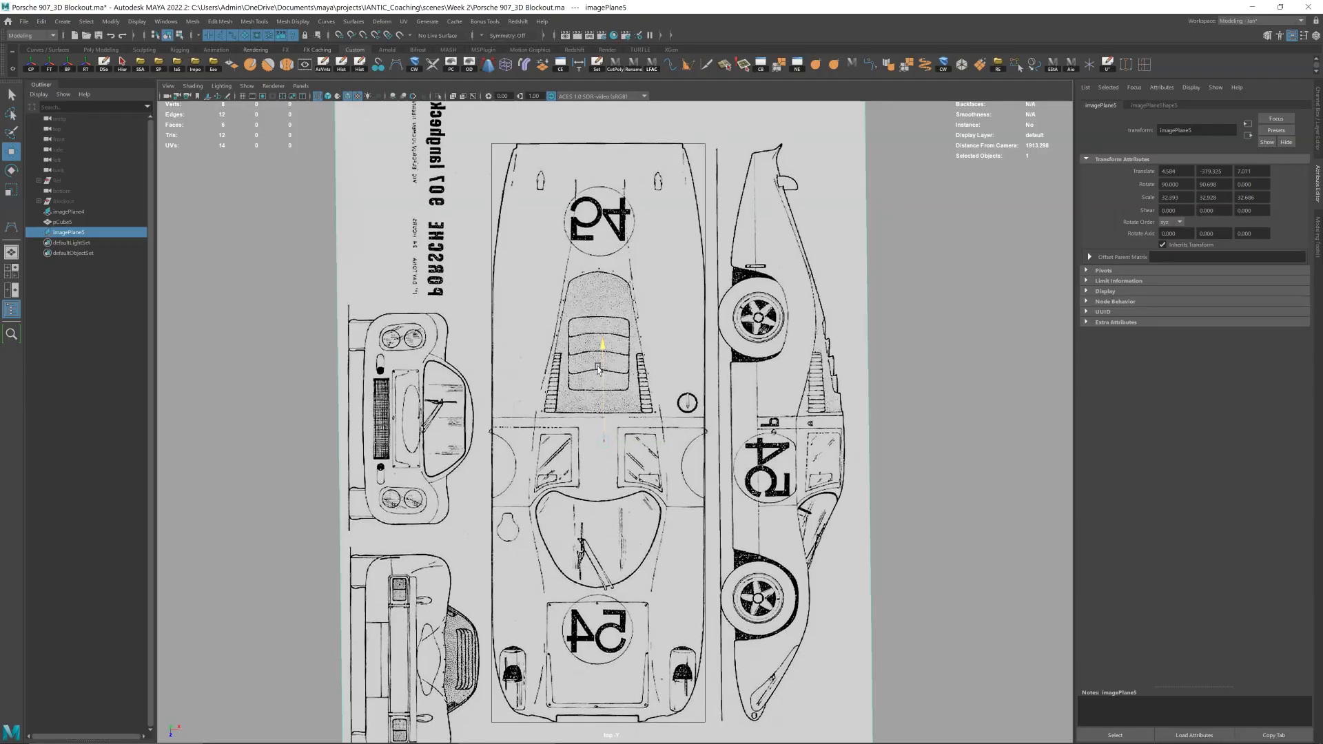
- Undo the last length-scale and Z-position adjustments of the flat image plane
{"action": "key", "text": "ctrl+z"}
{"action": "key", "text": "ctrl+z"}
{"action": "key", "text": "ctrl+z"}
{"action": "key", "text": "ctrl+z"}
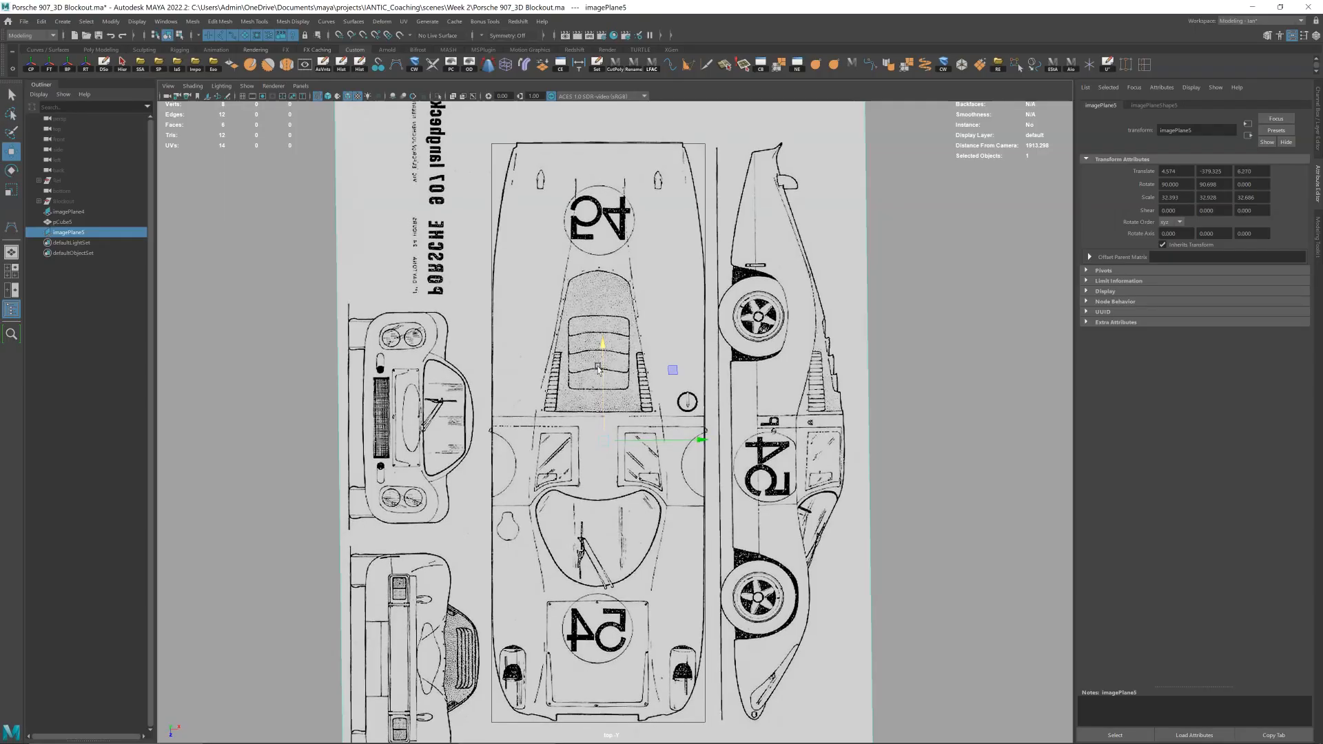
- Examine how the blueprint's nose and tail line up with the reference cube's ends in the top view
{"action": "scroll", "coordinate": [601, 414], "scroll_direction": "down", "scroll_amount": 2}
{"action": "scroll", "coordinate": [580, 160], "scroll_direction": "up", "scroll_amount": 2}
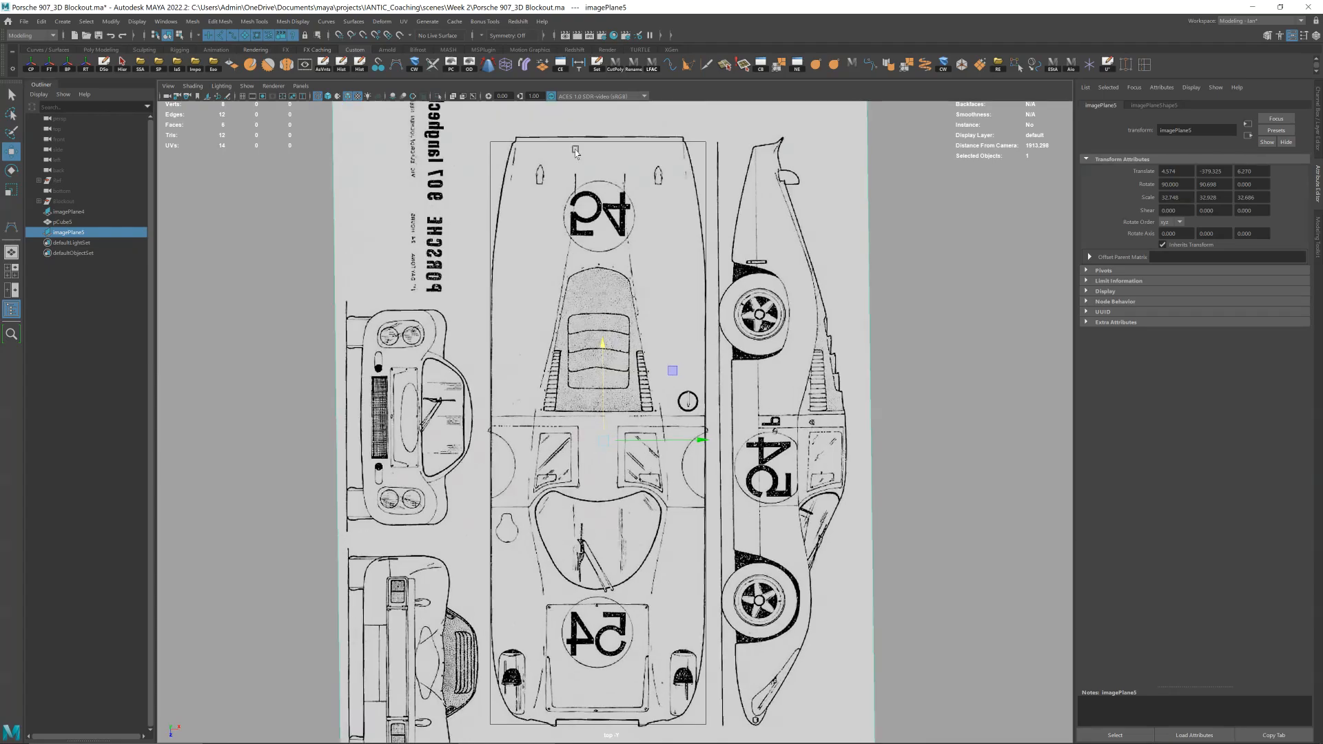
{"action": "middle_click_drag", "start_coordinate": [572, 151], "coordinate": [579, 256], "text": "alt"}
{"action": "scroll", "coordinate": [579, 256], "scroll_direction": "up", "scroll_amount": 1}
{"action": "scroll", "coordinate": [502, 227], "scroll_direction": "down", "scroll_amount": 2}
{"action": "middle_click_drag", "start_coordinate": [629, 737], "coordinate": [630, 544], "text": "alt"}
{"action": "middle_click_drag", "start_coordinate": [652, 382], "coordinate": [650, 511], "text": "alt"}
{"action": "middle_click_drag", "start_coordinate": [642, 348], "coordinate": [659, 290], "text": "alt"}
{"action": "key", "text": "r"}
{"action": "middle_click_drag", "start_coordinate": [622, 345], "coordinate": [621, 349], "text": "alt"}
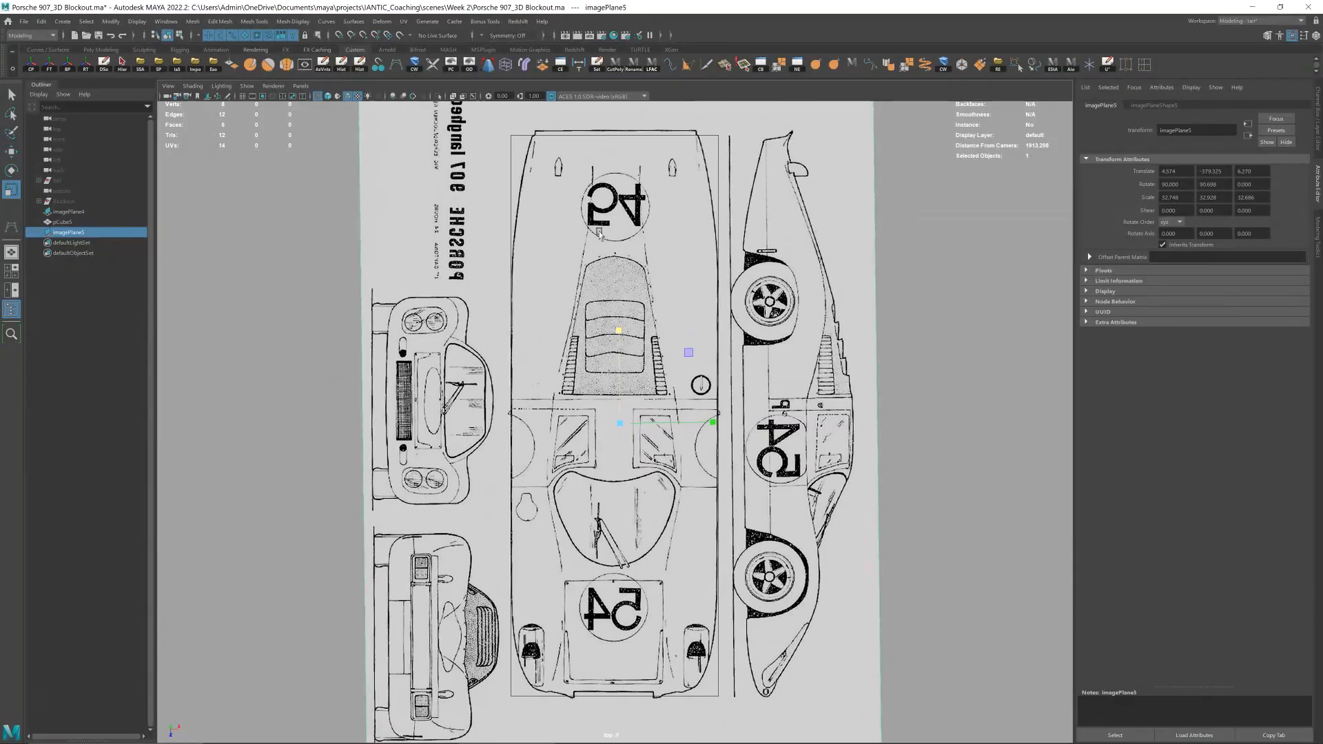
- Check the cube's outline, then fine-tune the image plane's length scale and shift it to about 6.9 along Z
{"action": "left_click", "coordinate": [512, 139]}
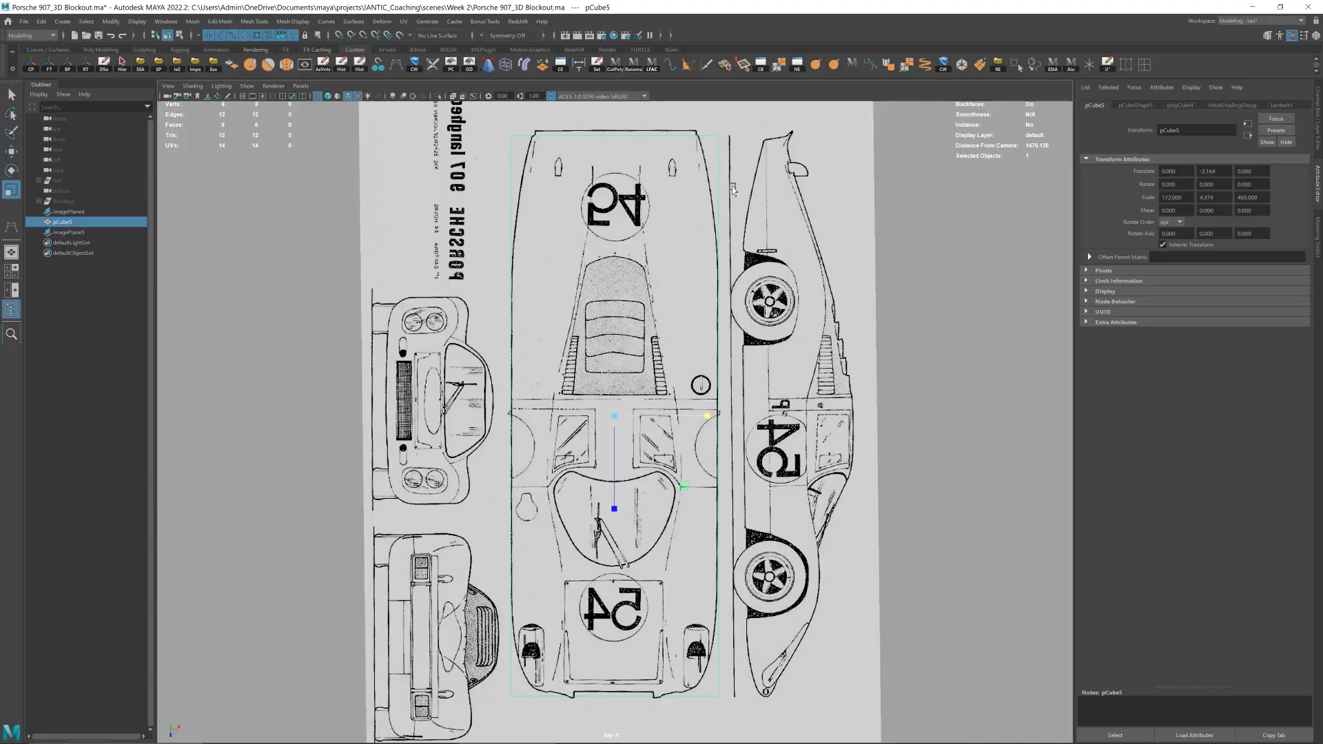
{"action": "left_click", "coordinate": [632, 353]}
{"action": "left_click_drag", "start_coordinate": [620, 384], "coordinate": [705, 319]}
{"action": "key", "text": "w"}
{"action": "key", "text": "r"}
- Inspect the side plane, the flat plane and the reference cube together from several angles in the perspective view
{"action": "key", "text": "space"}
{"action": "key", "text": "f"}
{"action": "scroll", "coordinate": [705, 320], "scroll_direction": "down", "scroll_amount": 6}
{"action": "left_click_drag", "start_coordinate": [760, 200], "coordinate": [779, 402]}
{"action": "left_click", "coordinate": [671, 311]}
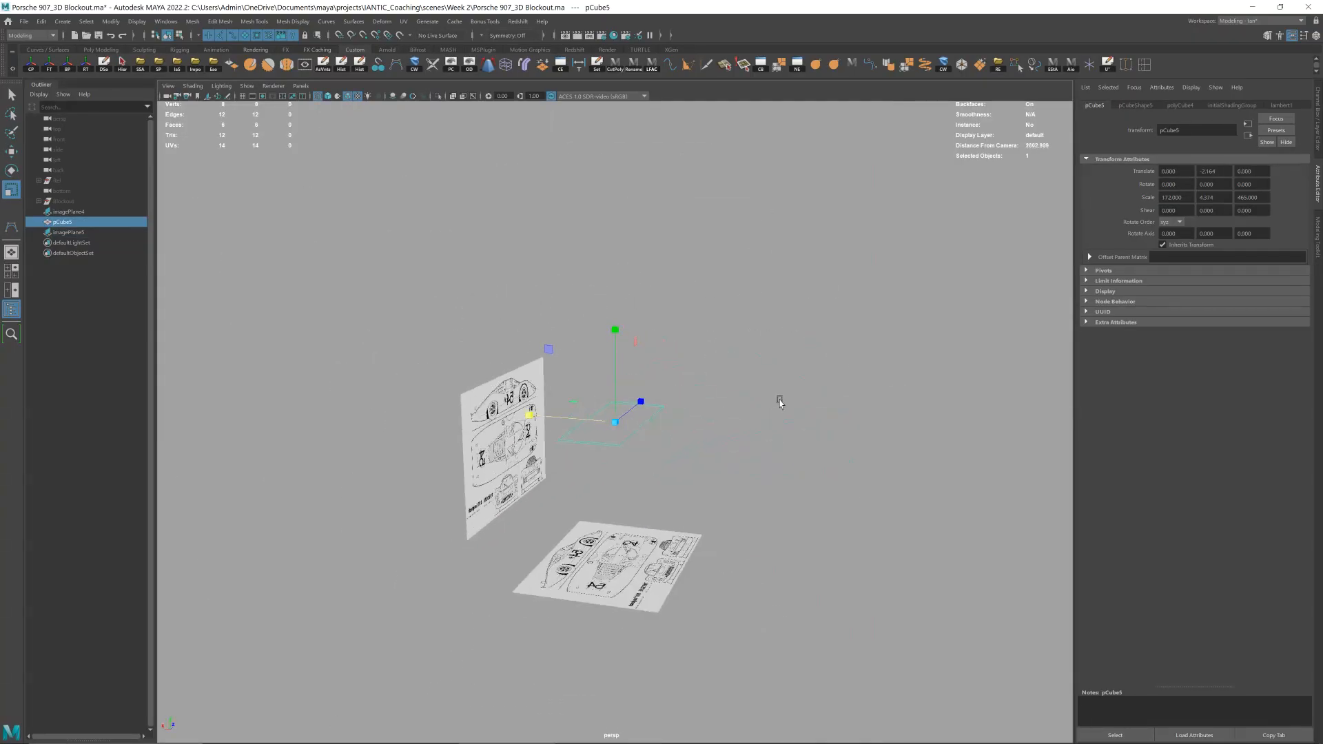
{"action": "left_click", "coordinate": [779, 402]}
{"action": "left_click", "coordinate": [676, 579]}
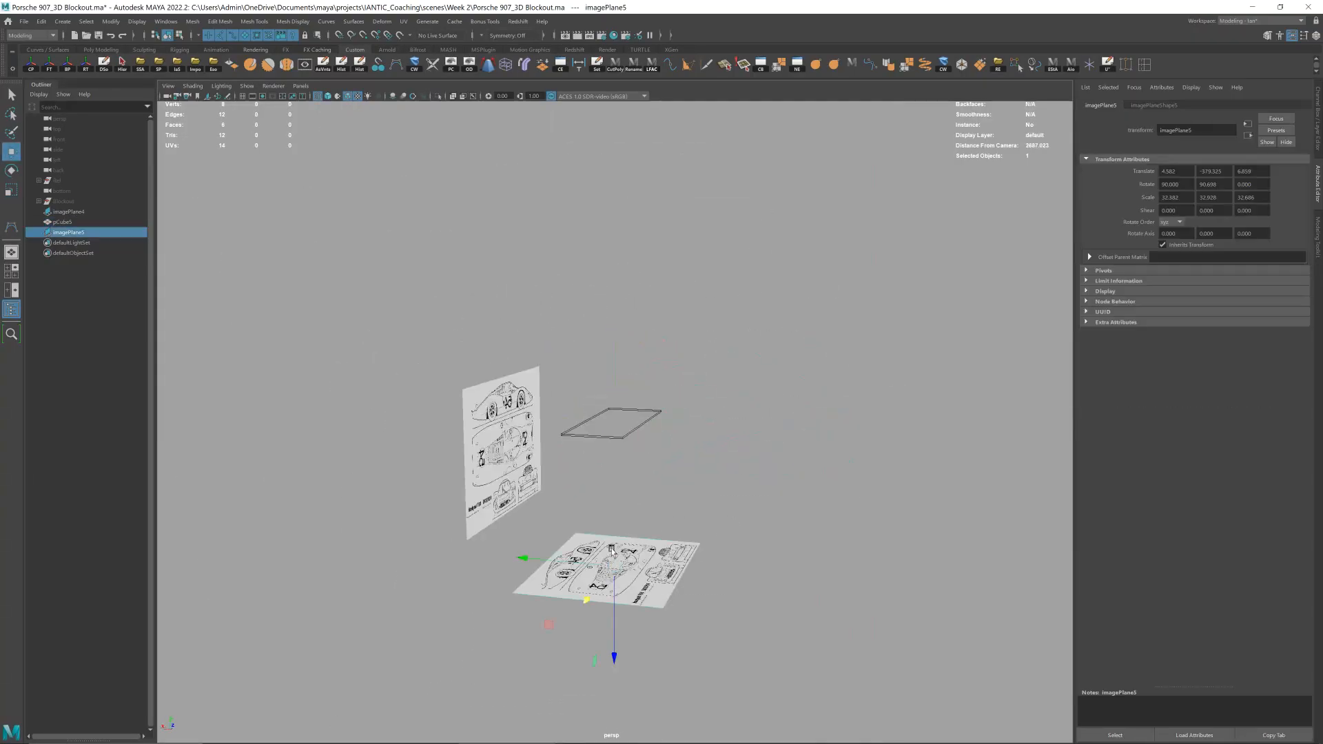
{"action": "left_click_drag", "start_coordinate": [732, 493], "coordinate": [703, 493], "text": "alt"}
{"action": "left_click", "coordinate": [752, 510]}
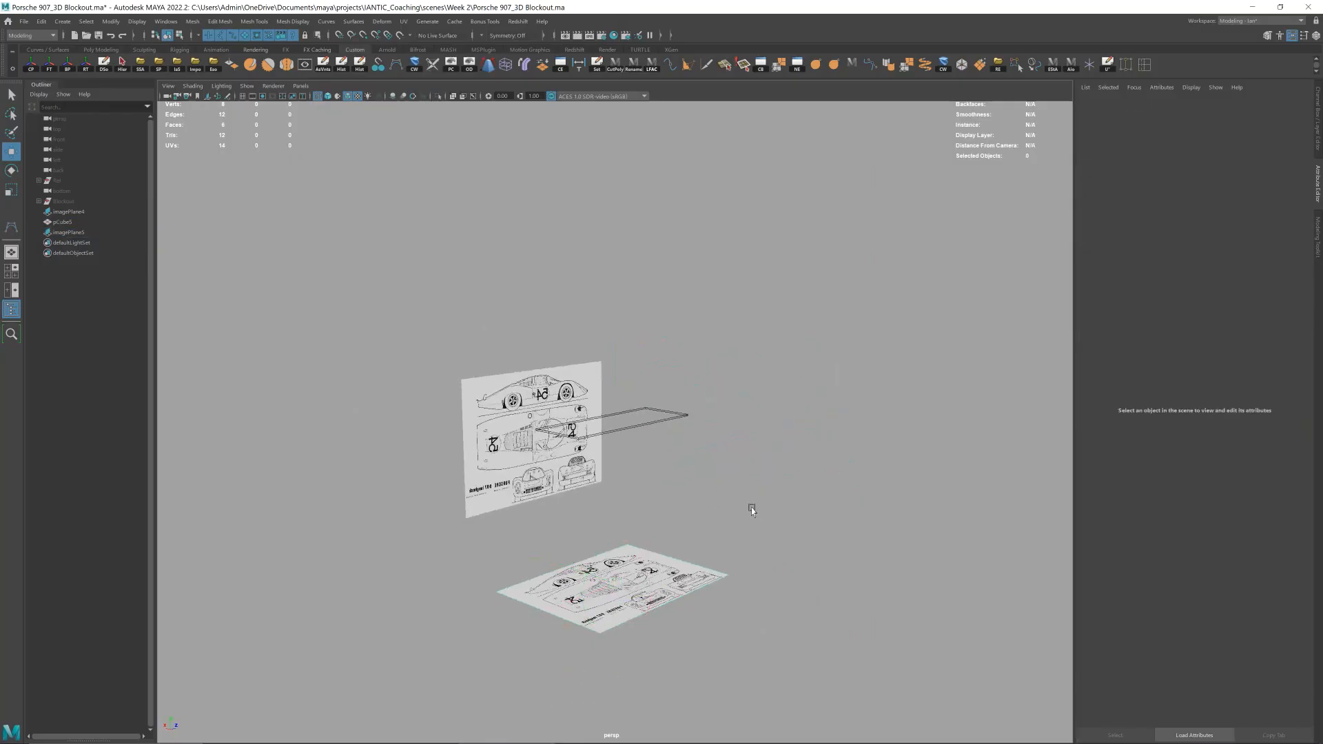
{"action": "left_click", "coordinate": [676, 559]}
{"action": "left_click_drag", "start_coordinate": [733, 562], "coordinate": [682, 417], "text": "alt"}
{"action": "left_click", "coordinate": [594, 447]}
{"action": "left_click_drag", "start_coordinate": [672, 486], "coordinate": [649, 488], "text": "alt"}
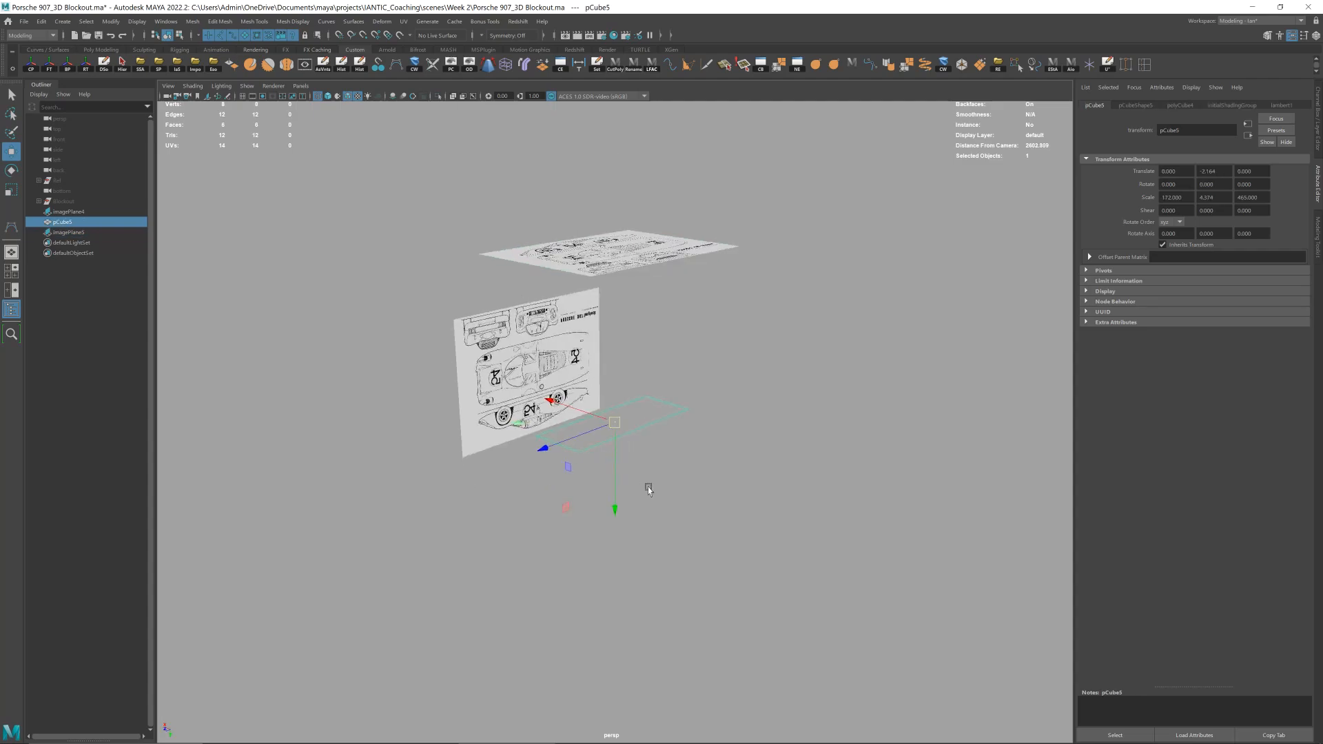
- Duplicate the side-view image plane and move the copy along X to about -94
{"action": "left_click_drag", "start_coordinate": [750, 439], "coordinate": [723, 390], "text": "alt"}
{"action": "key", "text": "space"}
{"action": "scroll", "coordinate": [750, 345], "scroll_direction": "down", "scroll_amount": 3}
{"action": "key", "text": "space"}
{"action": "scroll", "coordinate": [754, 293], "scroll_direction": "down", "scroll_amount": 3}
{"action": "left_click", "coordinate": [800, 361]}
{"action": "left_click", "coordinate": [580, 402]}
{"action": "left_click_drag", "start_coordinate": [616, 386], "coordinate": [659, 404], "text": "alt"}
{"action": "left_click_drag", "start_coordinate": [527, 369], "coordinate": [594, 402], "text": "shift"}
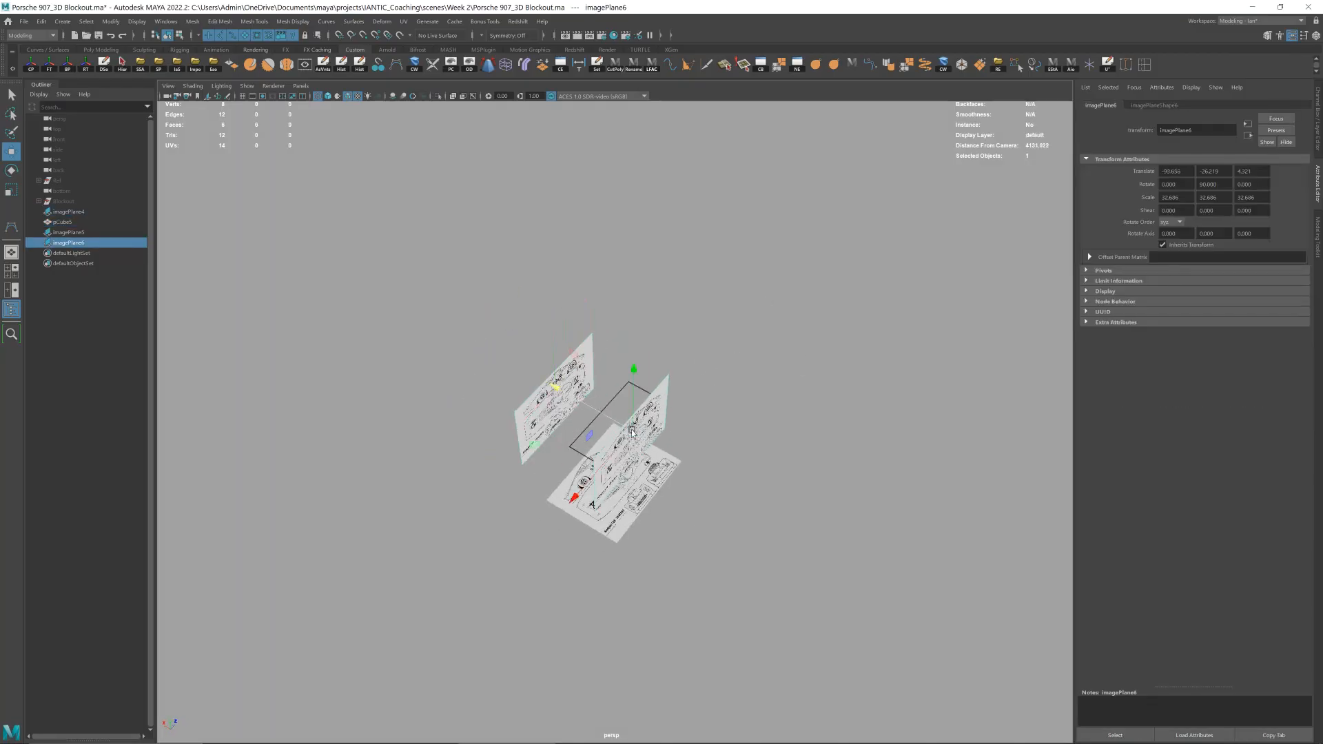
- Move the new image plane copy away along Z and rotate it to 0 degrees about Y, facing the front view
{"action": "left_click_drag", "start_coordinate": [618, 451], "coordinate": [676, 425]}
{"action": "key", "text": "e"}
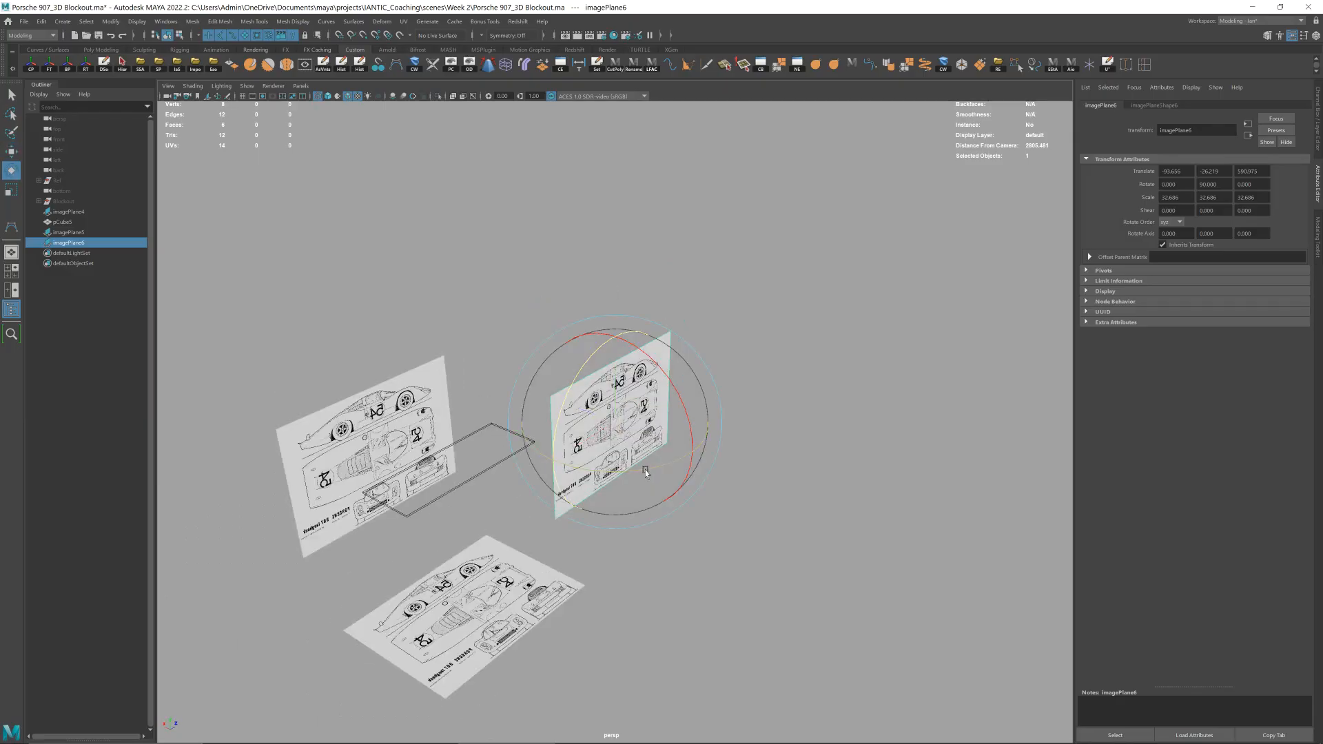
{"action": "left_click_drag", "start_coordinate": [646, 473], "coordinate": [595, 503]}
{"action": "key", "text": "space"}
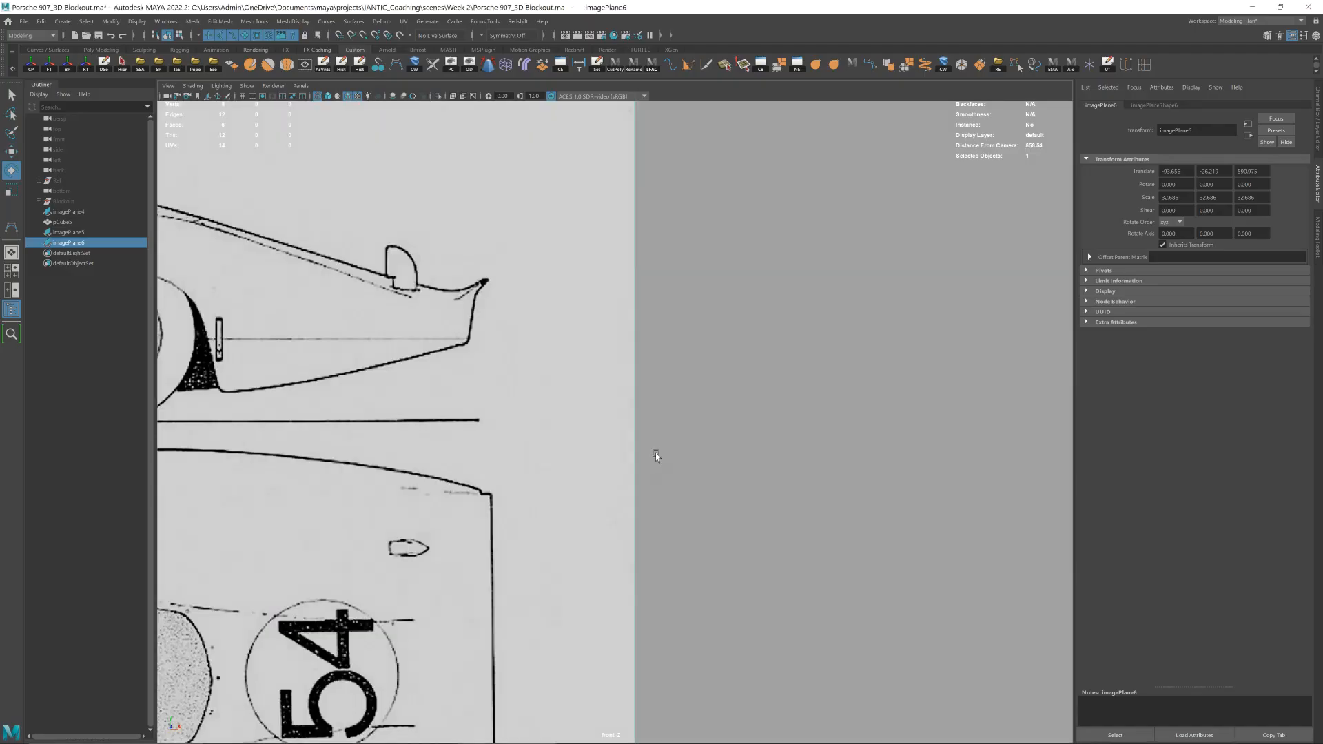
{"action": "scroll", "coordinate": [624, 451], "scroll_direction": "down", "scroll_amount": 2}
{"action": "key", "text": "w"}
- Move the front-facing image plane to the negative Z side of the cube and frame it in the front view
{"action": "key", "text": "space"}
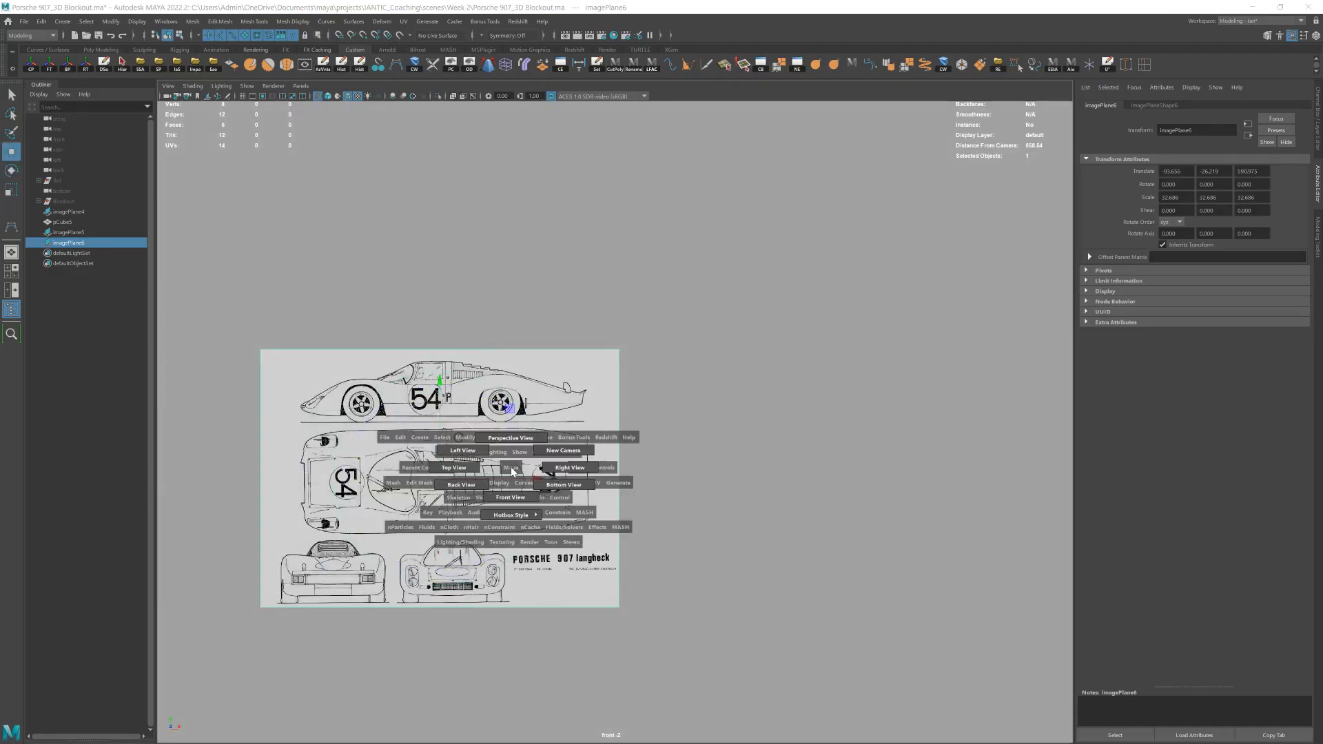
{"action": "left_click_drag", "start_coordinate": [511, 468], "coordinate": [417, 450]}
{"action": "key", "text": "space"}
{"action": "left_click", "coordinate": [755, 338]}
{"action": "key", "text": "space"}
{"action": "left_click_drag", "start_coordinate": [729, 327], "coordinate": [720, 366]}
{"action": "key", "text": "f"}
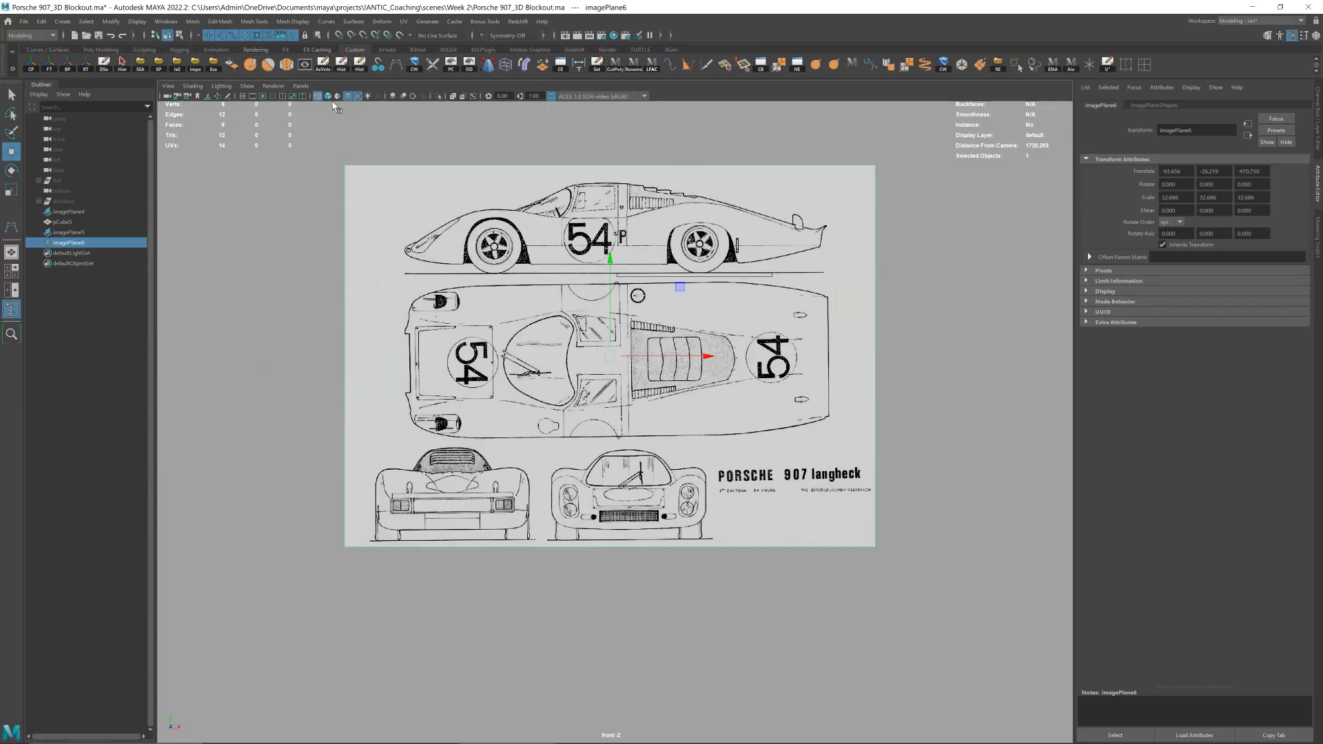
- Move the front-facing image plane in X and Y until the front-view drawing's ground line rests on top of the reference cube
{"action": "scroll", "coordinate": [629, 282], "scroll_direction": "up", "scroll_amount": 1}
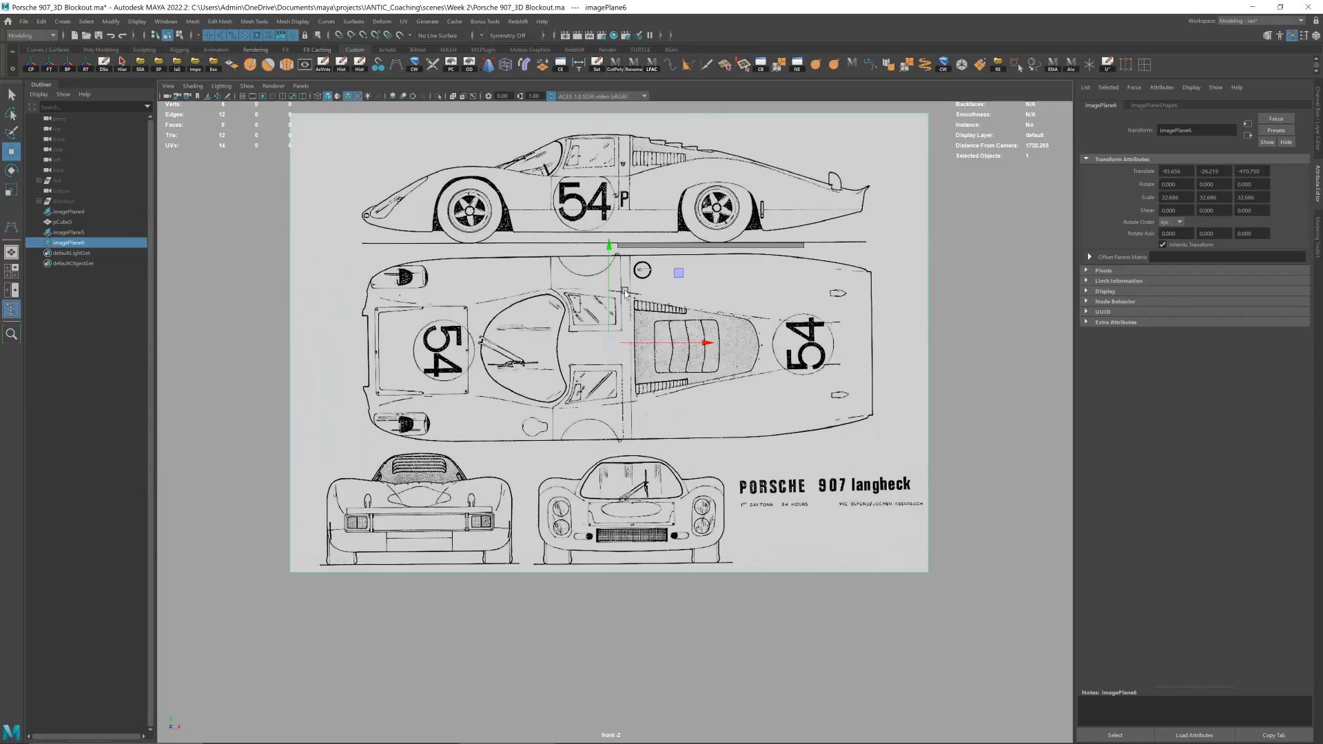
{"action": "left_click_drag", "start_coordinate": [611, 339], "coordinate": [687, 90]}
{"action": "middle_click_drag", "start_coordinate": [703, 111], "coordinate": [661, 288], "text": "alt"}
{"action": "scroll", "coordinate": [681, 232], "scroll_direction": "up", "scroll_amount": 1}
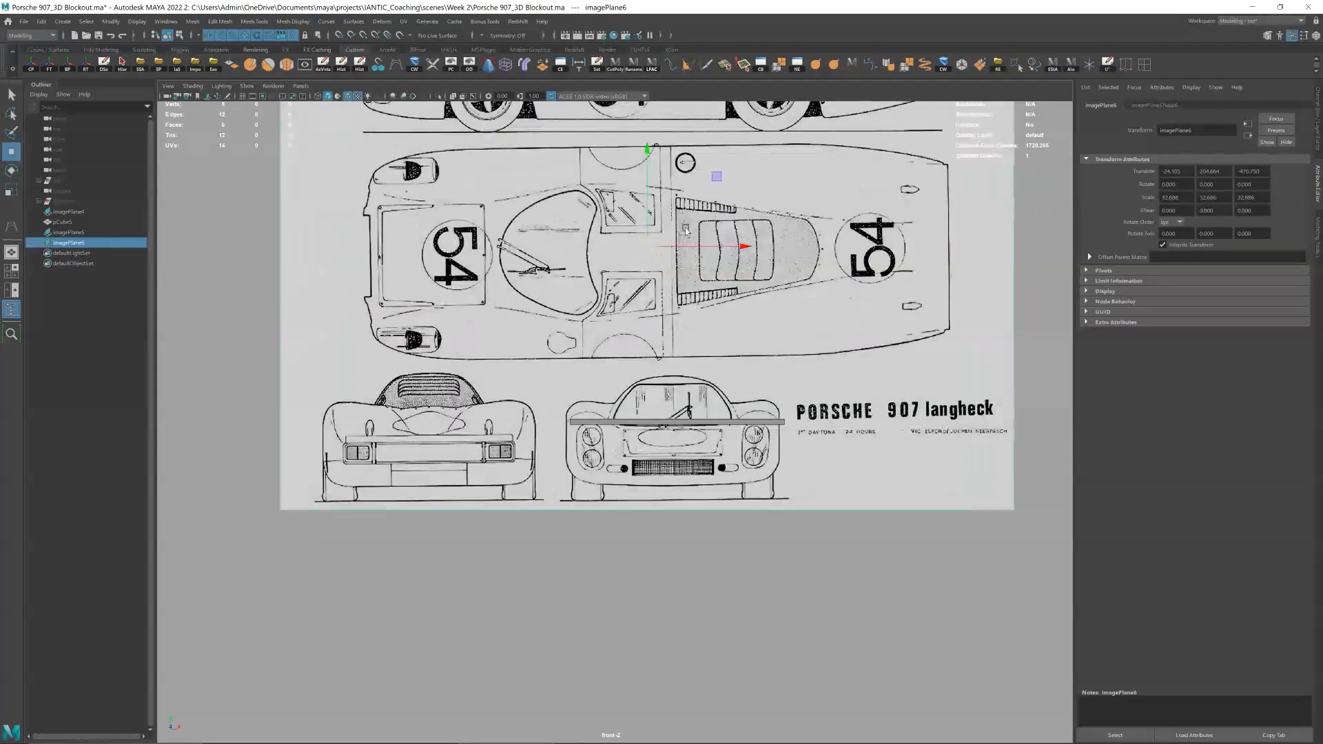
{"action": "left_click_drag", "start_coordinate": [655, 252], "coordinate": [681, 364]}
{"action": "key", "text": "d"}
{"action": "scroll", "coordinate": [681, 367], "scroll_direction": "up", "scroll_amount": 5}
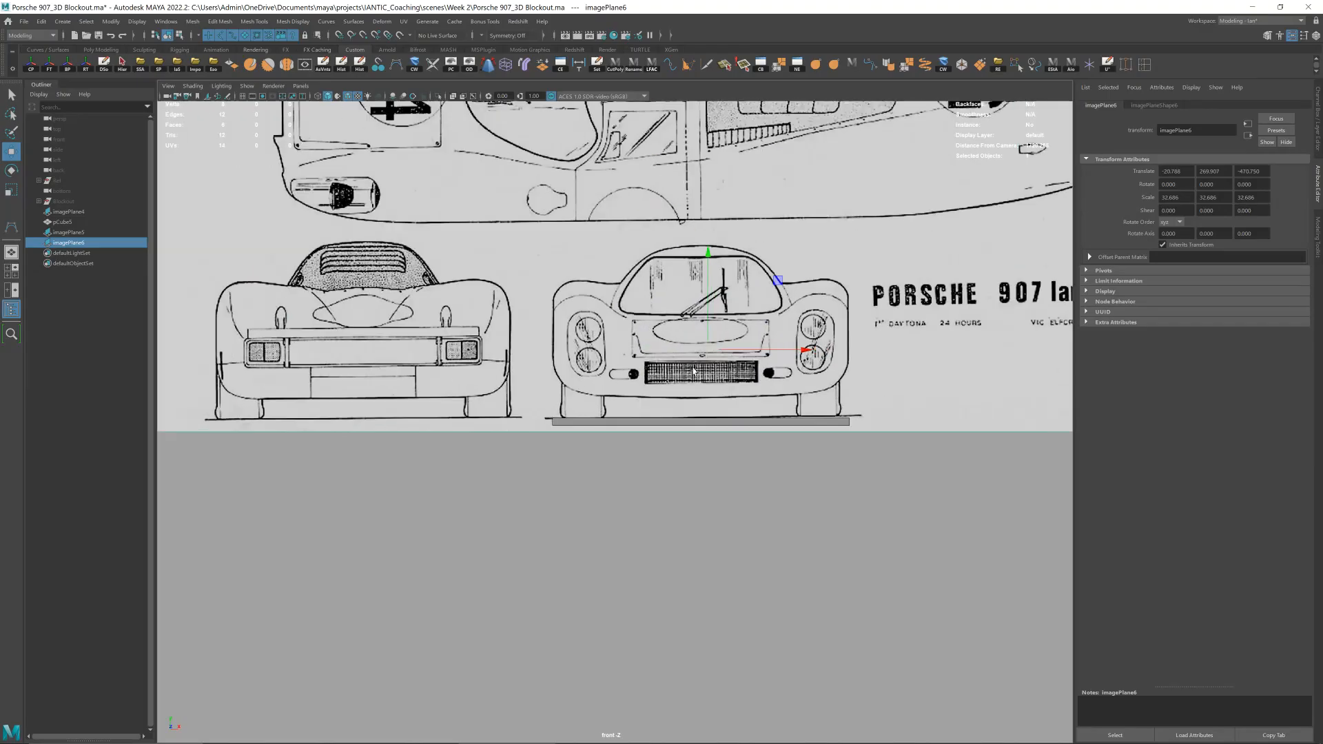
{"action": "left_click_drag", "start_coordinate": [643, 324], "coordinate": [643, 322]}
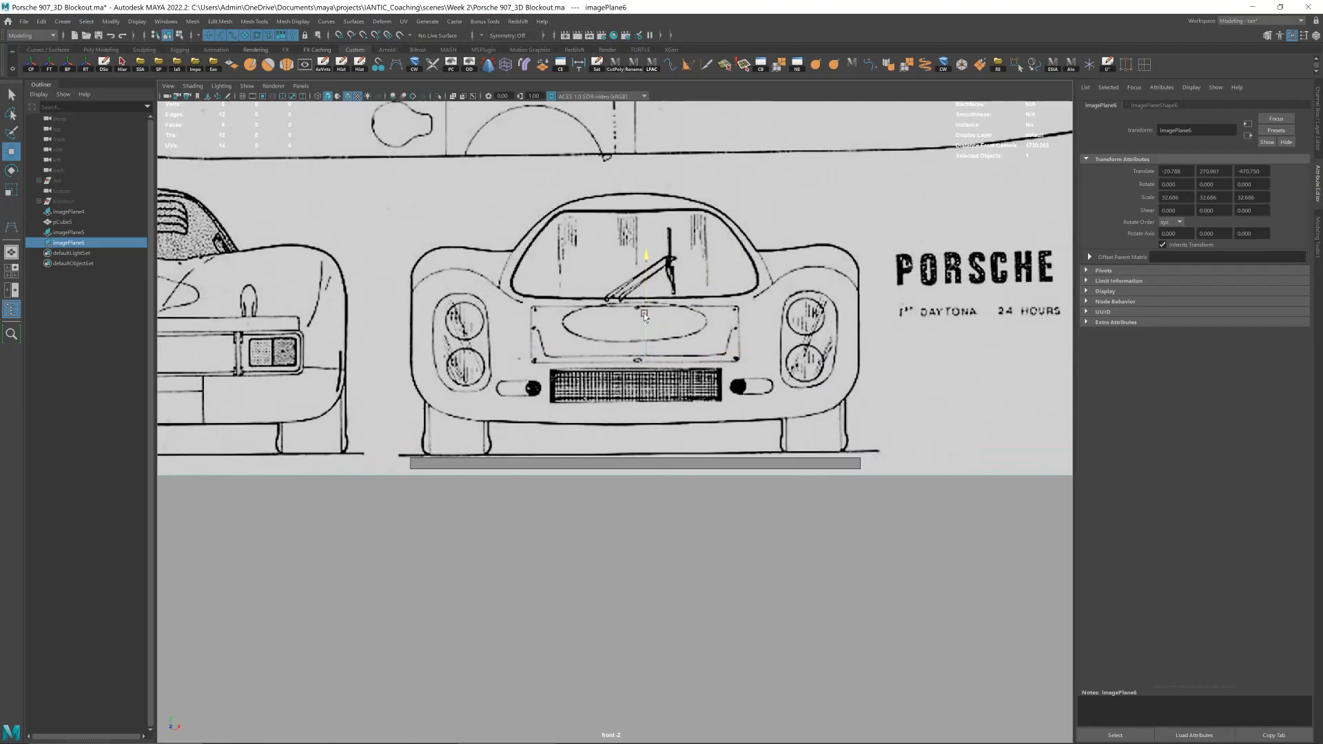
- Rotate the front image plane slightly about Z to level the drawing, then nudge it to fit the reference cube's width
{"action": "key", "text": "e"}
{"action": "left_click_drag", "start_coordinate": [714, 294], "coordinate": [685, 304]}
{"action": "key", "text": "w"}
{"action": "left_click_drag", "start_coordinate": [650, 357], "coordinate": [643, 359]}
{"action": "left_click", "coordinate": [721, 502]}
{"action": "scroll", "coordinate": [737, 473], "scroll_direction": "down", "scroll_amount": 3}
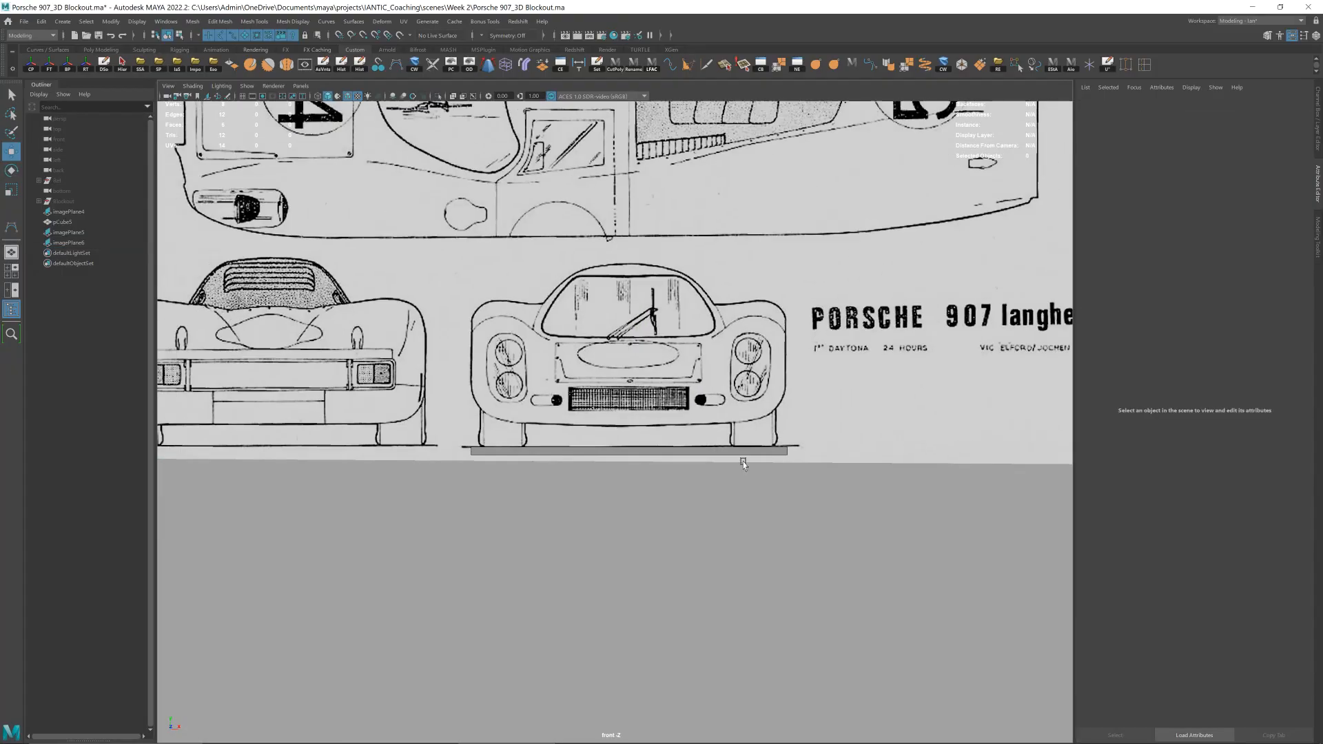
- Inspect the three image planes and the reference cube together in the perspective view
{"action": "scroll", "coordinate": [738, 469], "scroll_direction": "down", "scroll_amount": 4}
{"action": "key", "text": "space"}
{"action": "left_click_drag", "start_coordinate": [756, 402], "coordinate": [758, 355]}
{"action": "mouse_move", "coordinate": [753, 338]}
{"action": "left_mouse_down", "text": "alt"}
{"action": "mouse_move", "coordinate": [762, 345]}
{"action": "mouse_move", "coordinate": [743, 350]}
{"action": "left_mouse_up", "text": "alt"}
{"action": "left_click", "coordinate": [493, 411]}
{"action": "key", "text": "f"}
{"action": "scroll", "coordinate": [836, 381], "scroll_direction": "down", "scroll_amount": 4}
{"action": "left_click_drag", "start_coordinate": [836, 381], "coordinate": [810, 379], "text": "alt"}
{"action": "left_click", "coordinate": [689, 599]}
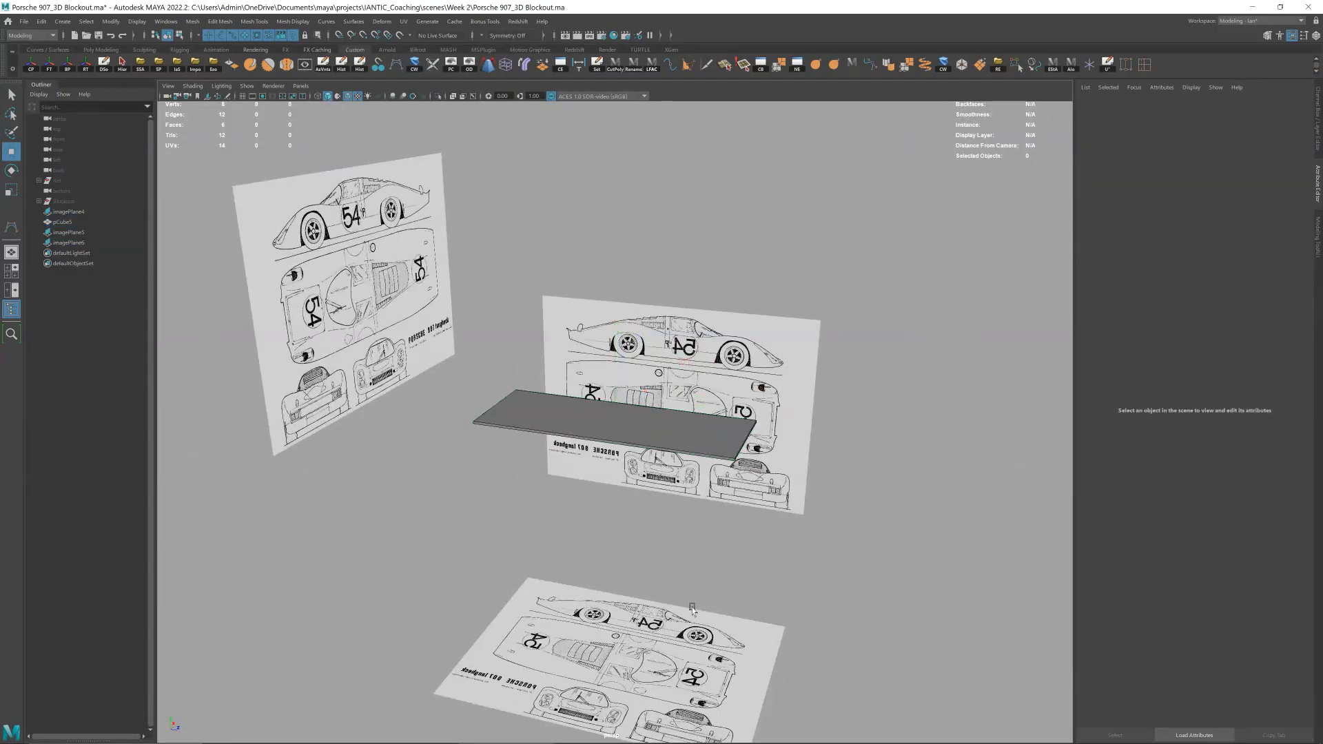
- Create a new polygon cube and raise it along Y in front of the front-view drawing
{"action": "key", "text": "space"}
{"action": "left_click_drag", "start_coordinate": [853, 513], "coordinate": [851, 538]}
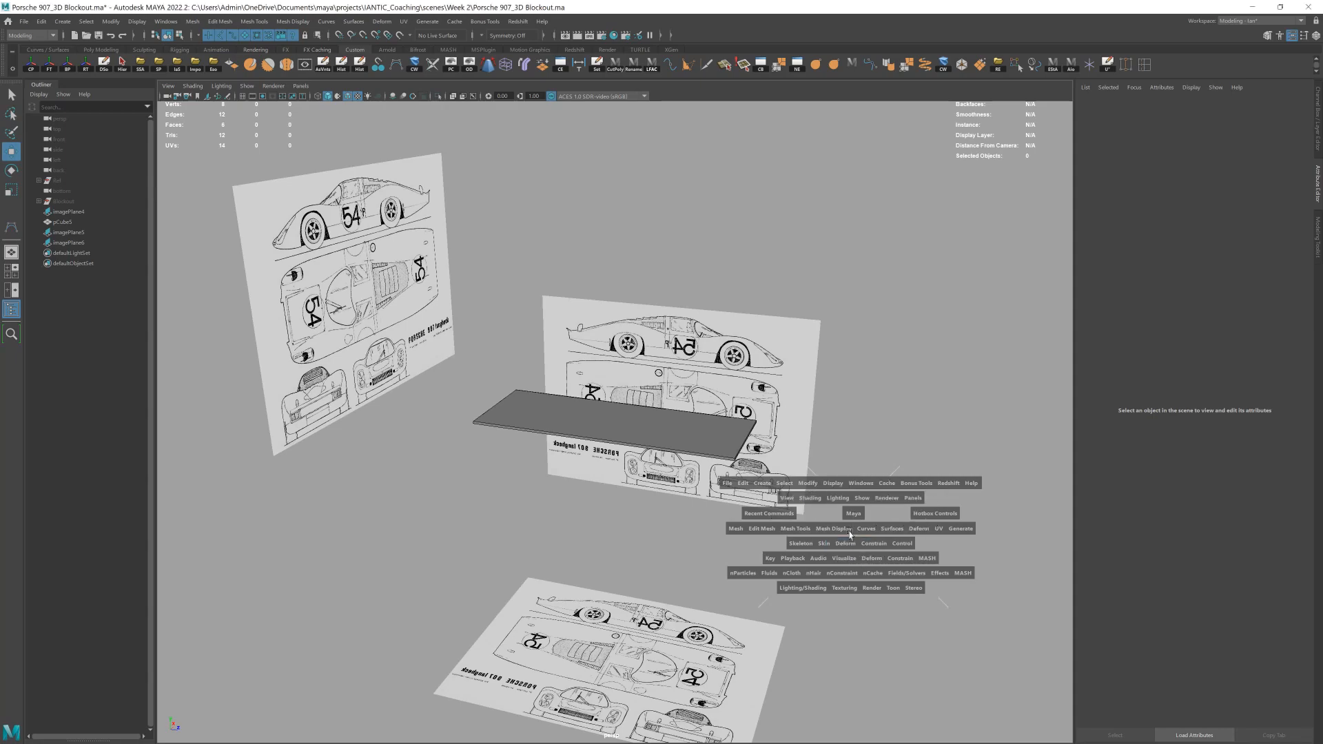
{"action": "right_click_drag", "start_coordinate": [846, 486], "coordinate": [847, 512], "text": "shift"}
{"action": "scroll", "coordinate": [602, 427], "scroll_direction": "up", "scroll_amount": 4}
{"action": "scroll", "coordinate": [603, 428], "scroll_direction": "up", "scroll_amount": 2}
{"action": "left_click_drag", "start_coordinate": [628, 433], "coordinate": [648, 386]}
{"action": "scroll", "coordinate": [648, 386], "scroll_direction": "up", "scroll_amount": 4}
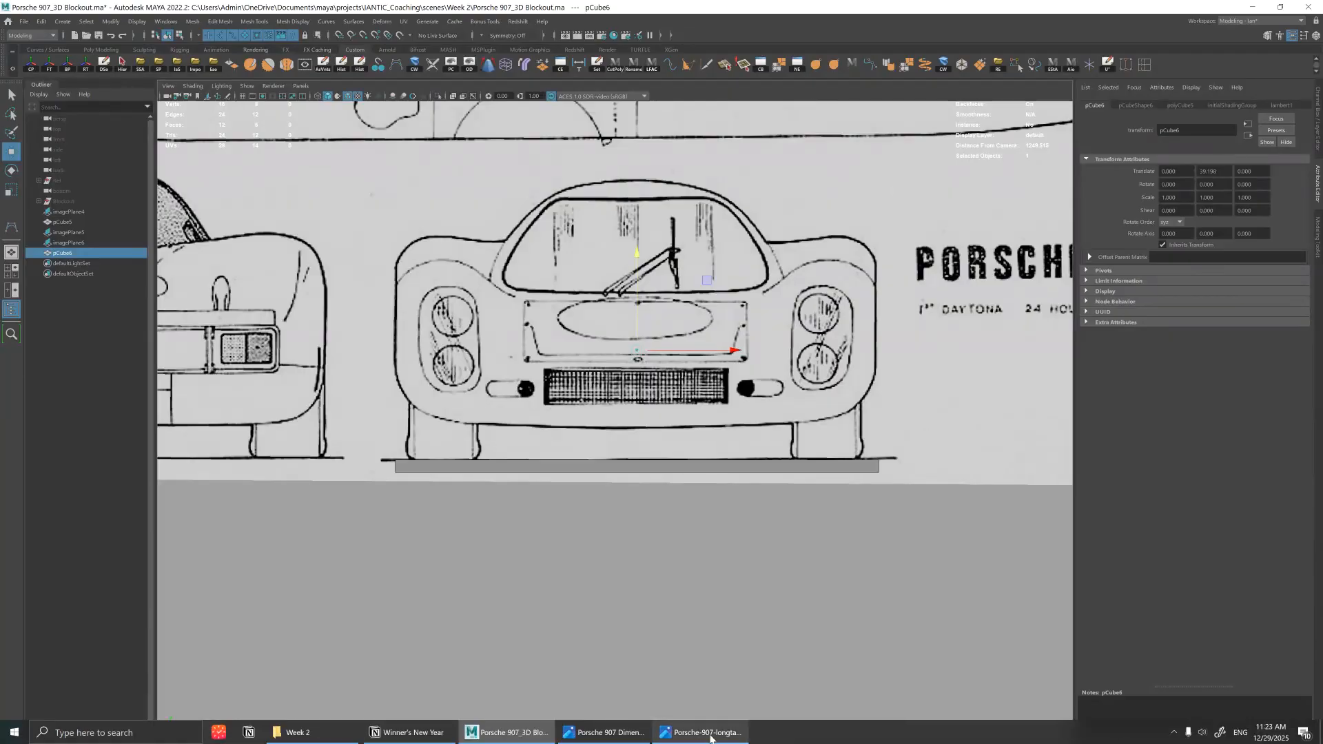
- Check the car's height in the Porsche 907 Dimensions image and set the new cube's Y scale to 94
{"action": "left_click", "coordinate": [610, 734]}
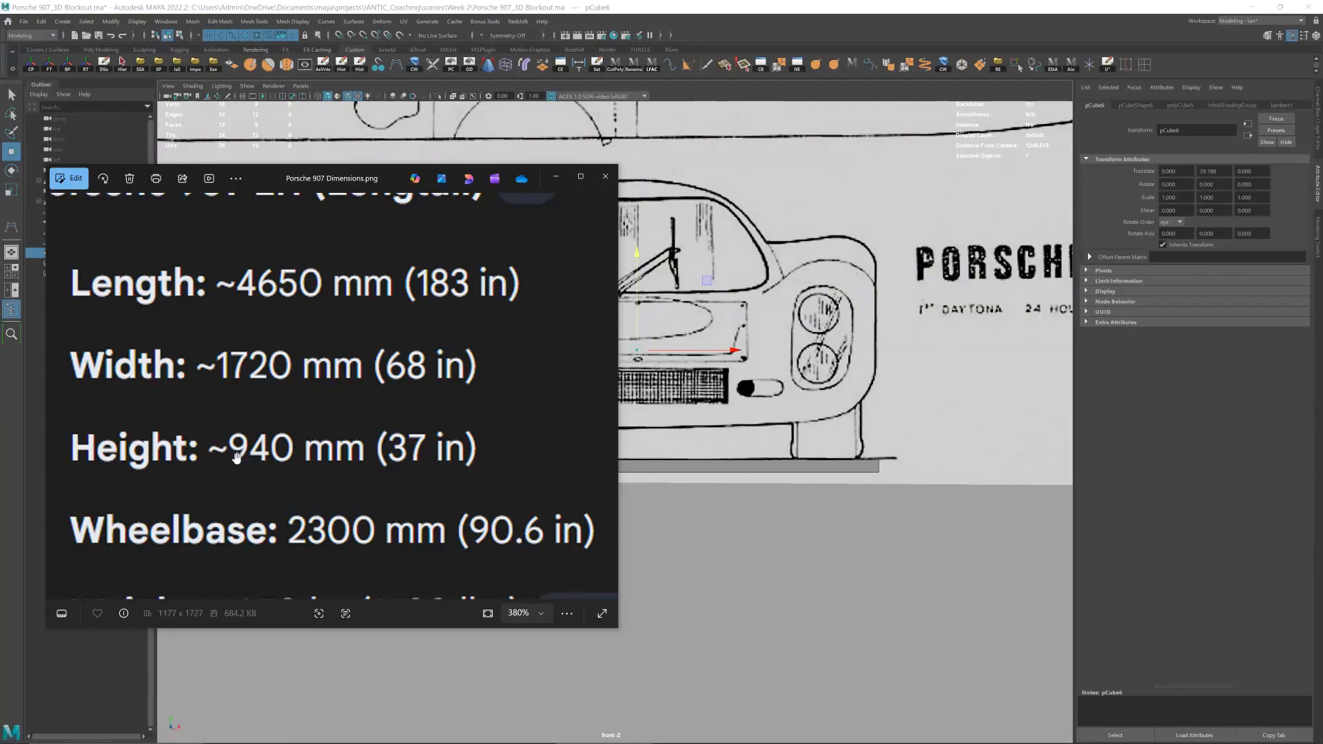
{"action": "left_click", "coordinate": [787, 462]}
{"action": "left_click", "coordinate": [1205, 197]}
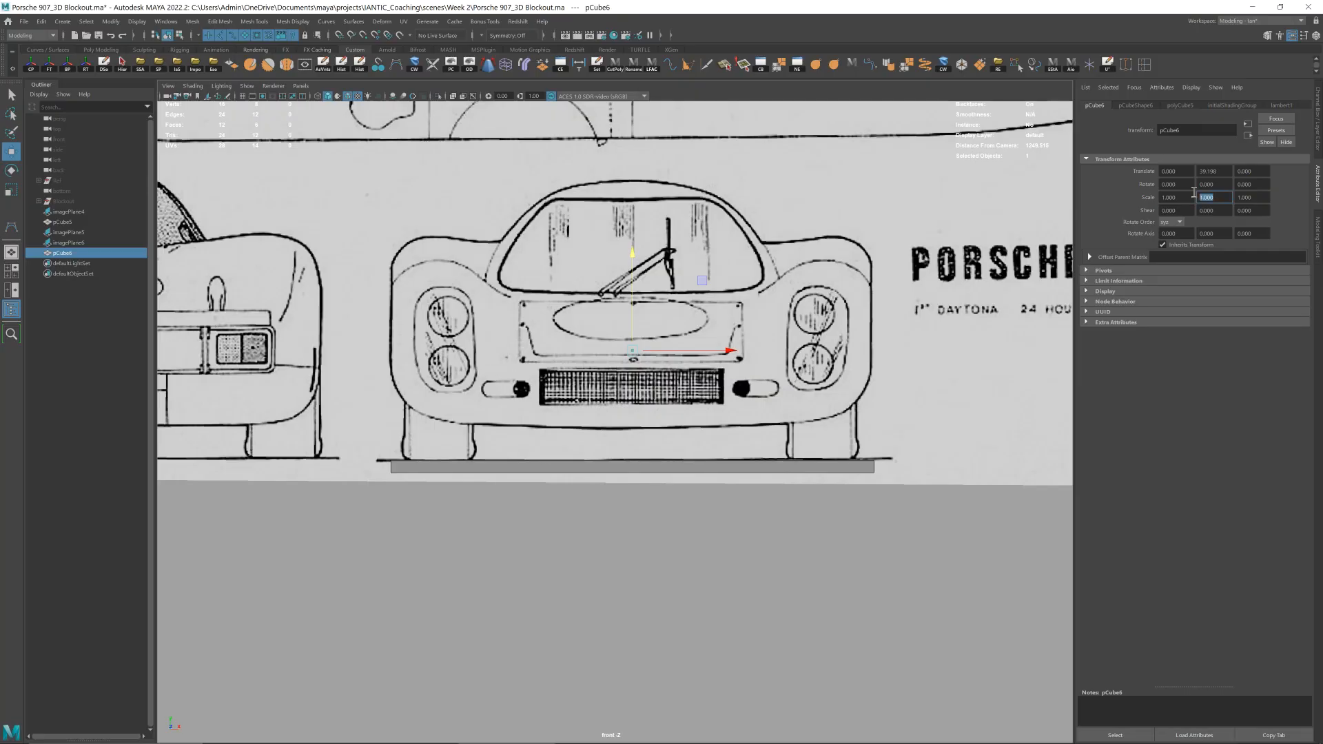
{"action": "type", "text": "94"}
{"action": "key", "text": "Return"}
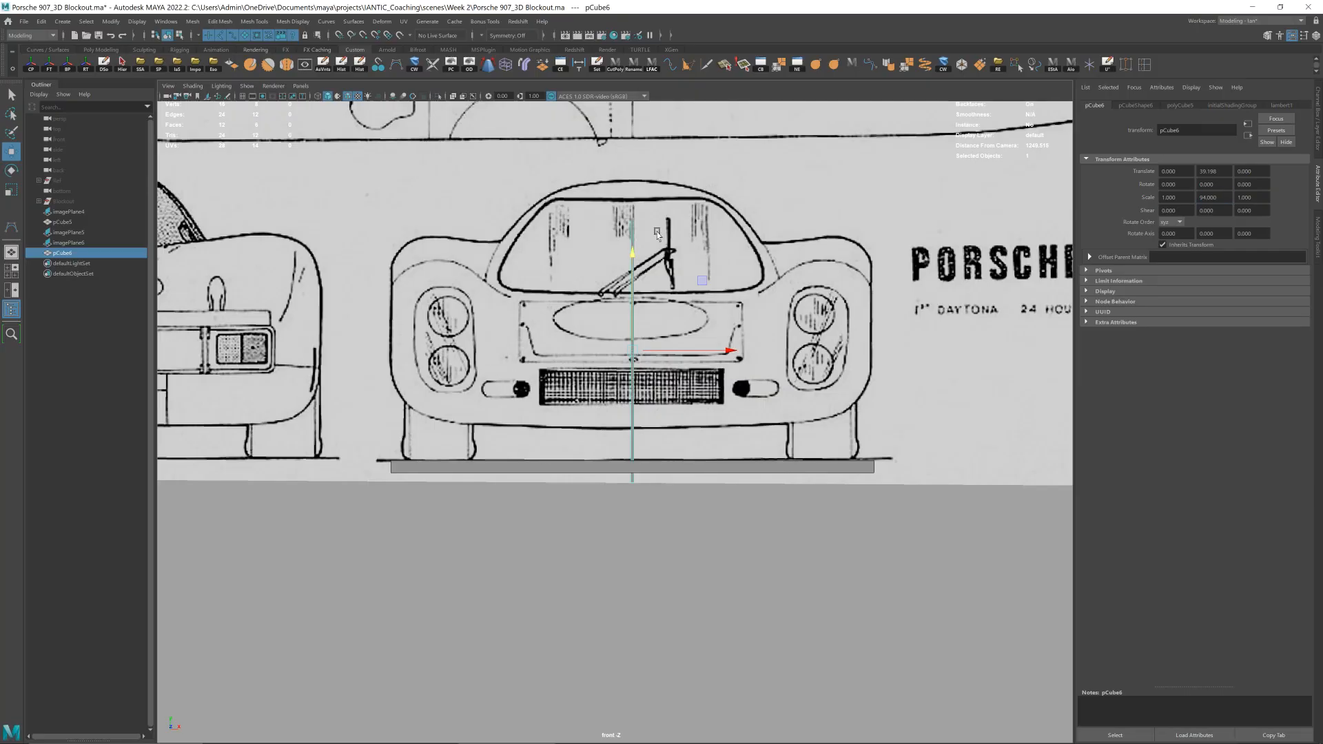
- Move the height cube along Y to about 47.2 so its base sits on the drawing's ground line
{"action": "mouse_move", "coordinate": [632, 298]}
{"action": "left_mouse_down"}
{"action": "mouse_move", "coordinate": [639, 254]}
{"action": "mouse_move", "coordinate": [643, 276]}
{"action": "left_mouse_up"}
{"action": "key", "text": "ctrl+z"}
{"action": "key", "text": "ctrl+z"}
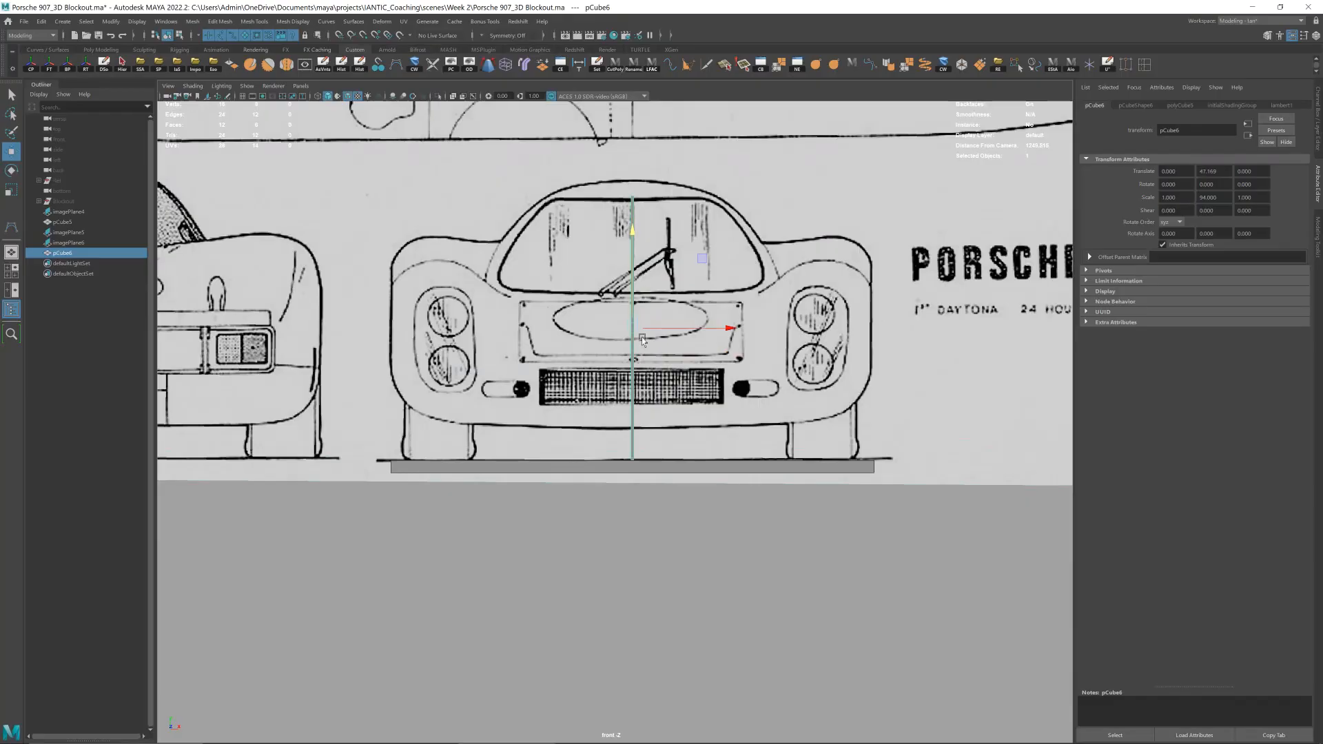
{"action": "scroll", "coordinate": [658, 341], "scroll_direction": "up", "scroll_amount": 3}
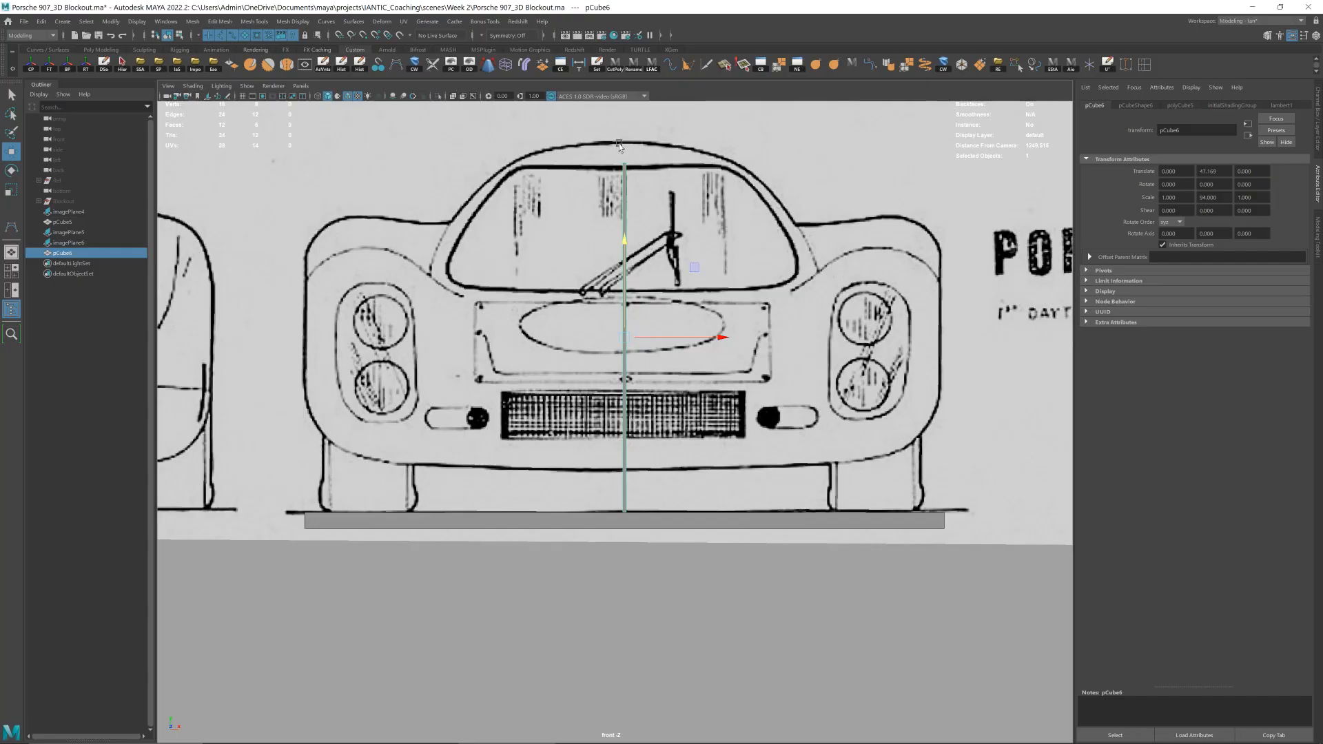
- Compare the height cube with the roof of the front-view drawing and recheck the dimensions image
{"action": "left_click", "coordinate": [621, 146]}
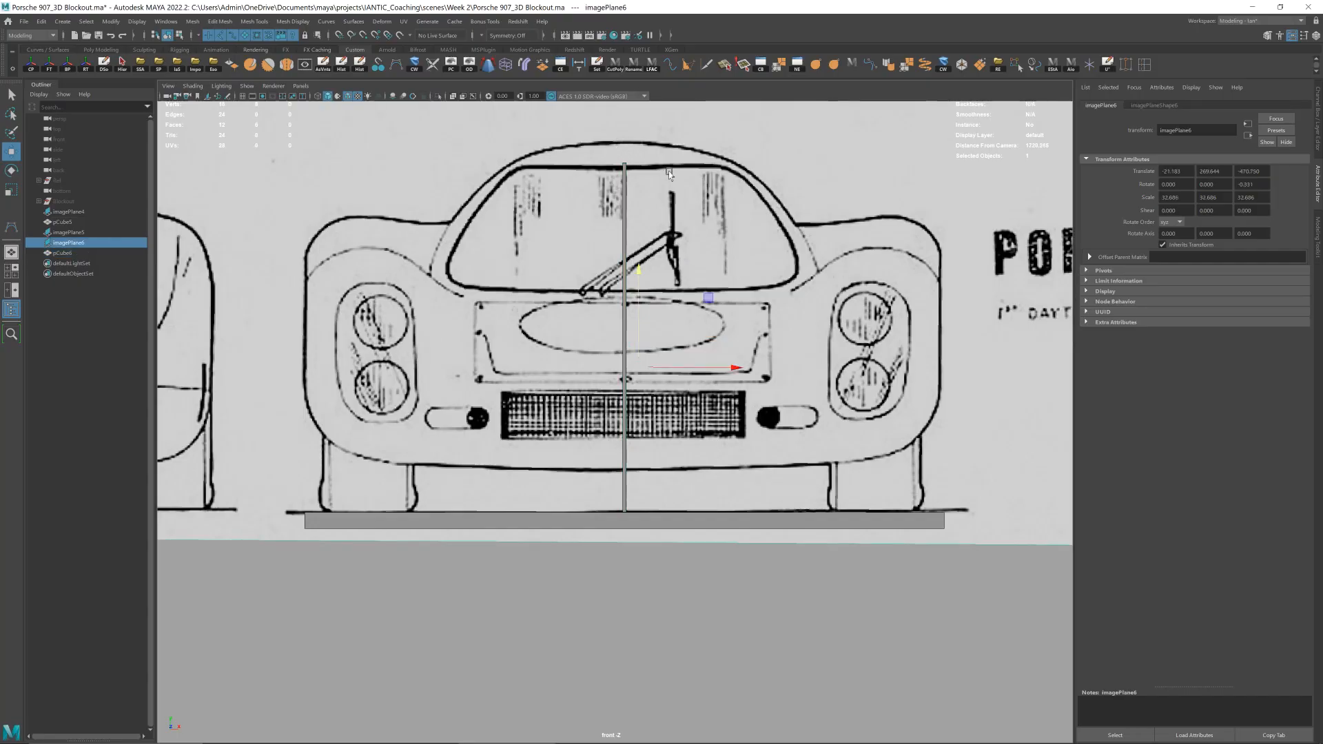
{"action": "scroll", "coordinate": [689, 215], "scroll_direction": "down", "scroll_amount": 3}
{"action": "scroll", "coordinate": [615, 394], "scroll_direction": "up", "scroll_amount": 2}
{"action": "left_click", "coordinate": [623, 444]}
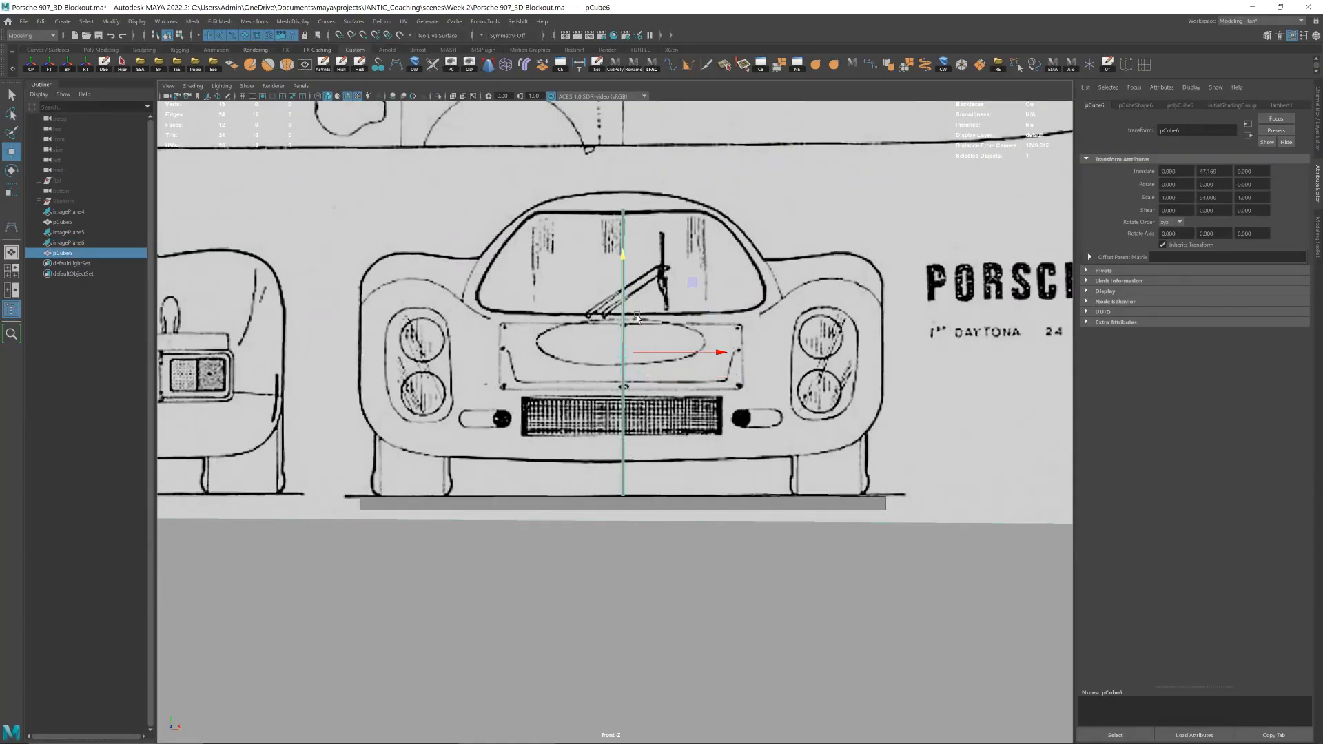
{"action": "left_click_drag", "start_coordinate": [623, 293], "coordinate": [624, 295]}
{"action": "scroll", "coordinate": [653, 289], "scroll_direction": "down", "scroll_amount": 4}
{"action": "left_click", "coordinate": [609, 614]}
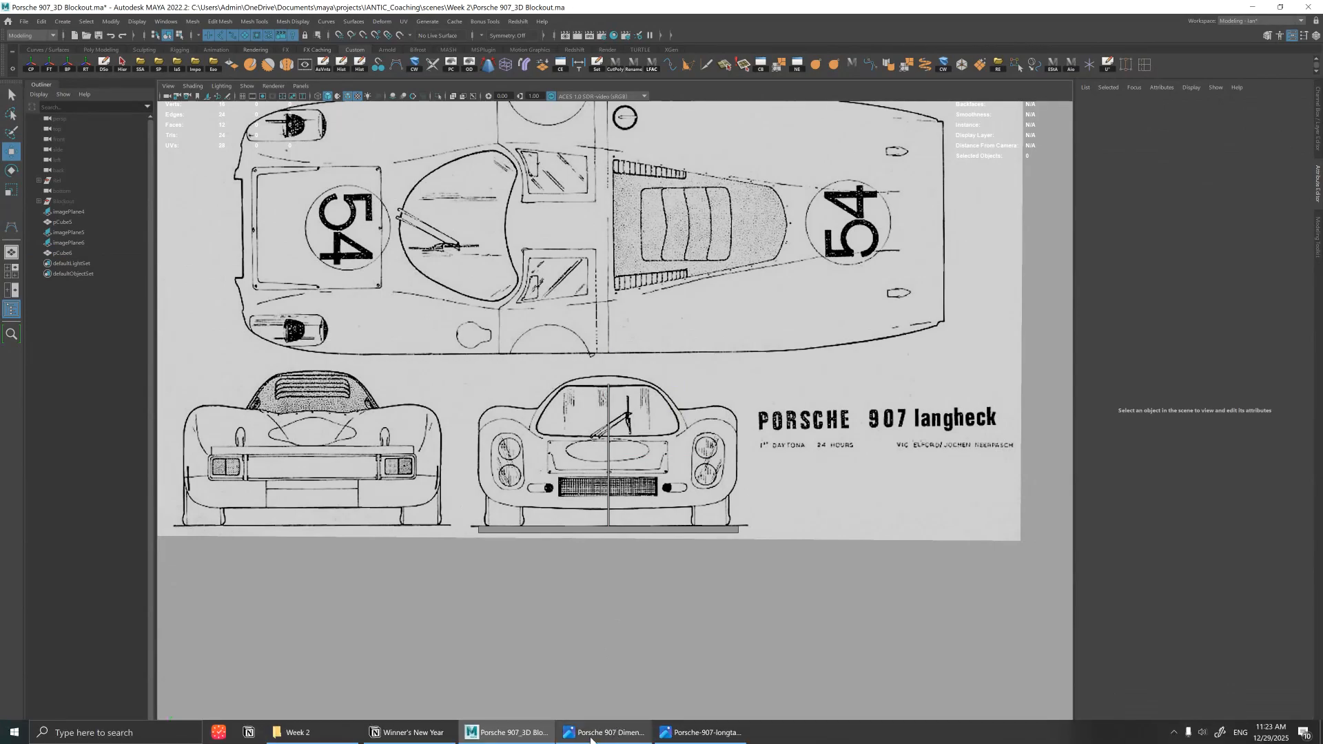
{"action": "left_click", "coordinate": [591, 734]}
{"action": "left_click", "coordinate": [591, 734]}
- Move the front image plane's pivot to the height cube's base and scale the plane in Y to about 30.8, matching the roof to the cube's top
{"action": "left_click", "coordinate": [648, 421]}
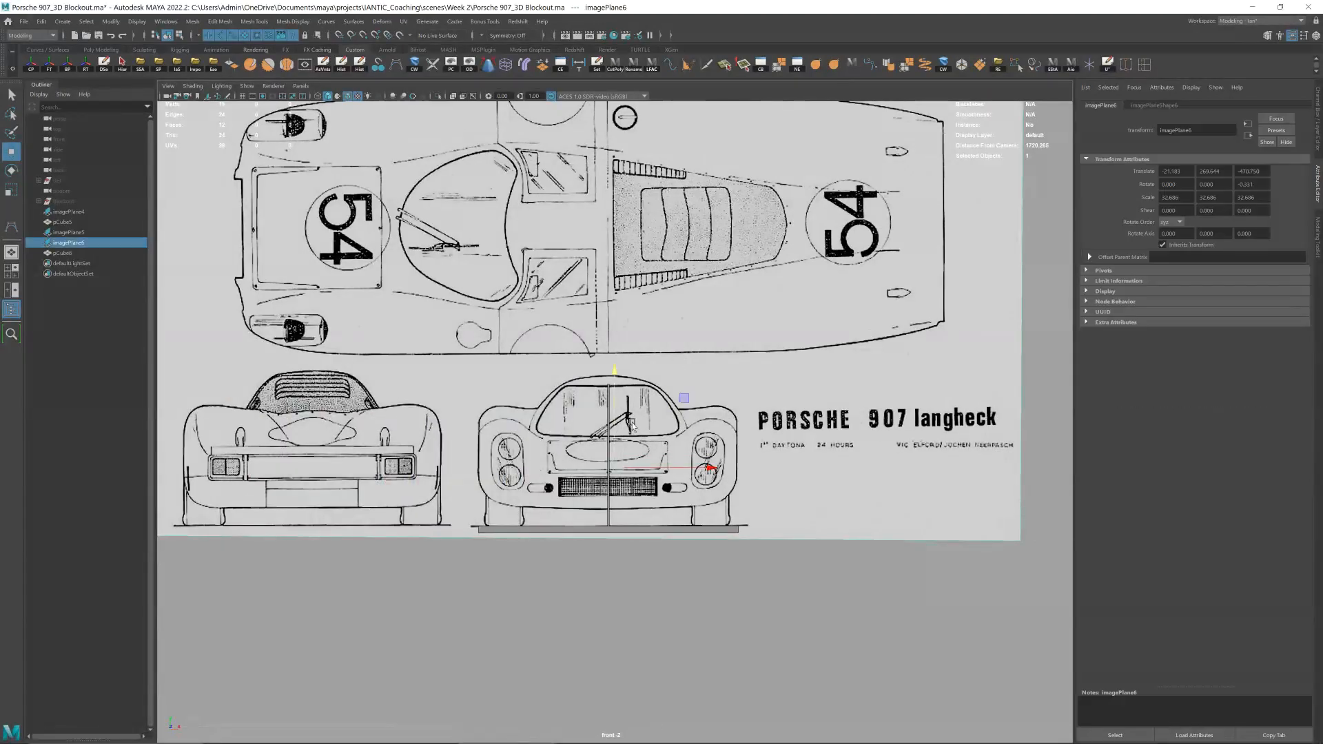
{"action": "scroll", "coordinate": [648, 418], "scroll_direction": "up", "scroll_amount": 4}
{"action": "middle_click_drag", "start_coordinate": [650, 466], "coordinate": [681, 403], "text": "alt"}
{"action": "key", "text": "d"}
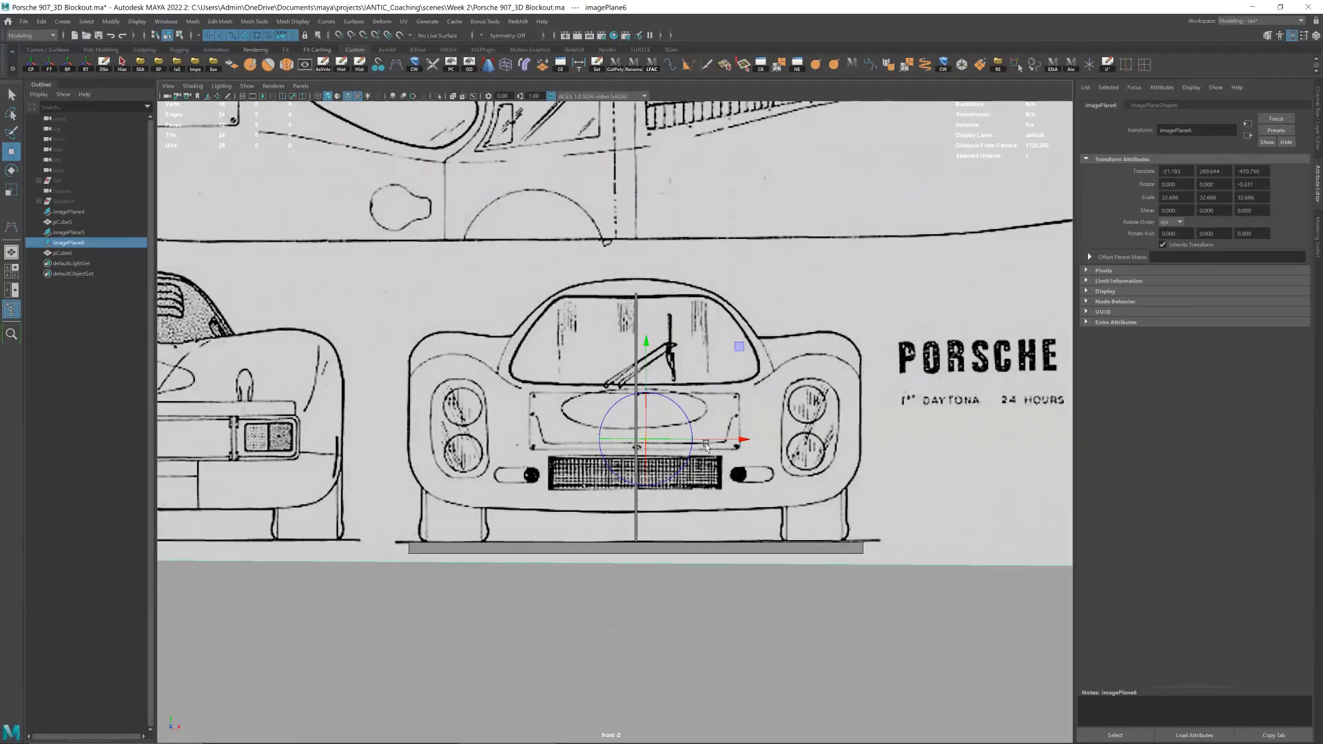
{"action": "left_click_drag", "start_coordinate": [738, 444], "coordinate": [728, 444]}
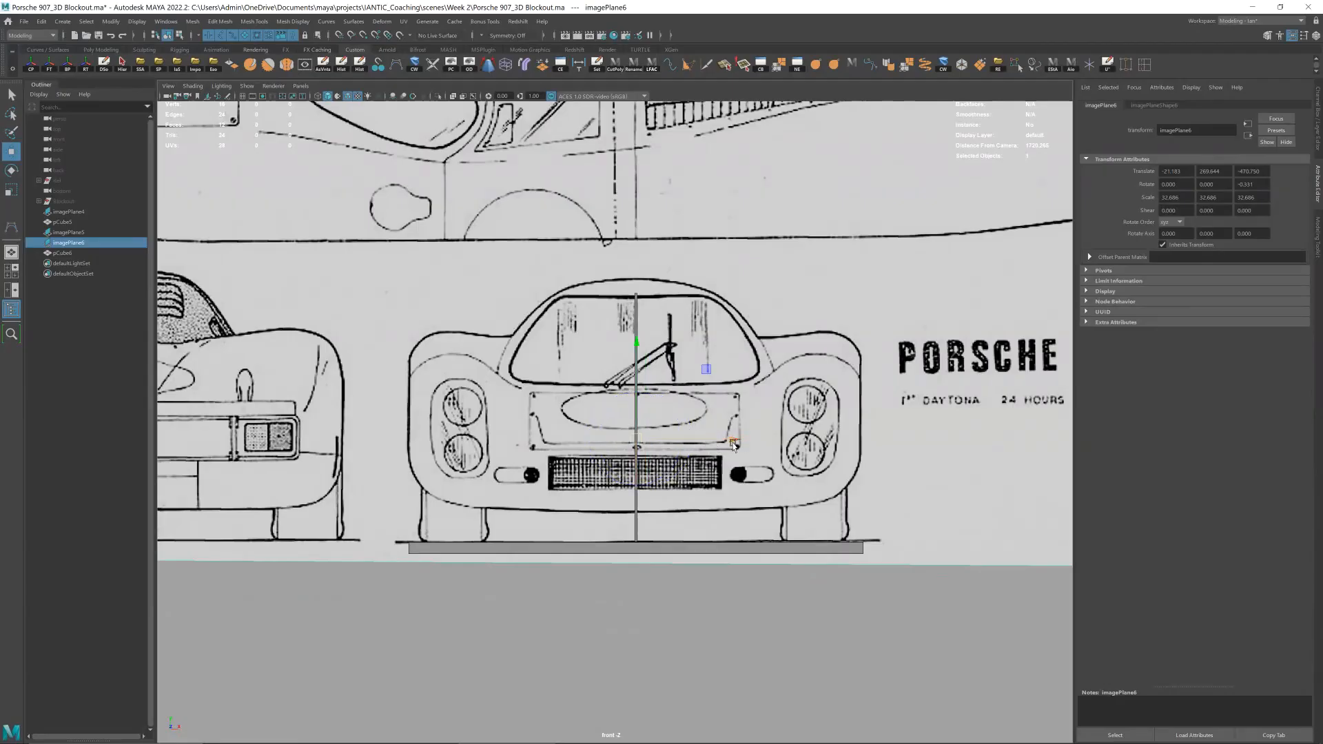
{"action": "key", "text": "r"}
{"action": "key", "text": "d"}
{"action": "left_click_drag", "start_coordinate": [635, 352], "coordinate": [645, 458]}
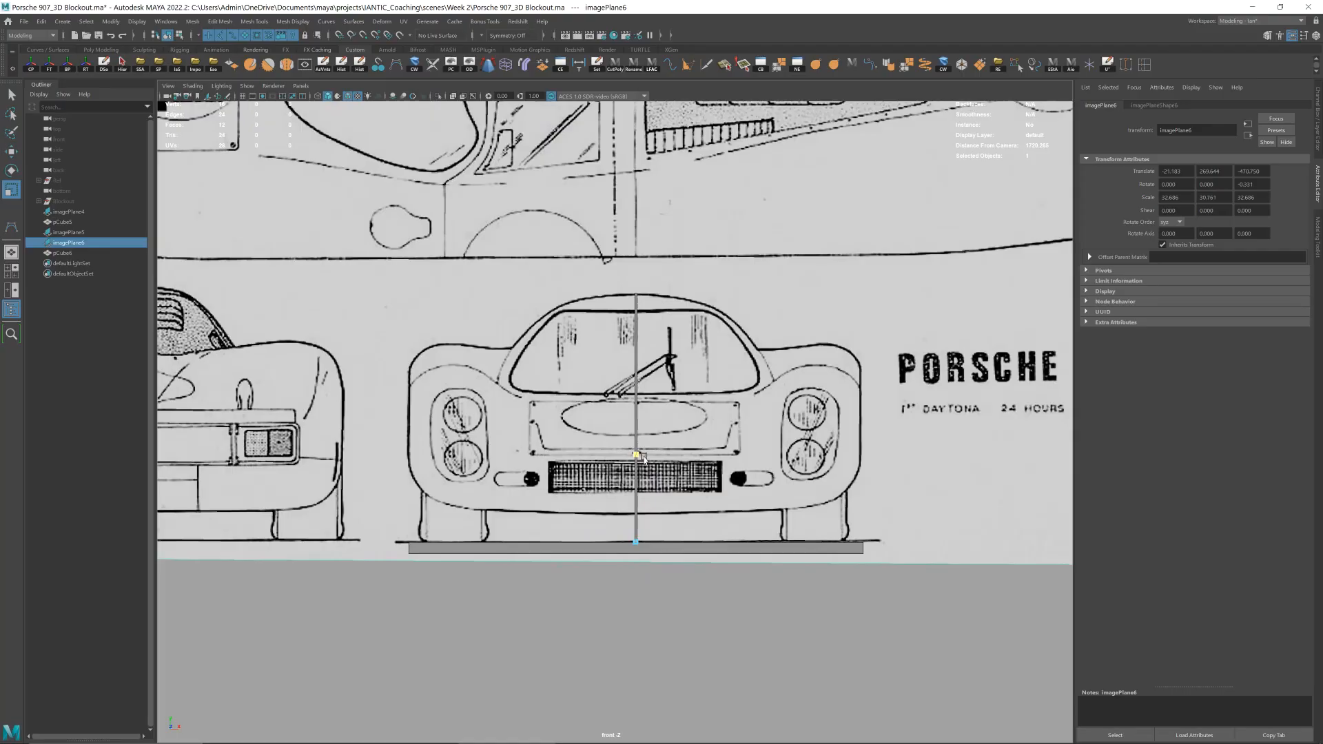
{"action": "left_click", "coordinate": [608, 640]}
{"action": "scroll", "coordinate": [518, 445], "scroll_direction": "down", "scroll_amount": 3}
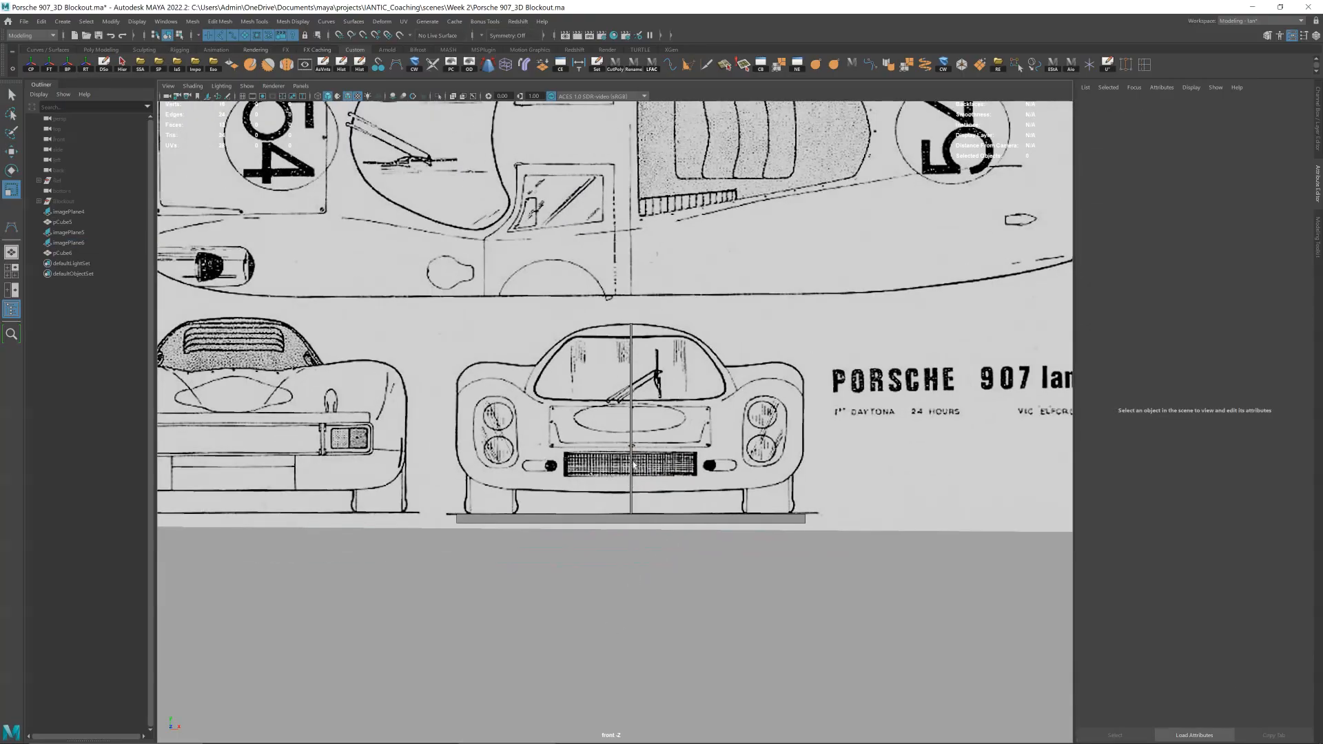
- Nudge the front image plane along X so the front-view drawing is centred on the height cube
{"action": "middle_click_drag", "start_coordinate": [518, 445], "coordinate": [812, 413], "text": "alt"}
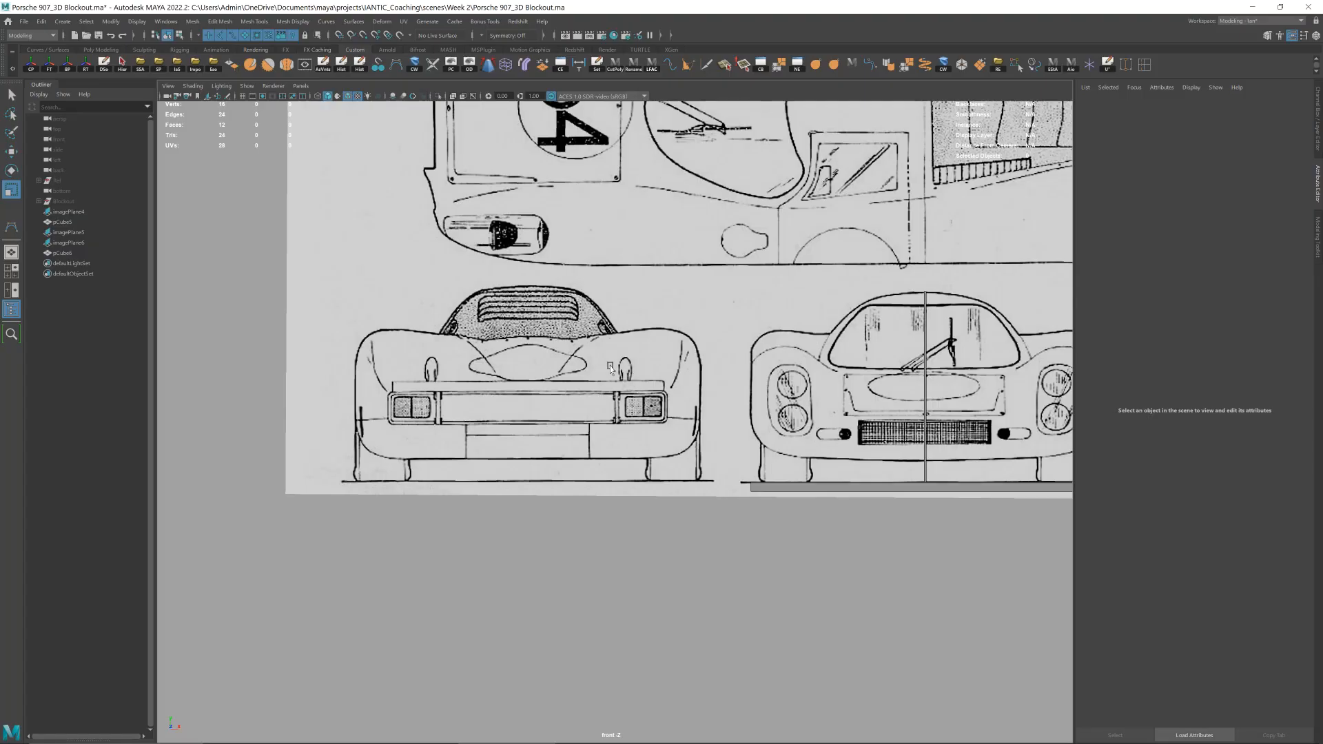
{"action": "middle_click_drag", "start_coordinate": [935, 332], "coordinate": [754, 328], "text": "alt"}
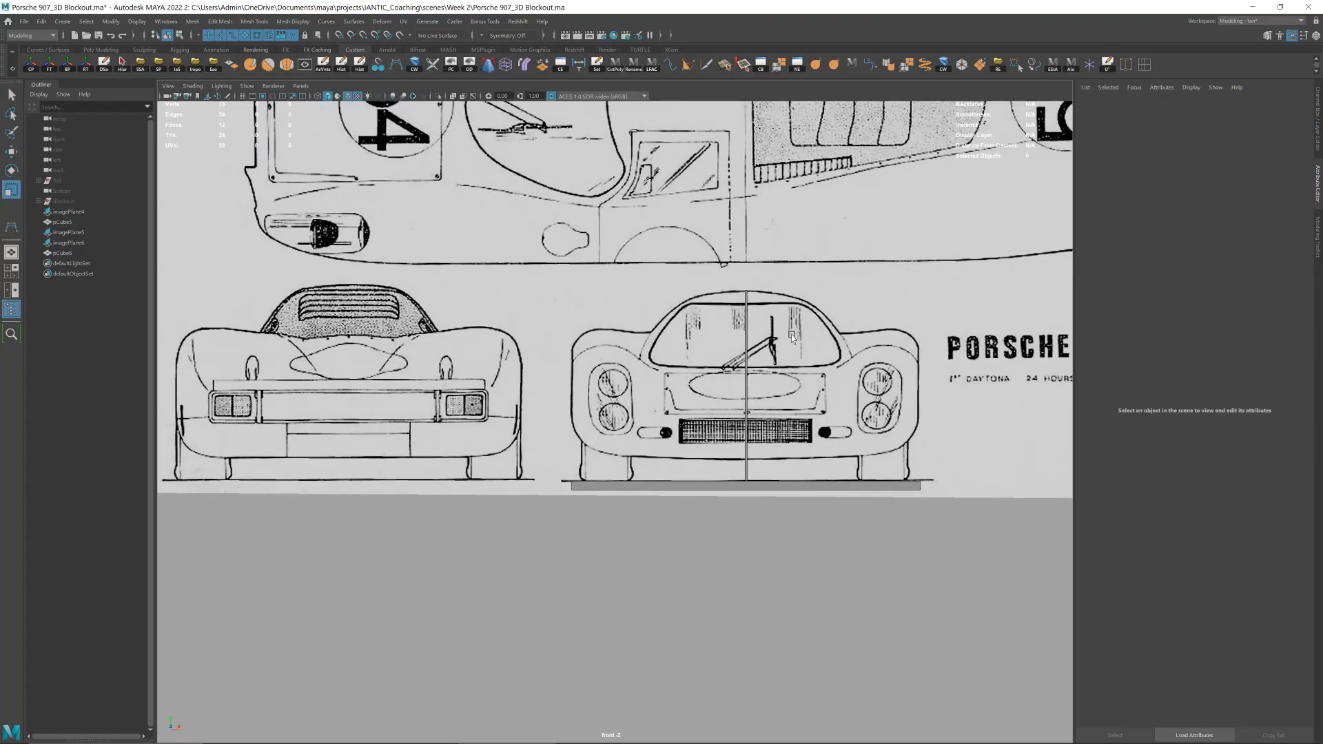
{"action": "left_click", "coordinate": [748, 323]}
{"action": "scroll", "coordinate": [747, 324], "scroll_direction": "up", "scroll_amount": 2}
{"action": "key", "text": "w"}
{"action": "left_click_drag", "start_coordinate": [816, 499], "coordinate": [817, 499]}
{"action": "middle_click_drag", "start_coordinate": [835, 375], "coordinate": [754, 396], "text": "alt"}
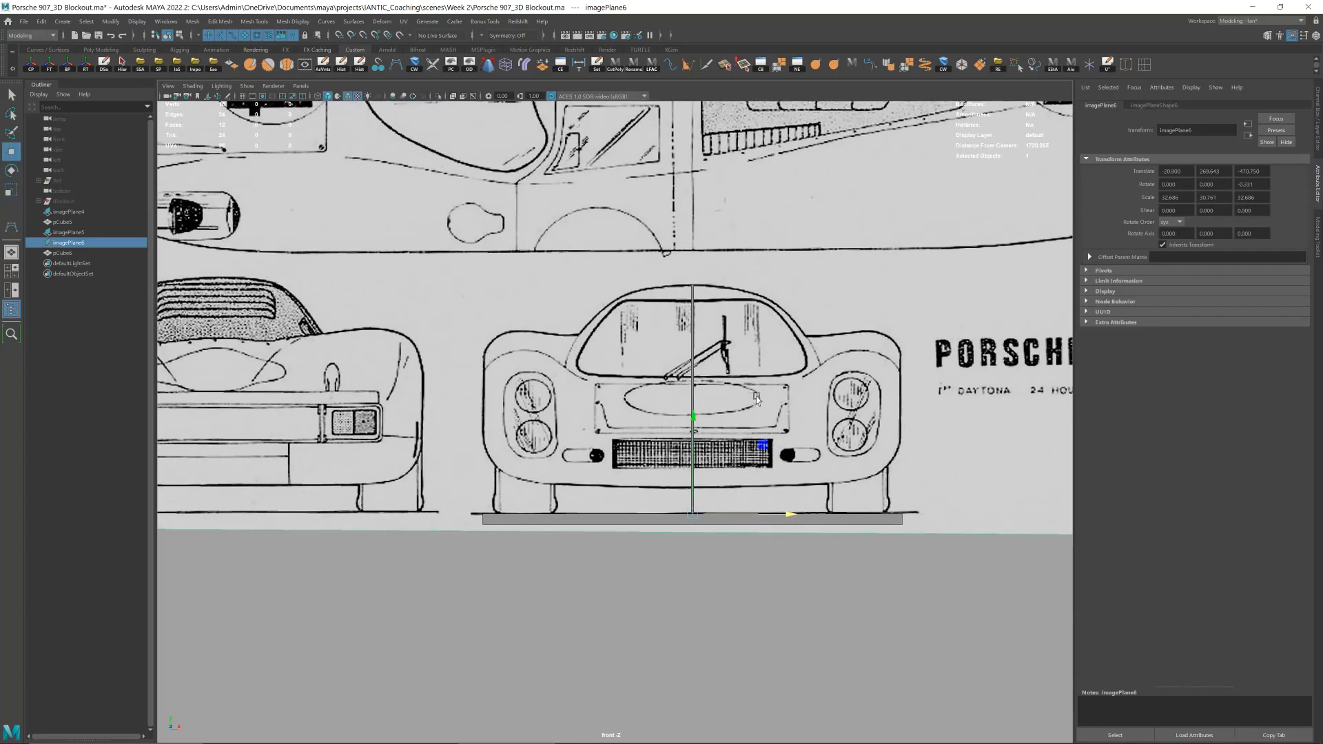
- Fine-tune the front image plane's vertical scale so the roof line meets the top of the height cube
{"action": "scroll", "coordinate": [752, 390], "scroll_direction": "up", "scroll_amount": 1}
{"action": "key", "text": "r"}
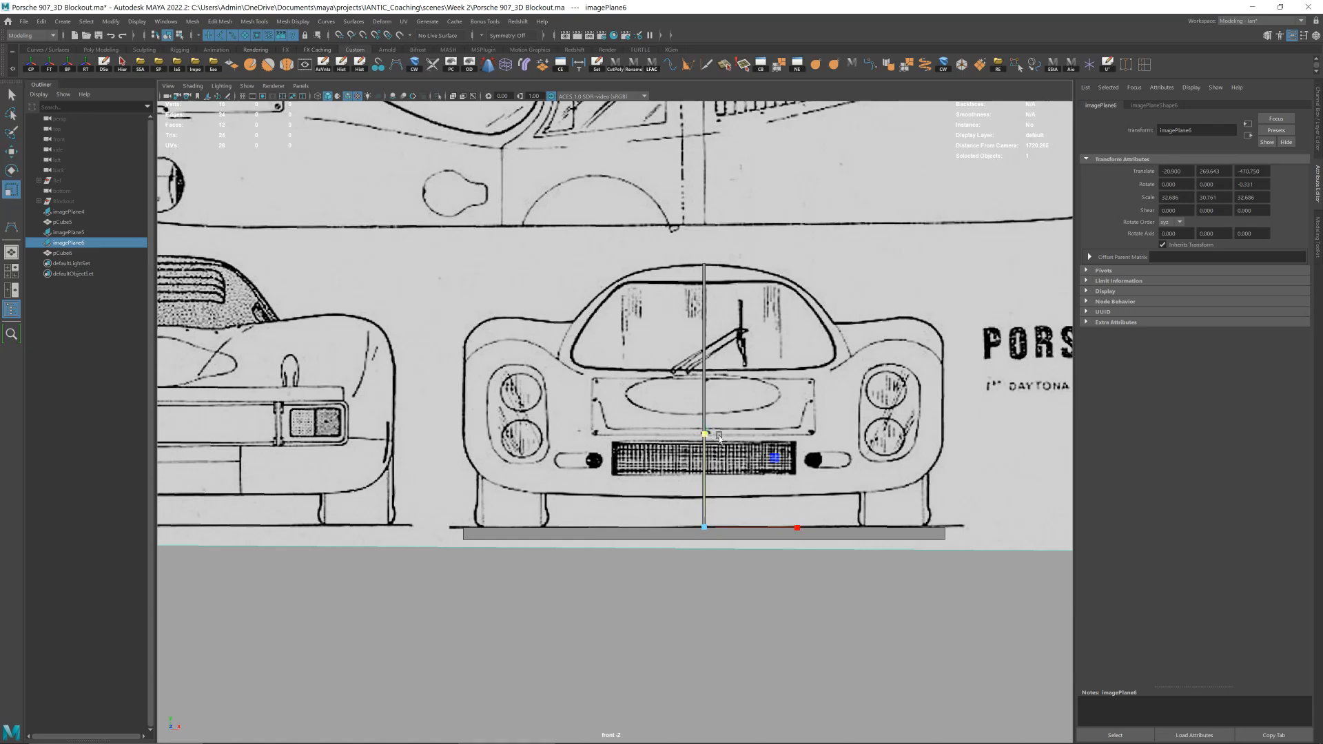
{"action": "left_click_drag", "start_coordinate": [705, 440], "coordinate": [707, 437]}
{"action": "scroll", "coordinate": [733, 417], "scroll_direction": "down", "scroll_amount": 4}
{"action": "left_click", "coordinate": [735, 578]}
{"action": "scroll", "coordinate": [743, 508], "scroll_direction": "up", "scroll_amount": 2}
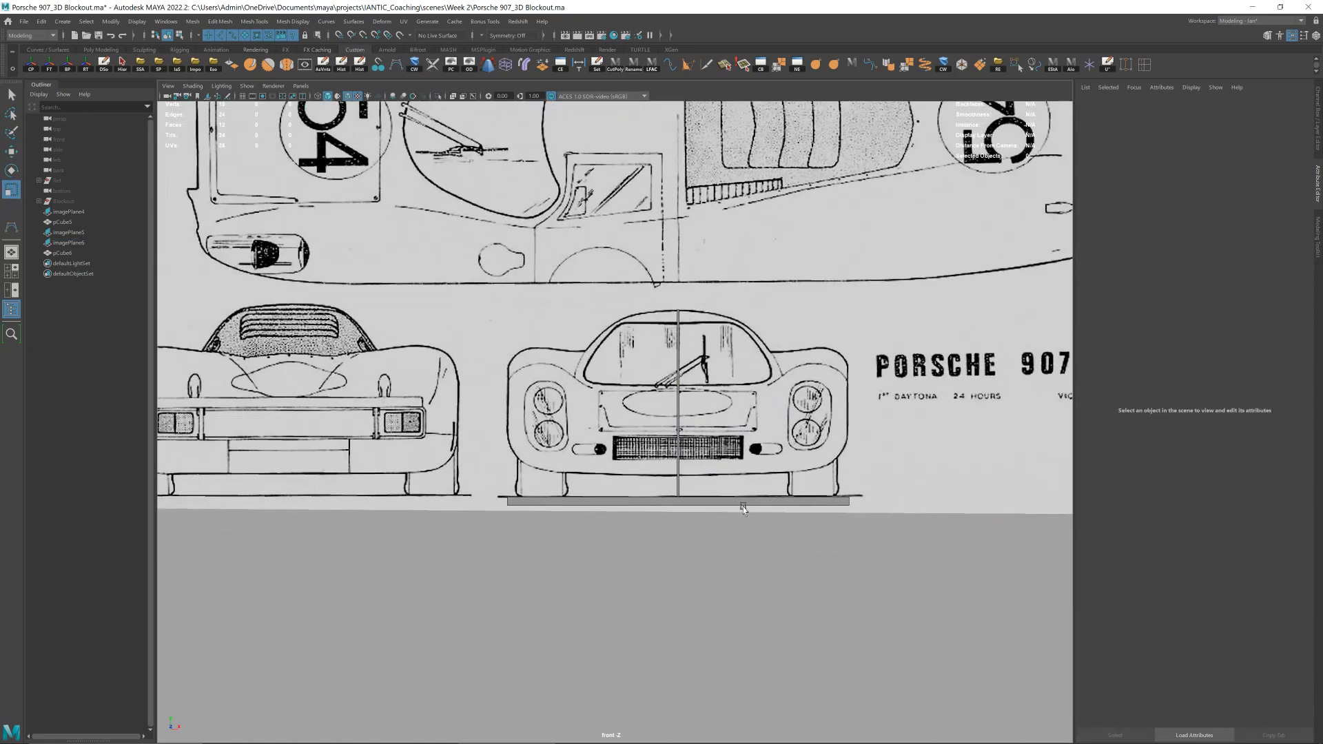
- In the perspective view, lower the flat top-view image plane along Y to about -467
{"action": "key", "text": "space"}
{"action": "left_click_drag", "start_coordinate": [743, 507], "coordinate": [710, 442]}
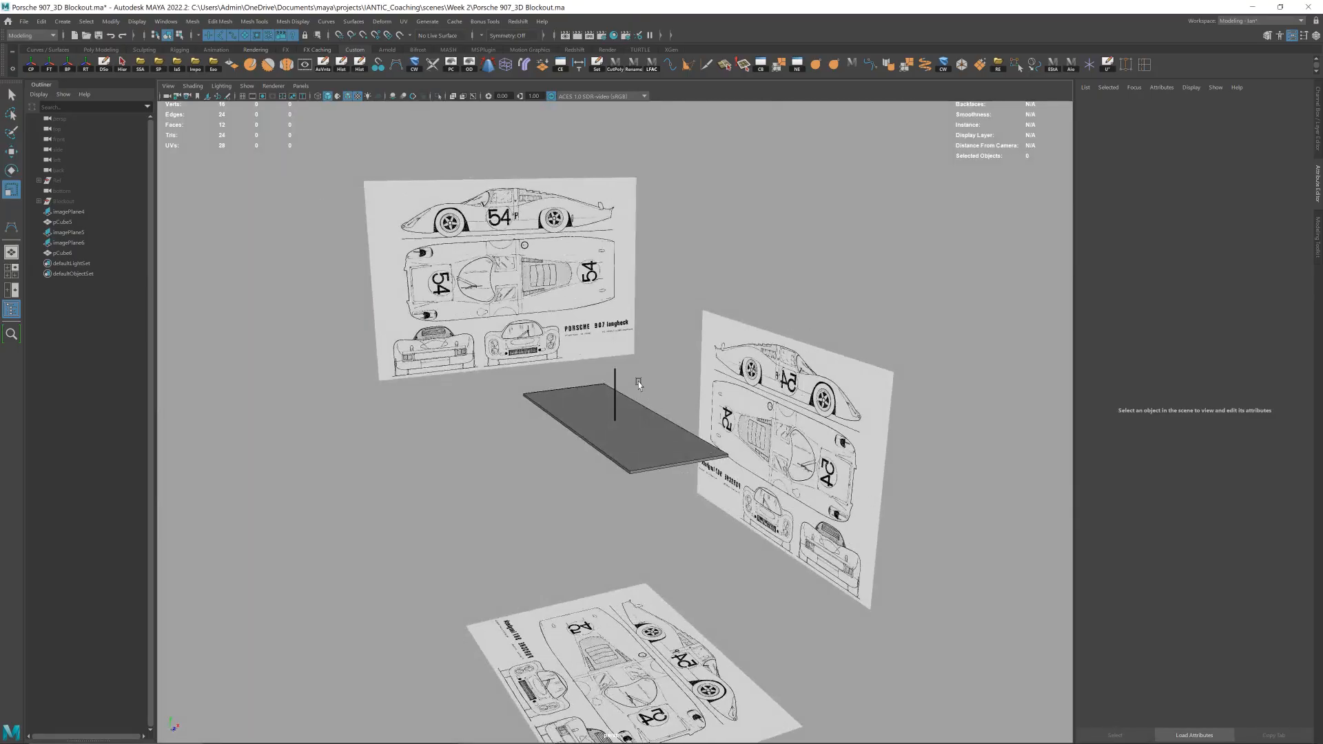
{"action": "left_click_drag", "start_coordinate": [647, 375], "coordinate": [689, 379], "text": "alt"}
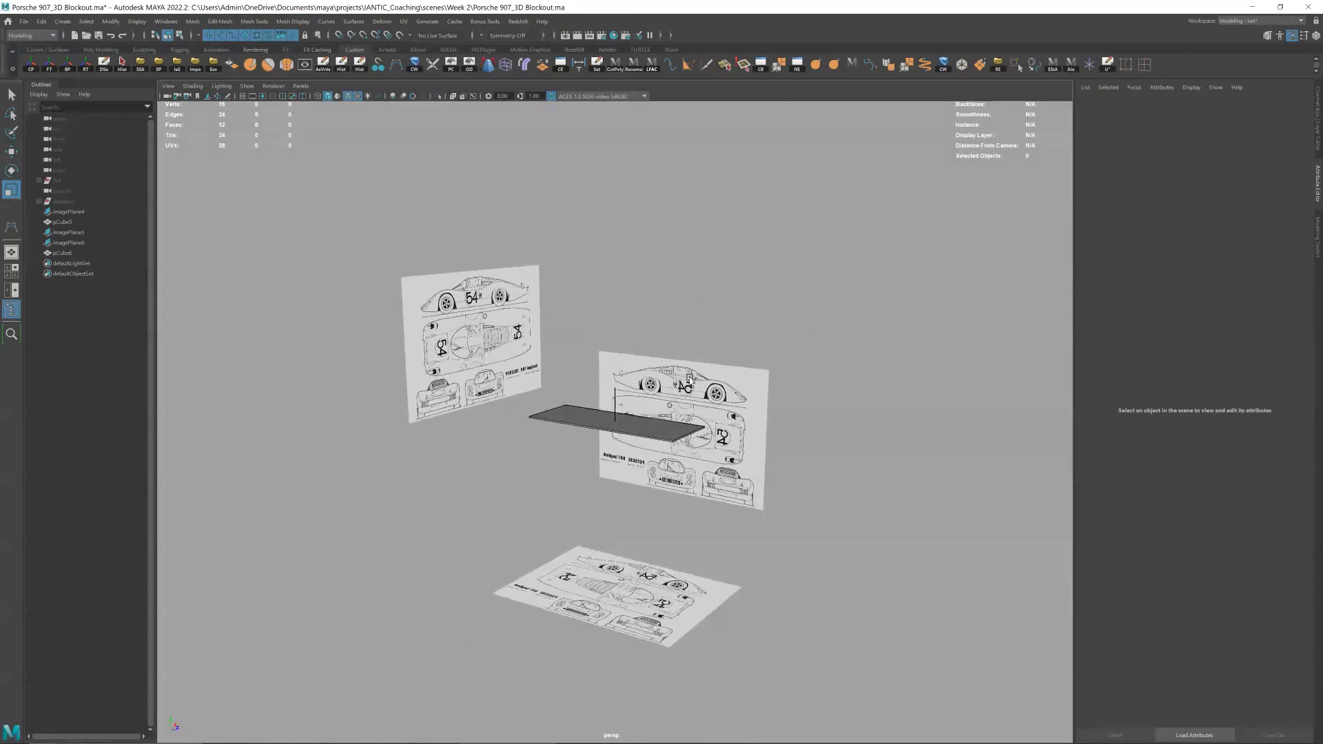
{"action": "left_click", "coordinate": [658, 586]}
{"action": "key", "text": "w"}
{"action": "left_click_drag", "start_coordinate": [617, 621], "coordinate": [618, 632]}
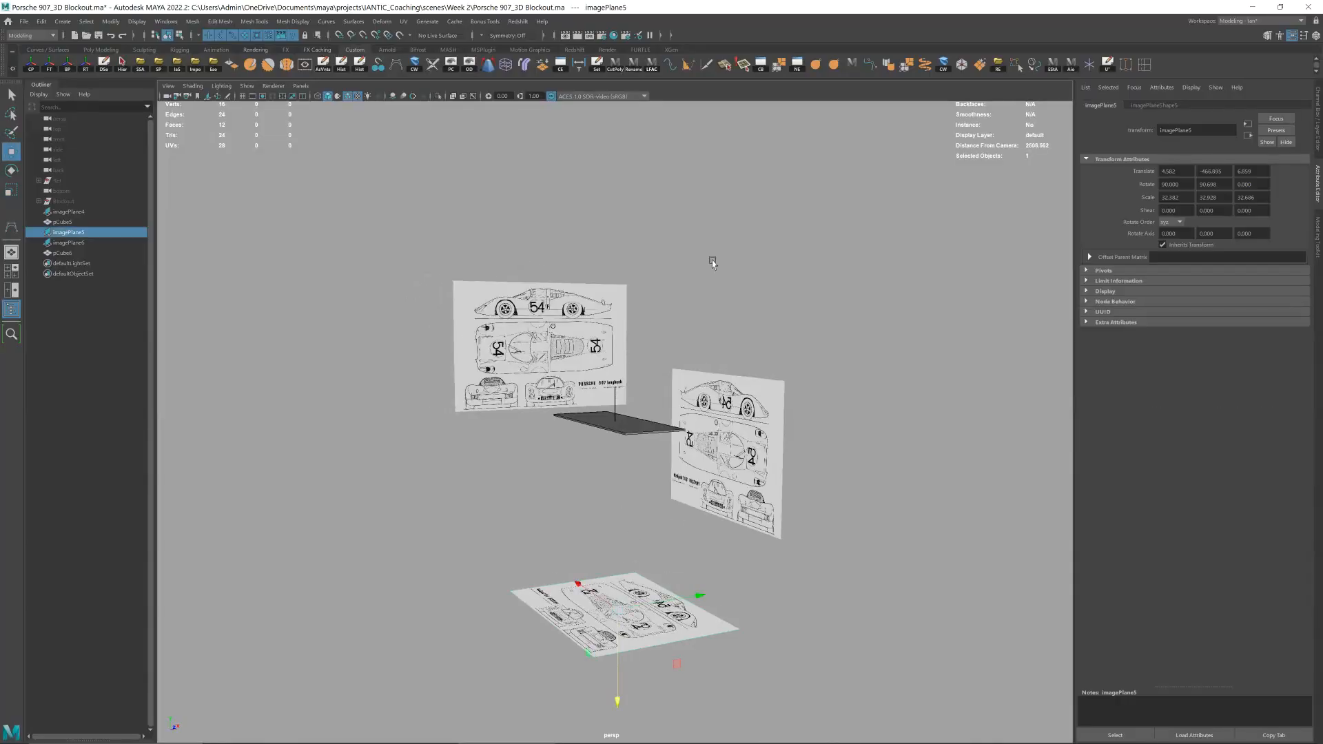
{"action": "left_click", "coordinate": [711, 258]}
- Duplicate the front image plane and move the copy along Z to about 641, on the opposite side of the cubes
{"action": "left_click_drag", "start_coordinate": [711, 258], "coordinate": [800, 293], "text": "alt"}
{"action": "left_click", "coordinate": [487, 314]}
{"action": "left_click_drag", "start_coordinate": [526, 401], "coordinate": [840, 450]}
{"action": "key", "text": "ctrl+d"}
- Group all image planes and both reference cubes together and expand the group
{"action": "left_click", "coordinate": [468, 302]}
{"action": "left_click", "coordinate": [63, 264]}
{"action": "left_click", "coordinate": [69, 212], "text": "shift"}
{"action": "key", "text": "ctrl+g"}
{"action": "left_click", "coordinate": [36, 214]}
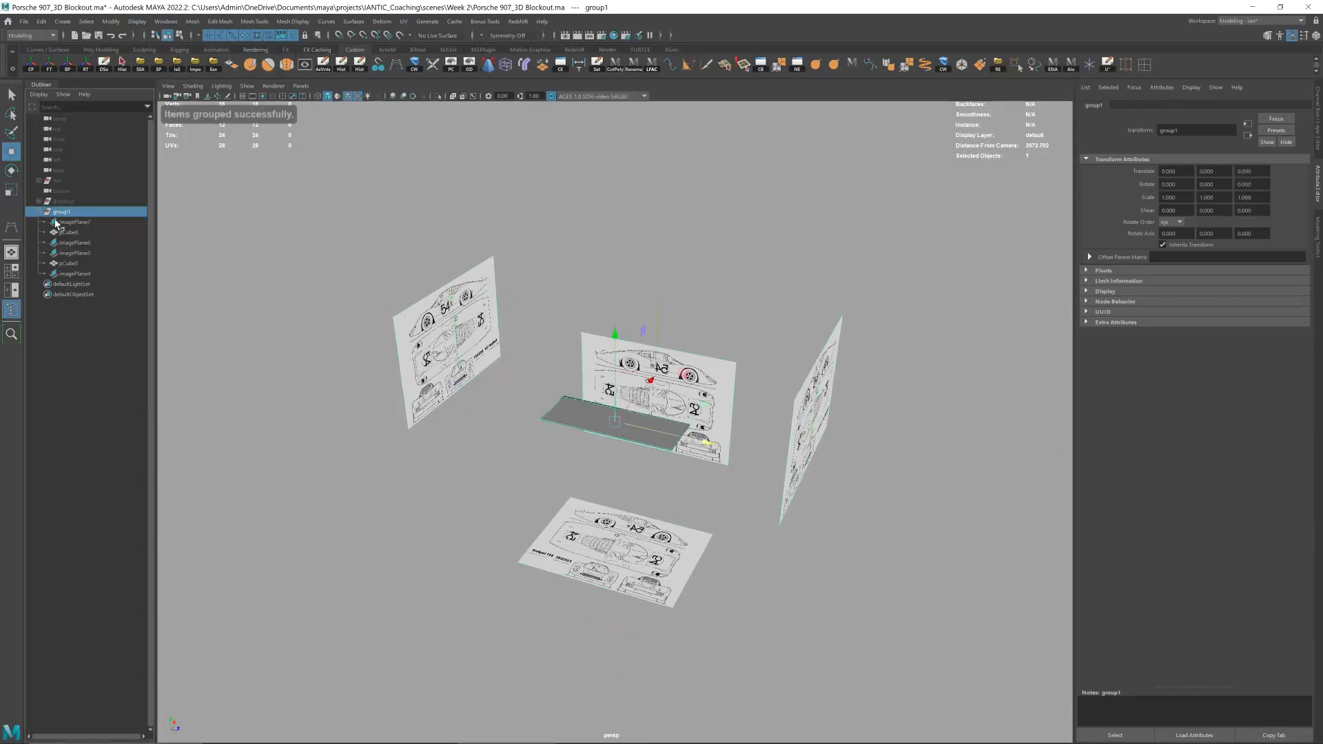
- Hide the original front image plane and select its copy in the back view
{"action": "left_click", "coordinate": [469, 341]}
{"action": "key", "text": "h"}
{"action": "left_click", "coordinate": [768, 271]}
{"action": "key", "text": "space"}
{"action": "left_click_drag", "start_coordinate": [768, 272], "coordinate": [720, 289]}
{"action": "left_click", "coordinate": [747, 334]}
{"action": "scroll", "coordinate": [673, 435], "scroll_direction": "up", "scroll_amount": 2}
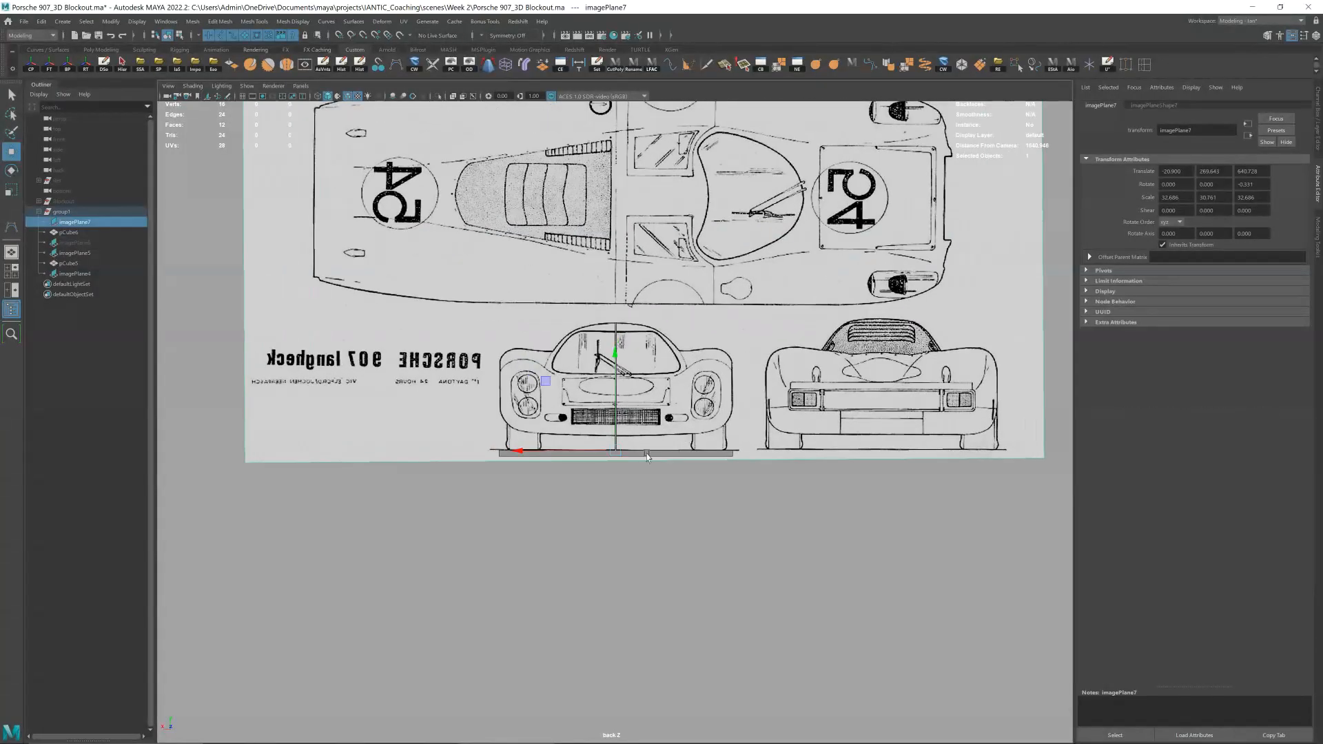
- Move the copied image plane along X to about 175, centring the rear-view drawing on the reference cubes
{"action": "left_click_drag", "start_coordinate": [570, 450], "coordinate": [524, 481]}
{"action": "key", "text": "d"}
{"action": "key", "text": "d"}
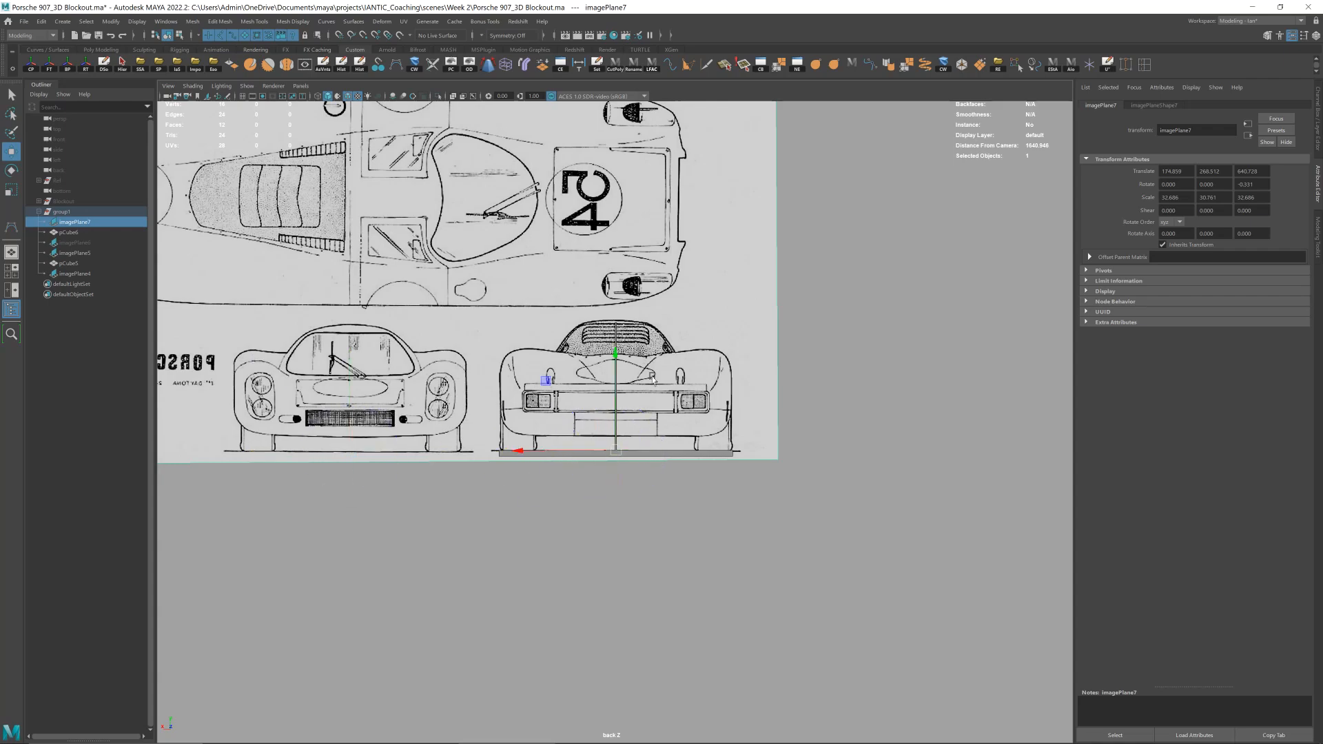
{"action": "right_click_drag", "start_coordinate": [579, 414], "coordinate": [647, 379], "text": "alt"}
{"action": "middle_click_drag", "start_coordinate": [648, 380], "coordinate": [755, 424], "text": "alt"}
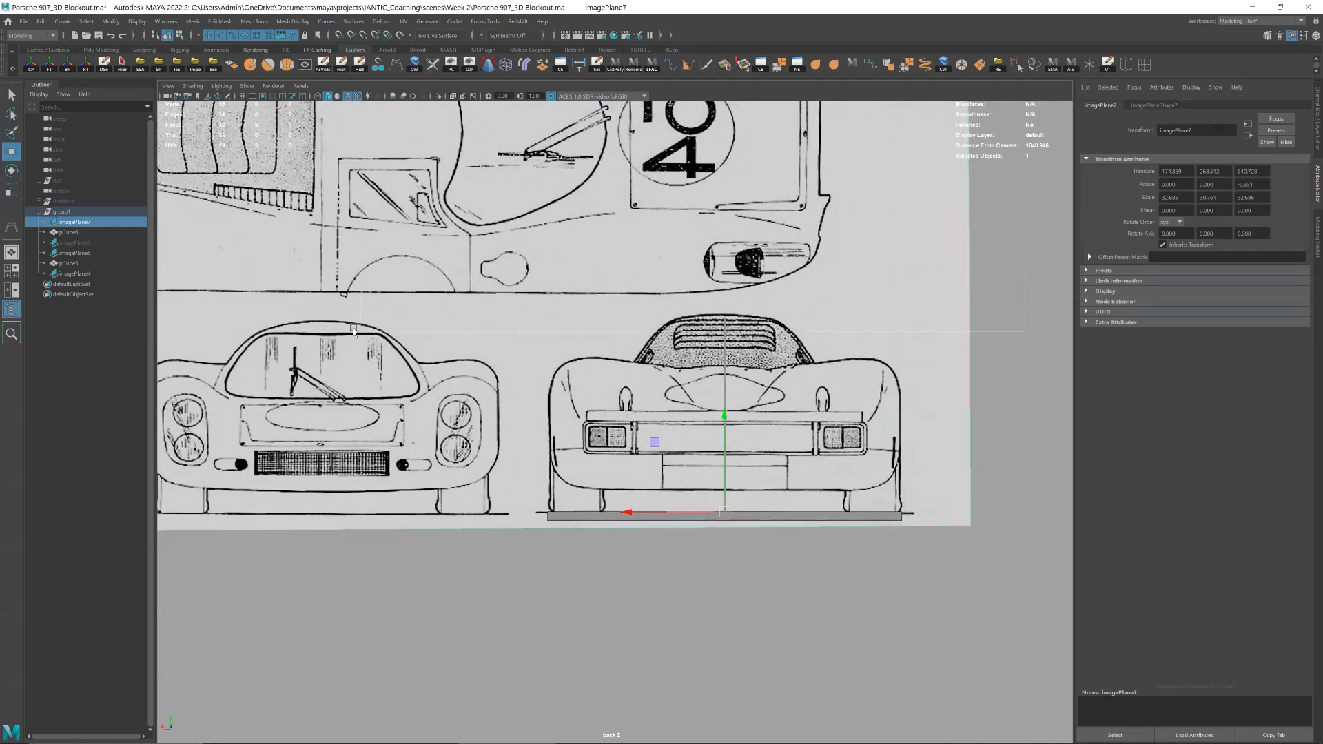
- Scale the rear image plane in Y to about 30.4 so the rear-view roof matches the height cube
{"action": "key", "text": "r"}
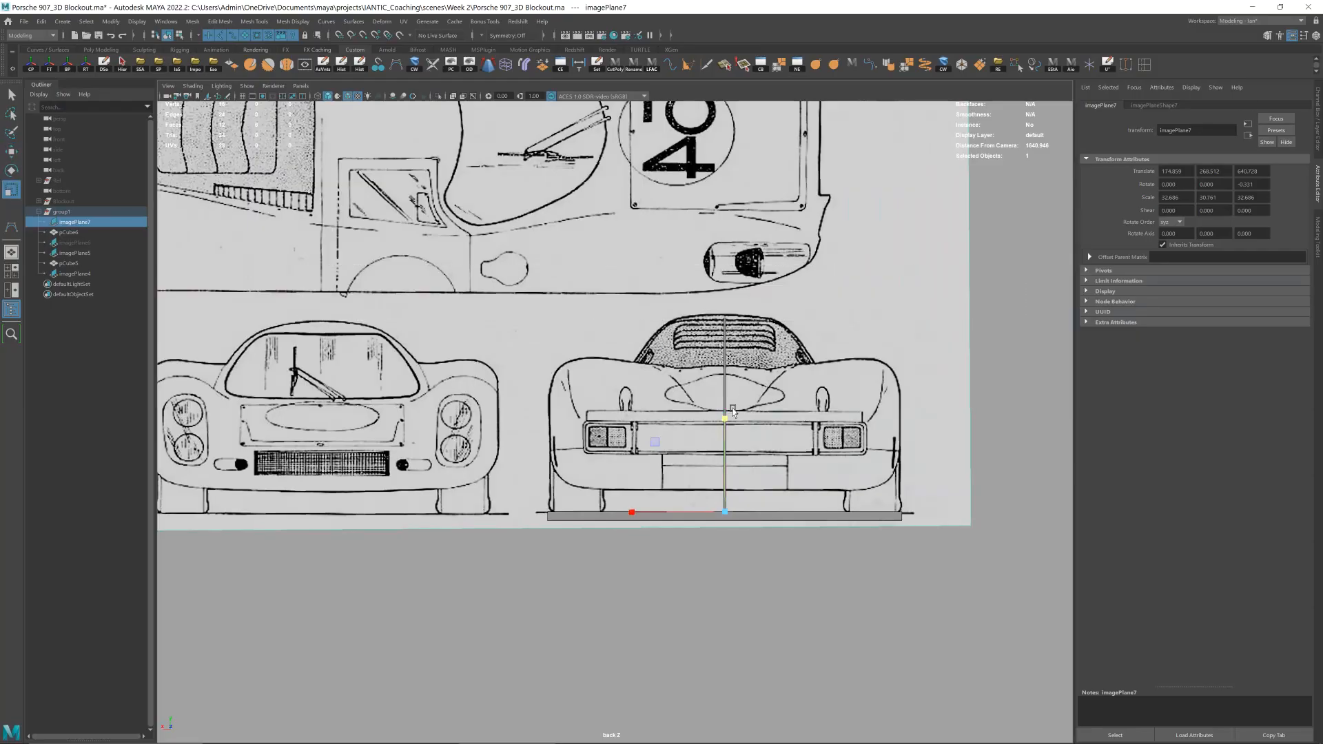
{"action": "left_click_drag", "start_coordinate": [729, 419], "coordinate": [732, 423]}
{"action": "scroll", "coordinate": [827, 398], "scroll_direction": "down", "scroll_amount": 3}
{"action": "left_click", "coordinate": [963, 352]}
- Return to the perspective view and unhide the original front image plane
{"action": "key", "text": "space"}
{"action": "key", "text": "space"}
{"action": "left_click_drag", "start_coordinate": [912, 325], "coordinate": [765, 422], "text": "alt"}
{"action": "left_click", "coordinate": [736, 345]}
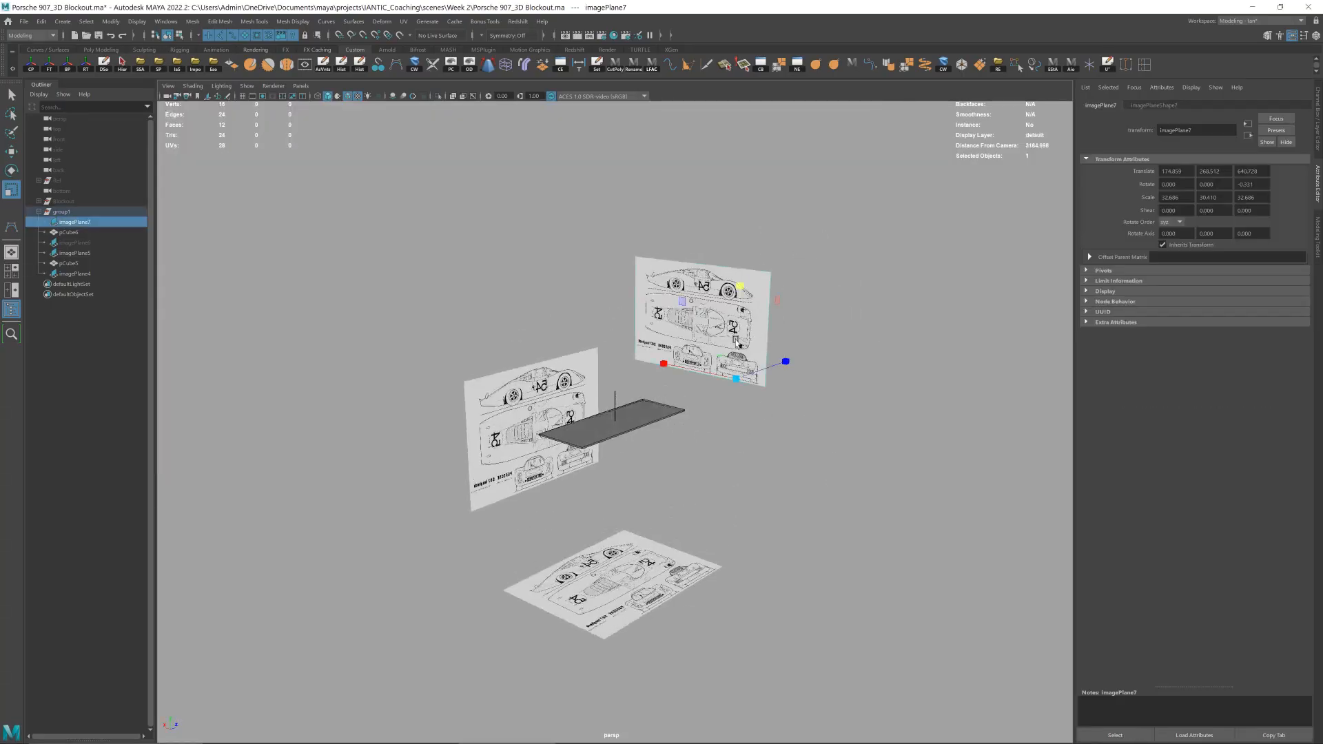
{"action": "left_click", "coordinate": [97, 244]}
{"action": "key", "text": "shift+h"}
{"action": "left_click", "coordinate": [721, 437]}
{"action": "left_click_drag", "start_coordinate": [721, 437], "coordinate": [381, 384], "text": "alt"}
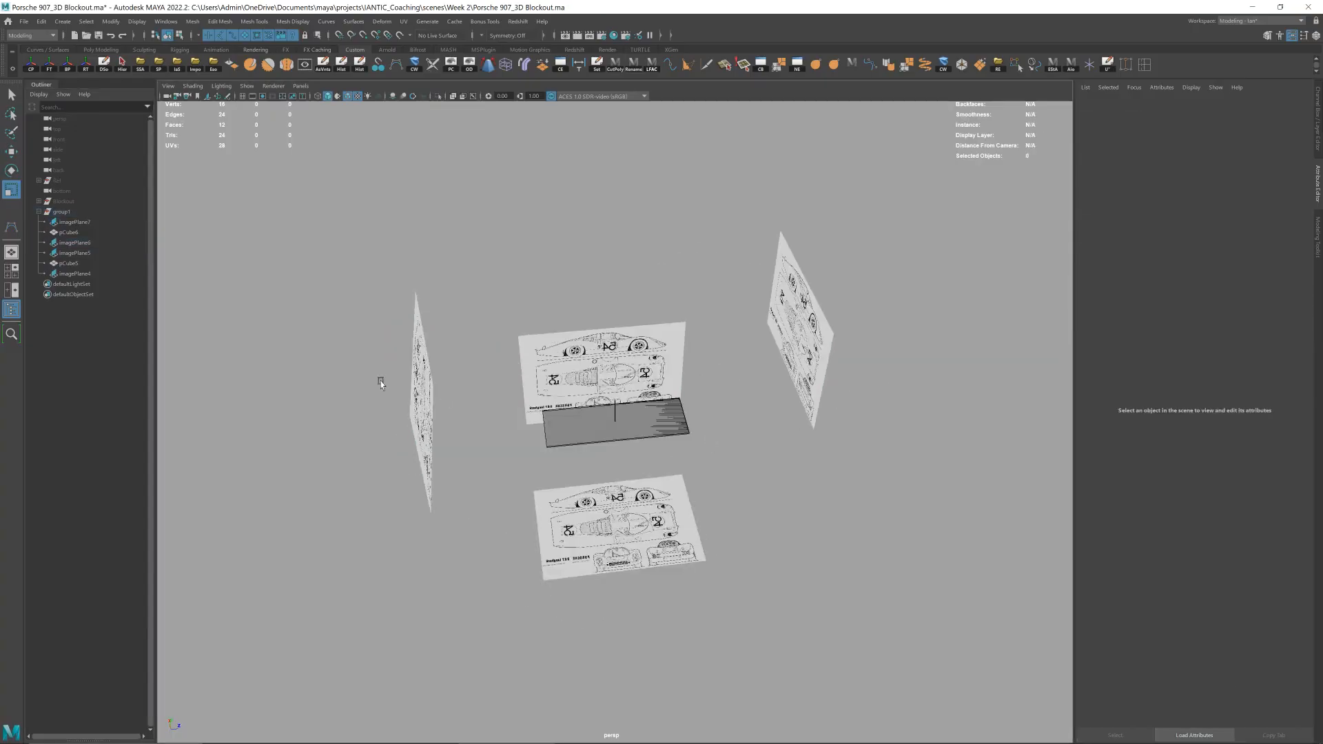
- Move the front and rear image planes farther outward from the reference cubes
{"action": "left_click", "coordinate": [443, 394]}
{"action": "left_click_drag", "start_coordinate": [469, 437], "coordinate": [433, 442]}
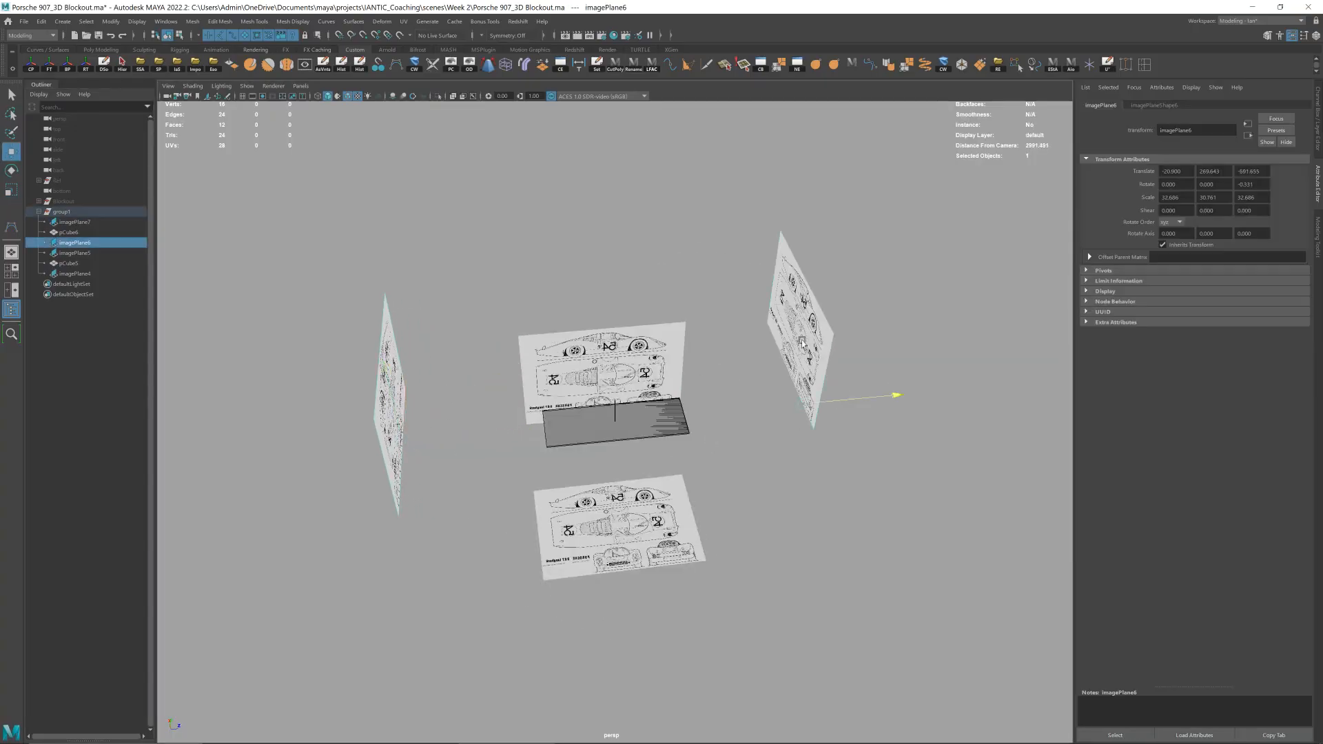
{"action": "left_click", "coordinate": [802, 342]}
{"action": "left_click_drag", "start_coordinate": [848, 398], "coordinate": [856, 397]}
- Move the side image plane farther away from the reference cubes, perpendicular to its drawing
{"action": "left_click", "coordinate": [677, 360]}
{"action": "left_click_drag", "start_coordinate": [676, 361], "coordinate": [742, 386], "text": "alt"}
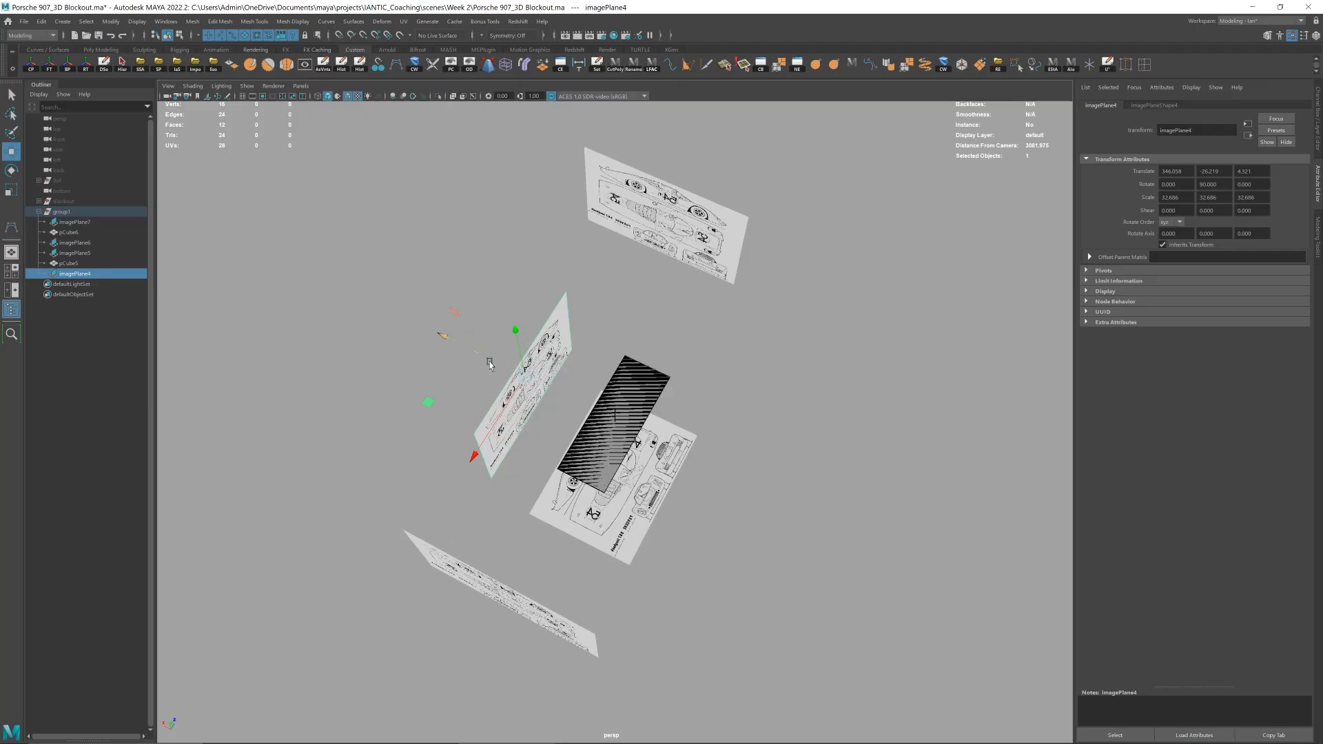
{"action": "left_click_drag", "start_coordinate": [495, 364], "coordinate": [431, 339]}
- Select all four image planes and add them to a new display layer
{"action": "left_click_drag", "start_coordinate": [736, 422], "coordinate": [708, 369], "text": "alt"}
{"action": "left_click_drag", "start_coordinate": [858, 275], "coordinate": [736, 363]}
{"action": "left_click_drag", "start_coordinate": [495, 367], "coordinate": [520, 406], "text": "shift"}
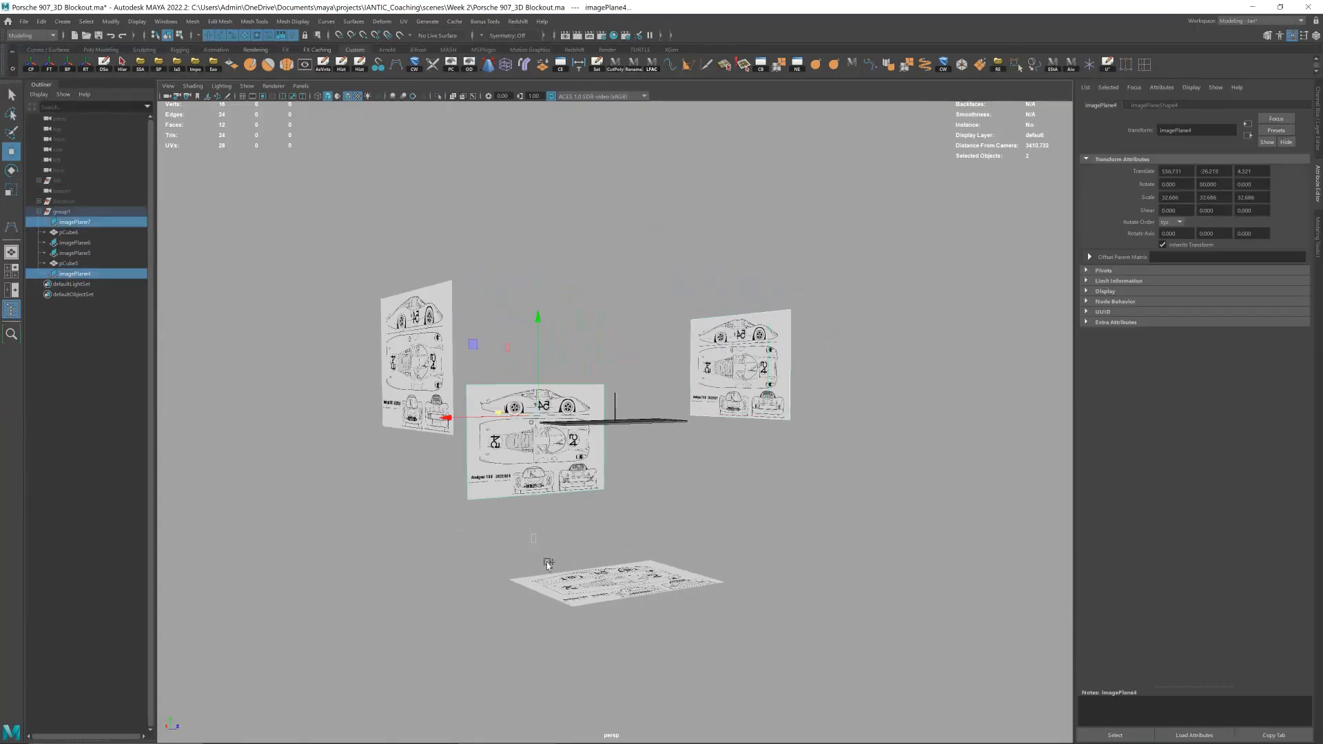
{"action": "left_click", "coordinate": [574, 593], "text": "shift"}
{"action": "left_click", "coordinate": [412, 294], "text": "shift"}
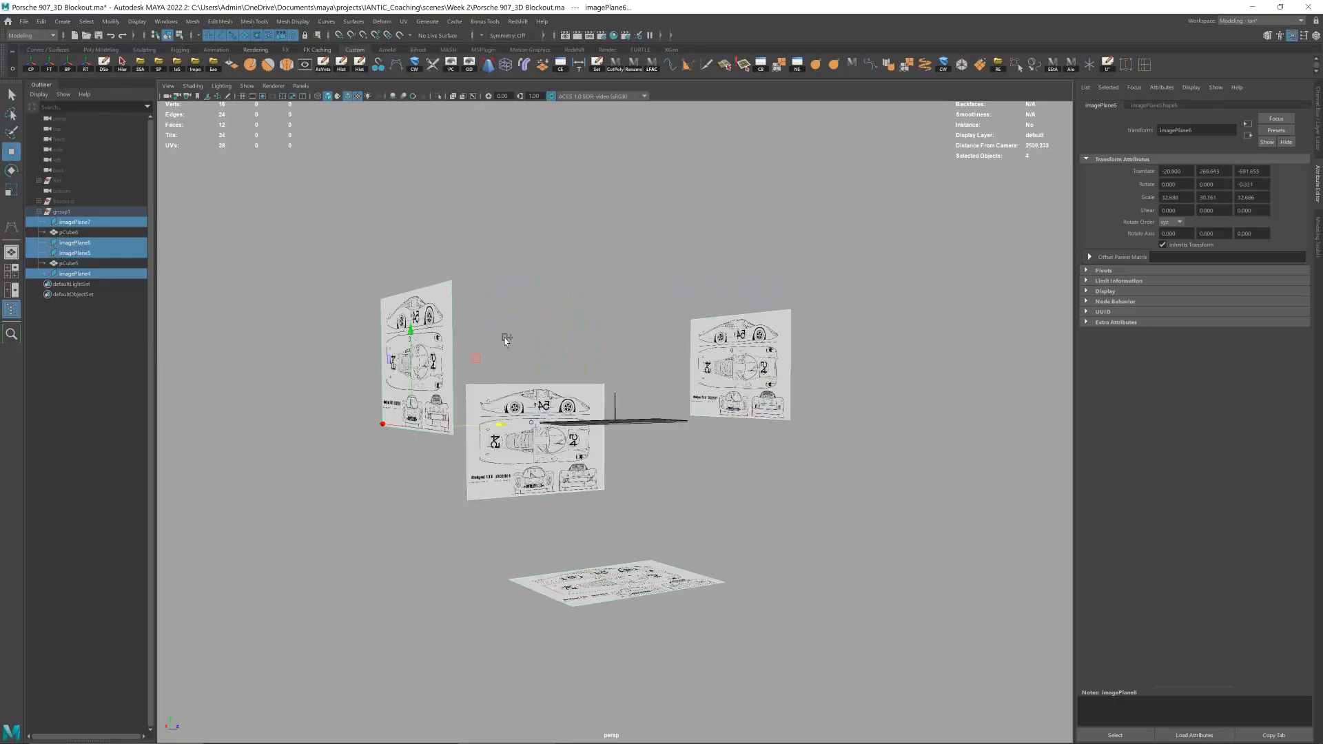
{"action": "left_click", "coordinate": [1317, 131]}
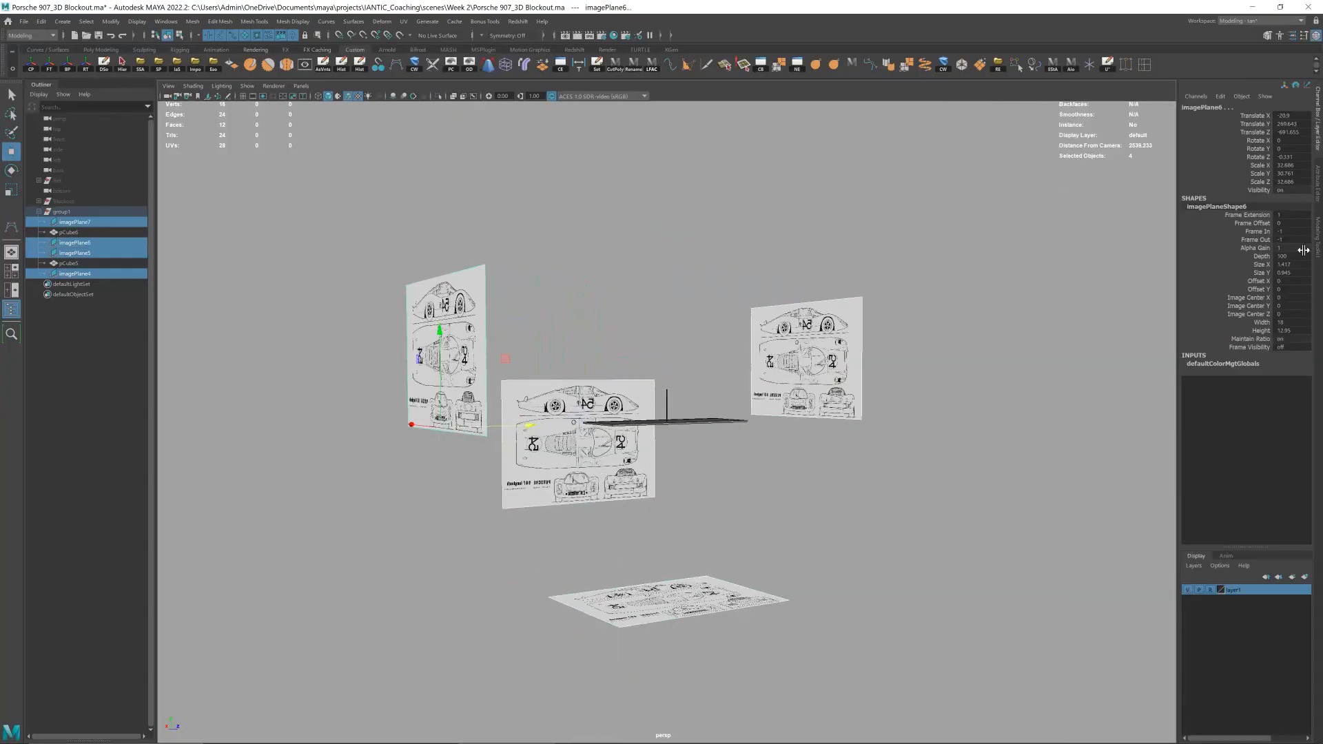
{"action": "left_click", "coordinate": [1305, 577]}
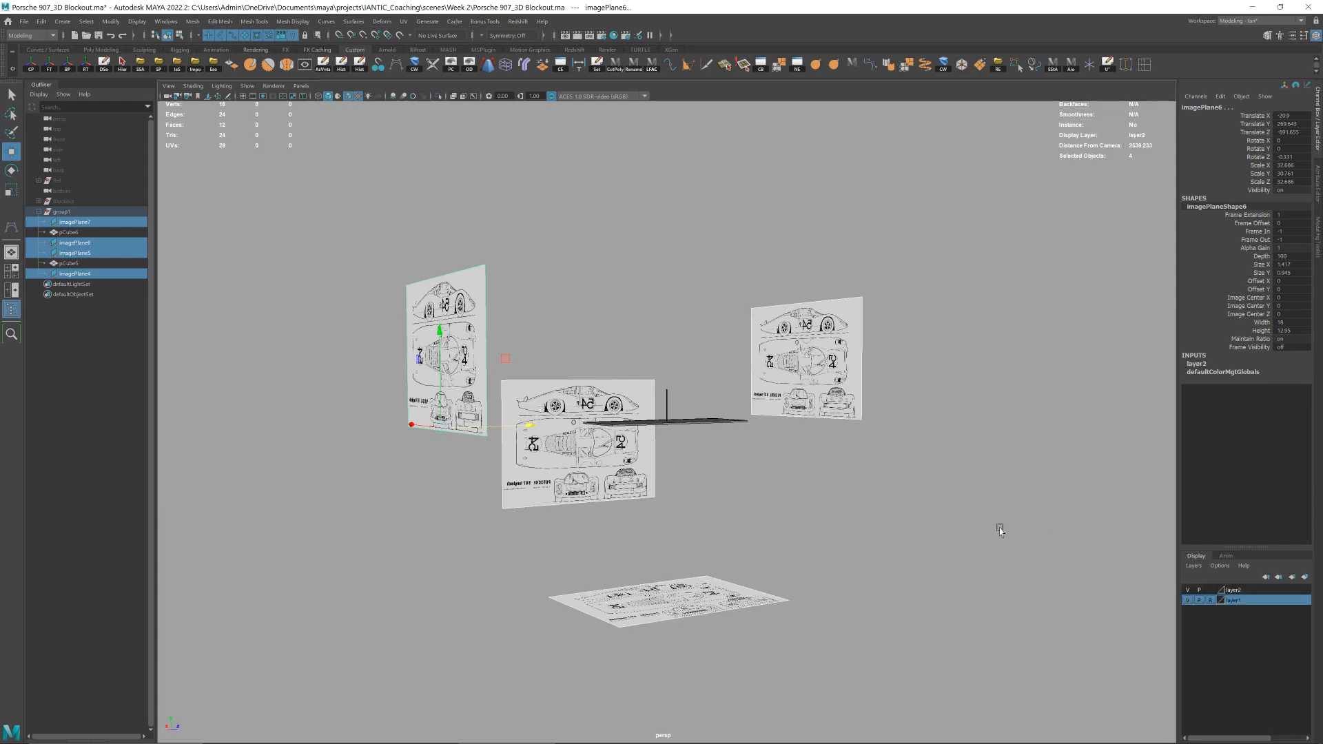
{"action": "left_click", "coordinate": [1000, 528]}
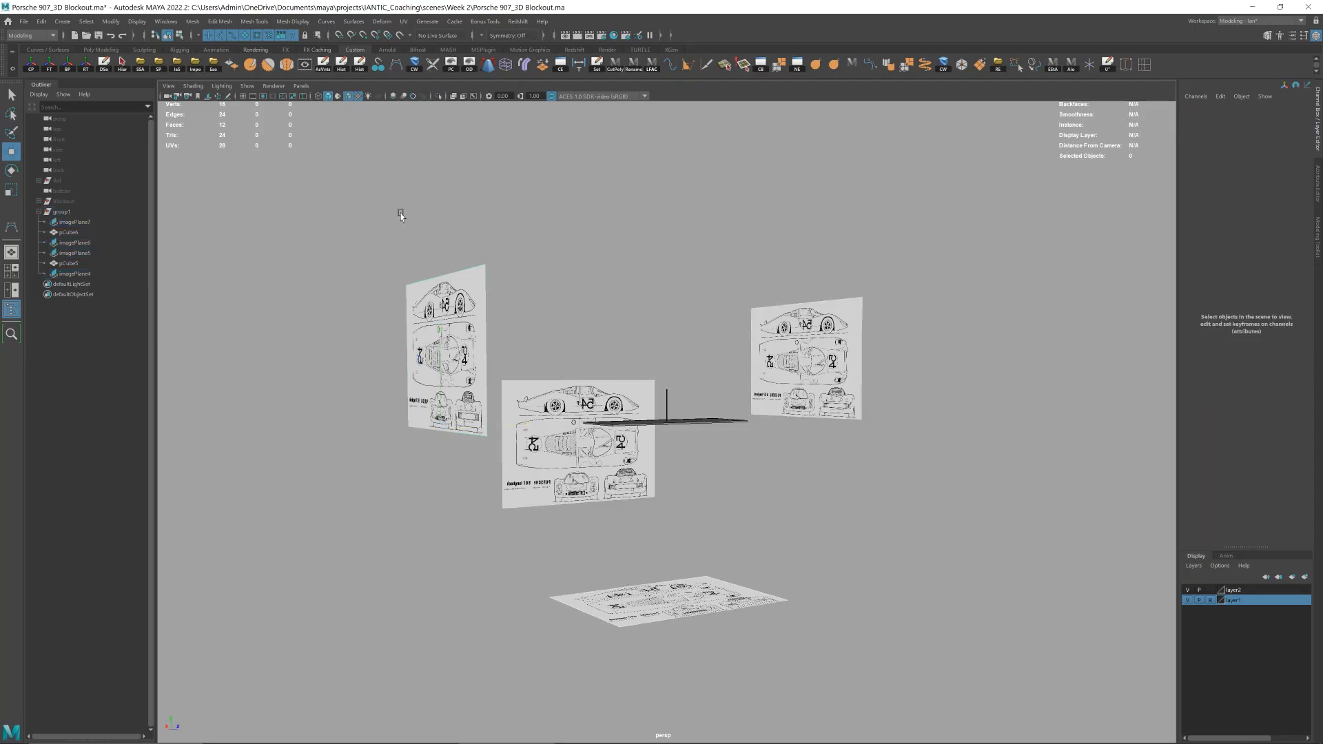
- Group the four image planes inside the existing parent group and name the new group "image"
{"action": "left_click", "coordinate": [484, 321]}
{"action": "left_click", "coordinate": [82, 253], "text": "ctrl"}
{"action": "left_click", "coordinate": [85, 274], "text": "ctrl"}
{"action": "left_click", "coordinate": [83, 223], "text": "ctrl"}
{"action": "key", "text": "ctrl+g"}
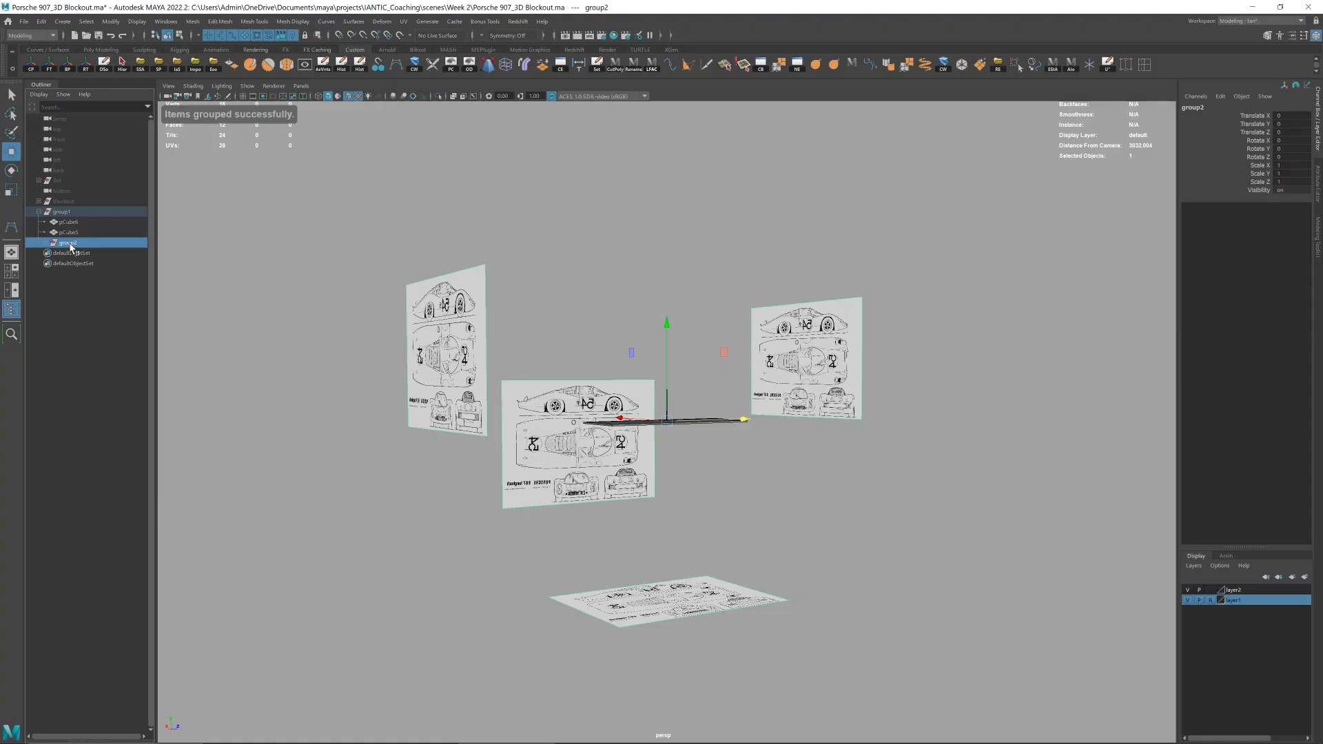
{"action": "double_click", "coordinate": [69, 243]}
{"action": "type", "text": "r"}
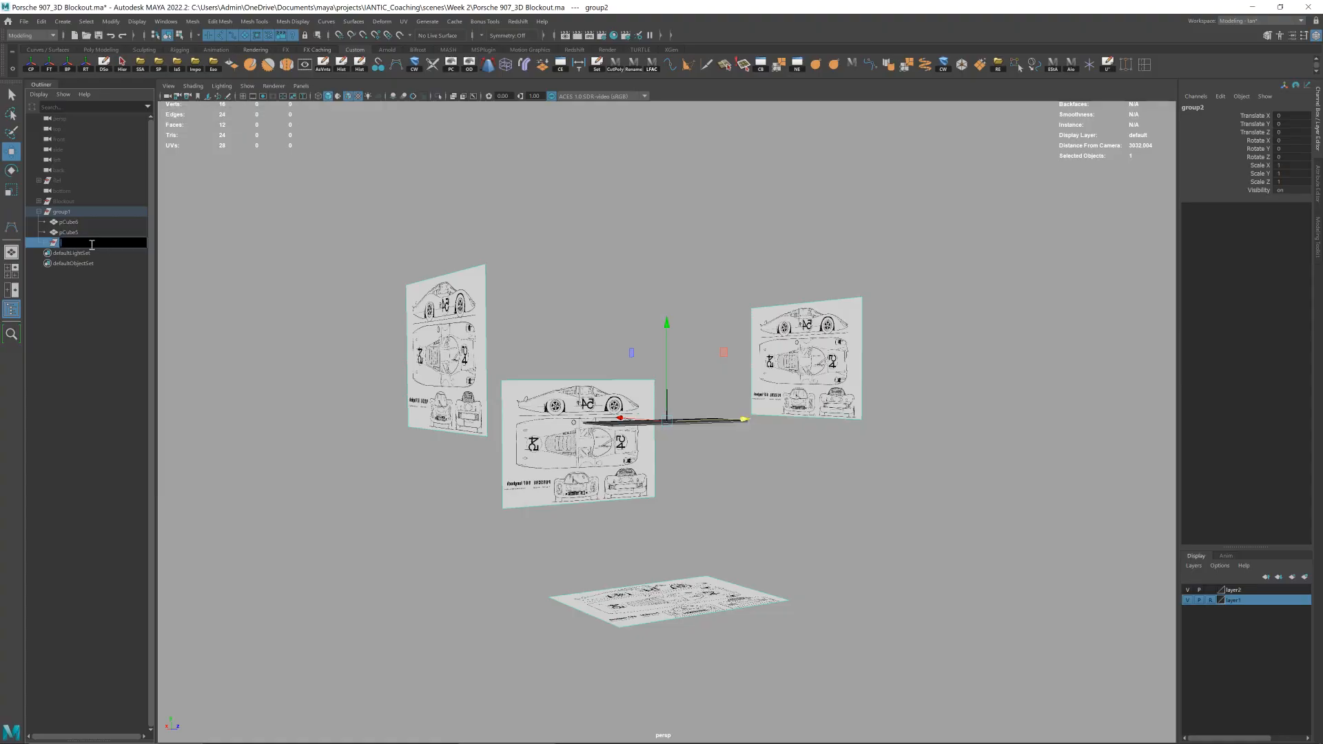
{"action": "type", "text": "mage"}
{"action": "key", "text": "Return"}
- Set the Alpha Gain of the front and rear image planes to 0.6
{"action": "left_click", "coordinate": [482, 282]}
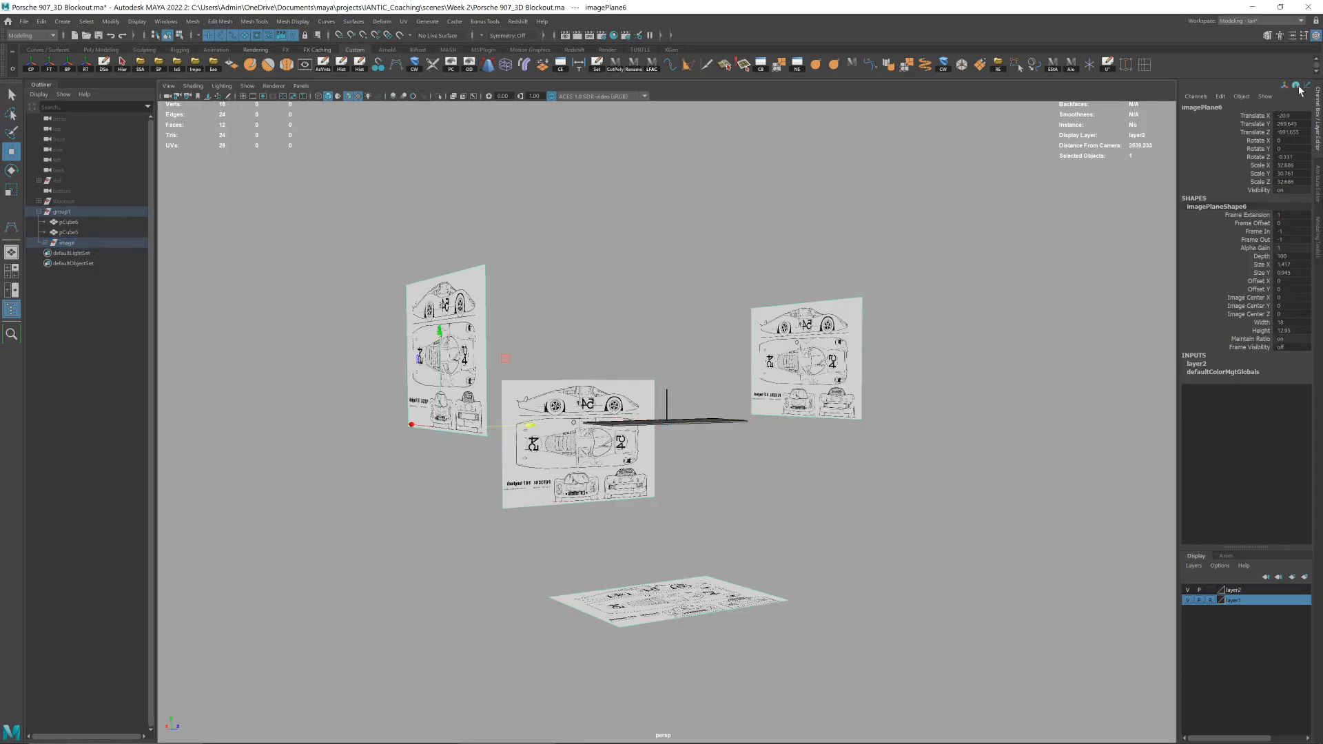
{"action": "left_click", "coordinate": [1298, 87]}
{"action": "left_click_drag", "start_coordinate": [1192, 258], "coordinate": [1148, 257]}
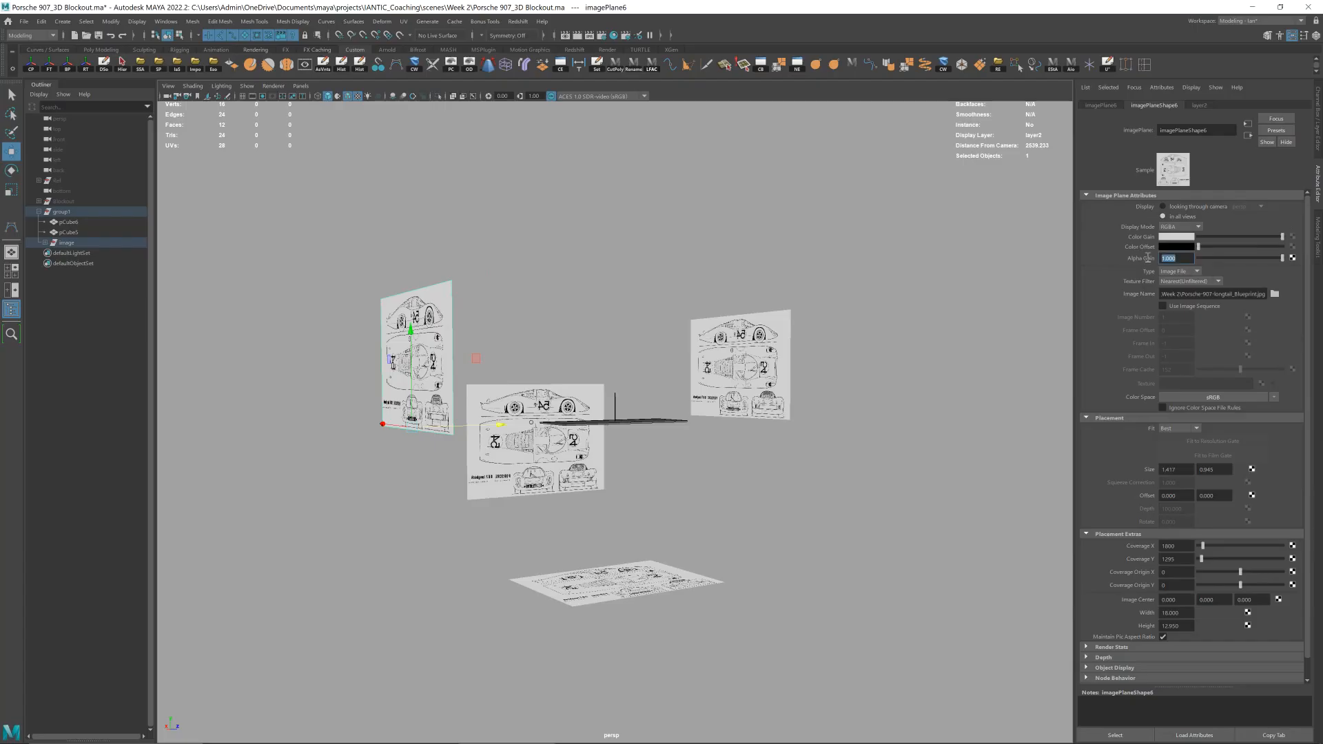
{"action": "type", "text": "0.6"}
{"action": "key", "text": "Return"}
{"action": "left_click", "coordinate": [779, 348]}
{"action": "type", "text": "0.6"}
{"action": "key", "text": "Return"}
- Set the Alpha Gain of the side and top-view image planes to 0.6
{"action": "left_click", "coordinate": [539, 399]}
{"action": "left_click_drag", "start_coordinate": [1179, 258], "coordinate": [1149, 259]}
{"action": "type", "text": ".6"}
{"action": "key", "text": "Return"}
{"action": "left_click", "coordinate": [682, 579]}
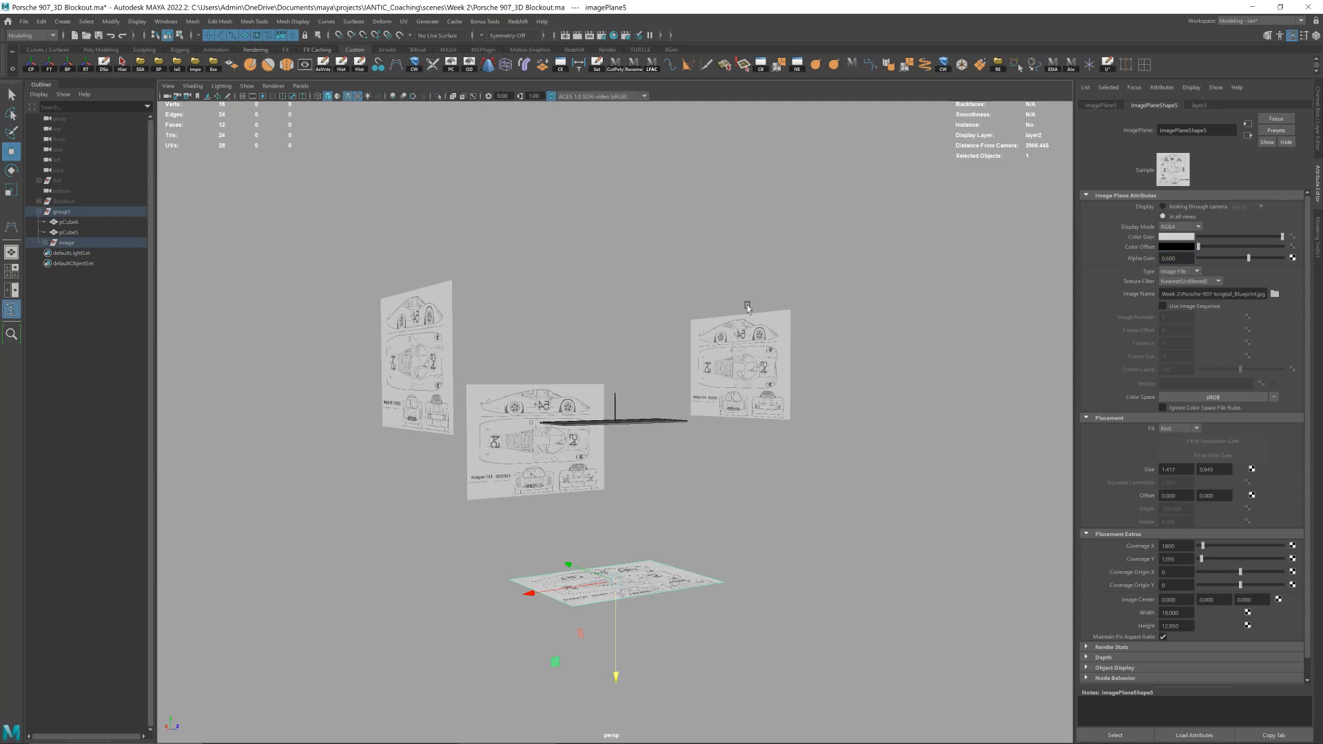
{"action": "left_click", "coordinate": [808, 281]}
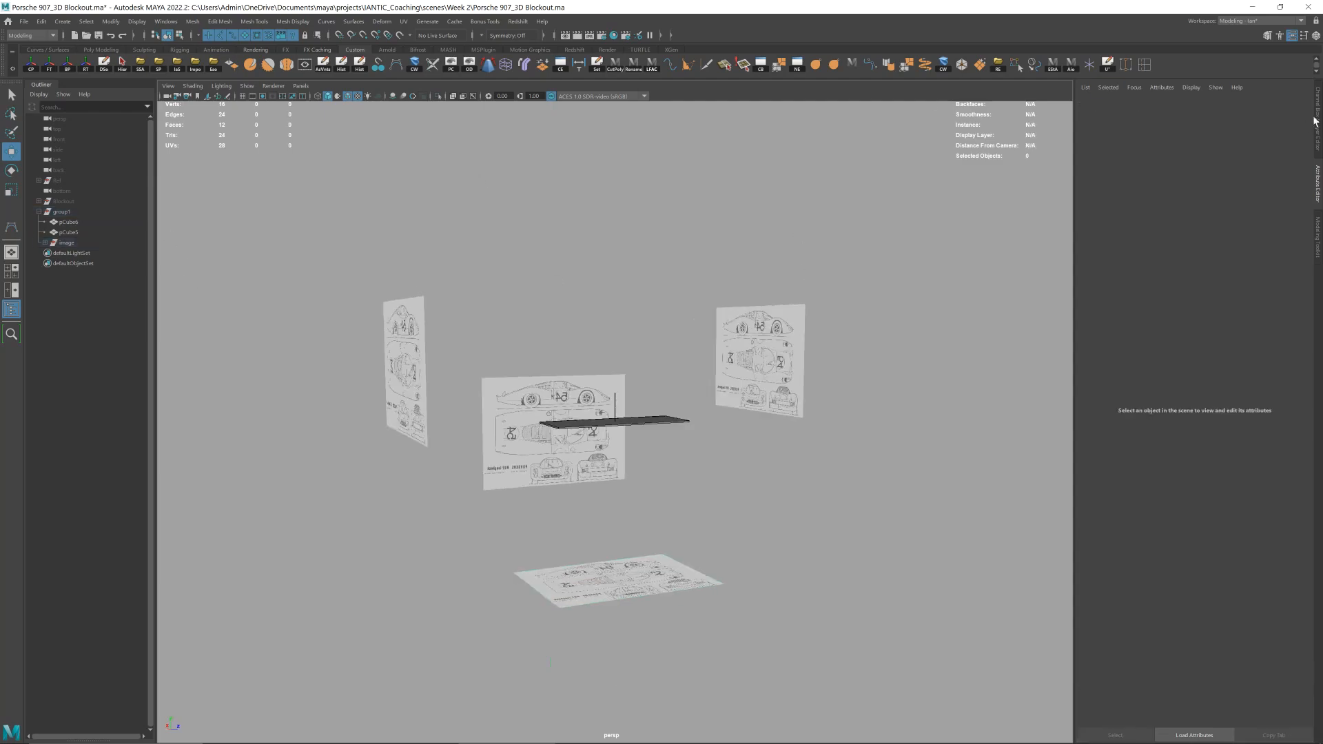
- Switch the image planes' display layer, layer2, to reference mode
{"action": "left_click", "coordinate": [1316, 121]}
{"action": "left_click", "coordinate": [1211, 591]}
{"action": "left_click", "coordinate": [1211, 590]}
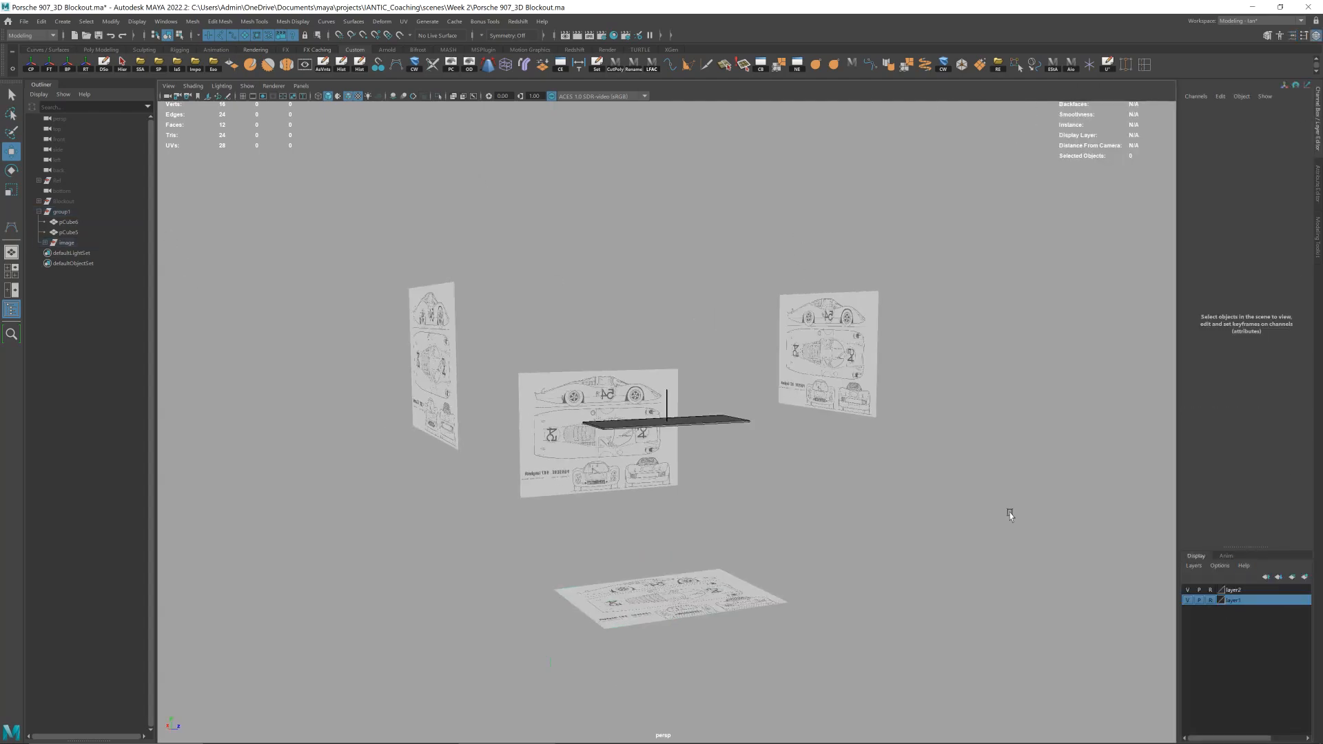
- Group the two reference cubes and name the group "guide"
{"action": "left_click_drag", "start_coordinate": [402, 283], "coordinate": [502, 442]}
{"action": "left_click_drag", "start_coordinate": [583, 389], "coordinate": [629, 626]}
{"action": "left_click", "coordinate": [631, 626]}
{"action": "left_click_drag", "start_coordinate": [706, 360], "coordinate": [659, 431]}
{"action": "key", "text": "ctrl+g"}
{"action": "double_click", "coordinate": [70, 233]}
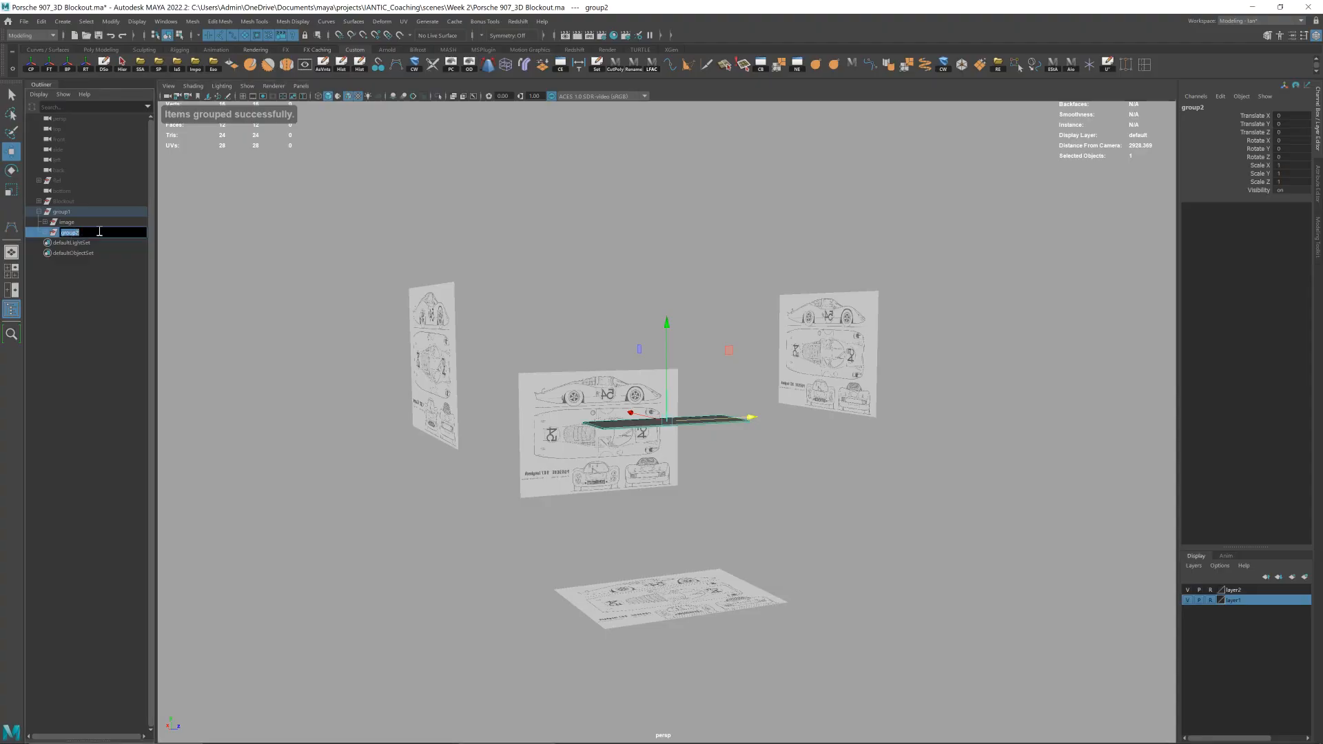
{"action": "type", "text": "guide"}
{"action": "key", "text": "Return"}
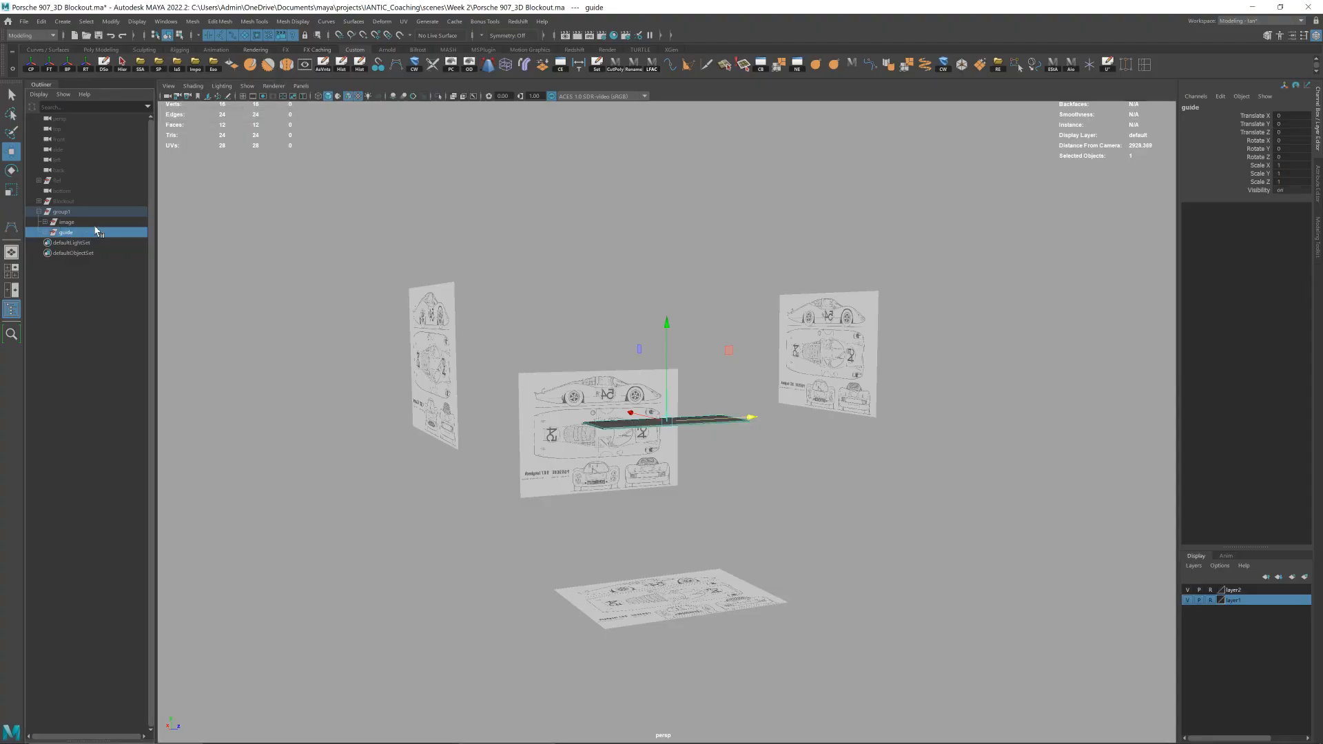
- Rename the parent group containing the image and guide groups as "ref"
{"action": "left_click", "coordinate": [62, 213]}
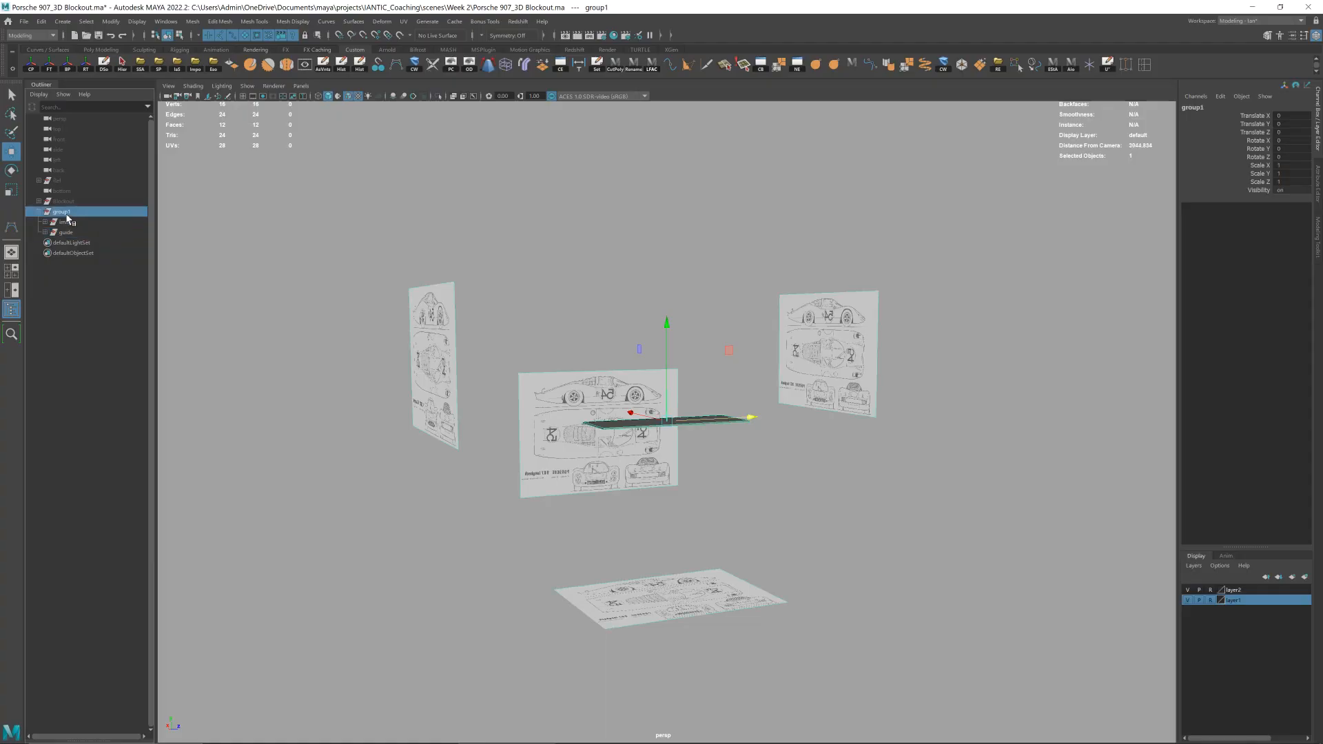
{"action": "double_click", "coordinate": [62, 212]}
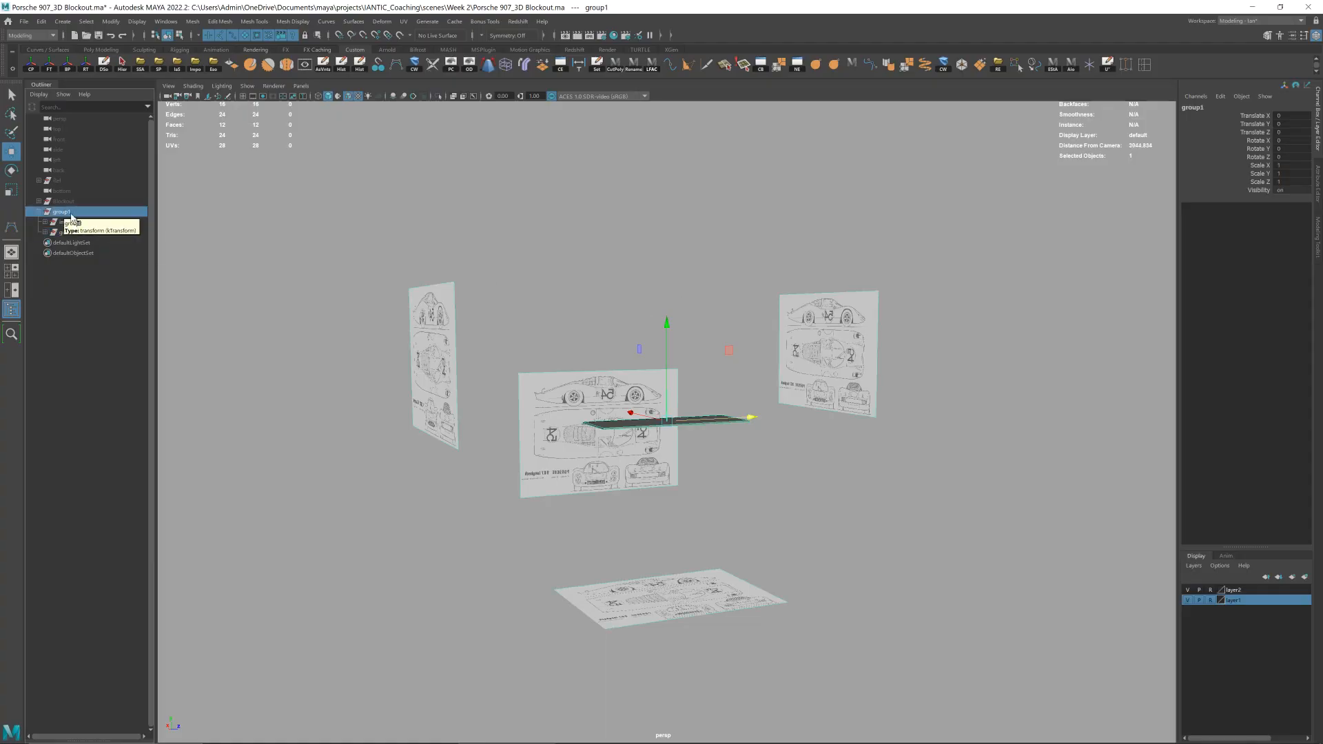
{"action": "type", "text": "ref"}
{"action": "key", "text": "Return"}
{"action": "left_click", "coordinate": [610, 242]}
{"action": "left_click_drag", "start_coordinate": [679, 274], "coordinate": [624, 303], "text": "alt"}
{"action": "left_click_drag", "start_coordinate": [806, 260], "coordinate": [566, 476]}
{"action": "left_click_drag", "start_coordinate": [738, 252], "coordinate": [766, 252], "text": "alt"}
{"action": "left_click", "coordinate": [766, 252]}
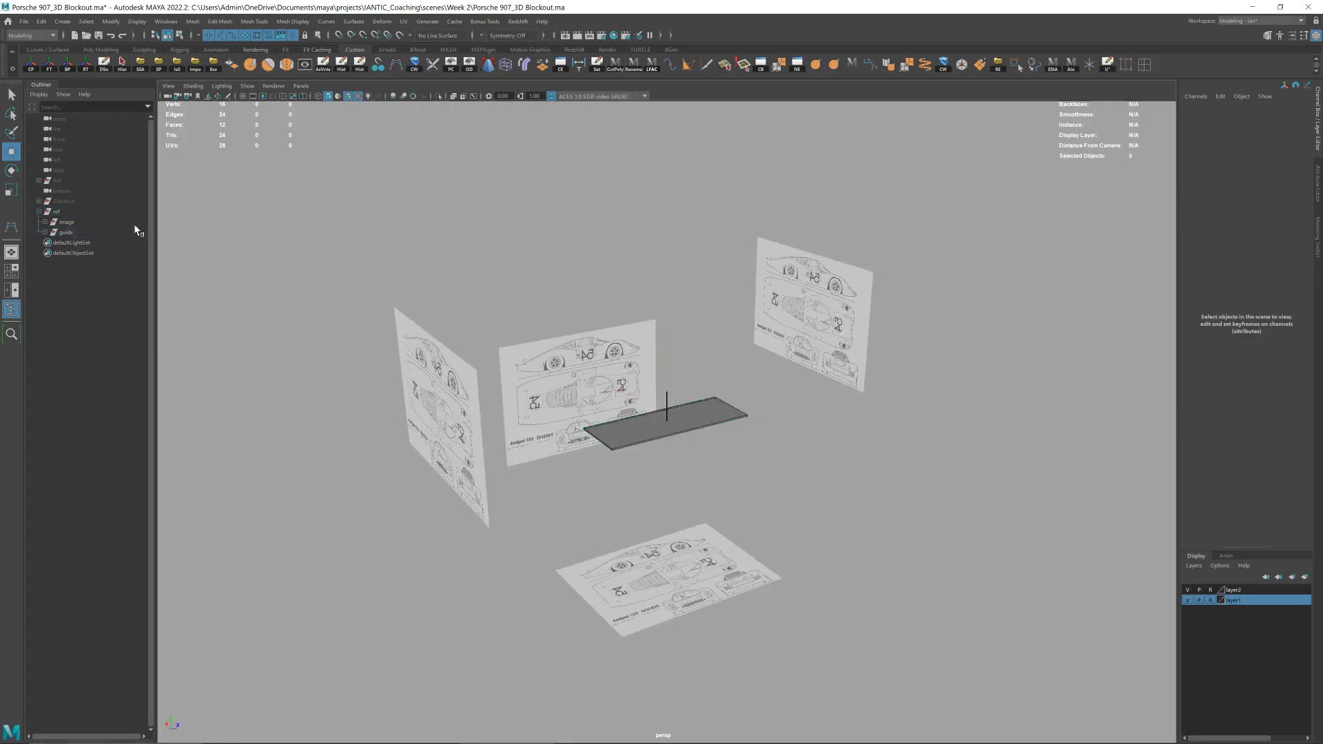
- Hide the guide group containing the reference cubes
{"action": "left_click", "coordinate": [67, 222]}
{"action": "left_click", "coordinate": [93, 233]}
{"action": "key", "text": "ctrl+h"}
{"action": "left_click", "coordinate": [699, 333]}
{"action": "scroll", "coordinate": [700, 334], "scroll_direction": "up", "scroll_amount": 3}
- Open the front view and expand the image group to examine which image planes overlap there
{"action": "key", "text": "space"}
{"action": "left_click_drag", "start_coordinate": [701, 334], "coordinate": [648, 344]}
{"action": "key", "text": "space"}
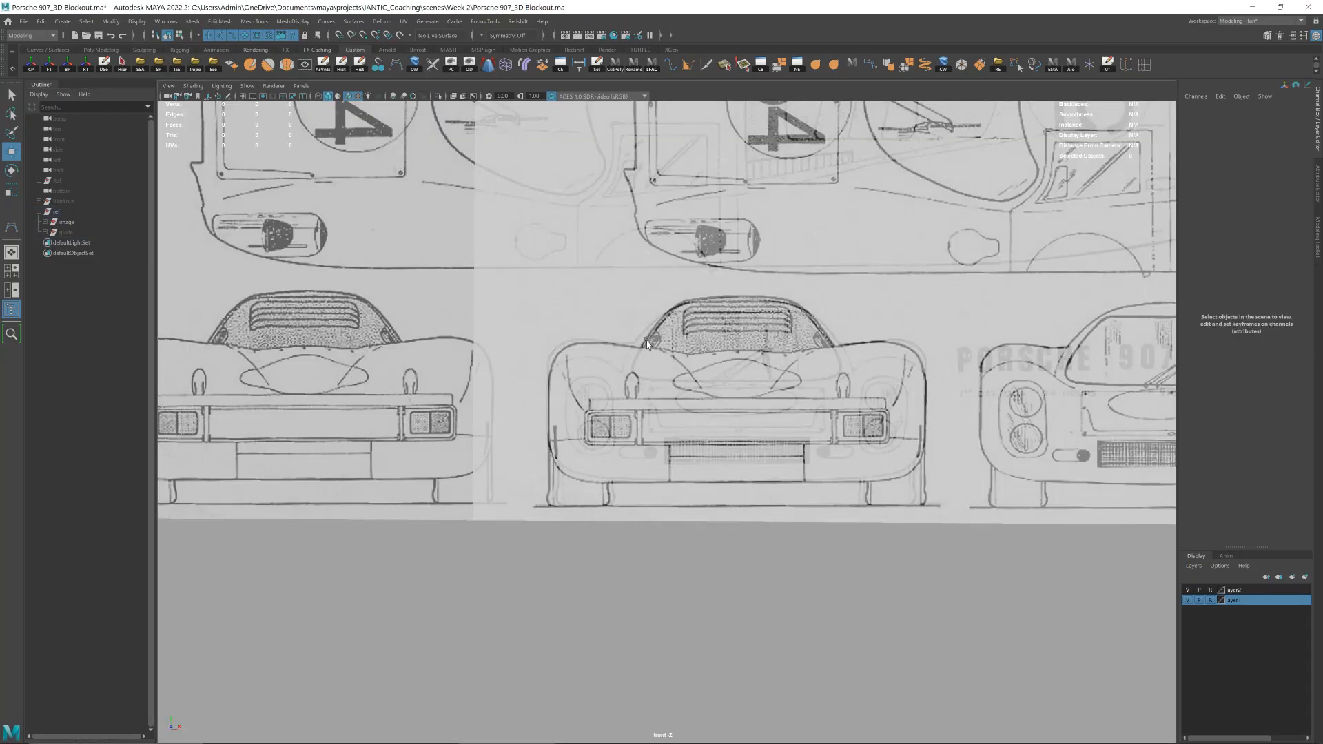
{"action": "left_click", "coordinate": [67, 222]}
{"action": "left_click", "coordinate": [45, 222]}
{"action": "left_click", "coordinate": [81, 243]}
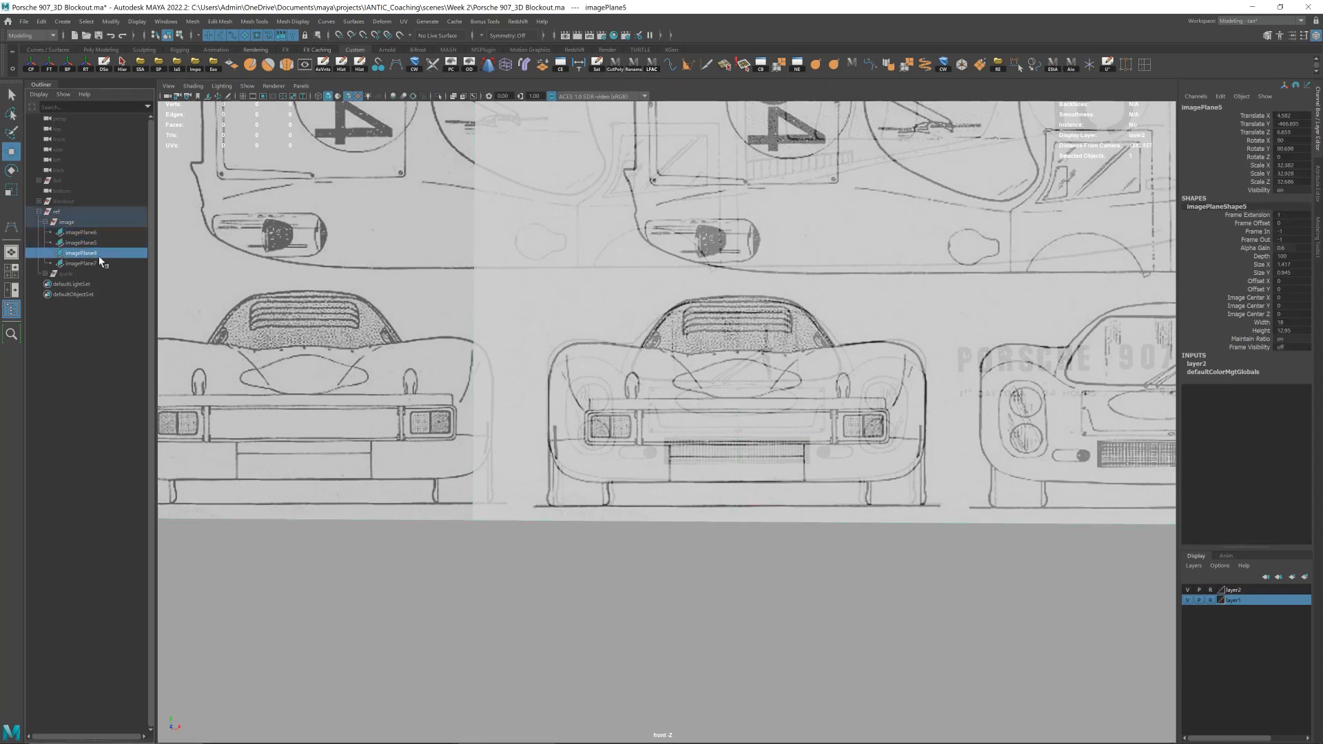
{"action": "left_click", "coordinate": [103, 263]}
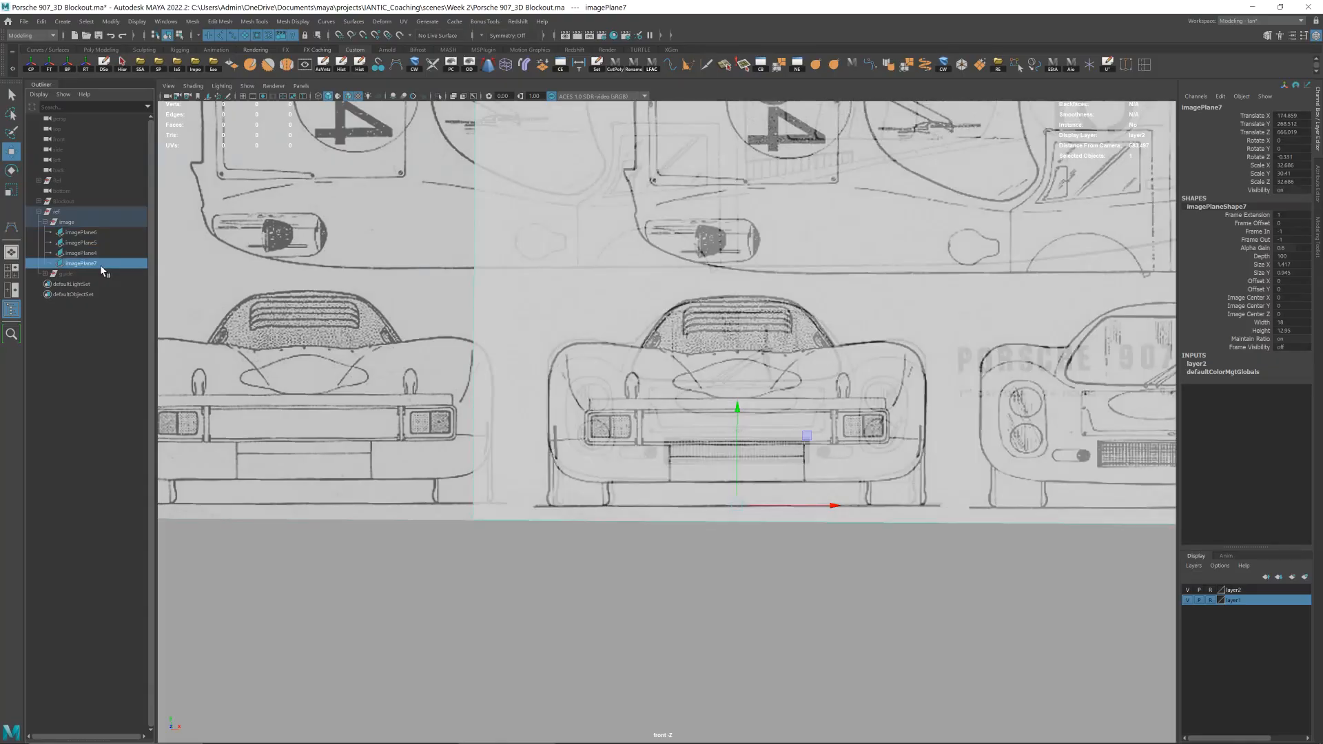
{"action": "left_click", "coordinate": [408, 543]}
- Inspect the back view with the front image plane temporarily hidden, and show that plane again
{"action": "key", "text": "space"}
{"action": "left_click", "coordinate": [584, 415]}
{"action": "left_click", "coordinate": [591, 414]}
{"action": "key", "text": "space"}
{"action": "left_click", "coordinate": [545, 331]}
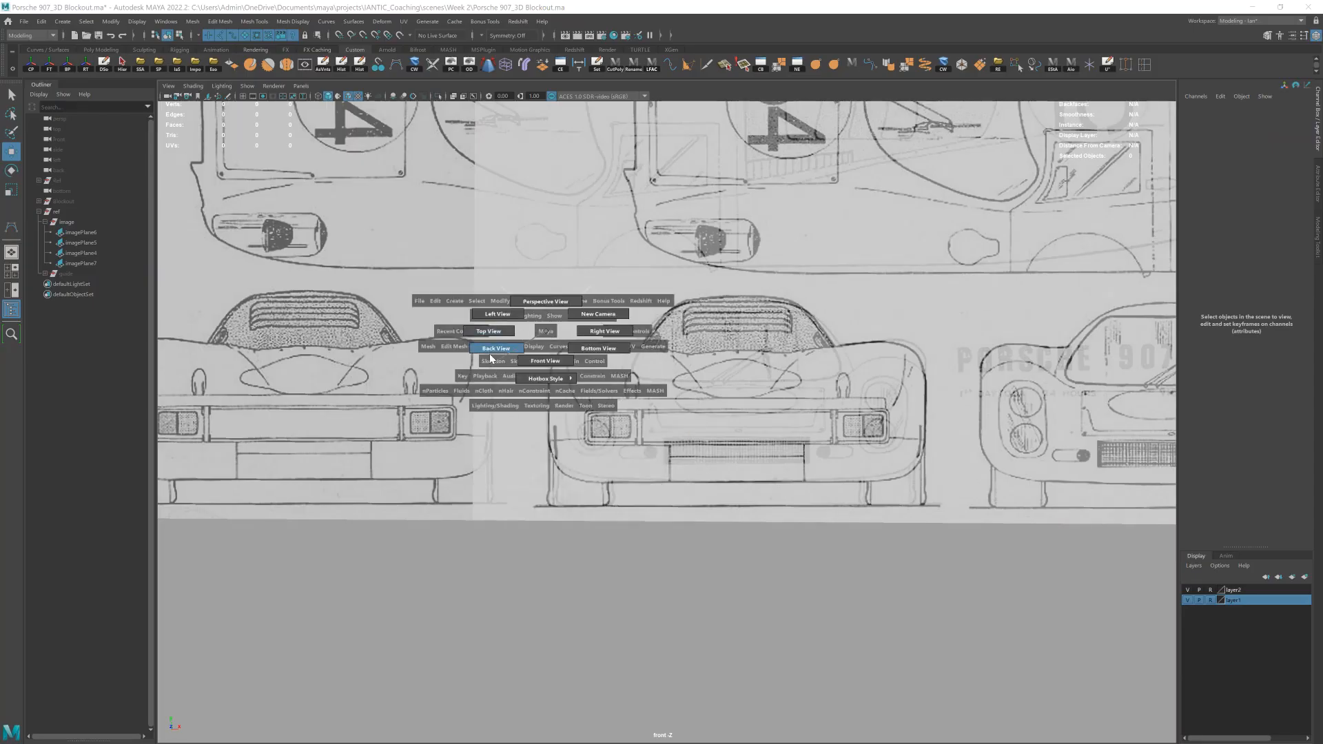
{"action": "left_click", "coordinate": [496, 348]}
{"action": "left_click", "coordinate": [86, 233]}
{"action": "left_click", "coordinate": [802, 443]}
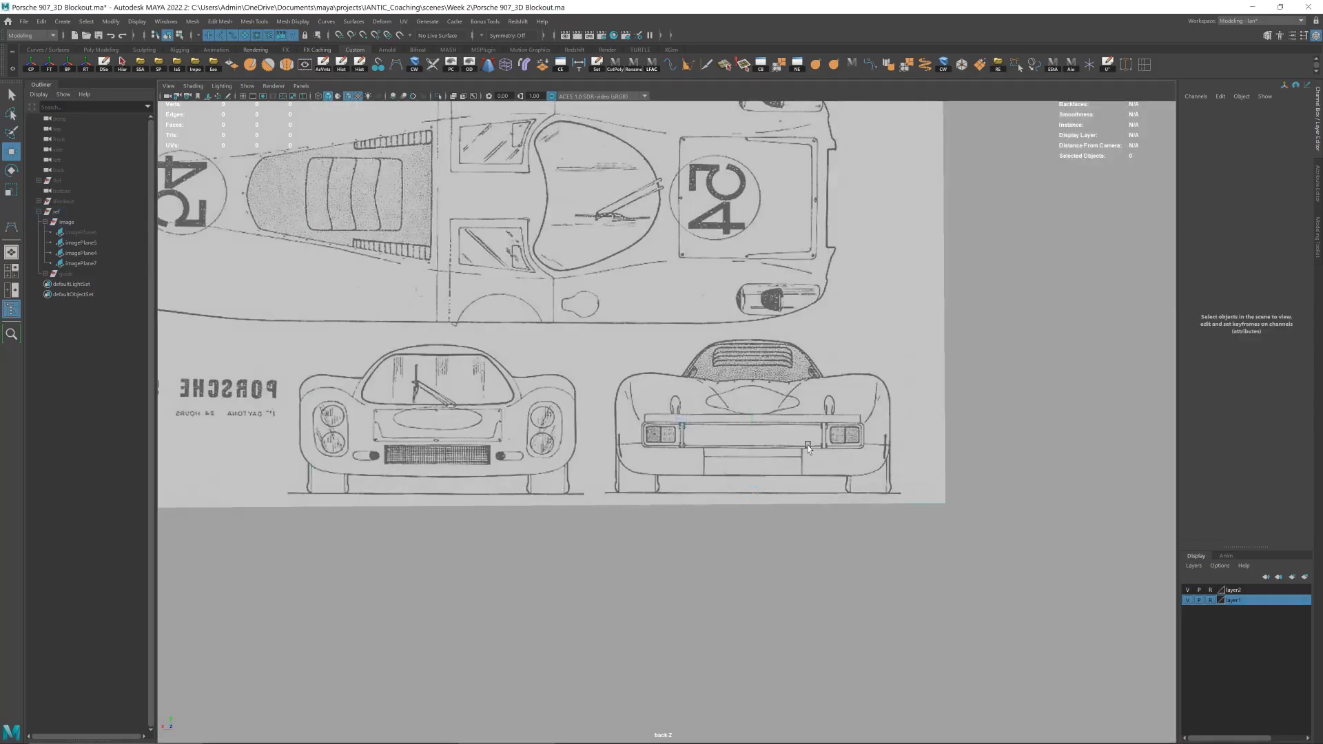
{"action": "scroll", "coordinate": [801, 443], "scroll_direction": "up", "scroll_amount": 2}
{"action": "key", "text": "h"}
{"action": "left_click", "coordinate": [68, 233]}
{"action": "key", "text": "h"}
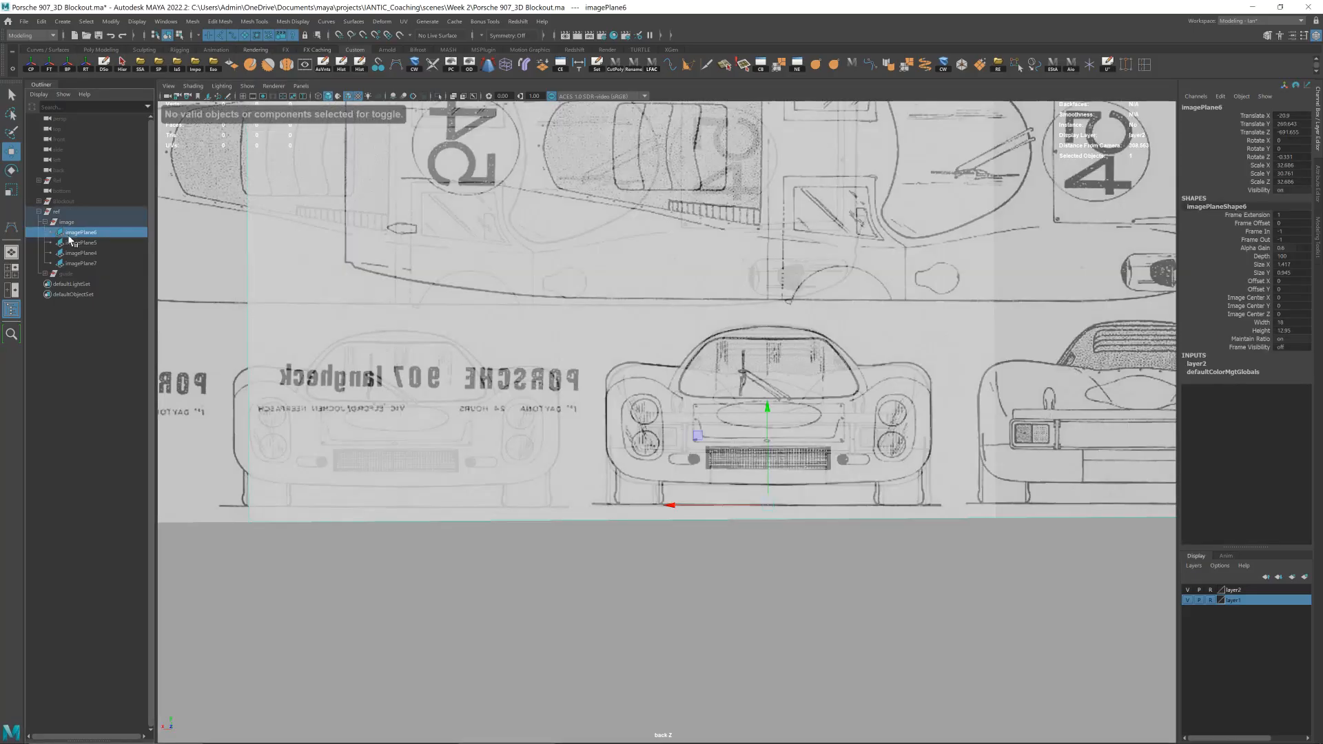
- Set the front image plane to display only when looking through the front camera, and check it in the front view
{"action": "key", "text": "space"}
{"action": "left_click_drag", "start_coordinate": [790, 436], "coordinate": [741, 366]}
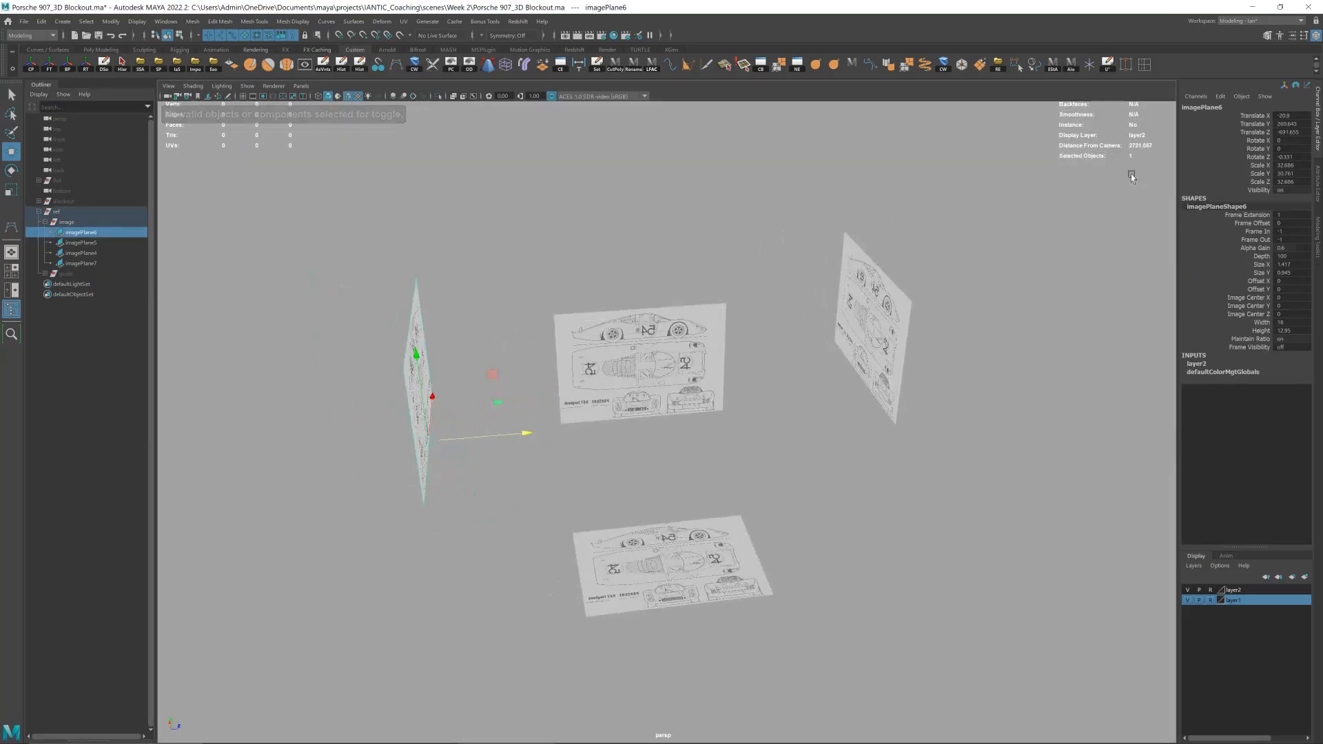
{"action": "left_click", "coordinate": [1318, 197]}
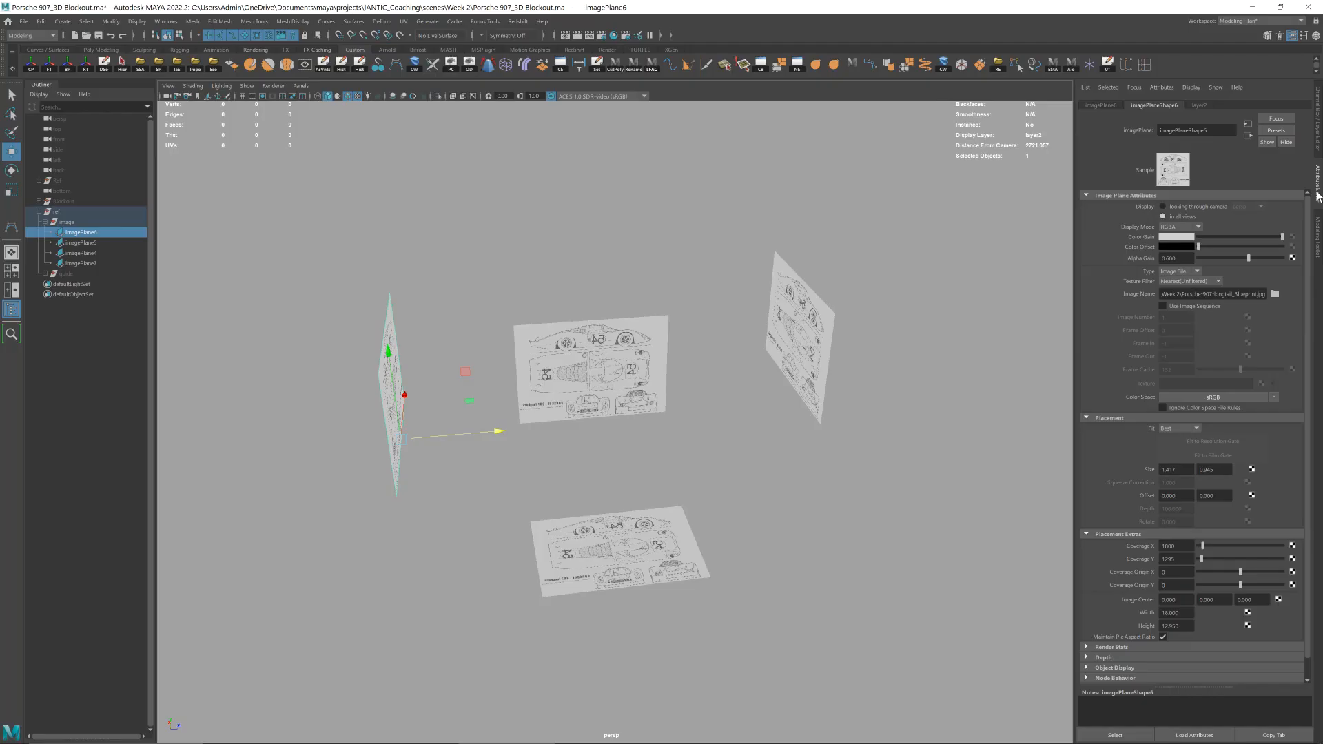
{"action": "left_click", "coordinate": [1179, 208]}
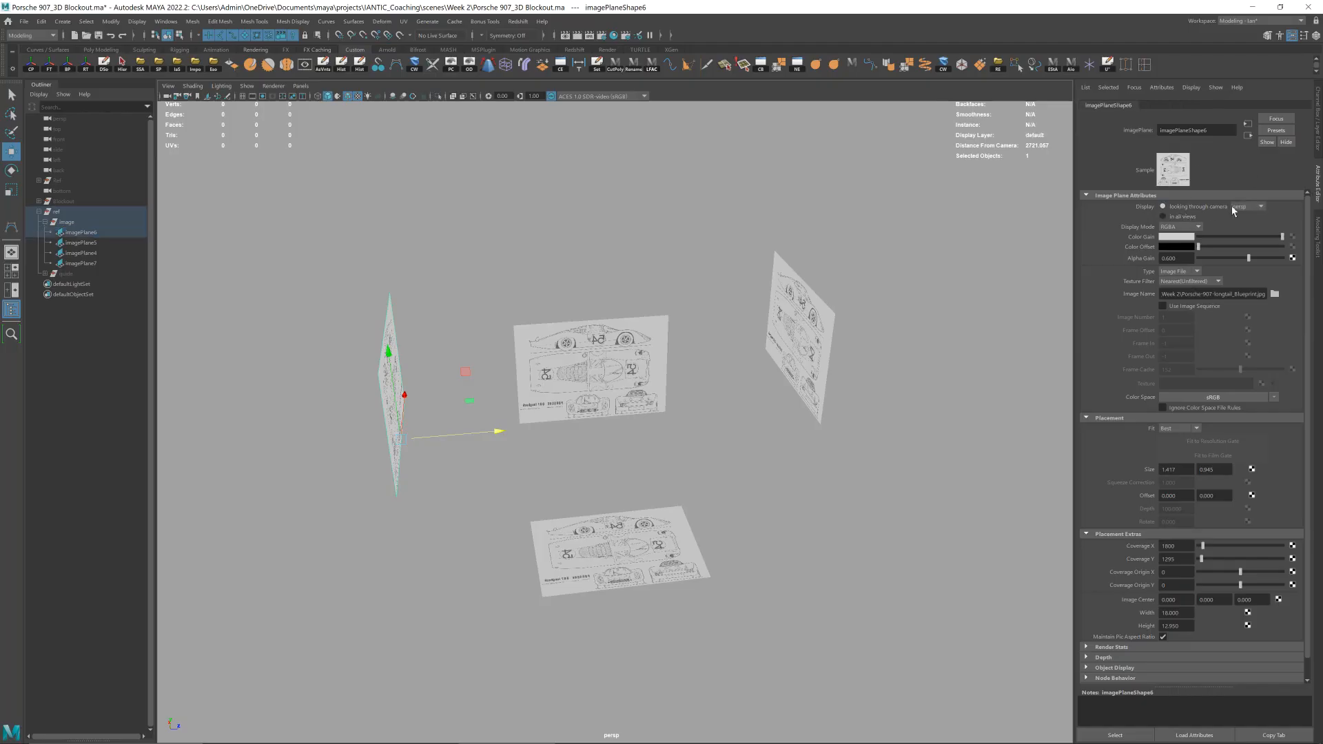
{"action": "left_click", "coordinate": [1236, 206]}
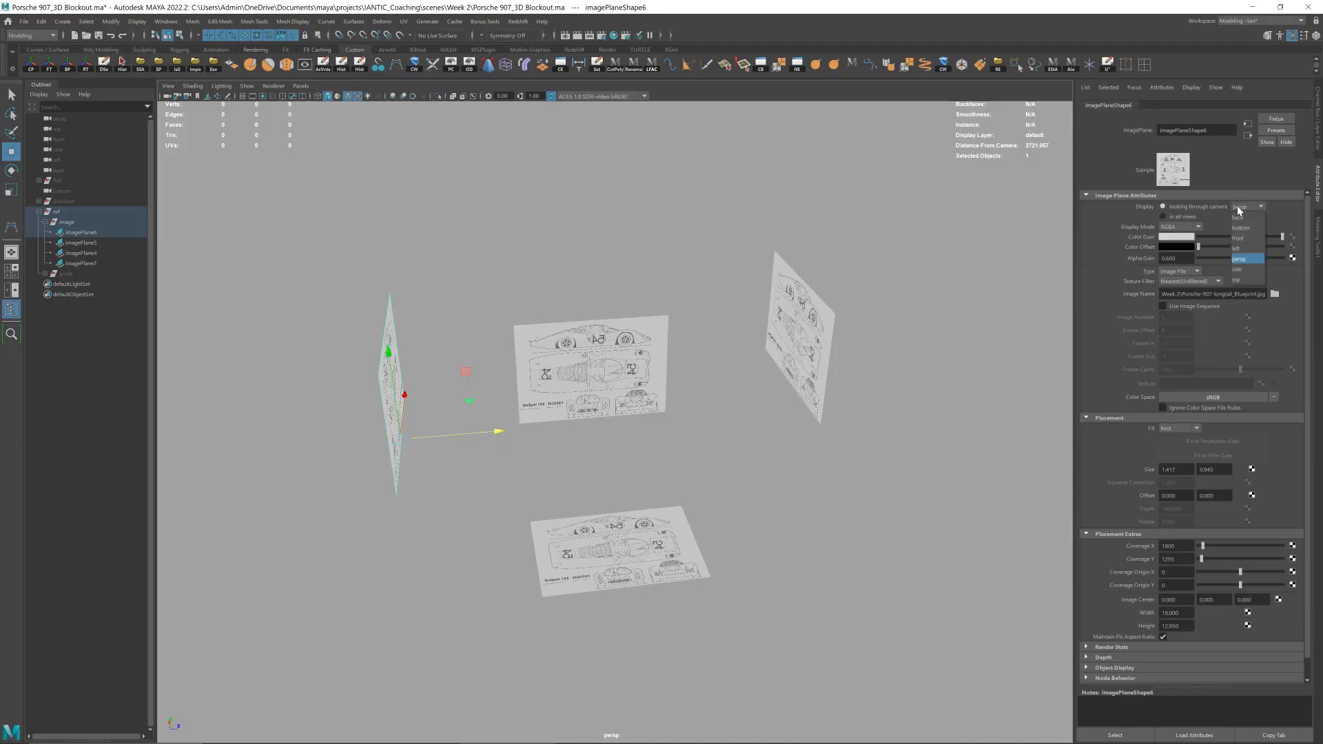
{"action": "left_click", "coordinate": [1246, 241]}
{"action": "key", "text": "space"}
{"action": "left_click_drag", "start_coordinate": [860, 237], "coordinate": [866, 266]}
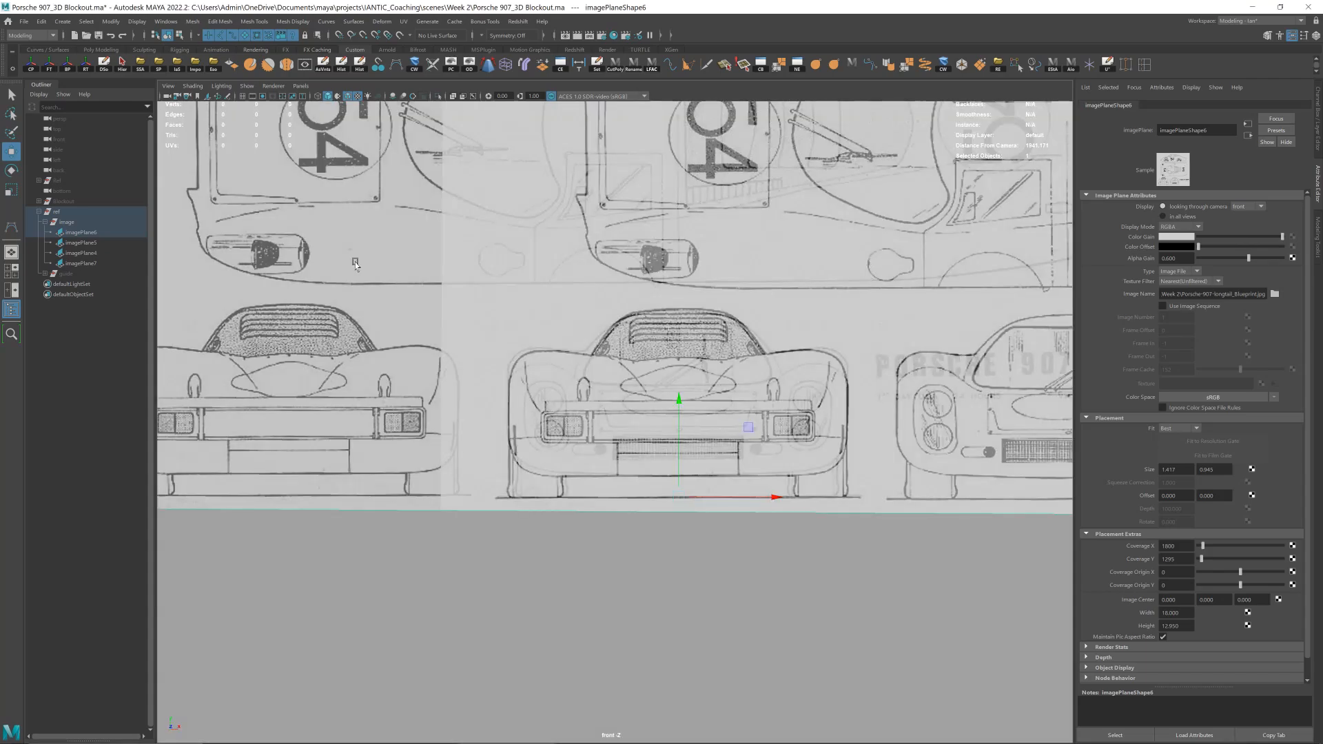
- Set the rear image plane, imagePlane7, to display only when looking through the back camera
{"action": "left_click", "coordinate": [81, 264]}
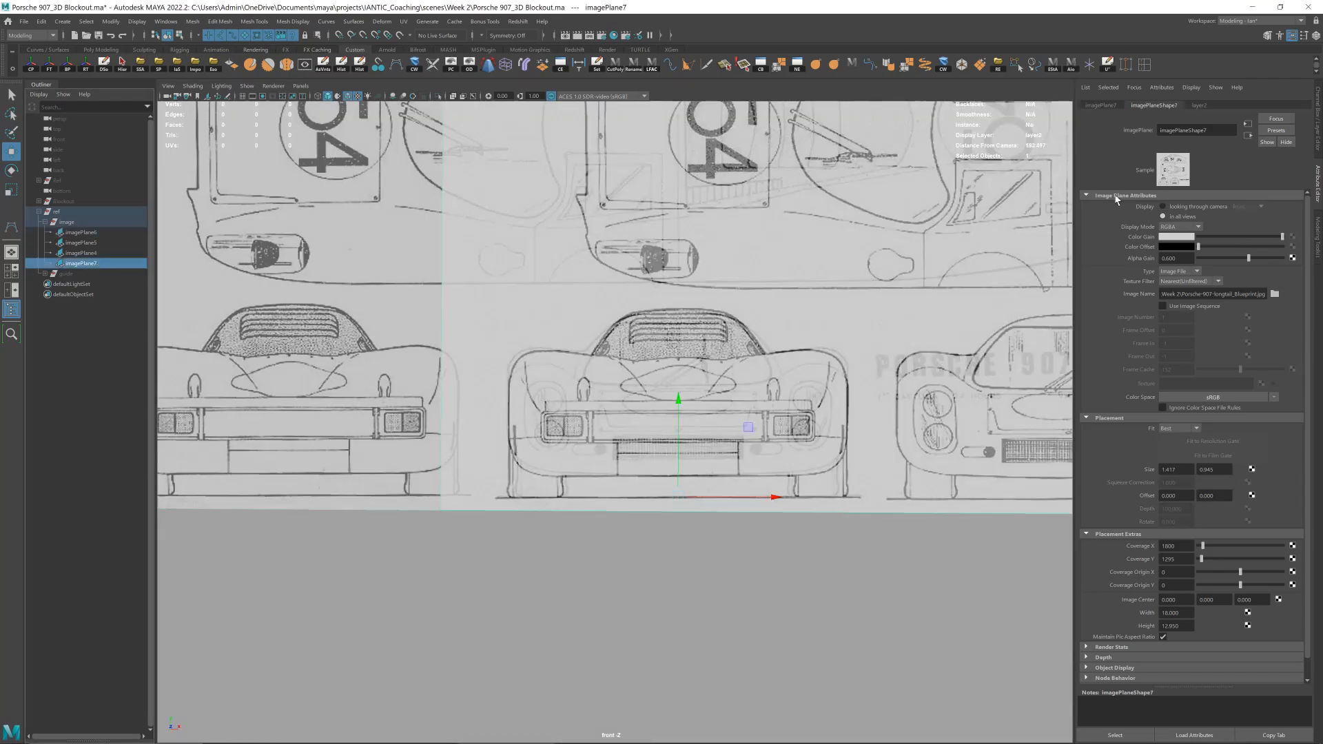
{"action": "left_click", "coordinate": [1180, 207]}
{"action": "left_click", "coordinate": [1248, 206]}
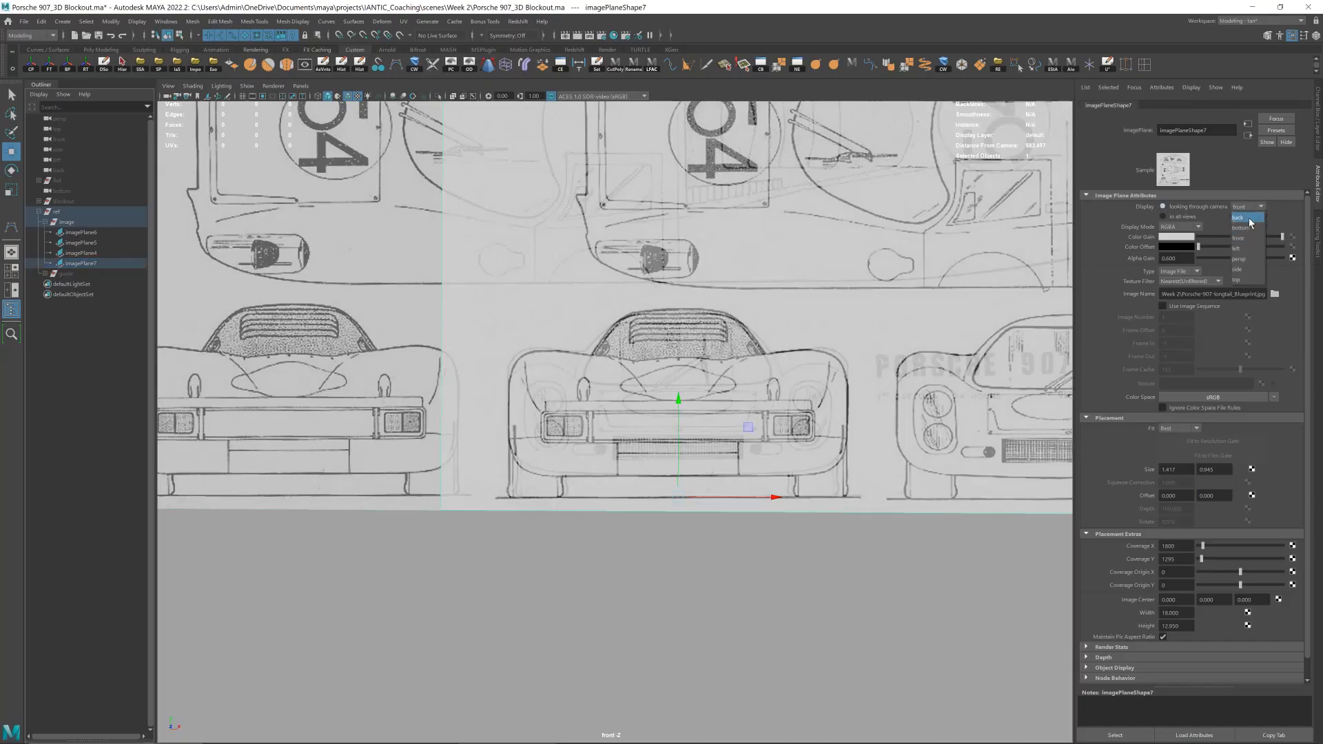
{"action": "left_click", "coordinate": [1244, 233]}
- Return to the perspective view and select the front image plane in the image group
{"action": "left_click", "coordinate": [827, 583]}
{"action": "key", "text": "space"}
{"action": "left_click_drag", "start_coordinate": [832, 380], "coordinate": [762, 356]}
{"action": "key", "text": "space"}
{"action": "left_click", "coordinate": [80, 233]}
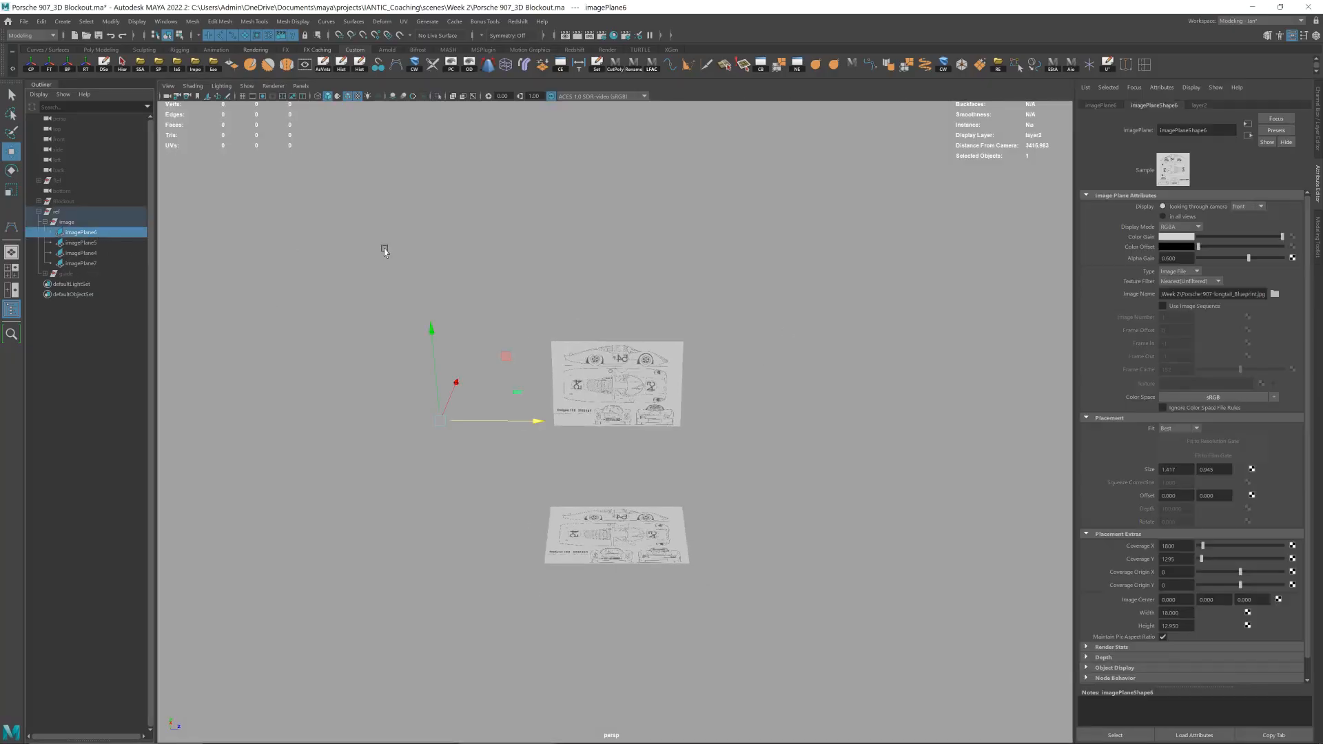
- Rename the front image plane as front and the rear image plane as back
{"action": "double_click", "coordinate": [91, 233]}
{"action": "type", "text": "front"}
{"action": "key", "text": "Return"}
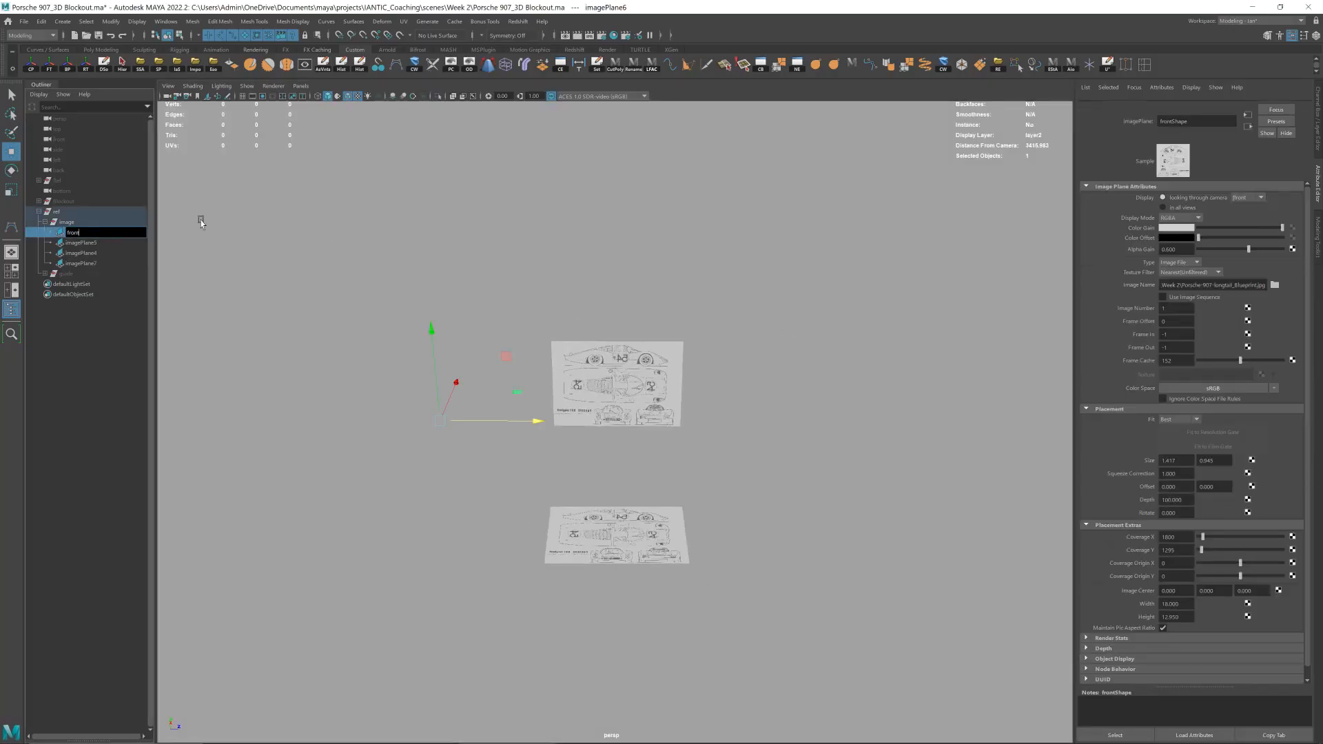
{"action": "double_click", "coordinate": [102, 264]}
{"action": "type", "text": "back"}
{"action": "key", "text": "Return"}
- Check the back image plane's display camera and examine its position among the blueprints in the perspective view
{"action": "left_click", "coordinate": [1241, 207]}
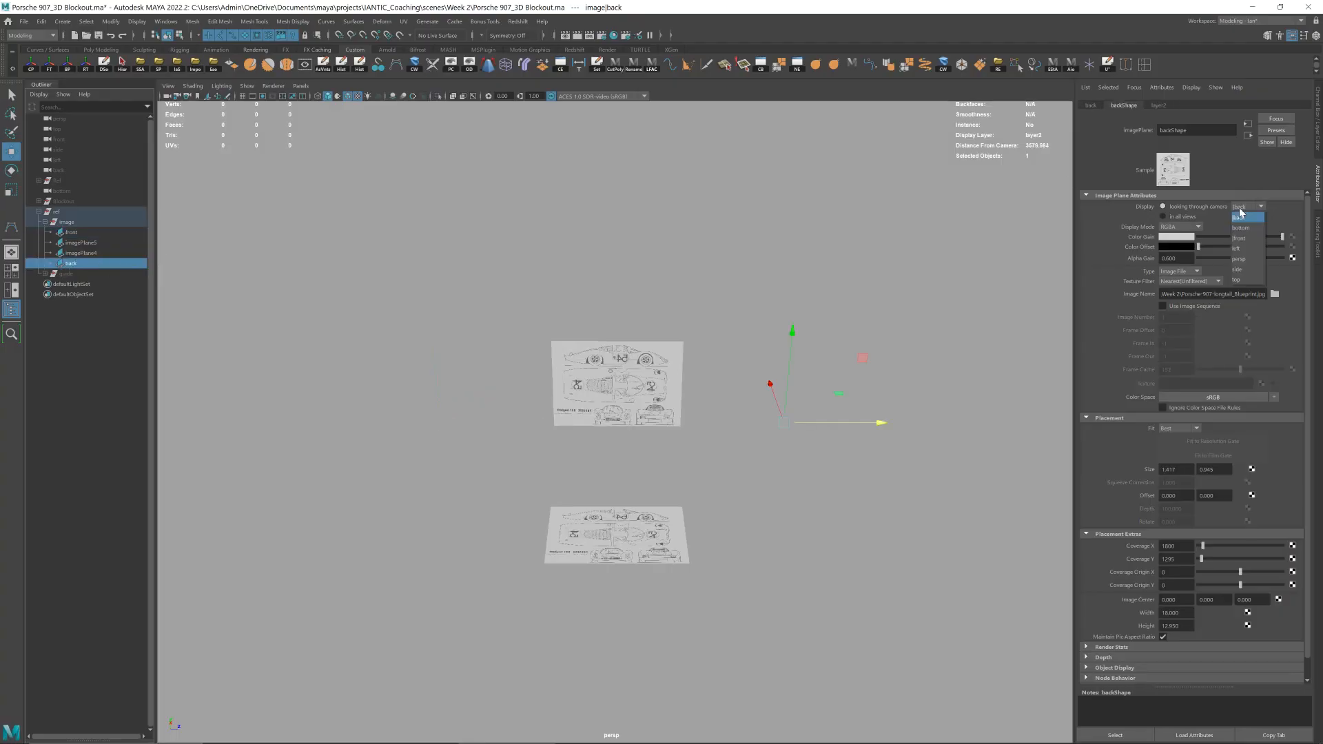
{"action": "left_click", "coordinate": [999, 295]}
{"action": "left_click", "coordinate": [179, 279]}
{"action": "left_click", "coordinate": [71, 264]}
{"action": "left_click_drag", "start_coordinate": [788, 316], "coordinate": [832, 324], "text": "alt"}
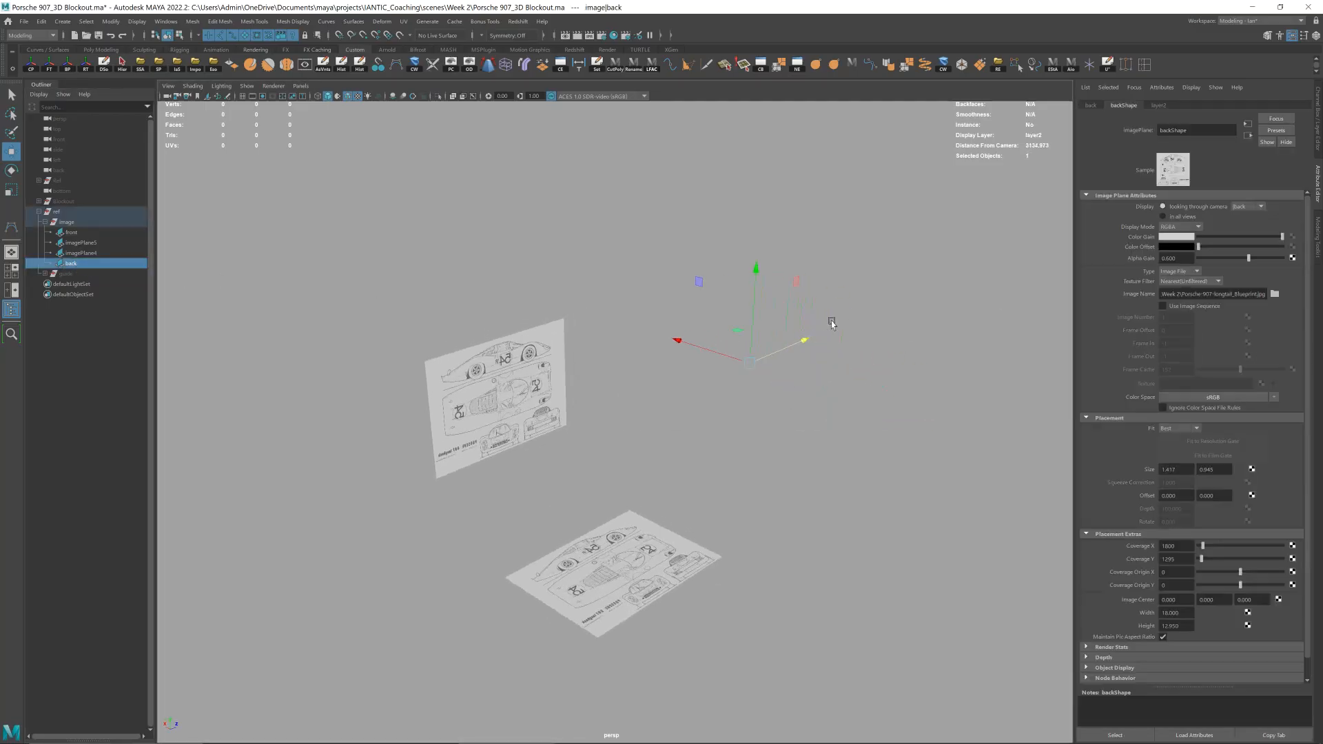
{"action": "key", "text": "space"}
{"action": "left_click_drag", "start_coordinate": [766, 260], "coordinate": [855, 229]}
{"action": "scroll", "coordinate": [765, 284], "scroll_direction": "down", "scroll_amount": 1}
{"action": "key", "text": "space"}
{"action": "left_click", "coordinate": [864, 225]}
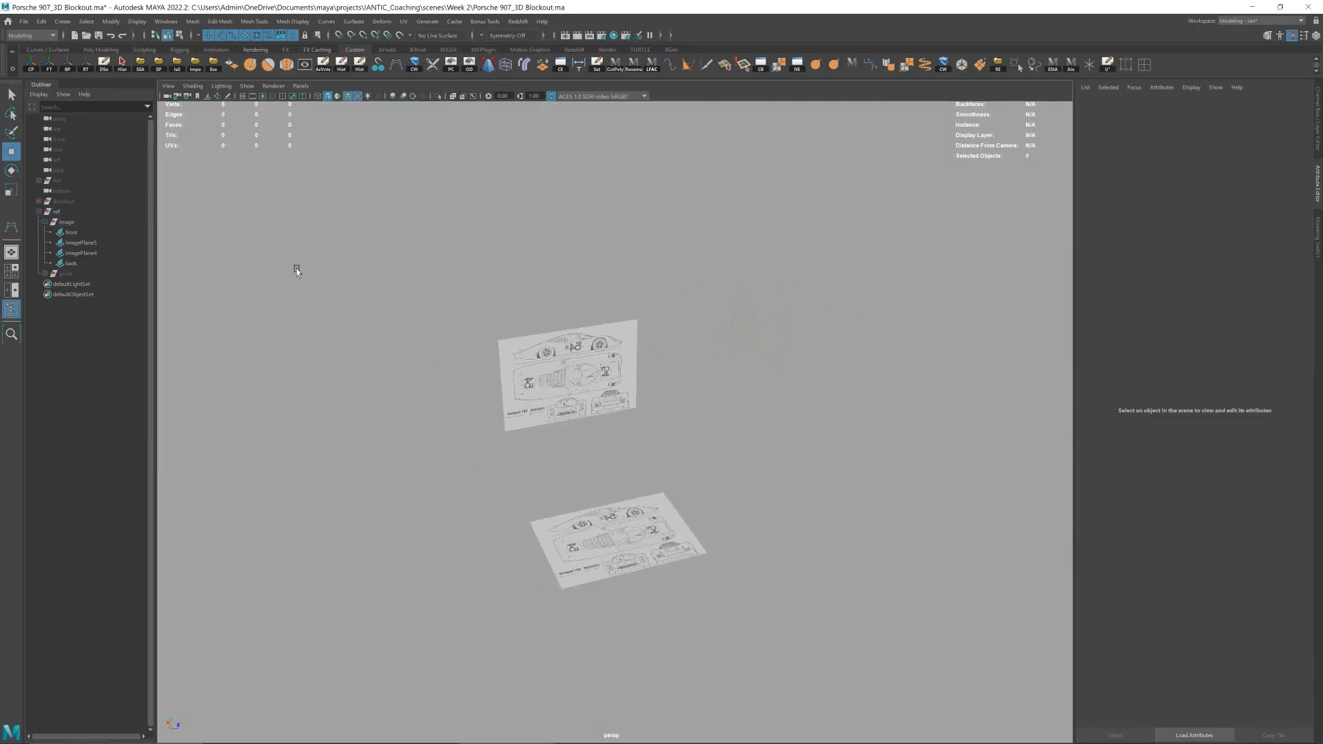
- Rename imagePlane5 as top and imagePlane4 as side, and save the scene
{"action": "left_click", "coordinate": [89, 243]}
{"action": "double_click", "coordinate": [89, 242]}
{"action": "type", "text": "top"}
{"action": "key", "text": "Return"}
{"action": "double_click", "coordinate": [86, 255]}
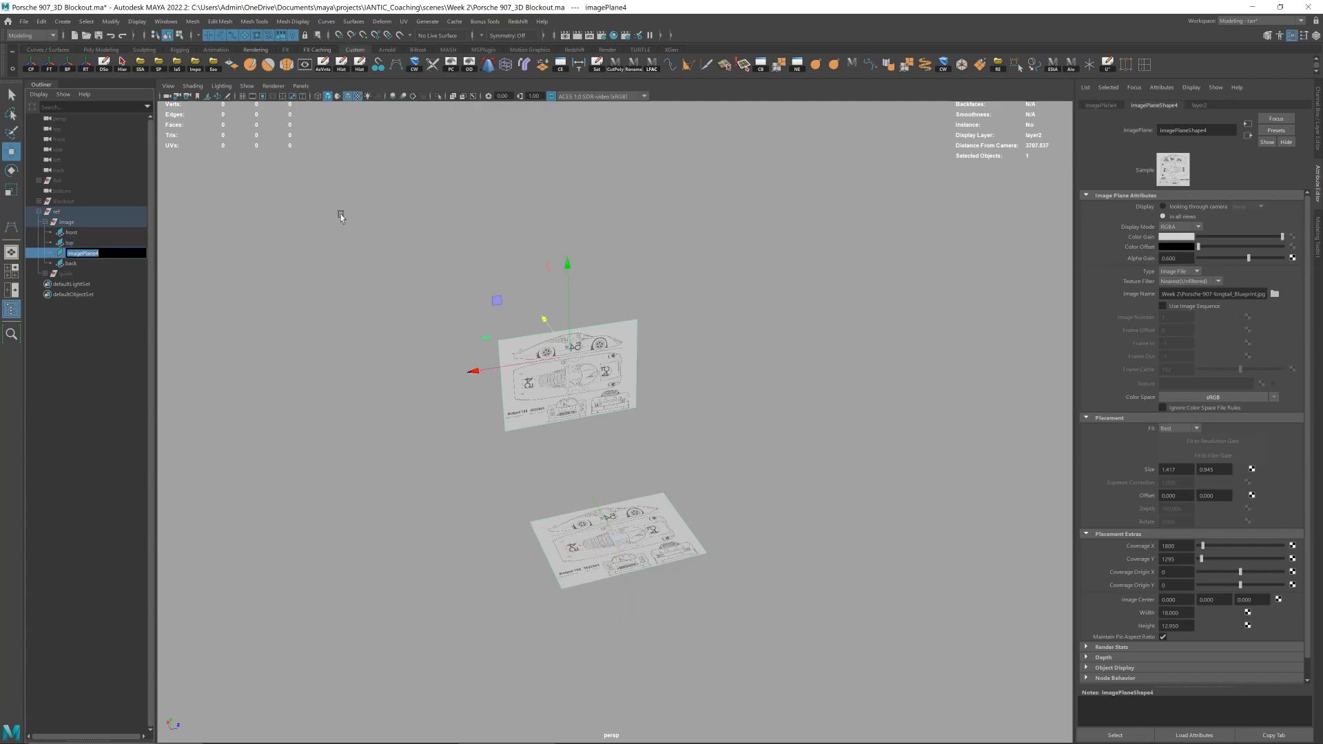
{"action": "type", "text": "side"}
{"action": "key", "text": "Return"}
{"action": "left_click", "coordinate": [393, 215]}
{"action": "key", "text": "ctrl+s"}
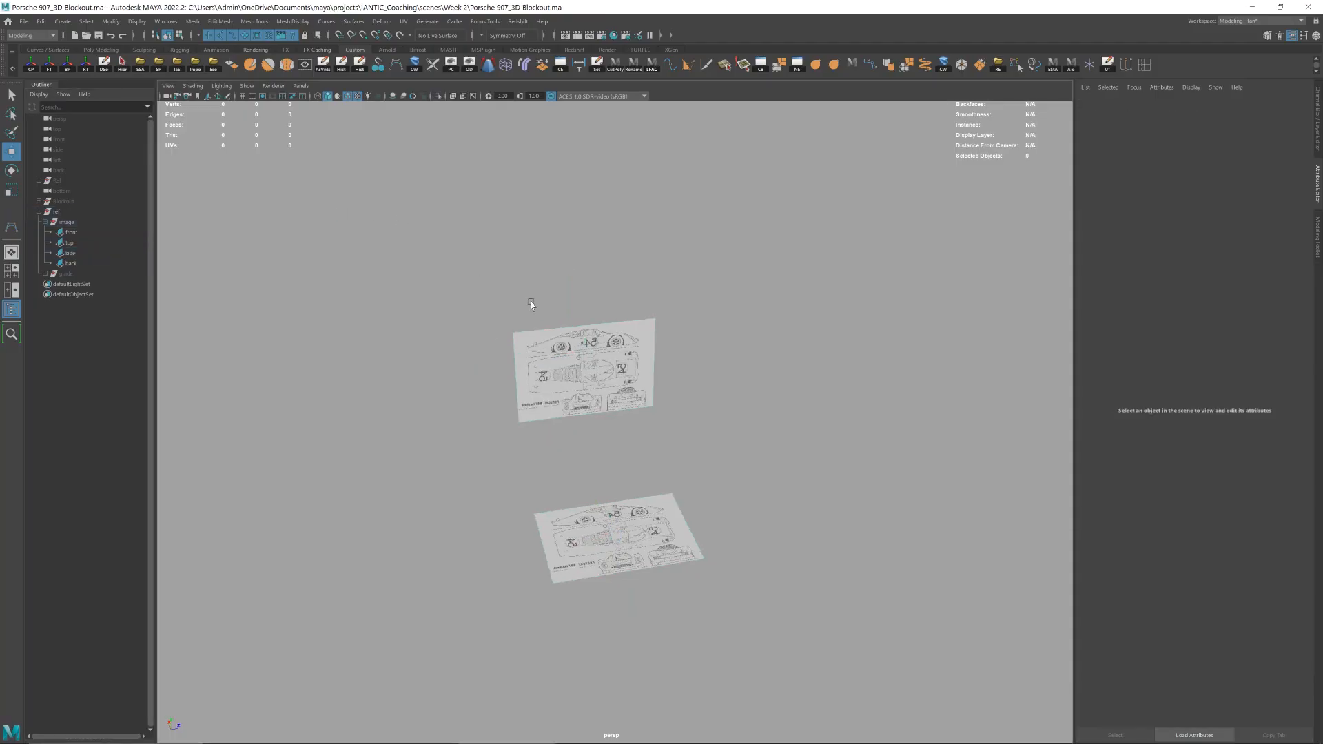
- Switch to the left view, turn on the grid over the side blueprint, and narrow the Outliner
{"action": "left_click_drag", "start_coordinate": [693, 279], "coordinate": [600, 248], "text": "alt"}
{"action": "key", "text": "space"}
{"action": "key", "text": "space"}
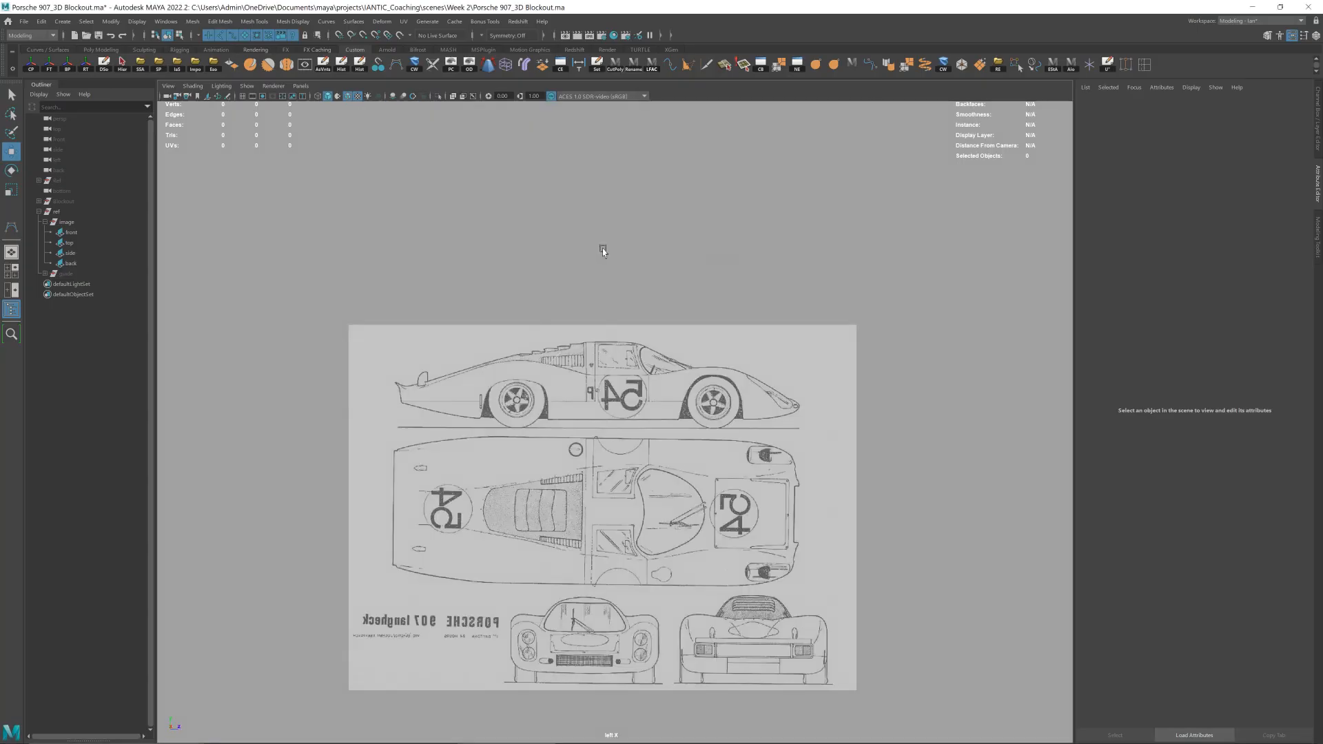
{"action": "scroll", "coordinate": [702, 294], "scroll_direction": "up", "scroll_amount": 2}
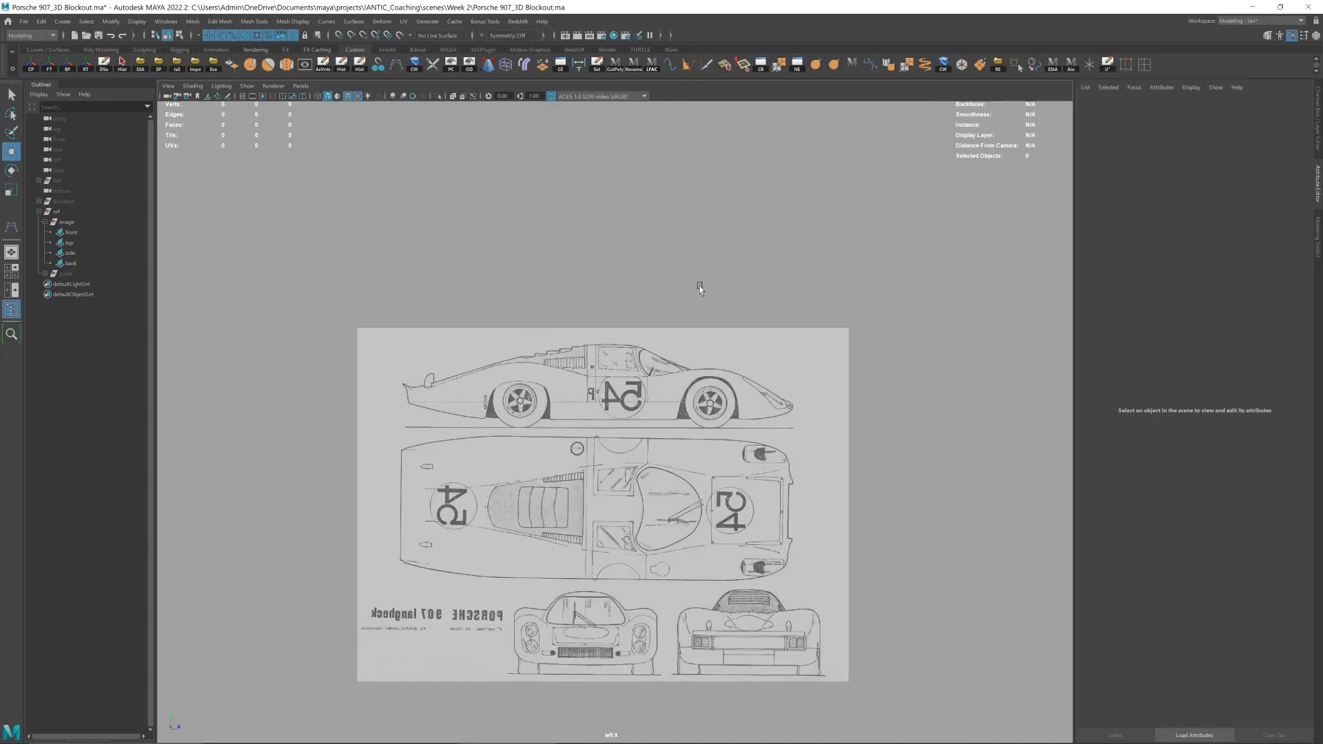
{"action": "left_click", "coordinate": [242, 97]}
{"action": "scroll", "coordinate": [696, 283], "scroll_direction": "up", "scroll_amount": 3}
{"action": "scroll", "coordinate": [250, 427], "scroll_direction": "up", "scroll_amount": 1}
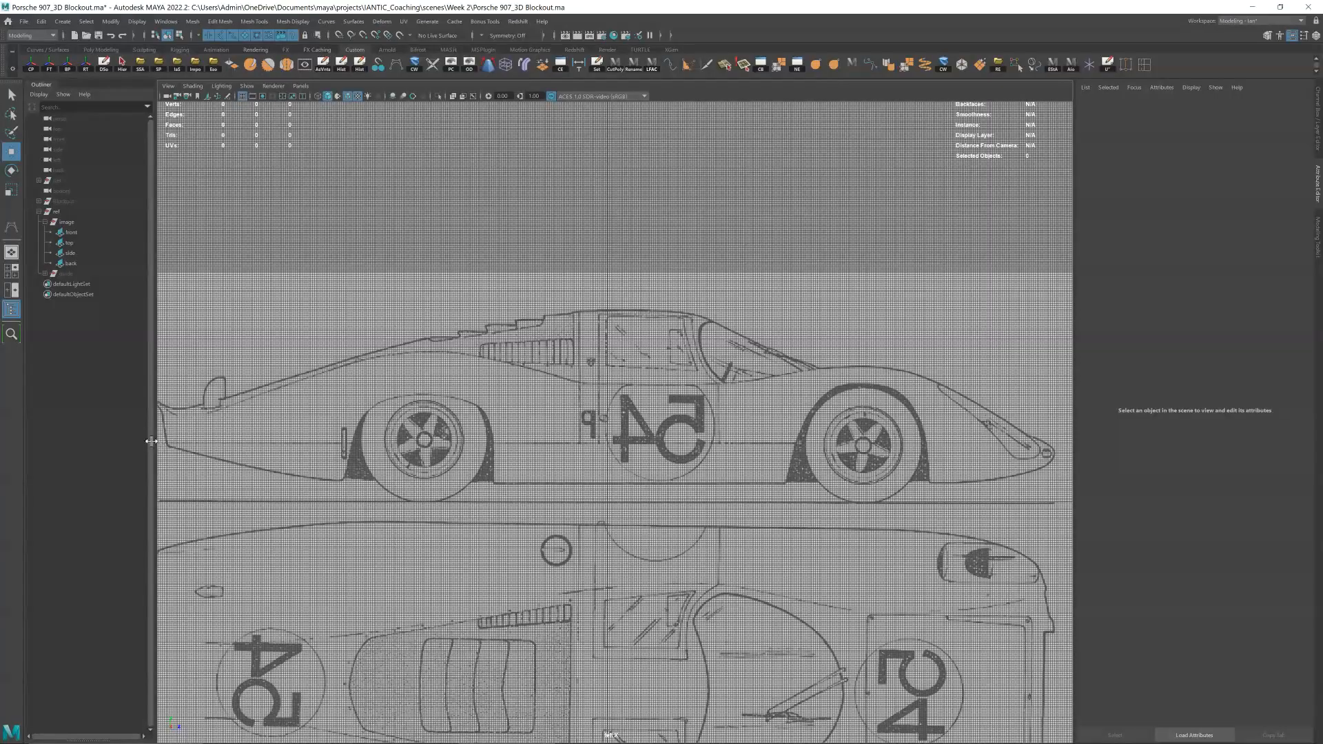
{"action": "left_click_drag", "start_coordinate": [159, 441], "coordinate": [135, 441]}
{"action": "scroll", "coordinate": [620, 345], "scroll_direction": "down", "scroll_amount": 2}
- Create a polygon cube, raise it to the car's door area, and stretch it lengthwise between the wheels
{"action": "right_click", "coordinate": [618, 298], "text": "shift"}
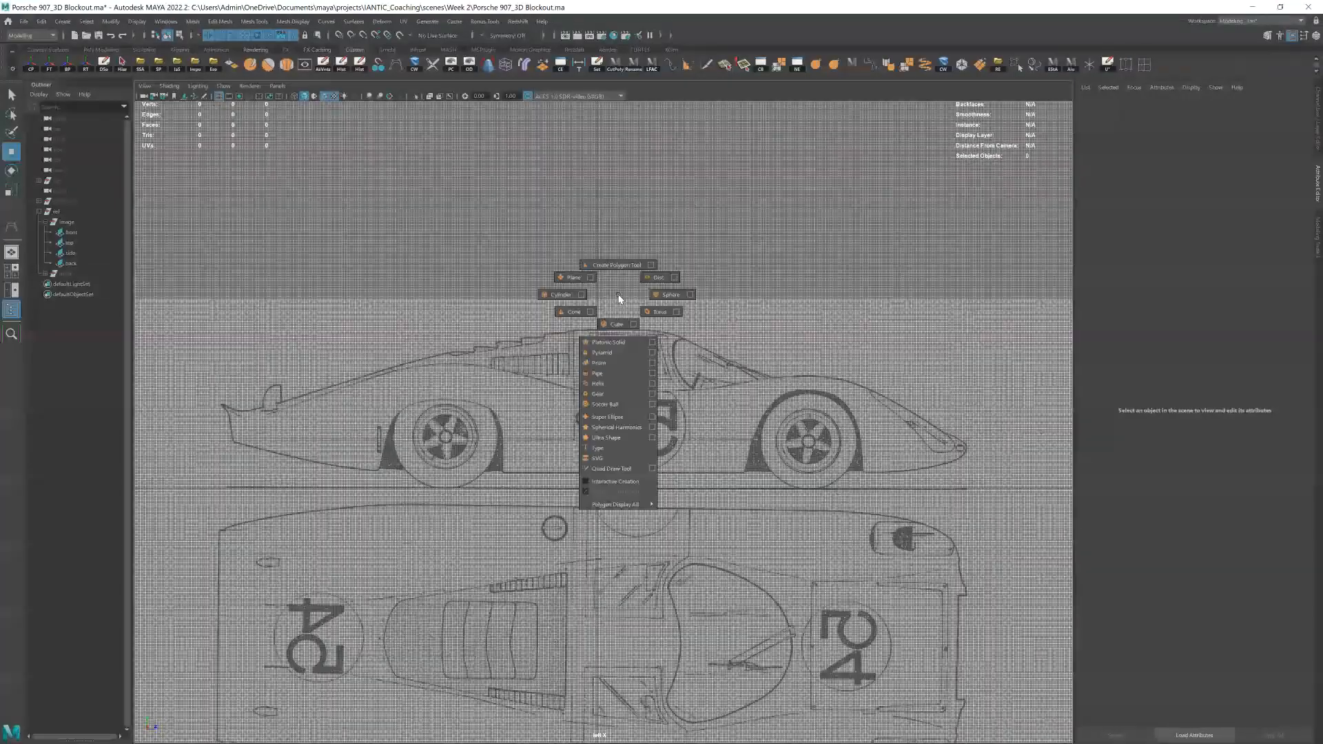
{"action": "left_click", "coordinate": [616, 324]}
{"action": "left_click_drag", "start_coordinate": [697, 436], "coordinate": [670, 435]}
{"action": "key", "text": "w"}
{"action": "left_click_drag", "start_coordinate": [597, 367], "coordinate": [597, 377]}
{"action": "key", "text": "r"}
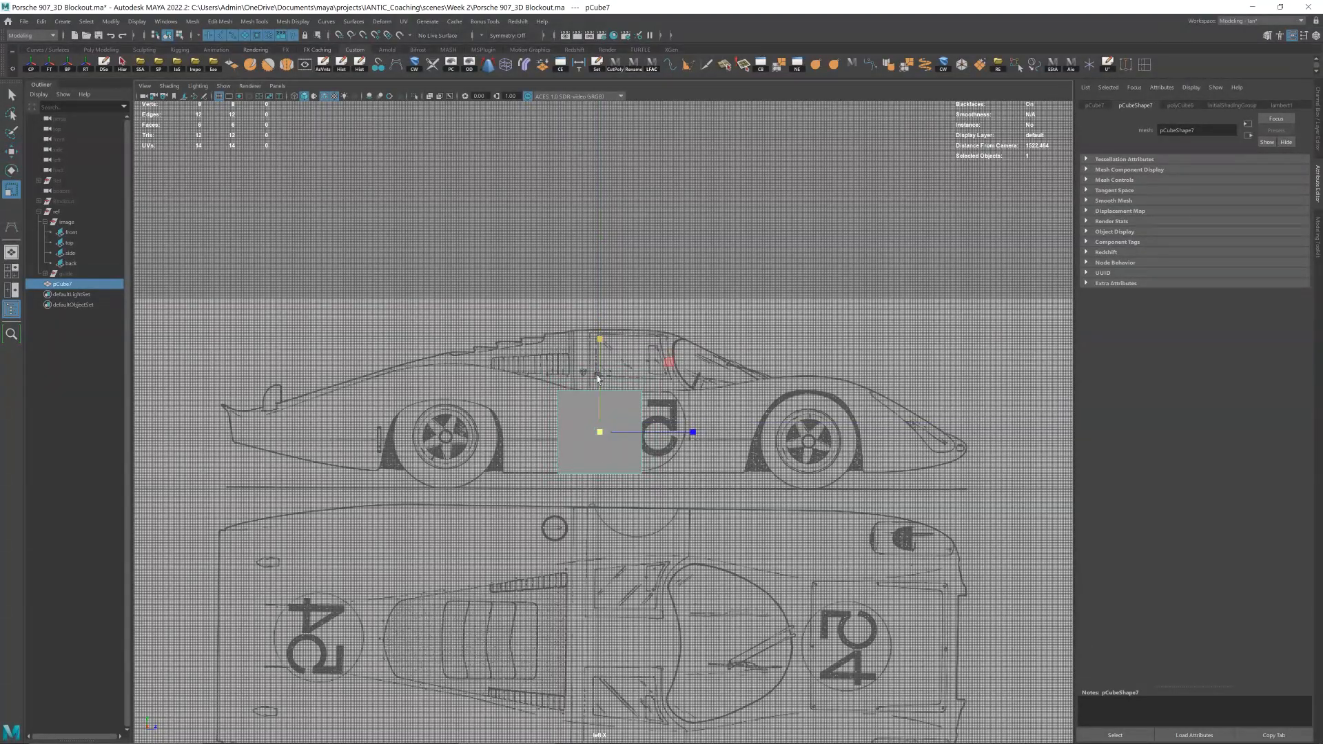
{"action": "left_click_drag", "start_coordinate": [694, 435], "coordinate": [733, 442]}
{"action": "key", "text": "w"}
{"action": "left_click", "coordinate": [738, 301]}
{"action": "left_click_drag", "start_coordinate": [734, 264], "coordinate": [646, 292], "text": "alt"}
- Extrude the cube's front end toward the front wheel arch and fit its vertices to the side blueprint
{"action": "key", "text": "F8"}
{"action": "key", "text": "space"}
{"action": "key", "text": "space"}
{"action": "key", "text": "space"}
{"action": "right_click_drag", "start_coordinate": [646, 292], "coordinate": [622, 279]}
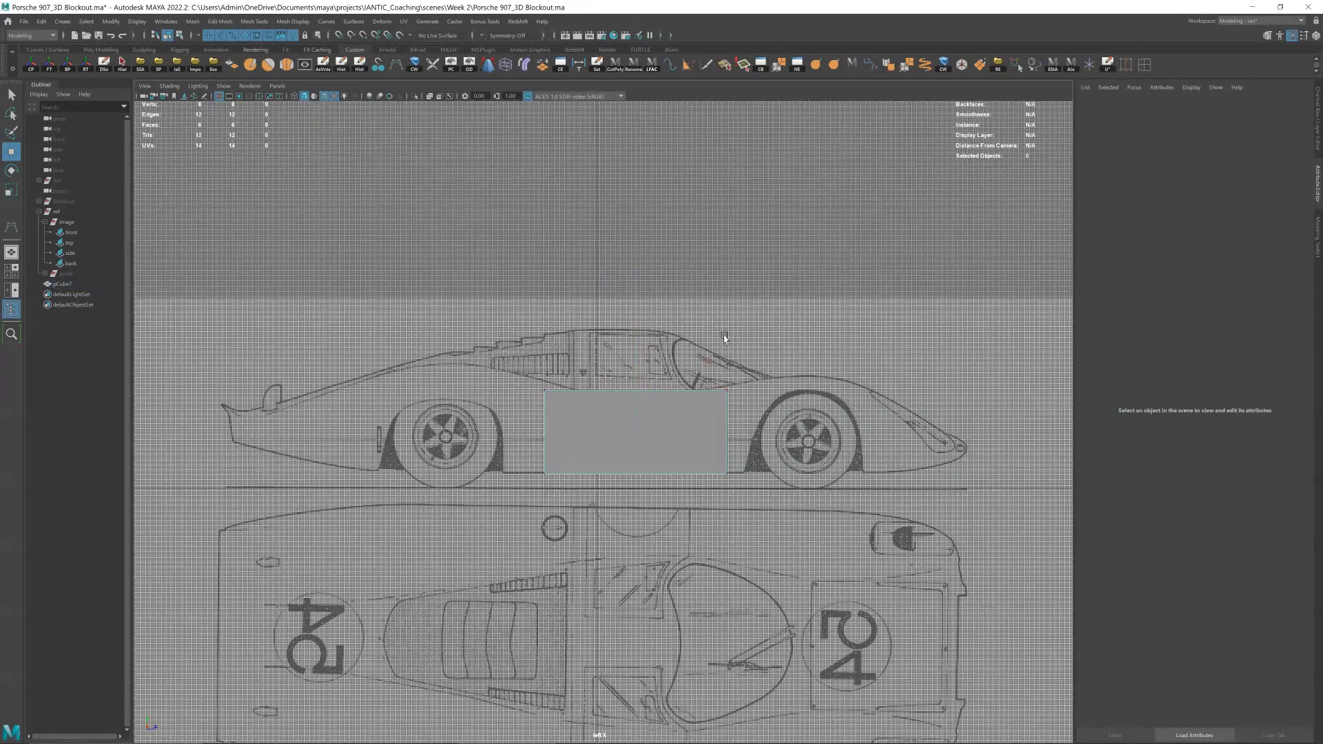
{"action": "left_click_drag", "start_coordinate": [691, 320], "coordinate": [778, 509]}
{"action": "right_click_drag", "start_coordinate": [701, 373], "coordinate": [704, 400]}
{"action": "left_click_drag", "start_coordinate": [701, 367], "coordinate": [751, 497]}
{"action": "left_click", "coordinate": [722, 451]}
{"action": "left_click_drag", "start_coordinate": [765, 434], "coordinate": [739, 436]}
{"action": "right_click_drag", "start_coordinate": [777, 369], "coordinate": [725, 355]}
{"action": "left_click_drag", "start_coordinate": [724, 355], "coordinate": [765, 403]}
{"action": "left_click_drag", "start_coordinate": [743, 391], "coordinate": [732, 386]}
- Try extruding the faces of the cube's front section toward the front wheel, and delete the cube
{"action": "right_click_drag", "start_coordinate": [734, 380], "coordinate": [759, 346]}
{"action": "key", "text": "F9"}
{"action": "left_click_drag", "start_coordinate": [699, 330], "coordinate": [786, 503]}
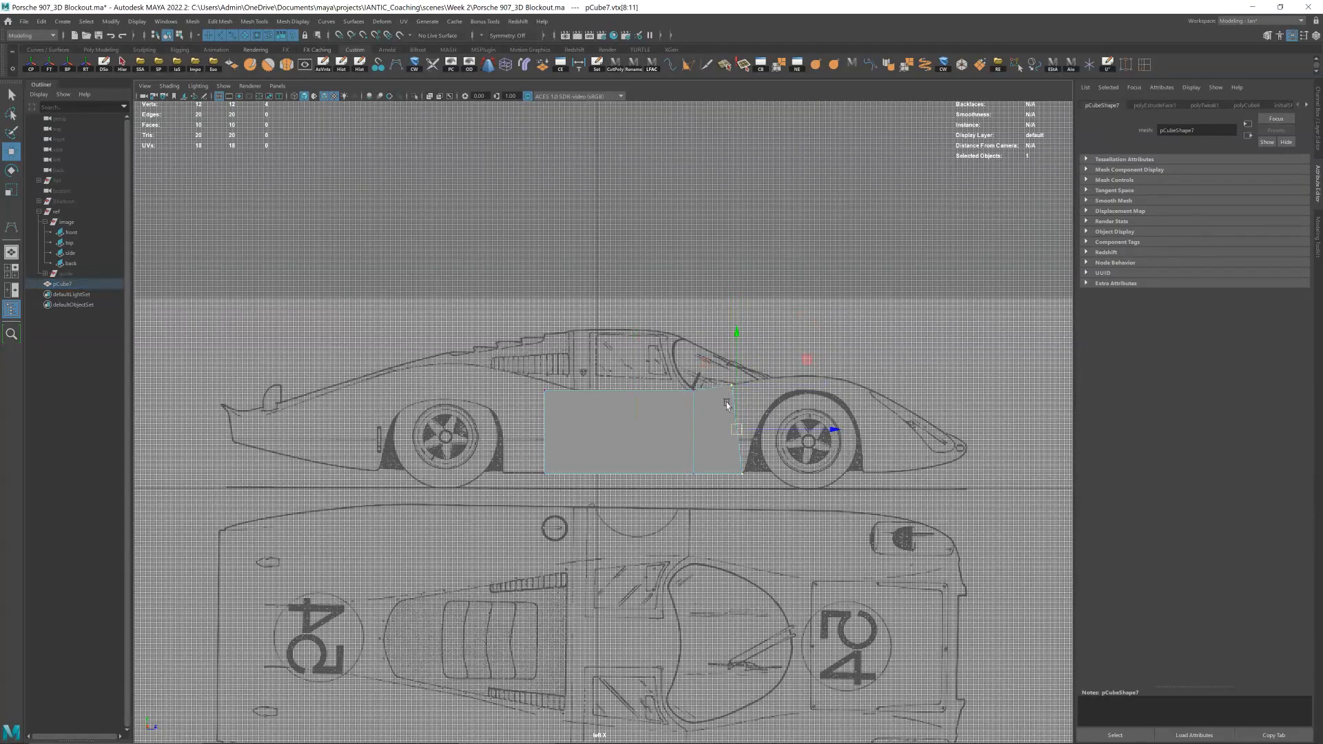
{"action": "right_click_drag", "start_coordinate": [737, 272], "coordinate": [827, 220]}
{"action": "key", "text": "F9"}
{"action": "right_click_drag", "start_coordinate": [752, 249], "coordinate": [735, 293]}
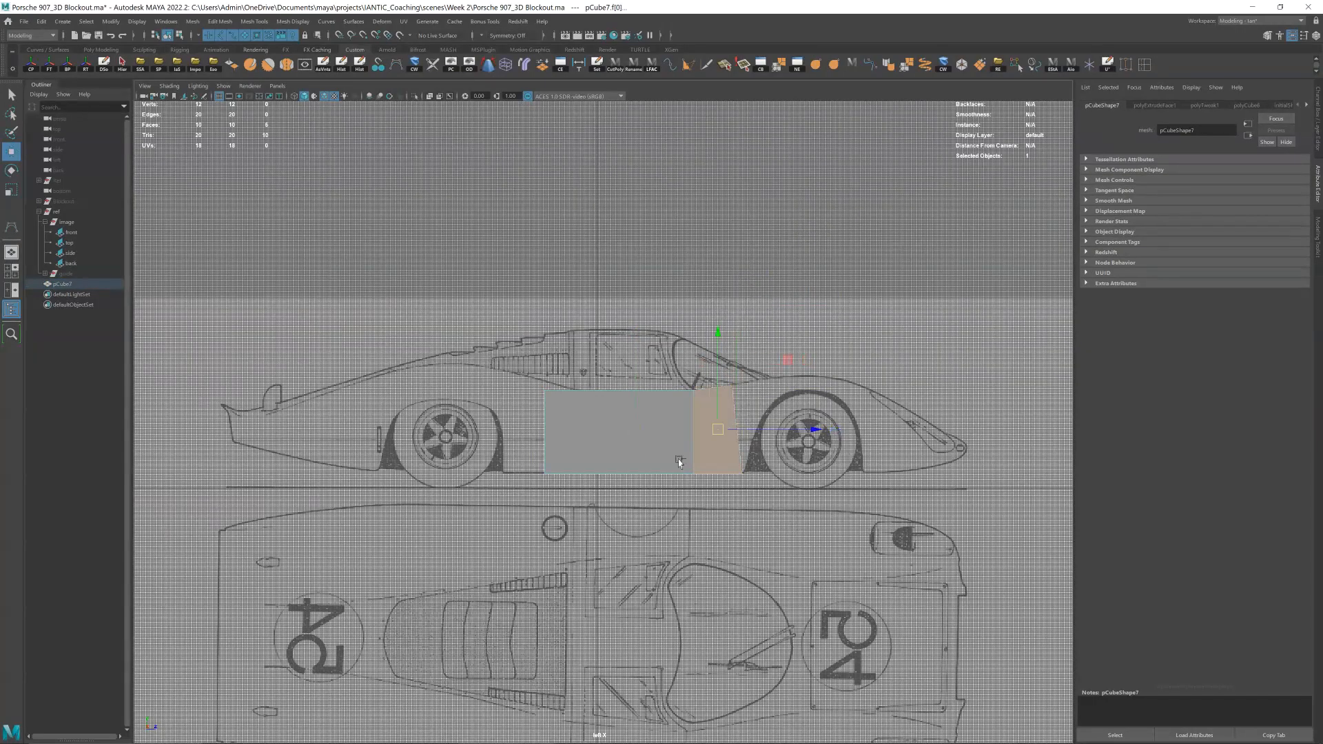
{"action": "key", "text": "ctrl+e"}
{"action": "left_click_drag", "start_coordinate": [728, 430], "coordinate": [808, 421]}
{"action": "right_click_drag", "start_coordinate": [808, 421], "coordinate": [904, 294]}
{"action": "key", "text": "Delete"}
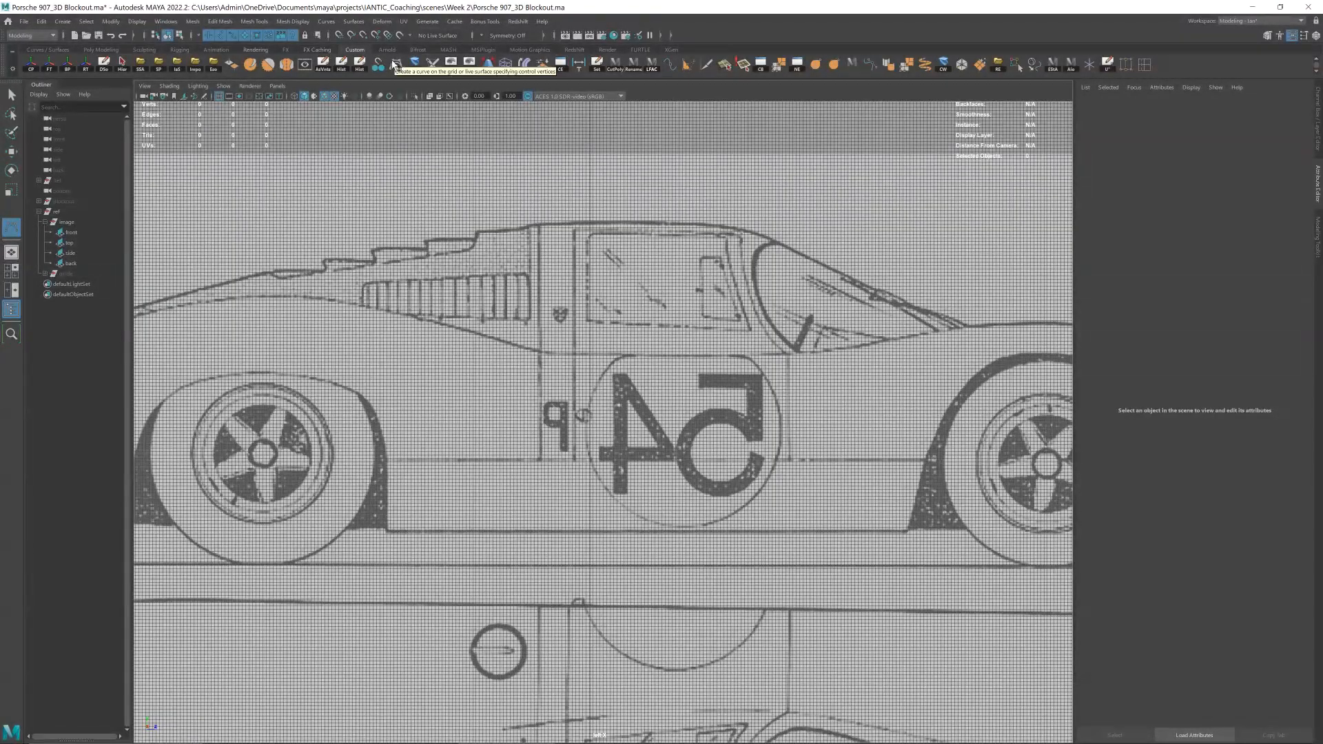
{"action": "left_click", "coordinate": [326, 22]}
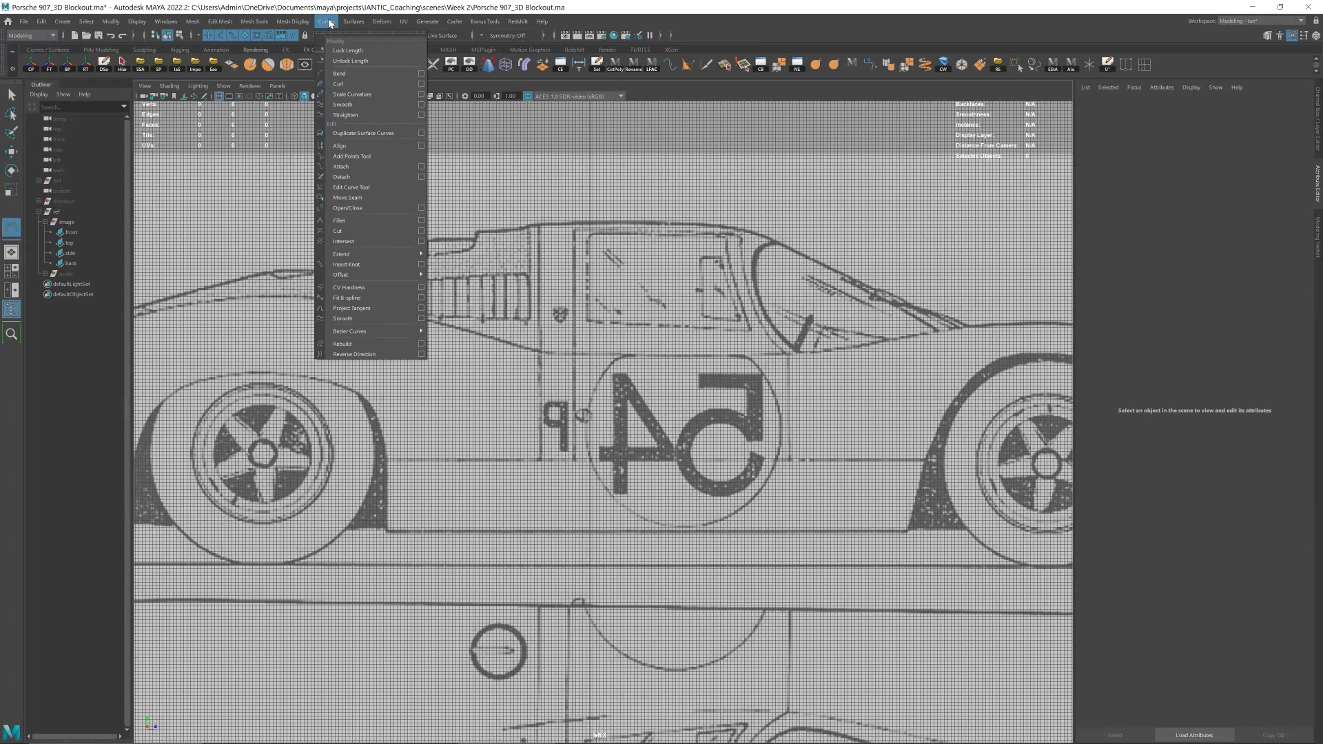
{"action": "mouse_move", "coordinate": [353, 24]}
{"action": "mouse_move", "coordinate": [303, 23]}
{"action": "left_click", "coordinate": [379, 24]}
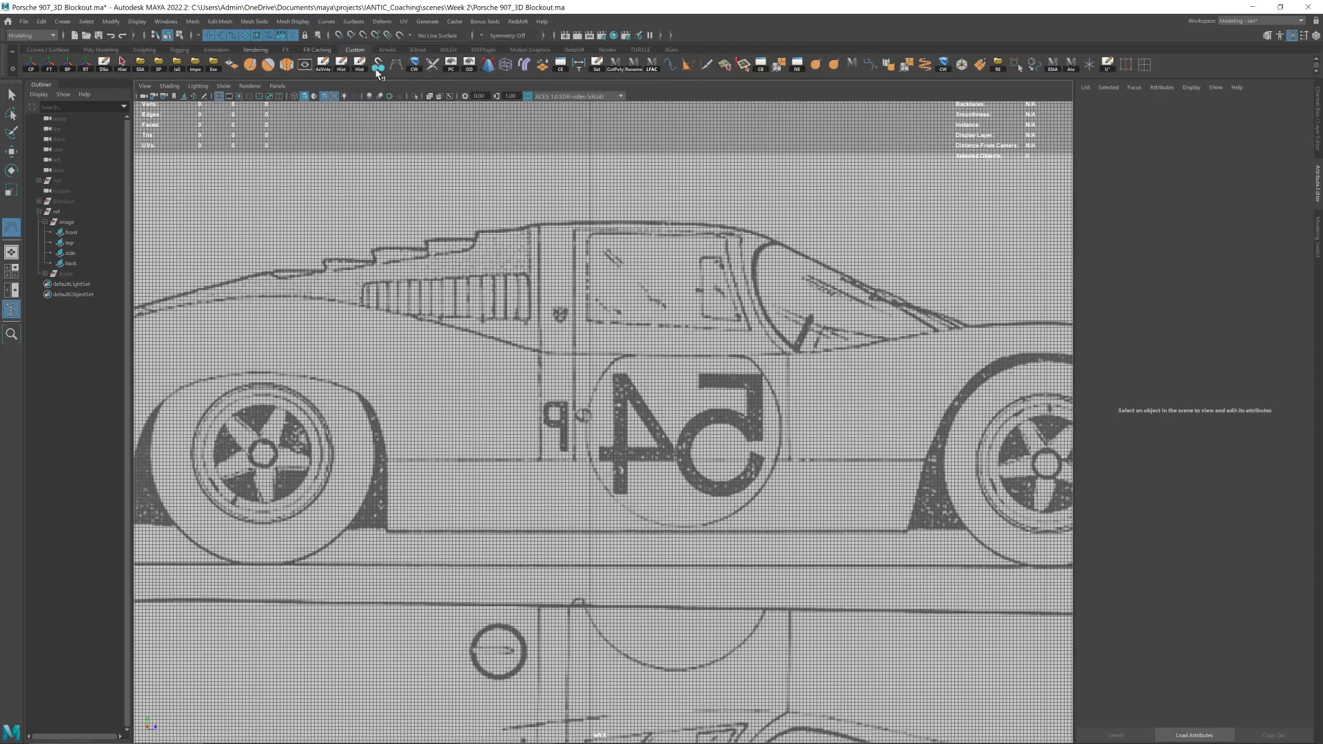
- Create a polygon cylinder, place it over the rear wheel, and rotate its round face toward the side view
{"action": "scroll", "coordinate": [438, 145], "scroll_direction": "down", "scroll_amount": 5}
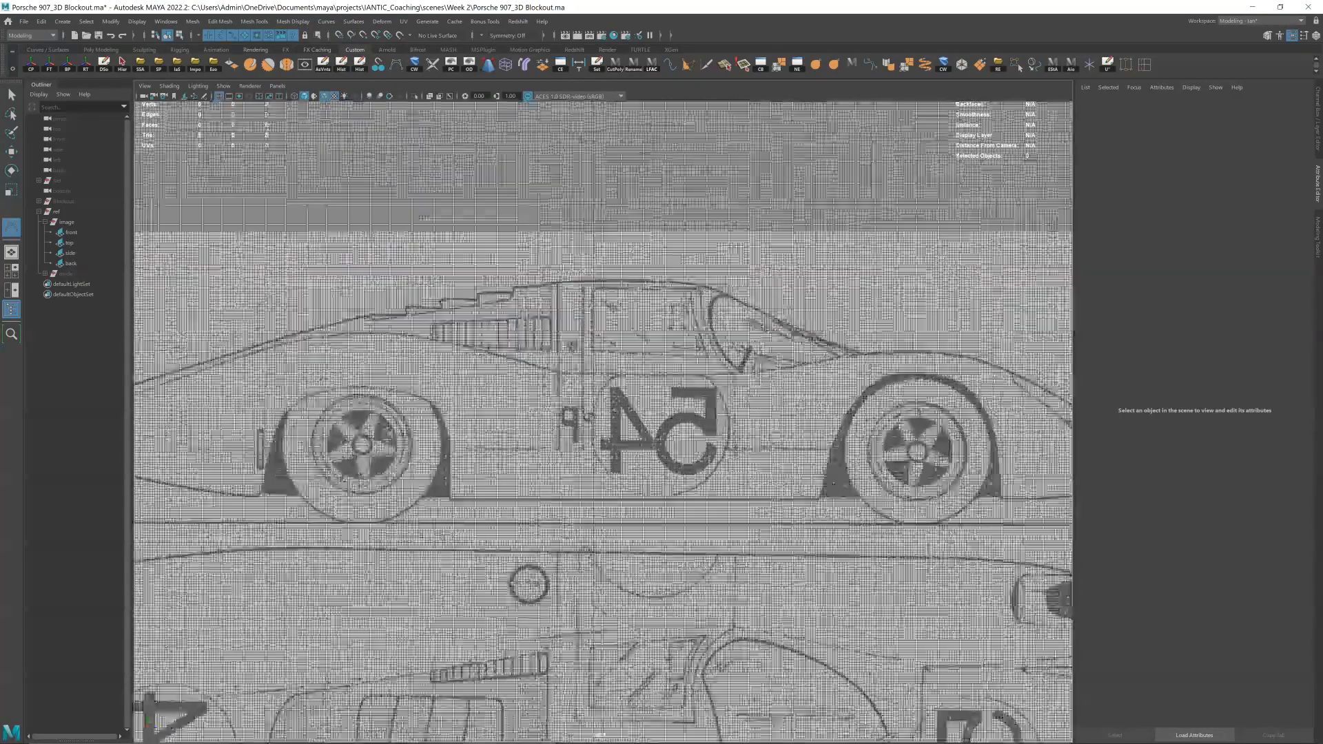
{"action": "right_click_drag", "start_coordinate": [445, 195], "coordinate": [390, 197], "text": "shift"}
{"action": "scroll", "coordinate": [408, 452], "scroll_direction": "down", "scroll_amount": 3}
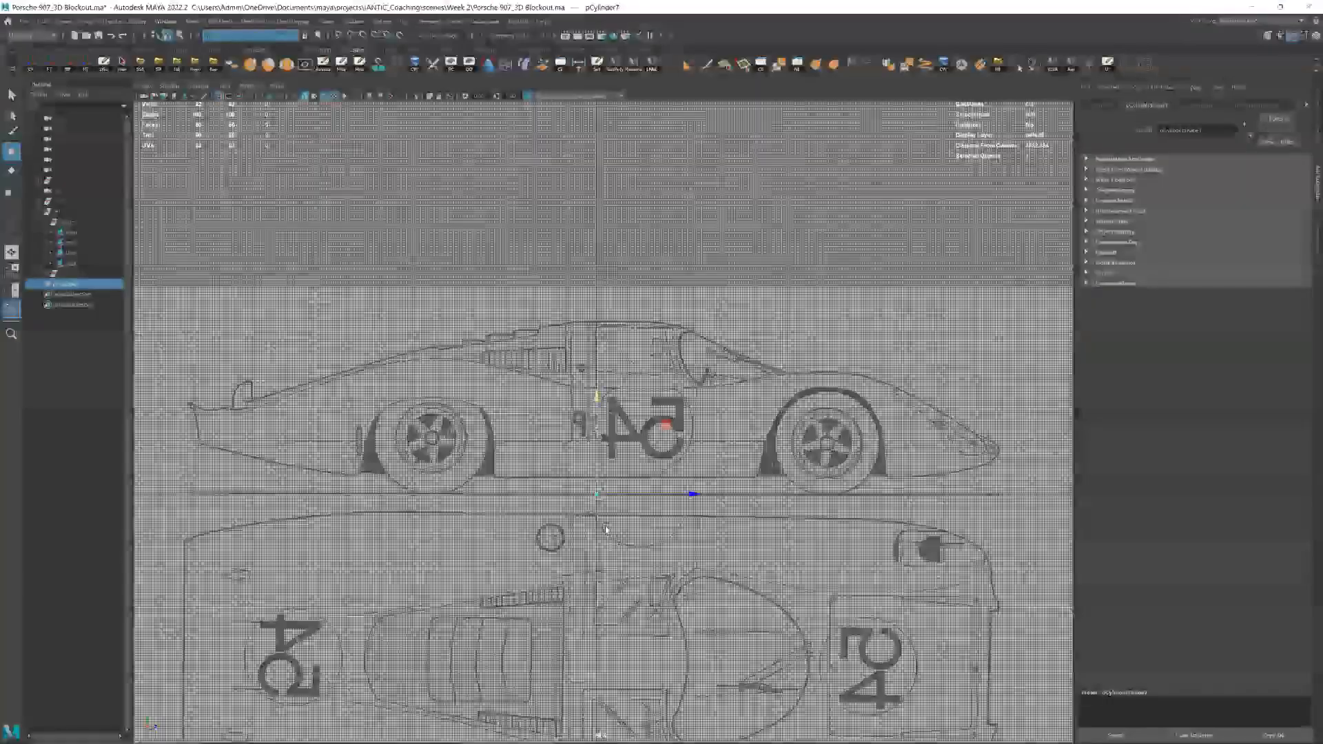
{"action": "left_click_drag", "start_coordinate": [409, 451], "coordinate": [510, 450]}
{"action": "key", "text": "r"}
{"action": "key", "text": "e"}
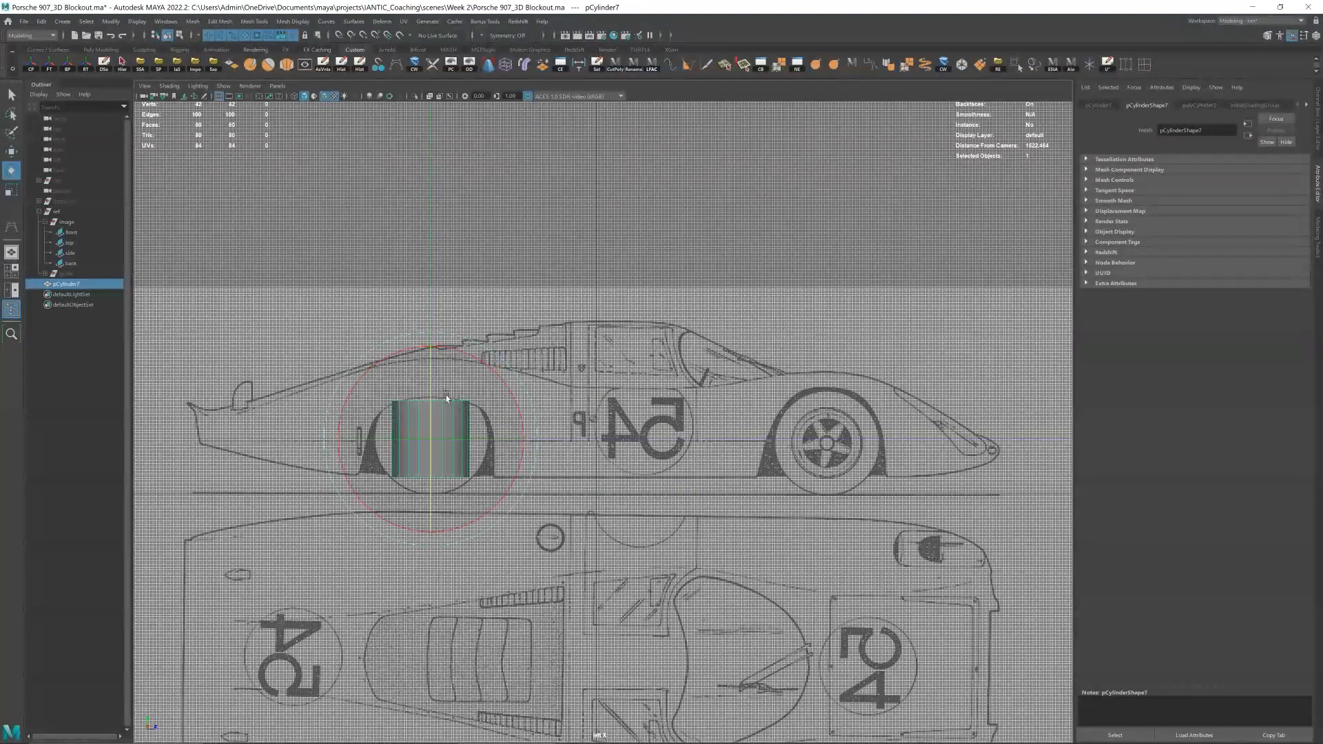
{"action": "left_click_drag", "start_coordinate": [431, 393], "coordinate": [437, 436]}
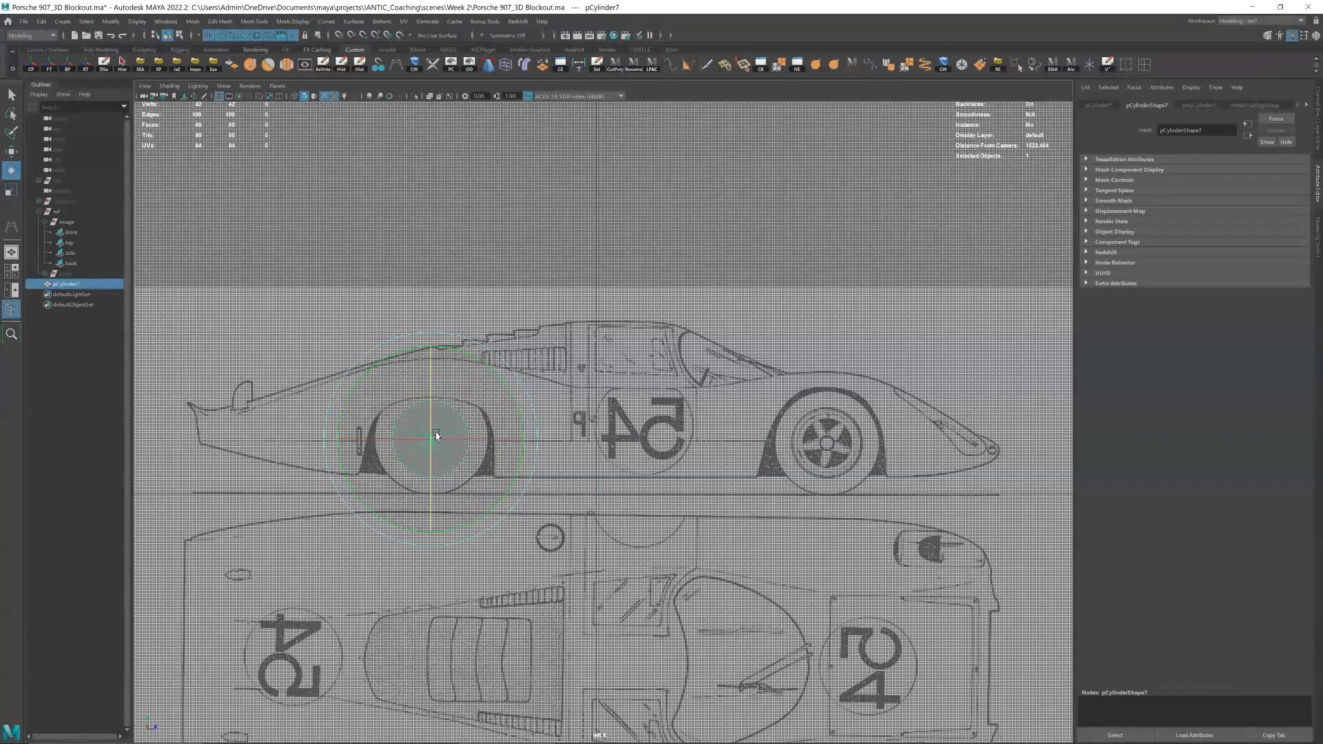
- Set the cylinder's axis subdivisions to 32 and match it to the rear tyre outline in wireframe display
{"action": "scroll", "coordinate": [436, 436], "scroll_direction": "up", "scroll_amount": 2}
{"action": "key", "text": "w"}
{"action": "left_click", "coordinate": [1198, 105]}
{"action": "left_click_drag", "start_coordinate": [1179, 198], "coordinate": [1132, 190]}
{"action": "type", "text": "32"}
{"action": "key", "text": "Return"}
{"action": "key", "text": "4"}
{"action": "scroll", "coordinate": [370, 448], "scroll_direction": "up", "scroll_amount": 3}
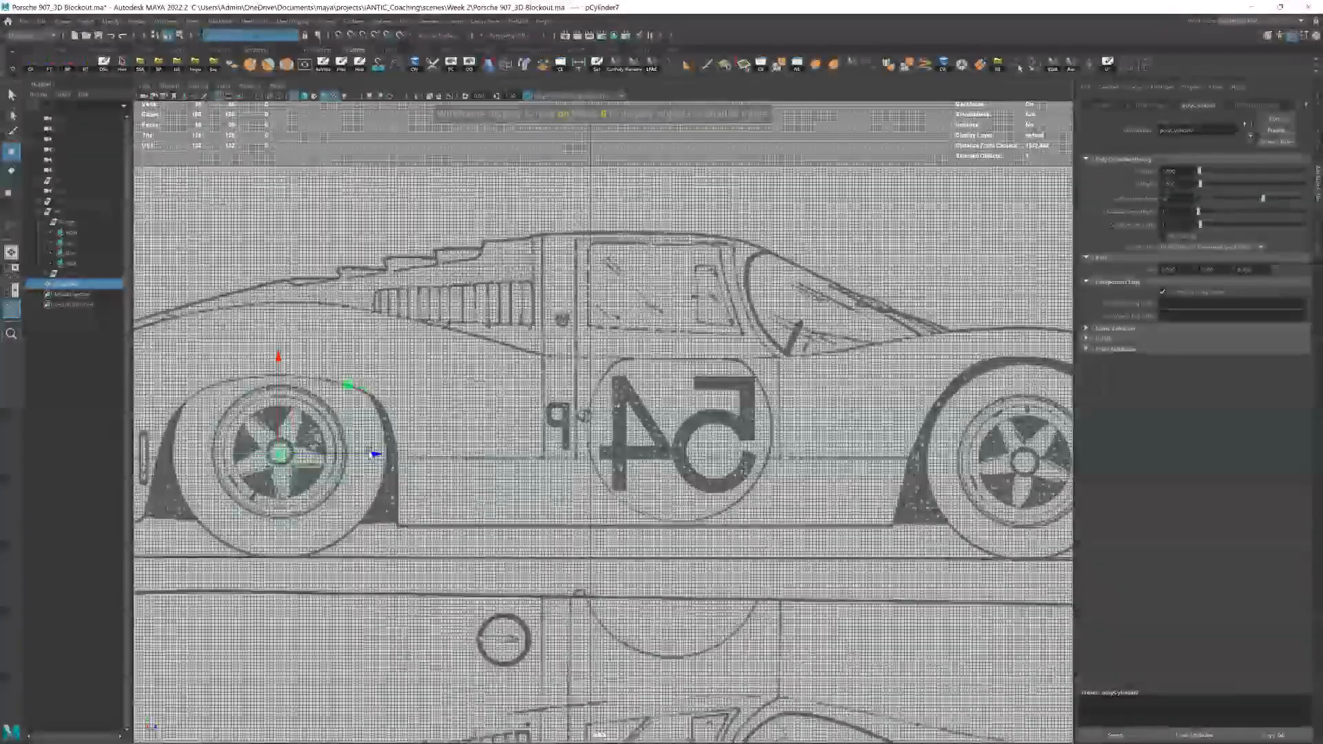
{"action": "scroll", "coordinate": [369, 447], "scroll_direction": "up", "scroll_amount": 1}
{"action": "middle_click_drag", "start_coordinate": [369, 447], "coordinate": [610, 402], "text": "alt"}
{"action": "key", "text": "r"}
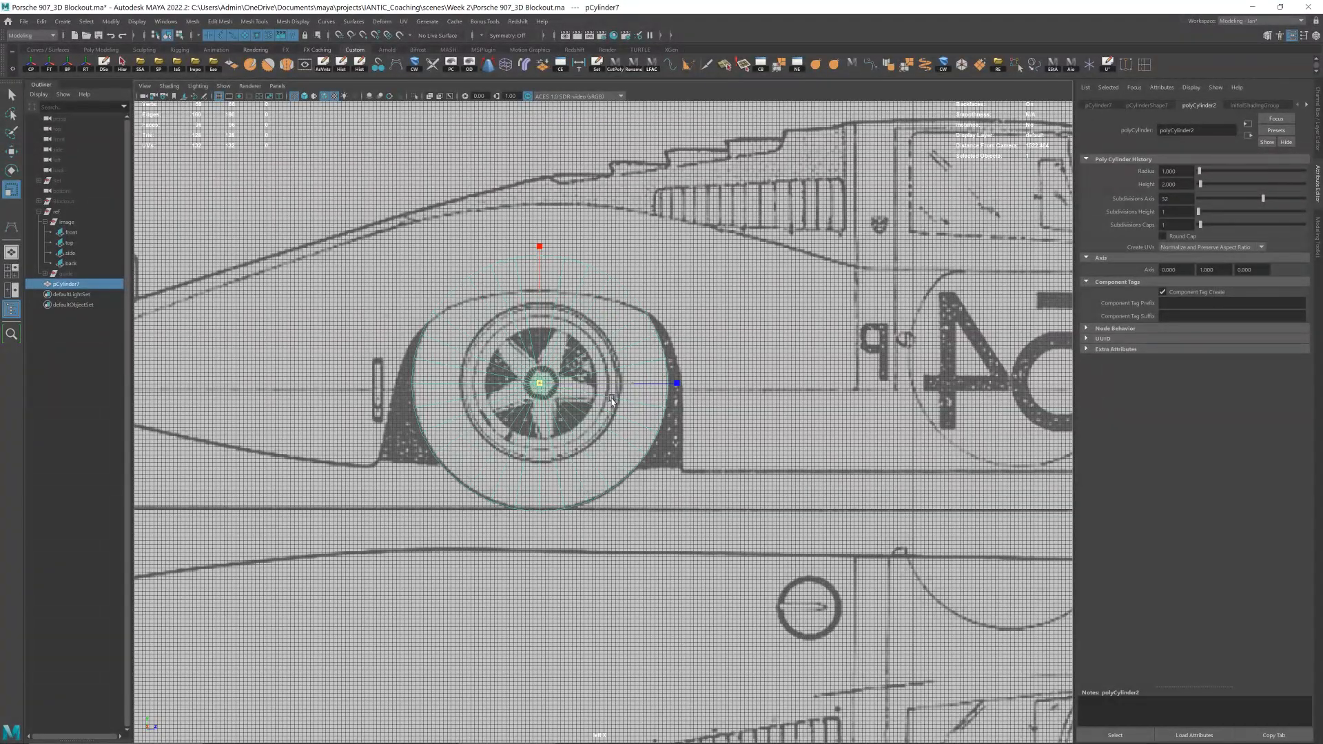
- In the front view, move the wheel cylinder onto one tyre and scale its thickness to the tyre width
{"action": "scroll", "coordinate": [610, 402], "scroll_direction": "down", "scroll_amount": 5}
{"action": "key", "text": "w"}
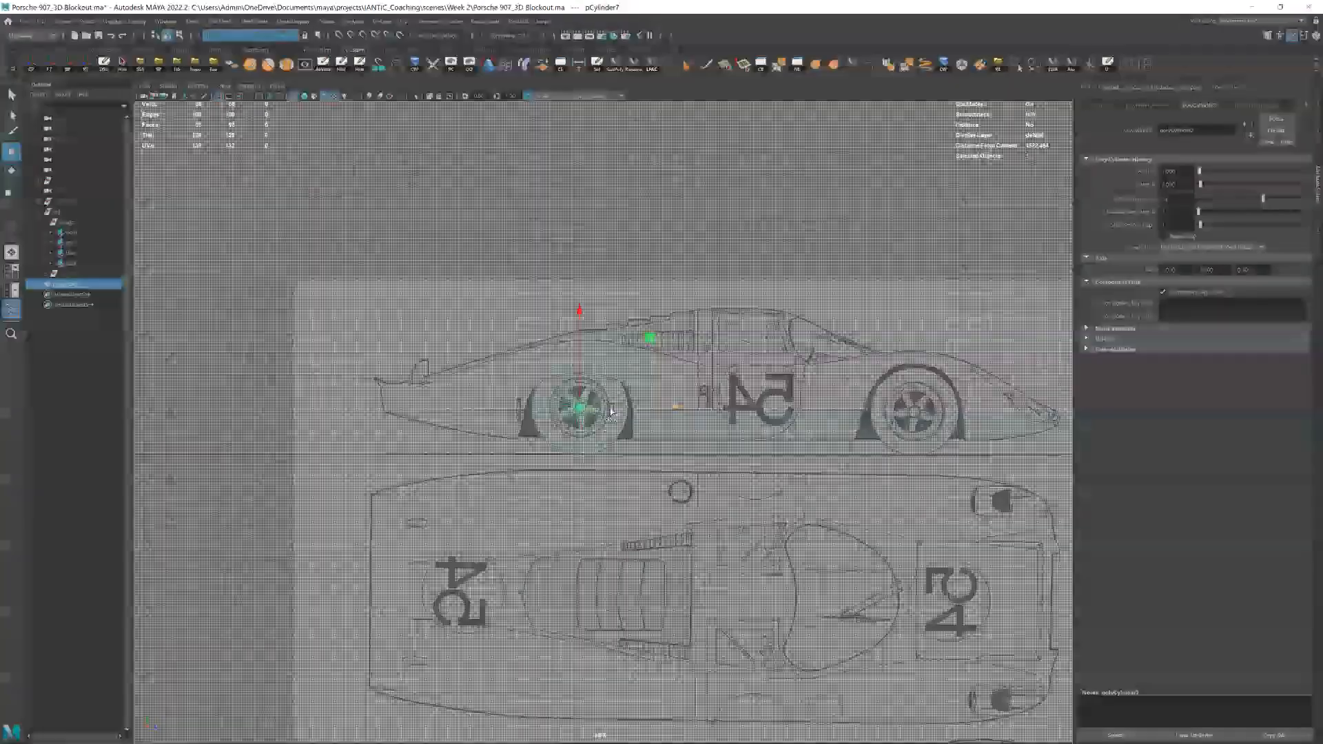
{"action": "scroll", "coordinate": [604, 413], "scroll_direction": "up", "scroll_amount": 1}
{"action": "key", "text": "space"}
{"action": "left_click_drag", "start_coordinate": [601, 408], "coordinate": [827, 442]}
{"action": "key", "text": "r"}
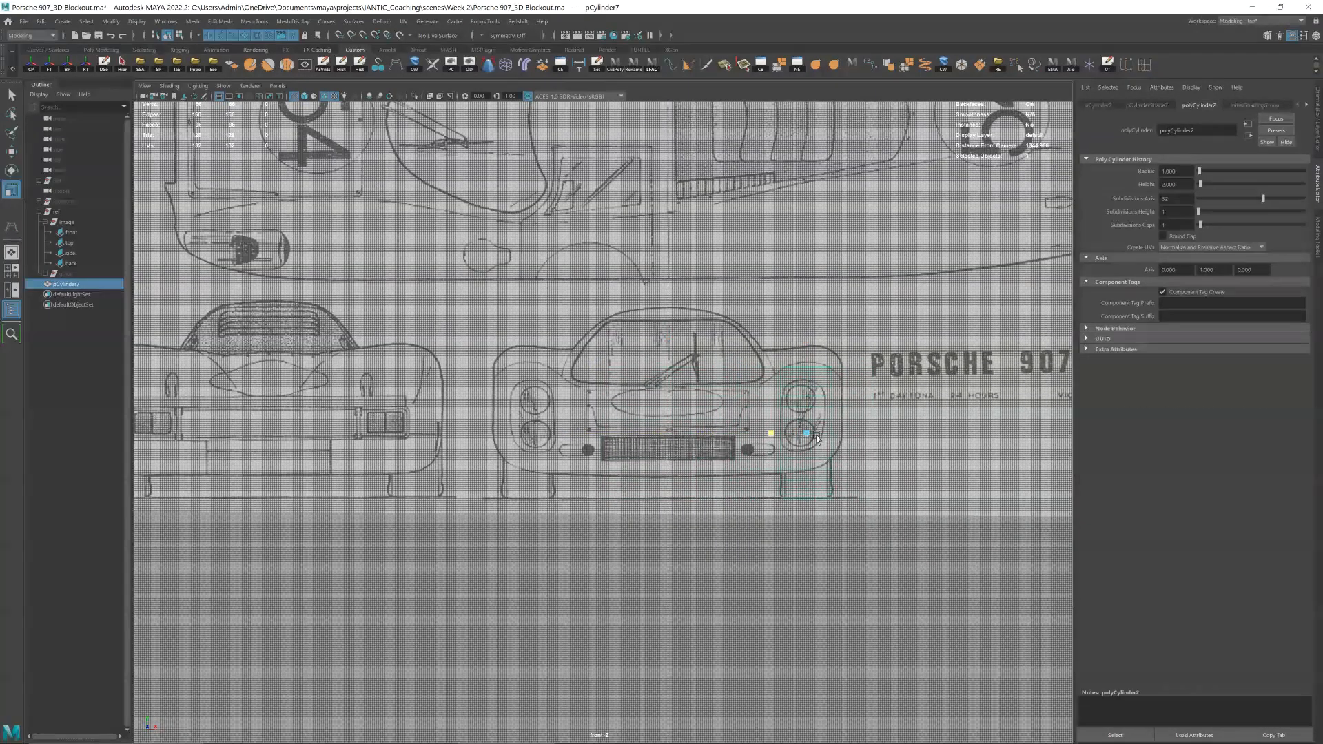
{"action": "scroll", "coordinate": [819, 438], "scroll_direction": "up", "scroll_amount": 3}
{"action": "middle_click_drag", "start_coordinate": [930, 465], "coordinate": [767, 405], "text": "alt"}
{"action": "key", "text": "w"}
- Duplicate the wheel cylinder to the opposite side of the car and check the pair in the perspective view
{"action": "scroll", "coordinate": [696, 384], "scroll_direction": "down", "scroll_amount": 3}
{"action": "left_click_drag", "start_coordinate": [737, 397], "coordinate": [375, 310], "text": "shift"}
{"action": "key", "text": "space"}
{"action": "scroll", "coordinate": [586, 342], "scroll_direction": "down", "scroll_amount": 3}
{"action": "left_click_drag", "start_coordinate": [679, 337], "coordinate": [543, 409], "text": "alt"}
{"action": "scroll", "coordinate": [614, 350], "scroll_direction": "up", "scroll_amount": 3}
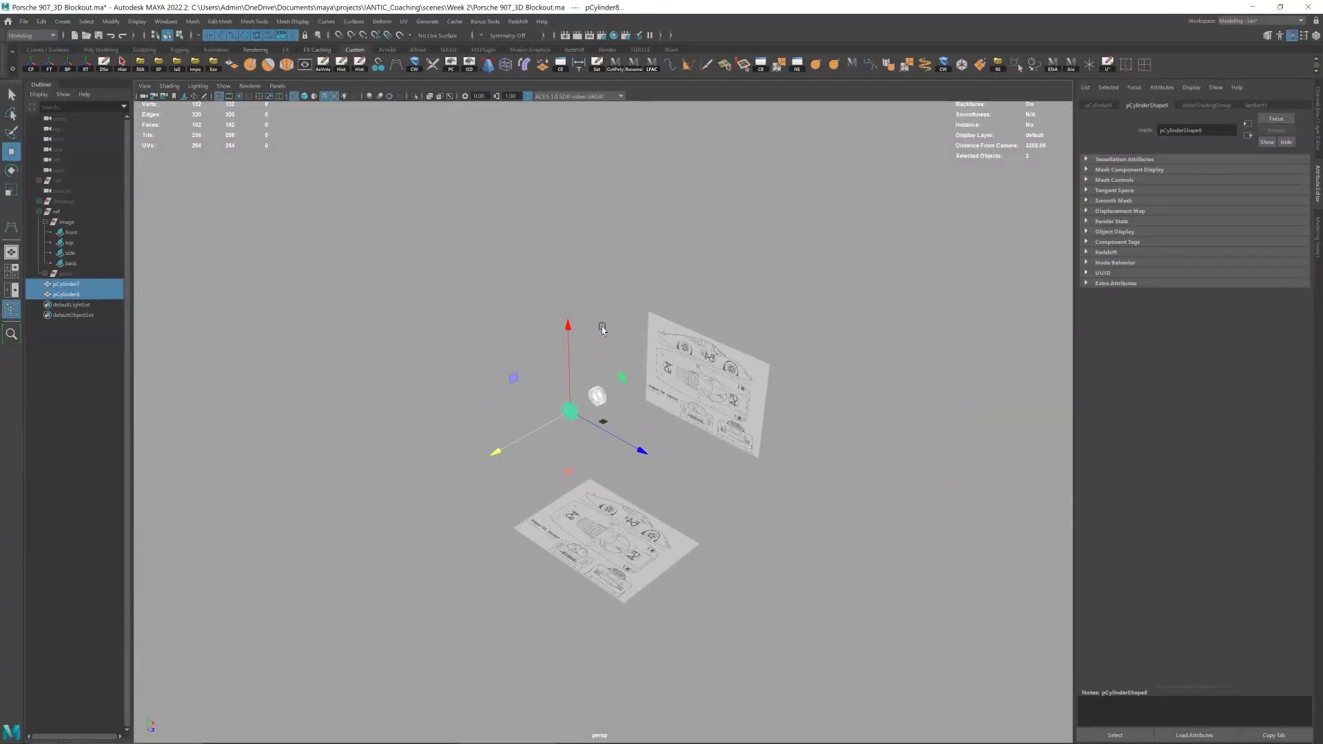
- In the side view, duplicate the rear wheel pair to the front axle and scale the copies to the front tyre
{"action": "key", "text": "space"}
{"action": "mouse_move", "coordinate": [602, 329]}
{"action": "left_mouse_down"}
{"action": "mouse_move", "coordinate": [728, 421]}
{"action": "mouse_move", "coordinate": [1075, 419]}
{"action": "left_mouse_up"}
{"action": "middle_click_drag", "start_coordinate": [1004, 382], "coordinate": [681, 350], "text": "alt"}
{"action": "scroll", "coordinate": [681, 349], "scroll_direction": "up", "scroll_amount": 3}
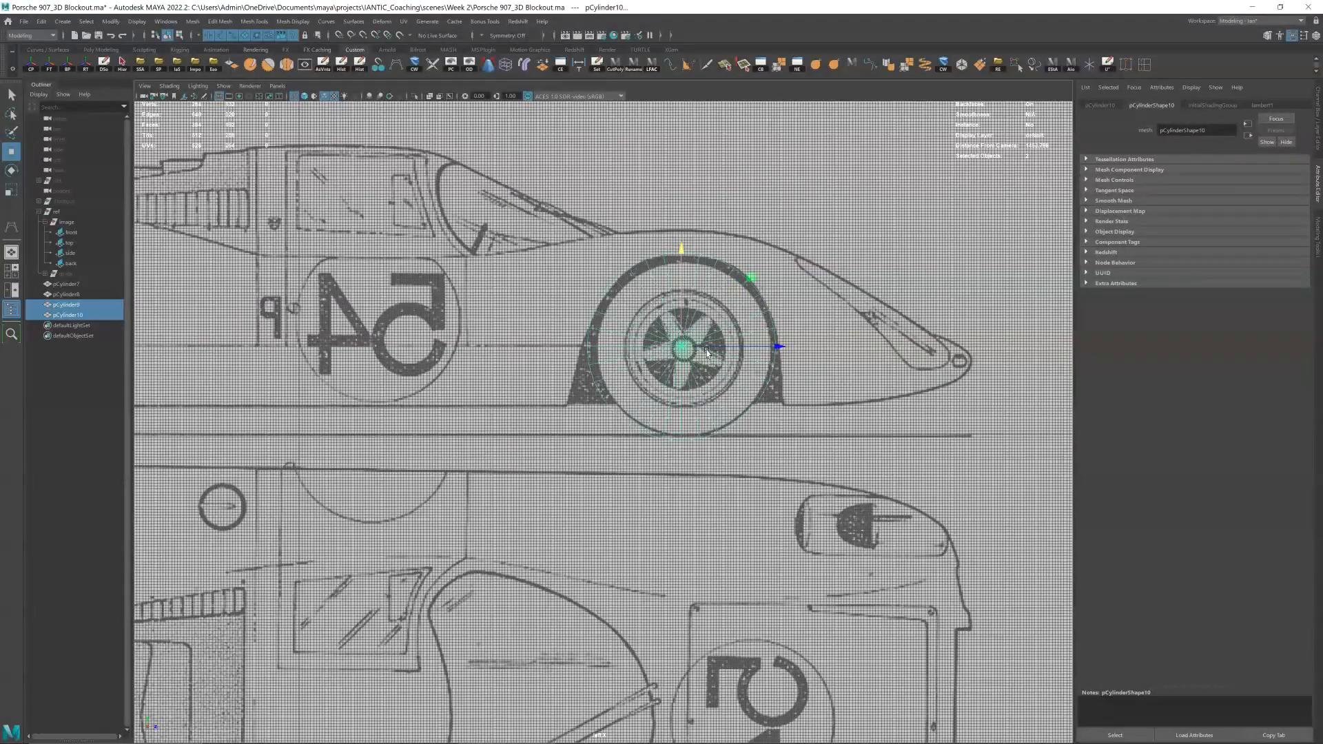
{"action": "key", "text": "r"}
{"action": "key", "text": "w"}
{"action": "key", "text": "r"}
{"action": "mouse_move", "coordinate": [750, 286]}
{"action": "left_mouse_down"}
{"action": "mouse_move", "coordinate": [797, 215]}
{"action": "mouse_move", "coordinate": [753, 284]}
{"action": "left_mouse_up"}
{"action": "scroll", "coordinate": [800, 262], "scroll_direction": "down", "scroll_amount": 3}
{"action": "left_click", "coordinate": [800, 263]}
- Turn on shaded display and inspect the four wheel cylinders in the perspective view
{"action": "key", "text": "space"}
{"action": "scroll", "coordinate": [664, 391], "scroll_direction": "up", "scroll_amount": 3}
{"action": "mouse_move", "coordinate": [665, 394]}
{"action": "left_mouse_down", "text": "alt"}
{"action": "mouse_move", "coordinate": [754, 360]}
{"action": "mouse_move", "coordinate": [761, 329]}
{"action": "mouse_move", "coordinate": [534, 452]}
{"action": "left_mouse_up", "text": "alt"}
{"action": "left_click", "coordinate": [304, 96]}
{"action": "key", "text": "f"}
{"action": "scroll", "coordinate": [743, 346], "scroll_direction": "down", "scroll_amount": 3}
{"action": "left_click_drag", "start_coordinate": [743, 346], "coordinate": [641, 358], "text": "alt"}
{"action": "left_click", "coordinate": [890, 293]}
{"action": "scroll", "coordinate": [749, 348], "scroll_direction": "down", "scroll_amount": 3}
{"action": "left_click_drag", "start_coordinate": [889, 292], "coordinate": [700, 331], "text": "alt"}
- Return to the side view and clear the selection of the wheel cylinders
{"action": "key", "text": "space"}
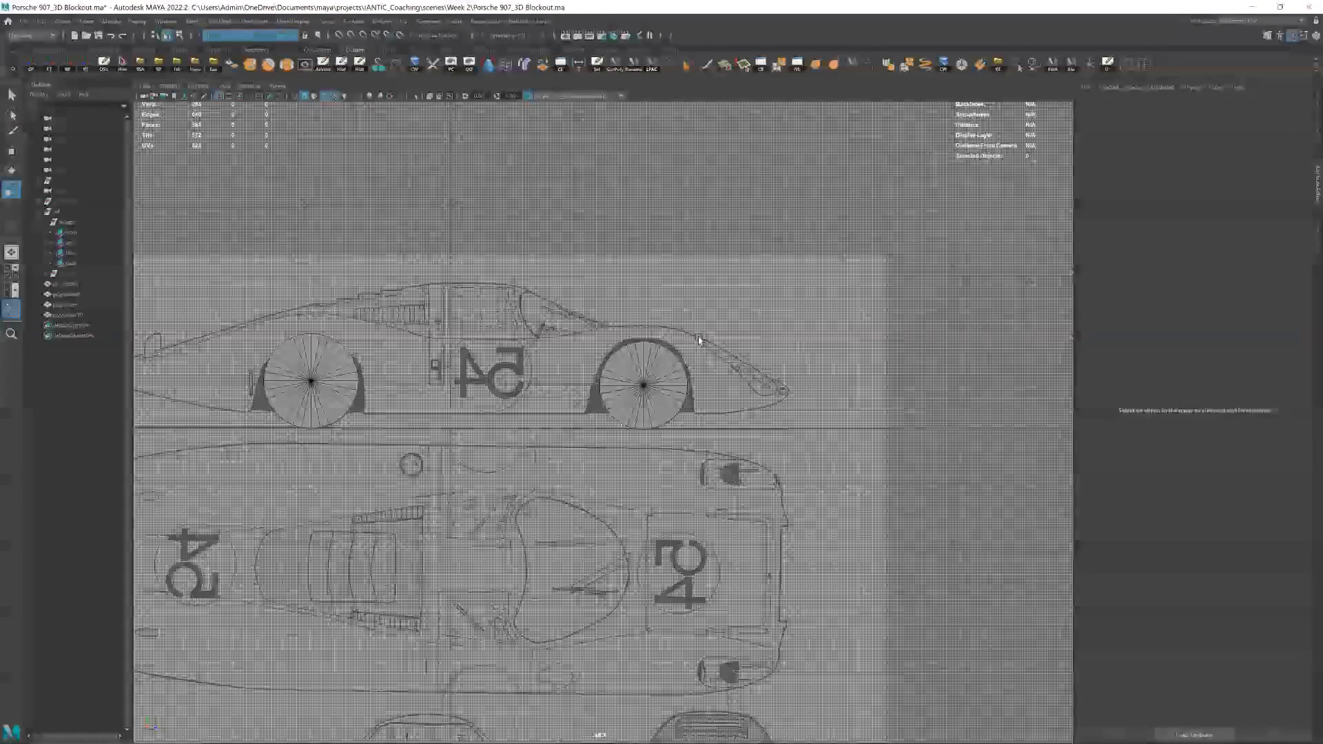
{"action": "key", "text": "ctrl+z"}
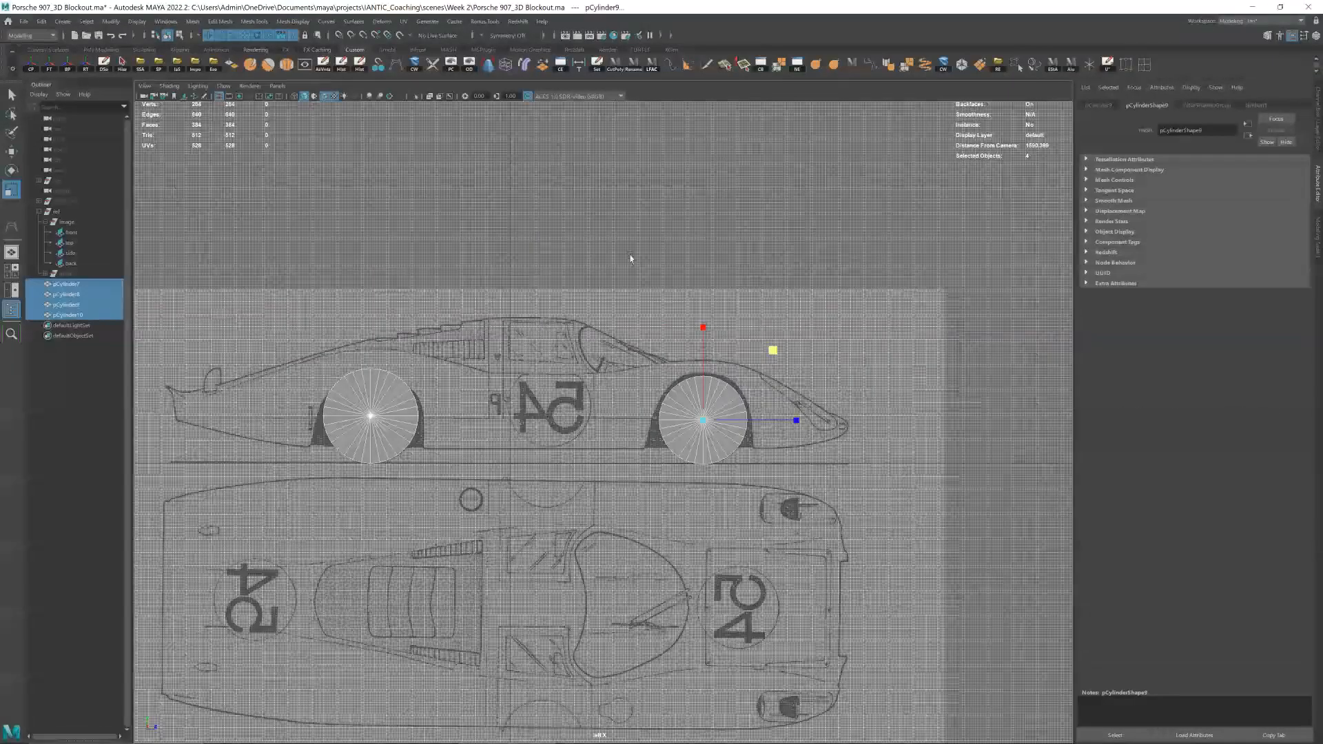
{"action": "left_click", "coordinate": [689, 284]}
{"action": "scroll", "coordinate": [699, 282], "scroll_direction": "up", "scroll_amount": 5}
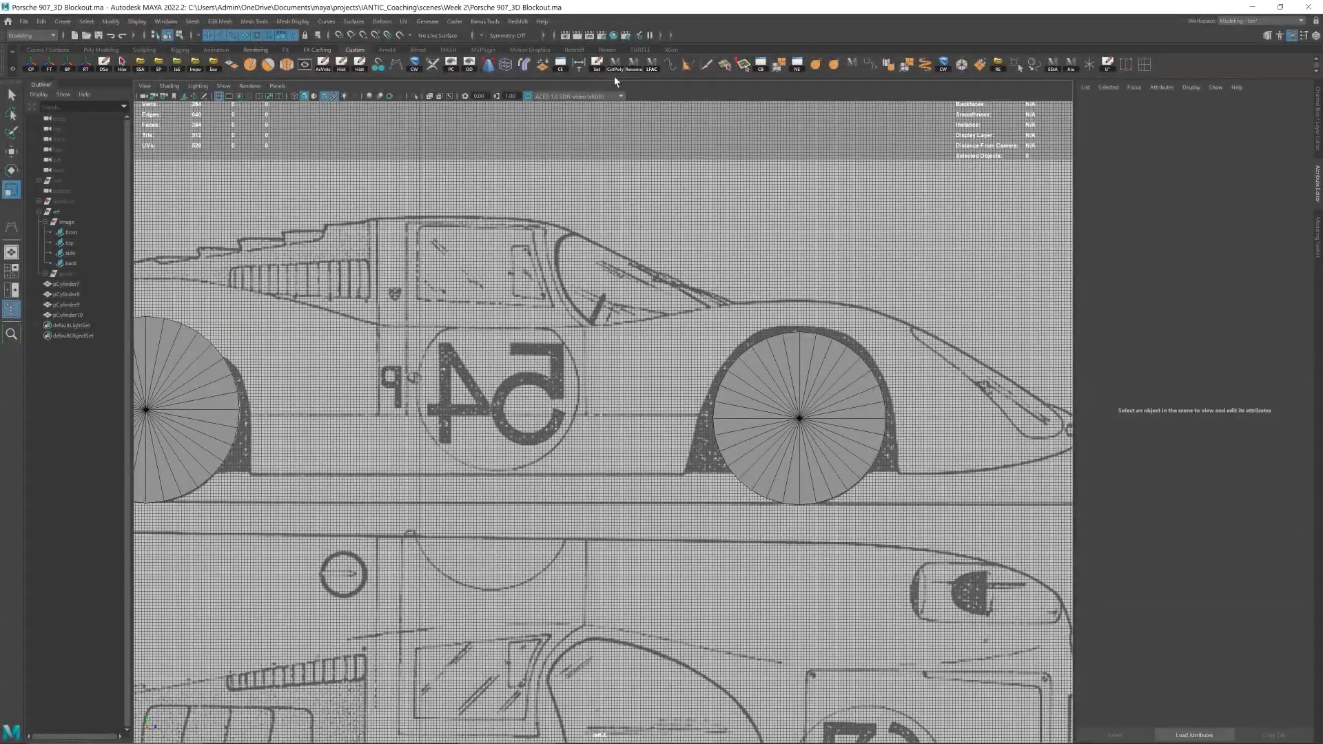
- Start a NURBS curve near the nose and trace the front fender line over the front wheel to below the windscreen
{"action": "left_click", "coordinate": [400, 62]}
{"action": "scroll", "coordinate": [473, 237], "scroll_direction": "down", "scroll_amount": 3}
{"action": "middle_click_drag", "start_coordinate": [474, 241], "coordinate": [631, 240], "text": "alt"}
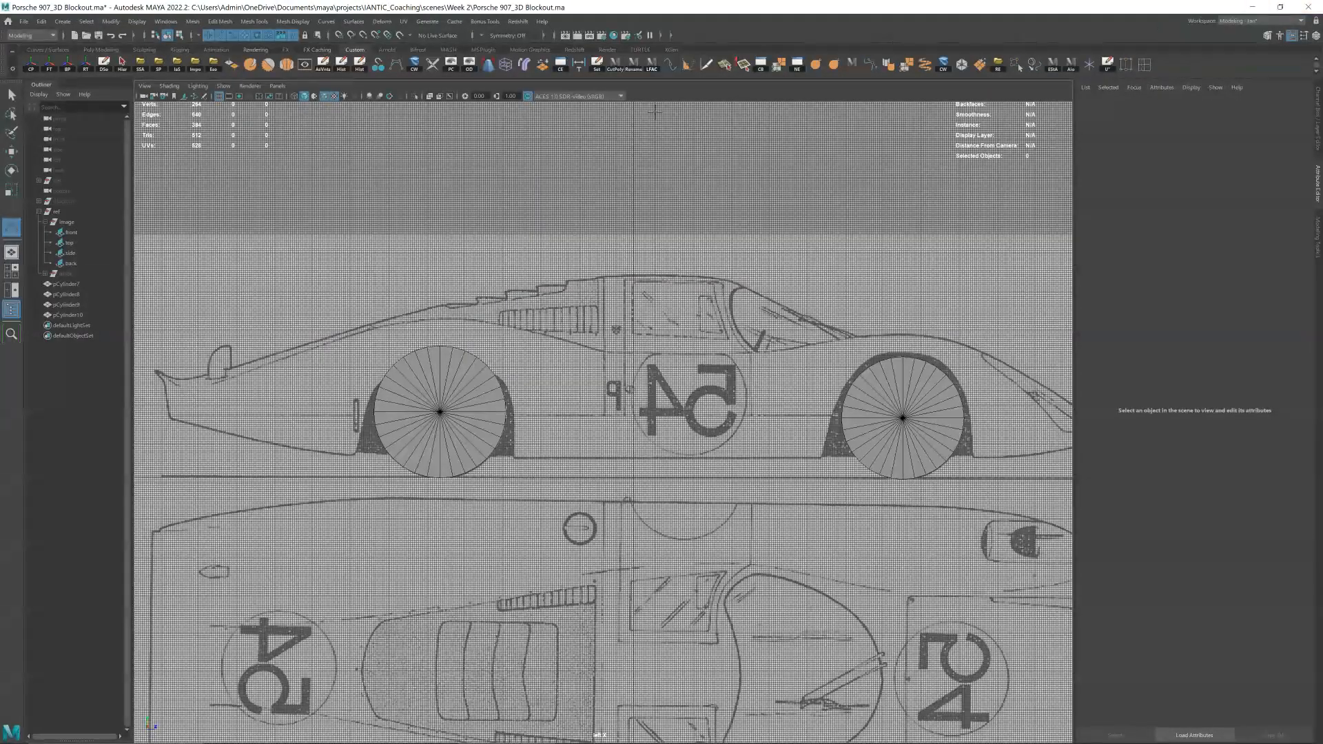
{"action": "middle_click_drag", "start_coordinate": [732, 355], "coordinate": [712, 357], "text": "alt"}
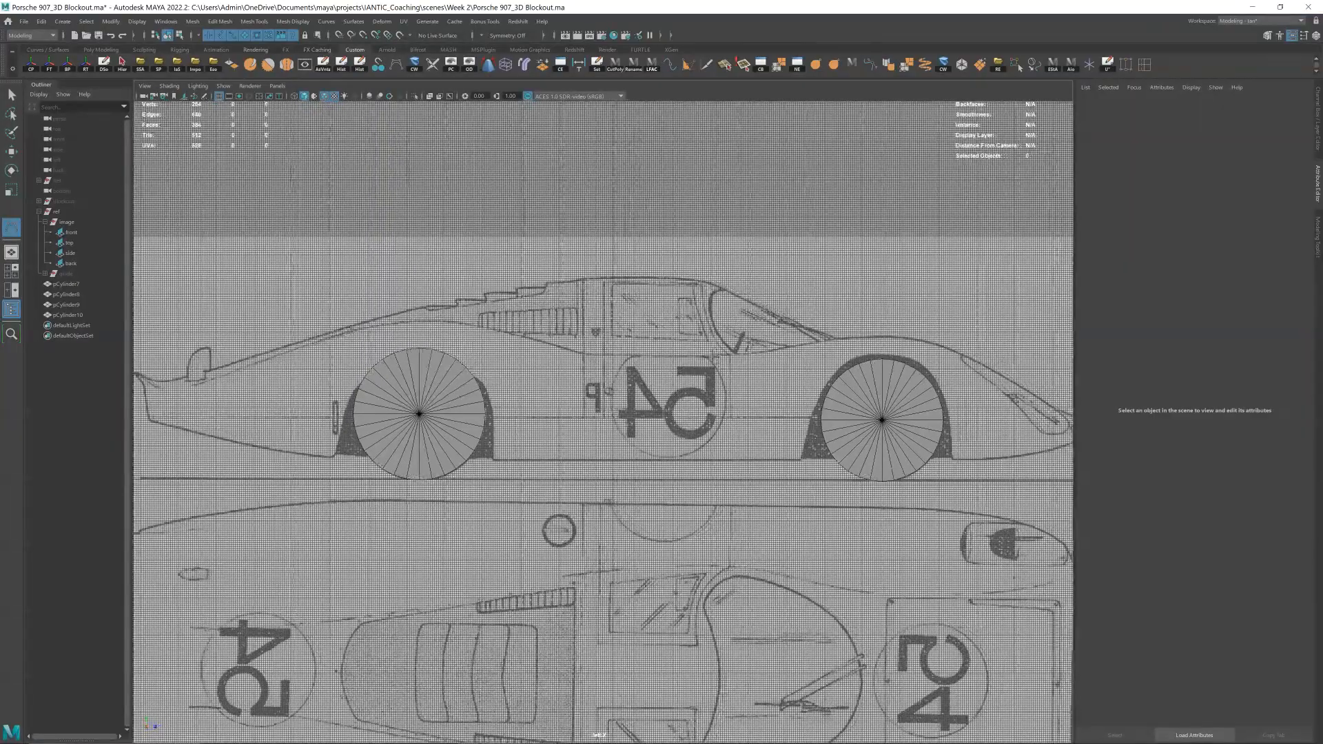
{"action": "scroll", "coordinate": [712, 357], "scroll_direction": "down", "scroll_amount": 2}
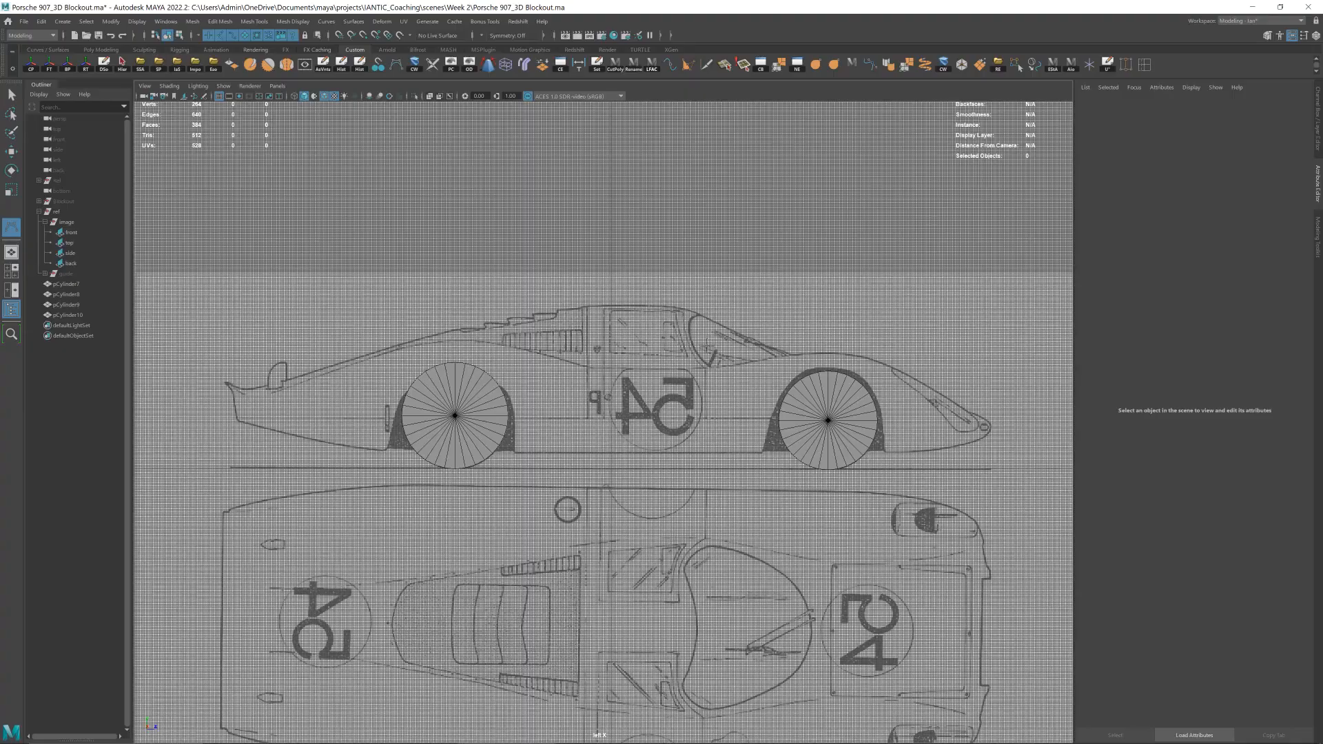
{"action": "scroll", "coordinate": [788, 361], "scroll_direction": "up", "scroll_amount": 2}
{"action": "middle_click_drag", "start_coordinate": [887, 354], "coordinate": [558, 365], "text": "alt"}
{"action": "scroll", "coordinate": [788, 360], "scroll_direction": "up", "scroll_amount": 2}
{"action": "scroll", "coordinate": [558, 365], "scroll_direction": "up", "scroll_amount": 2}
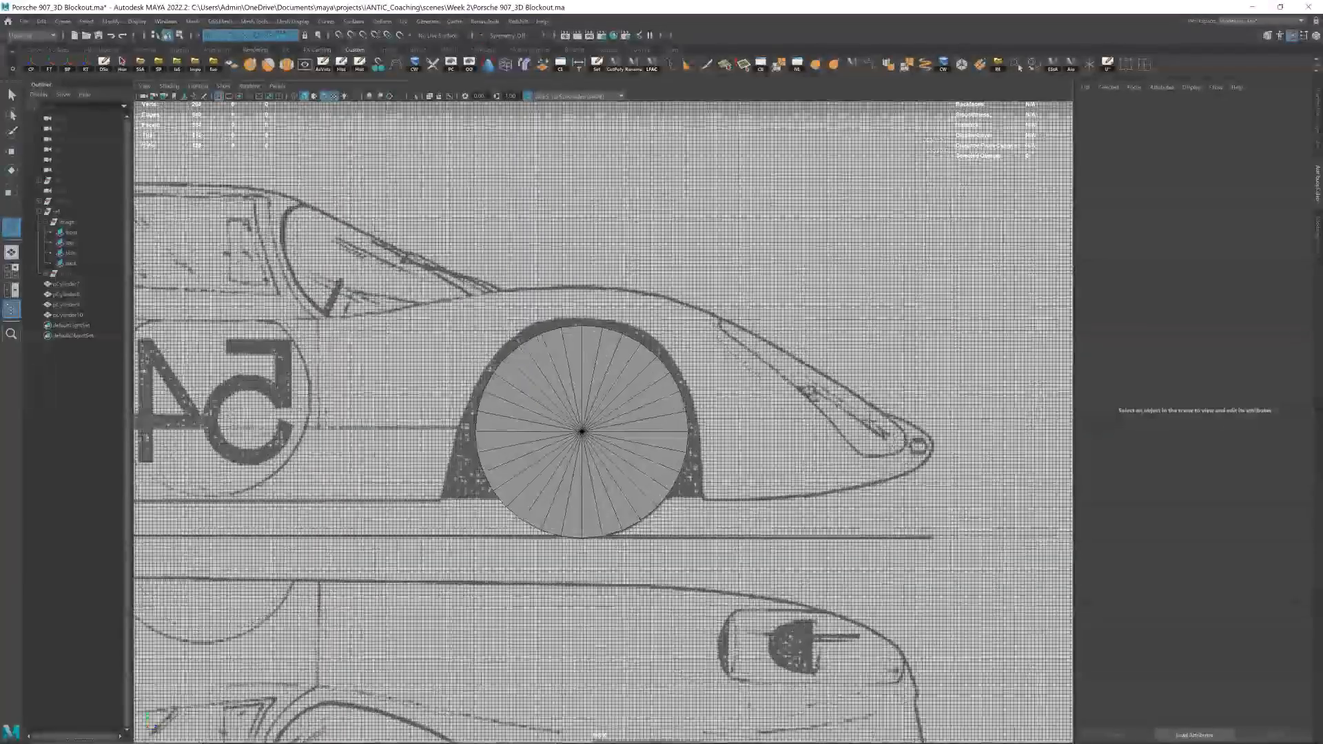
{"action": "left_click", "coordinate": [851, 392]}
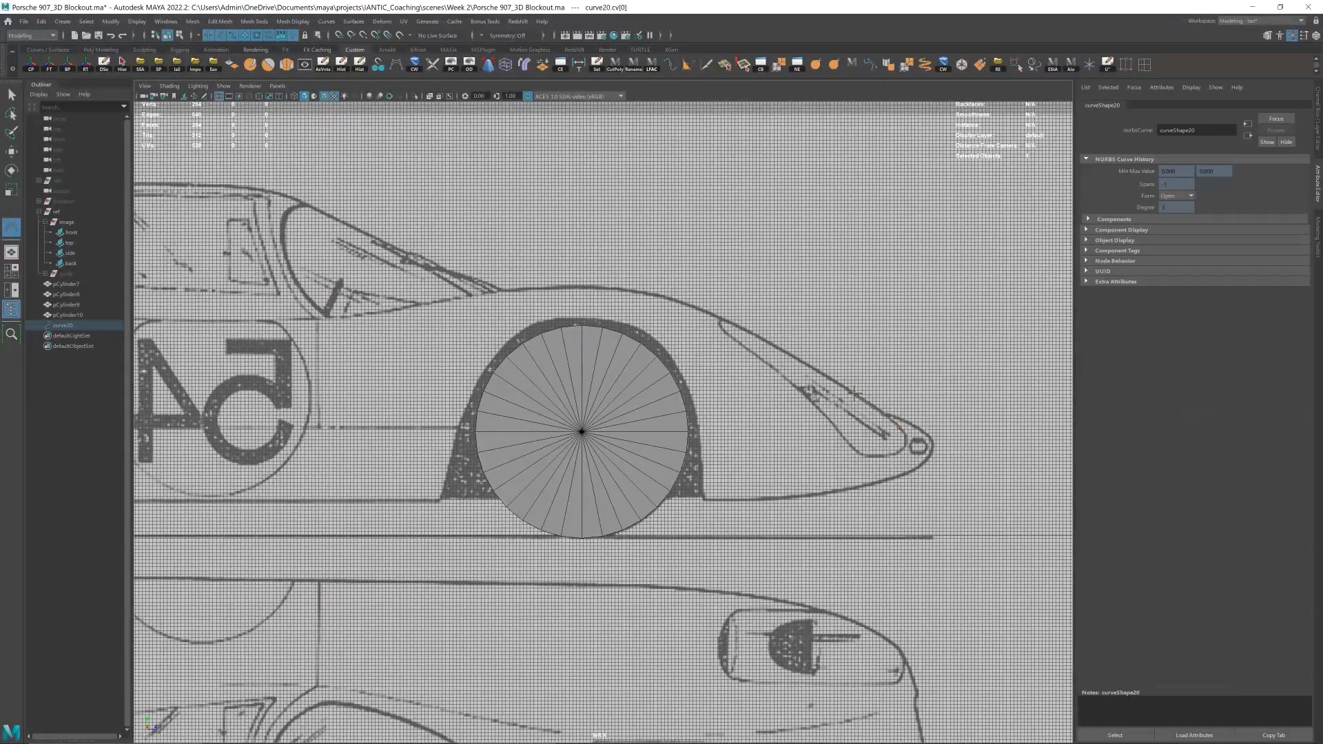
{"action": "left_click", "coordinate": [780, 348]}
{"action": "left_click", "coordinate": [733, 322]}
{"action": "left_click", "coordinate": [692, 307]}
{"action": "left_click", "coordinate": [687, 304]}
{"action": "scroll", "coordinate": [638, 289], "scroll_direction": "up", "scroll_amount": 2}
{"action": "left_click", "coordinate": [635, 273]}
{"action": "left_click", "coordinate": [590, 265]}
{"action": "left_click", "coordinate": [510, 269]}
{"action": "left_click", "coordinate": [468, 275]}
{"action": "left_click", "coordinate": [427, 283]}
{"action": "left_click", "coordinate": [381, 290]}
{"action": "left_click", "coordinate": [335, 300]}
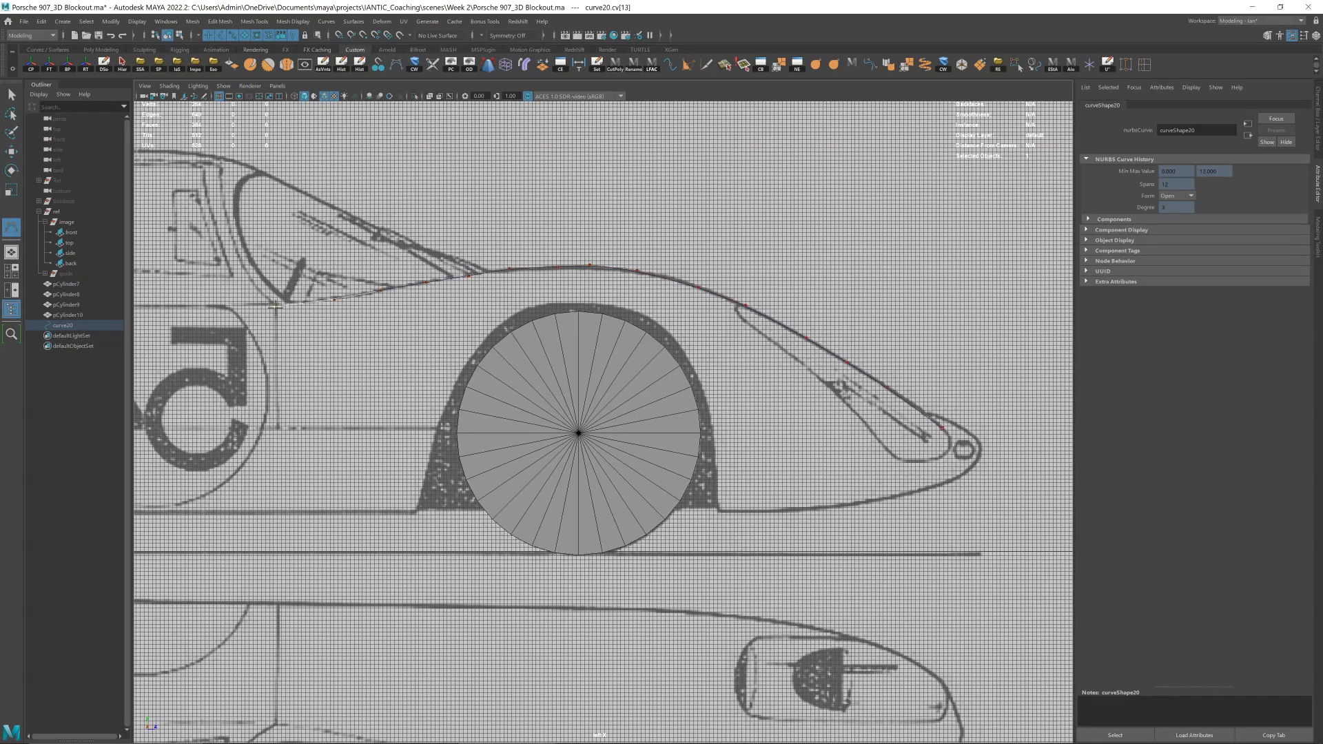
- Continue the curve along the waistline beneath the door window and side vent to the rise above the rear wheel
{"action": "left_click", "coordinate": [275, 304]}
{"action": "left_click", "coordinate": [244, 307]}
{"action": "middle_click_drag", "start_coordinate": [130, 307], "coordinate": [786, 321], "text": "alt"}
{"action": "left_click", "coordinate": [786, 321]}
{"action": "left_click", "coordinate": [687, 321]}
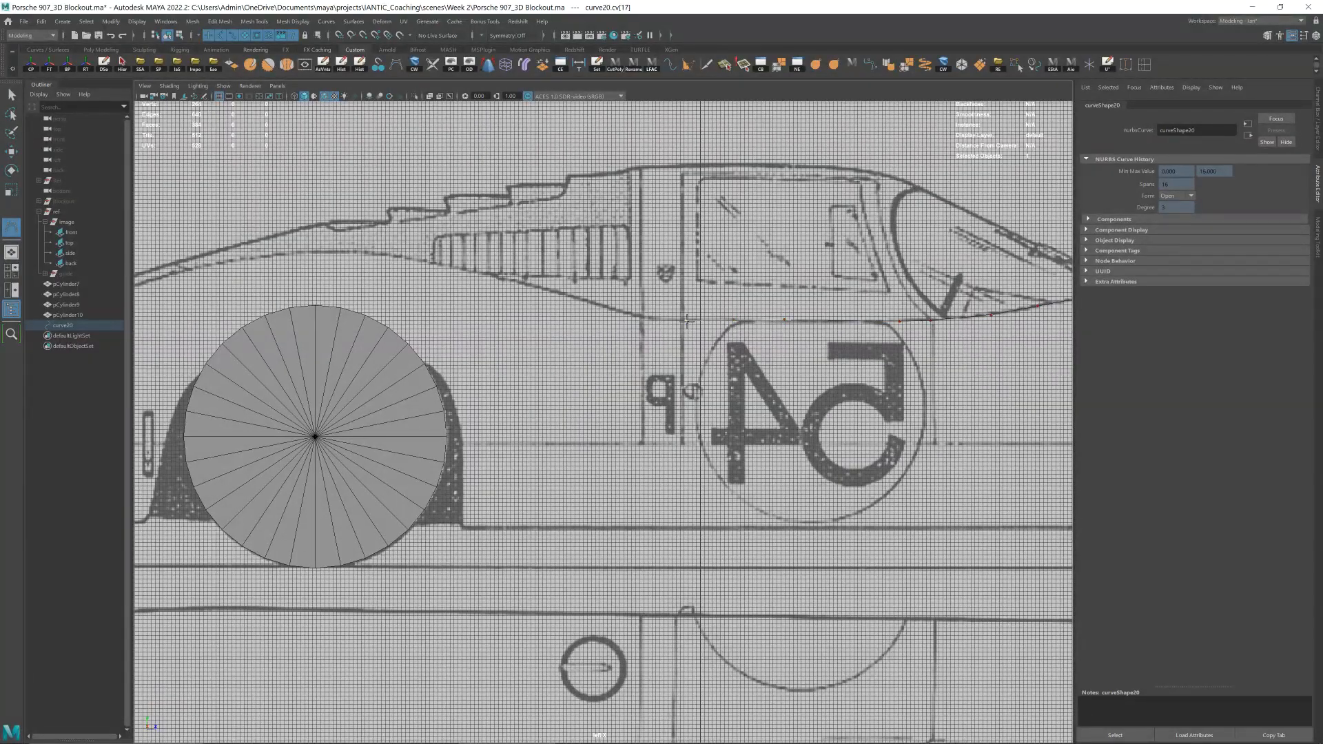
{"action": "left_click", "coordinate": [599, 305]}
{"action": "left_click", "coordinate": [546, 289]}
{"action": "left_click", "coordinate": [481, 274]}
{"action": "left_click", "coordinate": [411, 257]}
{"action": "left_click", "coordinate": [356, 253]}
{"action": "middle_click_drag", "start_coordinate": [357, 253], "coordinate": [679, 238], "text": "alt"}
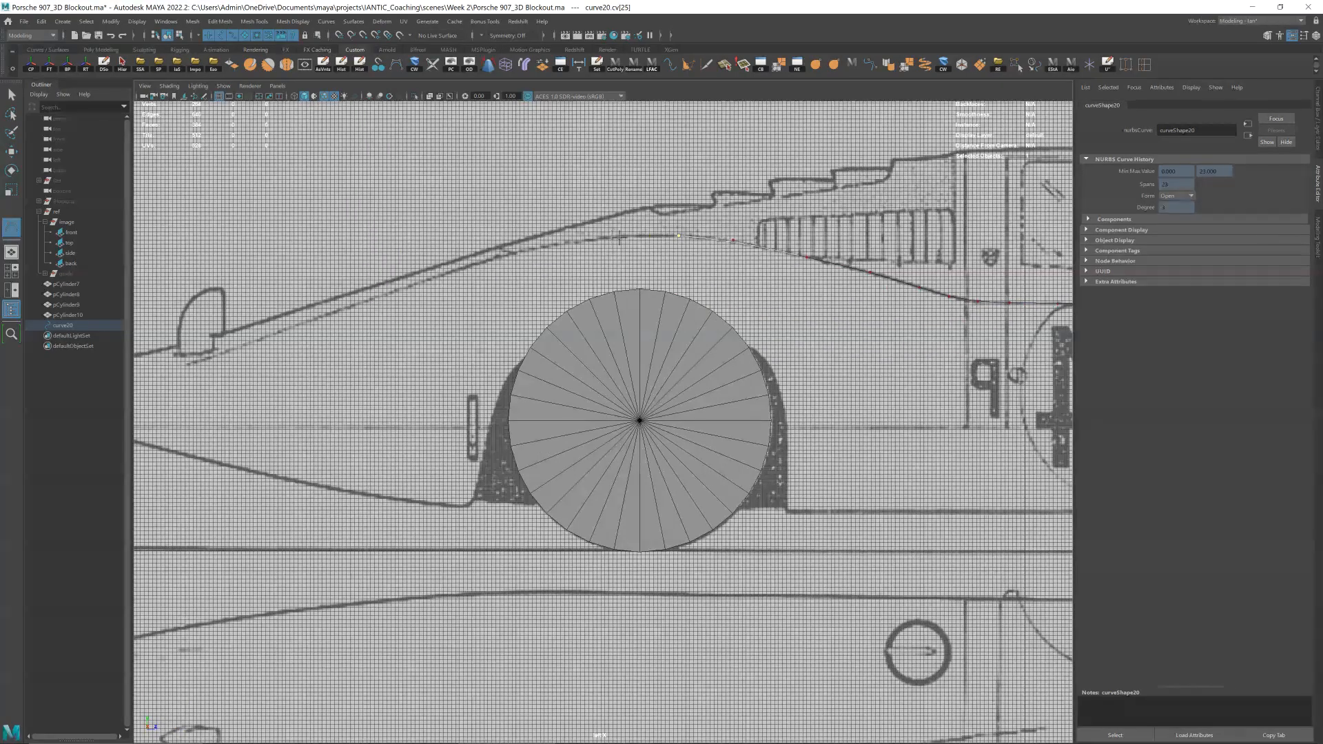
{"action": "scroll", "coordinate": [641, 236], "scroll_direction": "up", "scroll_amount": 2}
{"action": "left_click", "coordinate": [638, 189]}
{"action": "left_click", "coordinate": [580, 197]}
{"action": "left_click", "coordinate": [577, 198]}
{"action": "left_click", "coordinate": [546, 222]}
{"action": "key", "text": "ctrl+z"}
{"action": "key", "text": "ctrl+z"}
{"action": "key", "text": "ctrl+z"}
{"action": "key", "text": "ctrl+z"}
- Place curve points over the rear fender crest and down its rear slope, replacing the point that strays from the blueprint line
{"action": "left_click", "coordinate": [614, 189]}
{"action": "left_click", "coordinate": [579, 194]}
{"action": "left_click", "coordinate": [557, 194]}
{"action": "left_click", "coordinate": [523, 200]}
{"action": "left_click", "coordinate": [461, 206]}
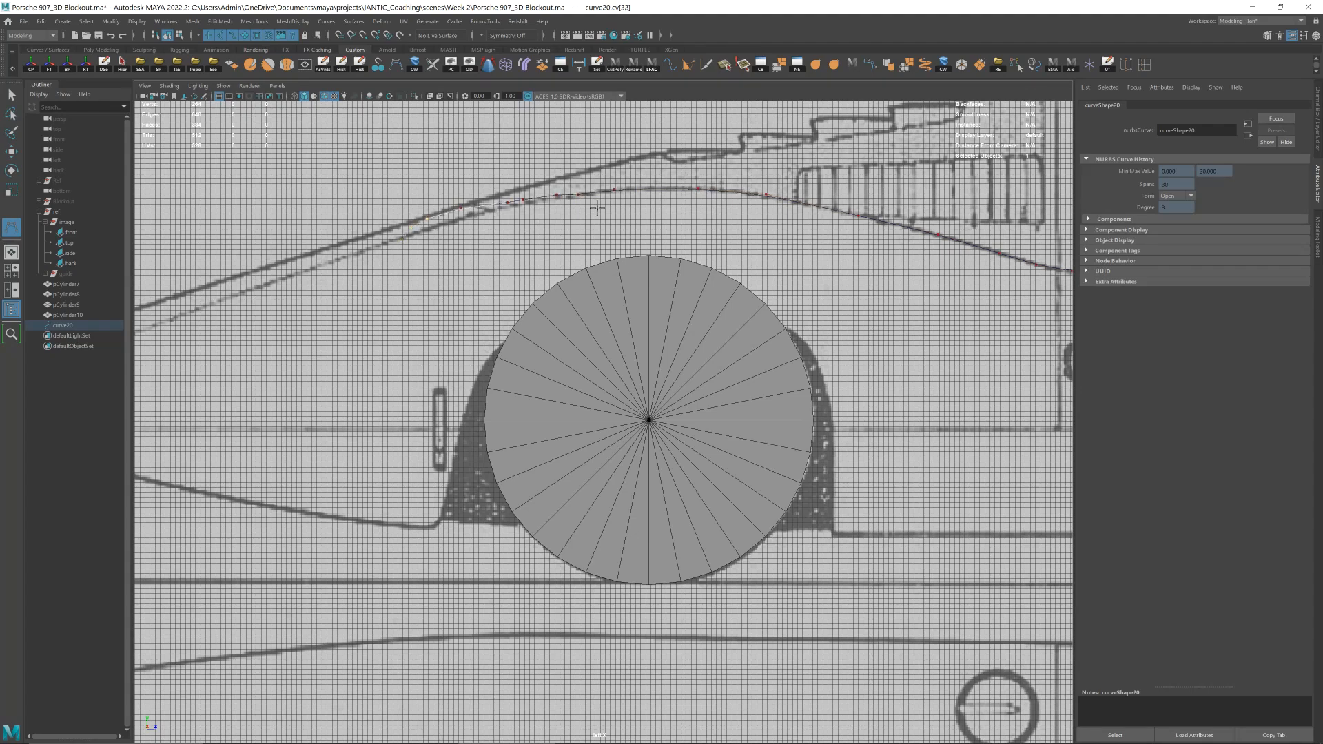
{"action": "key", "text": "ctrl+z"}
{"action": "left_click_drag", "start_coordinate": [535, 201], "coordinate": [548, 198]}
{"action": "left_click", "coordinate": [466, 217]}
{"action": "left_click", "coordinate": [397, 240]}
{"action": "left_click", "coordinate": [308, 270]}
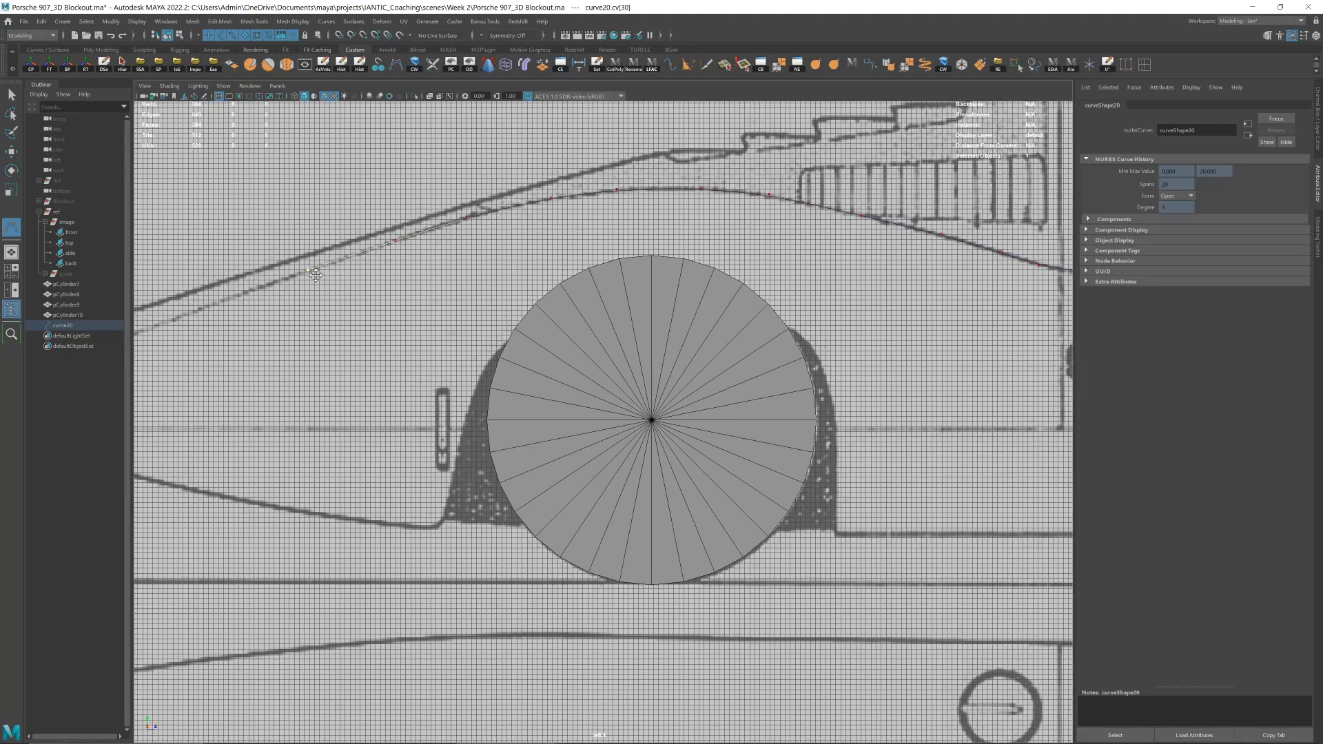
- Extend the fender curve past the fin to the tail, redo its last two points and finish the curve
{"action": "middle_click_drag", "start_coordinate": [316, 274], "coordinate": [758, 223], "text": "alt"}
{"action": "left_click", "coordinate": [682, 242]}
{"action": "left_click", "coordinate": [620, 267]}
{"action": "left_click", "coordinate": [566, 286]}
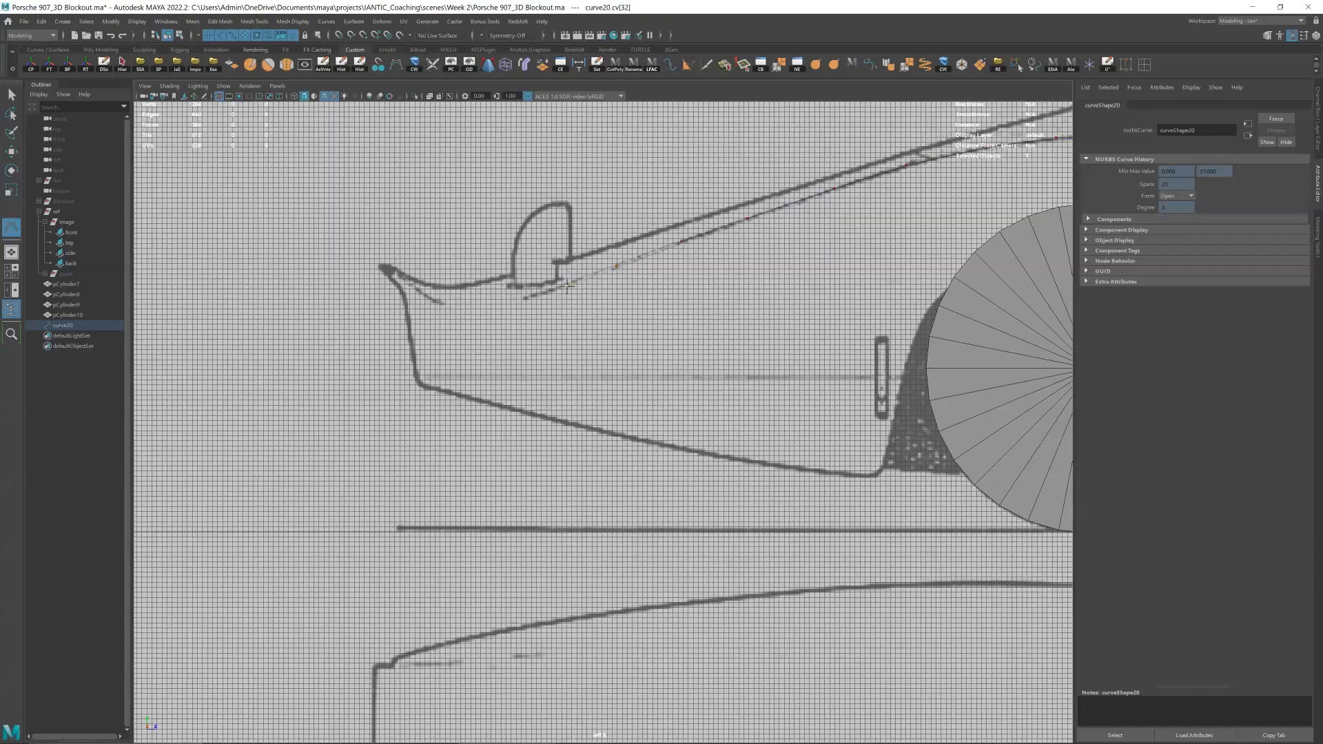
{"action": "left_click", "coordinate": [522, 297]}
{"action": "left_click", "coordinate": [455, 312]}
{"action": "key", "text": "BackSpace"}
{"action": "key", "text": "BackSpace"}
{"action": "left_click", "coordinate": [491, 308]}
{"action": "left_click", "coordinate": [428, 321]}
{"action": "key", "text": "Return"}
- Hide the viewport grid and ready a new curve at the nose of the side blueprint
{"action": "scroll", "coordinate": [504, 304], "scroll_direction": "down", "scroll_amount": 7}
{"action": "middle_click_drag", "start_coordinate": [848, 290], "coordinate": [386, 313], "text": "alt"}
{"action": "middle_click_drag", "start_coordinate": [1068, 276], "coordinate": [875, 265], "text": "alt"}
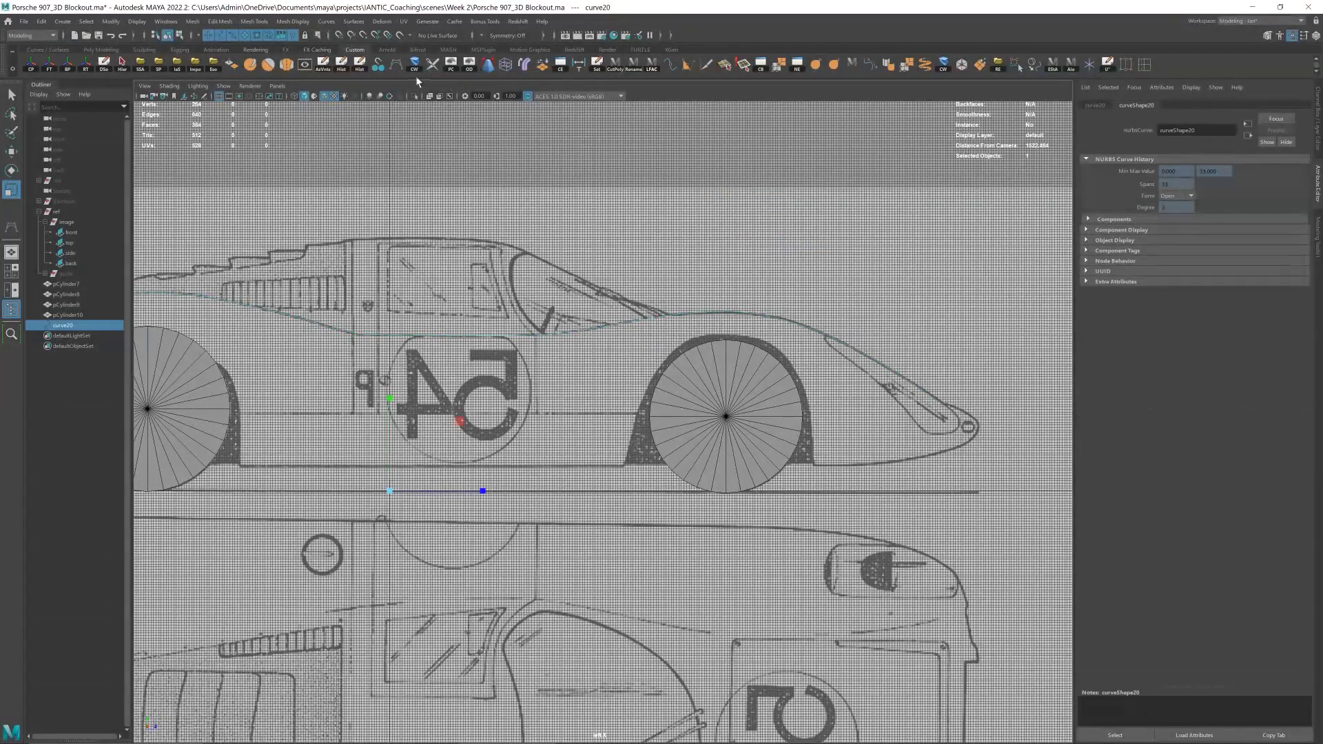
{"action": "key", "text": "g"}
{"action": "scroll", "coordinate": [681, 283], "scroll_direction": "up", "scroll_amount": 2}
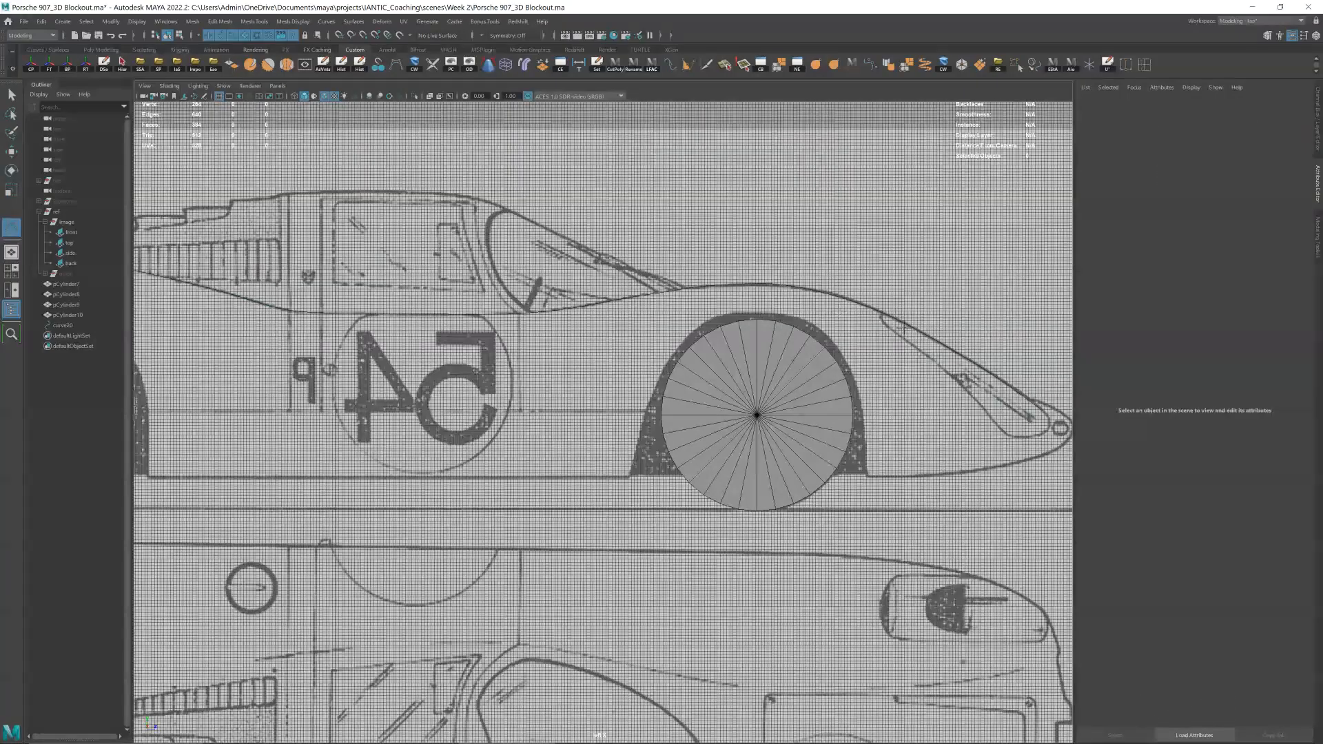
{"action": "middle_click_drag", "start_coordinate": [1002, 353], "coordinate": [845, 324], "text": "alt"}
{"action": "right_click_drag", "start_coordinate": [845, 325], "coordinate": [830, 436], "text": "alt"}
{"action": "middle_click_drag", "start_coordinate": [830, 436], "coordinate": [815, 451], "text": "alt"}
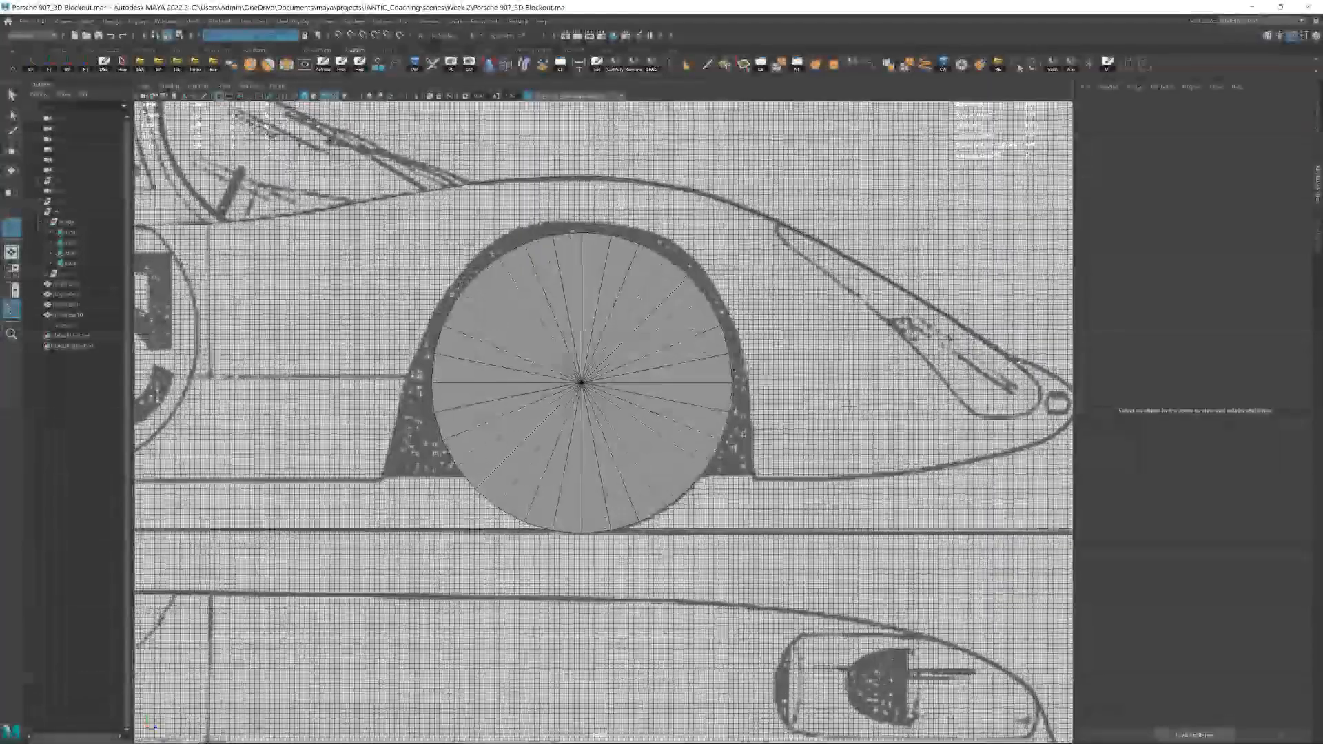
{"action": "left_click", "coordinate": [219, 95]}
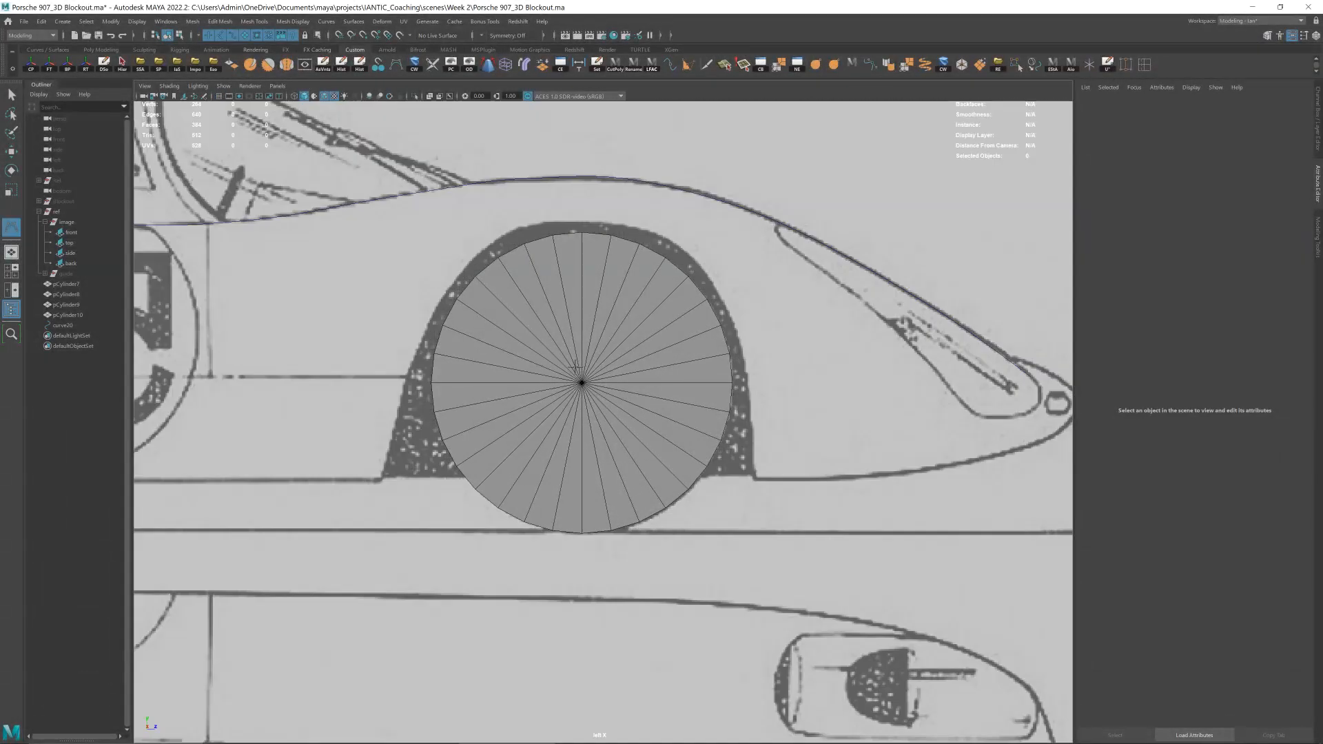
{"action": "middle_click_drag", "start_coordinate": [1066, 417], "coordinate": [930, 411], "text": "alt"}
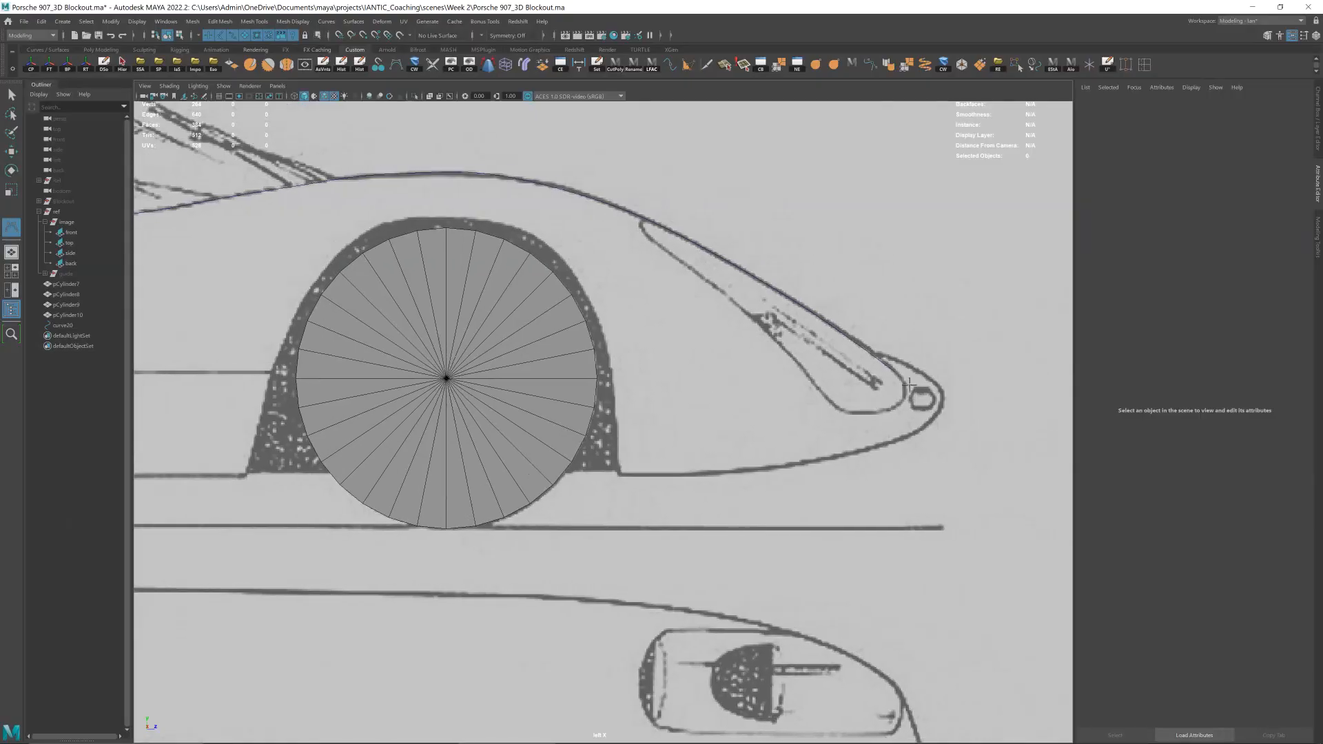
- Trace a curve around the nose tip and back along the underside to the front edge of the front wheel arch
{"action": "left_click", "coordinate": [877, 355]}
{"action": "left_click", "coordinate": [935, 381]}
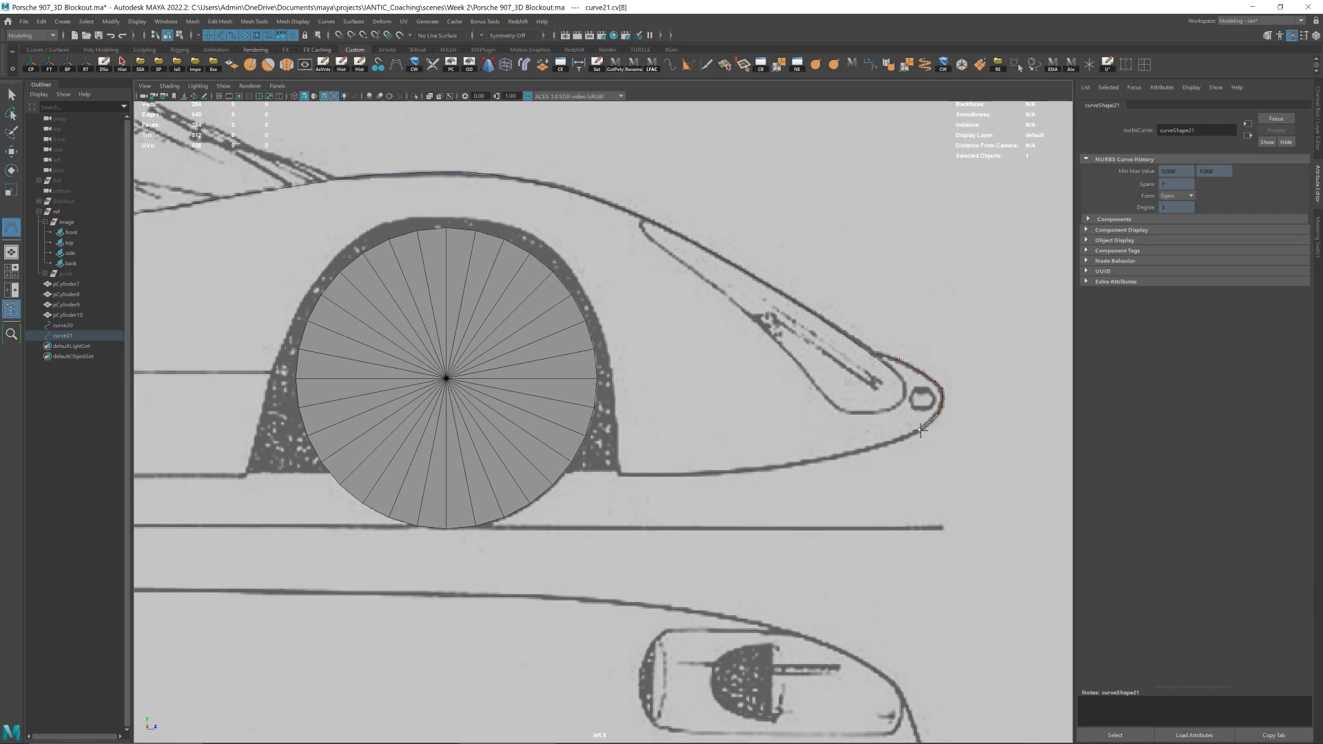
{"action": "left_click", "coordinate": [829, 457]}
{"action": "left_click", "coordinate": [788, 465]}
{"action": "left_click", "coordinate": [722, 471]}
{"action": "left_click", "coordinate": [666, 474]}
{"action": "left_click", "coordinate": [632, 475]}
{"action": "key", "text": "ctrl+z"}
{"action": "key", "text": "ctrl+z"}
{"action": "left_click", "coordinate": [625, 474]}
{"action": "key", "text": "r"}
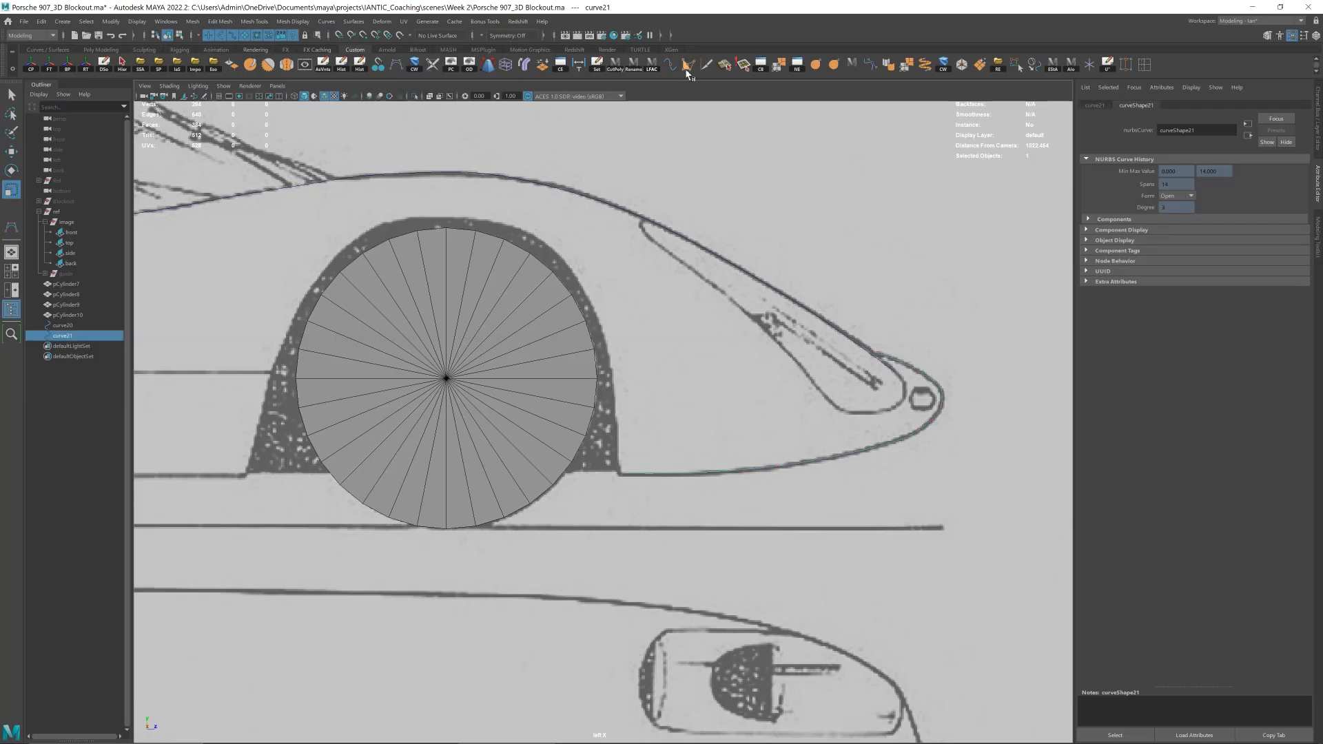
- Trace the front wheel arch with a new curve from its front lower corner over the wheel to its rear lower corner
{"action": "left_click", "coordinate": [398, 67]}
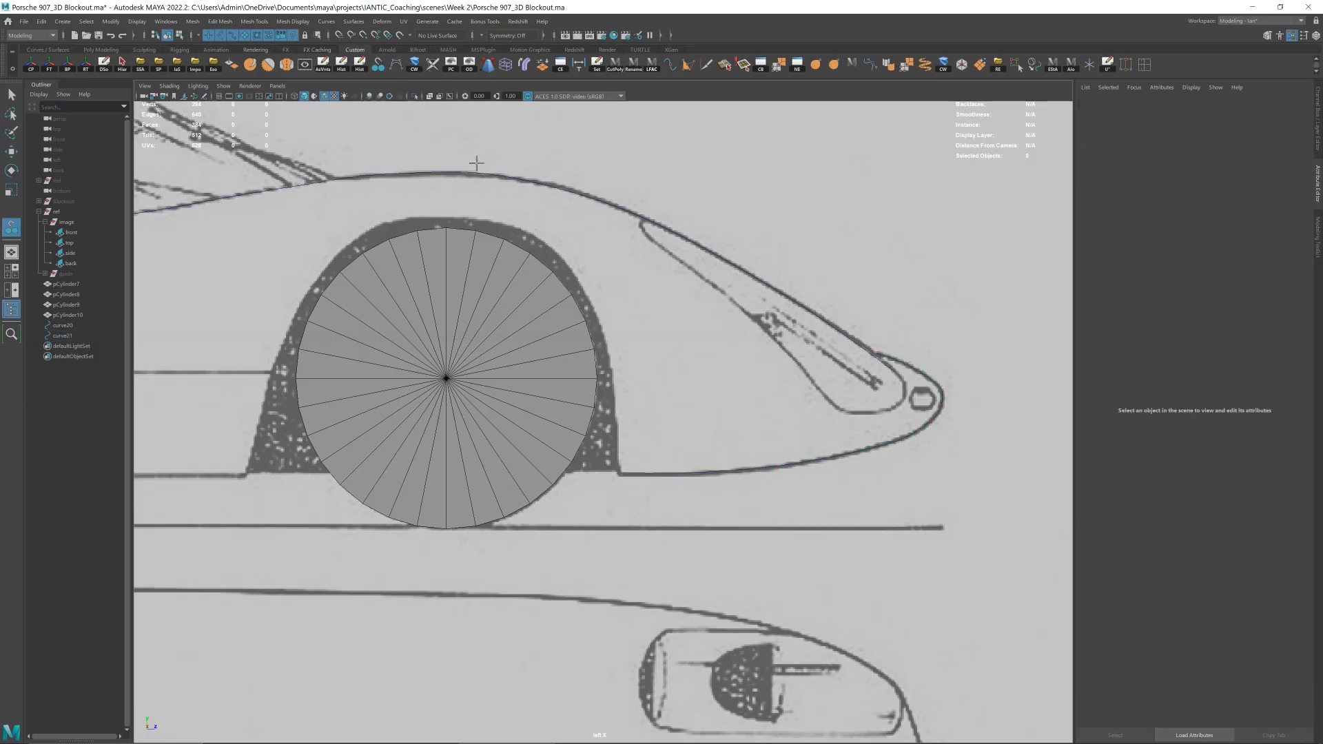
{"action": "left_click", "coordinate": [620, 475]}
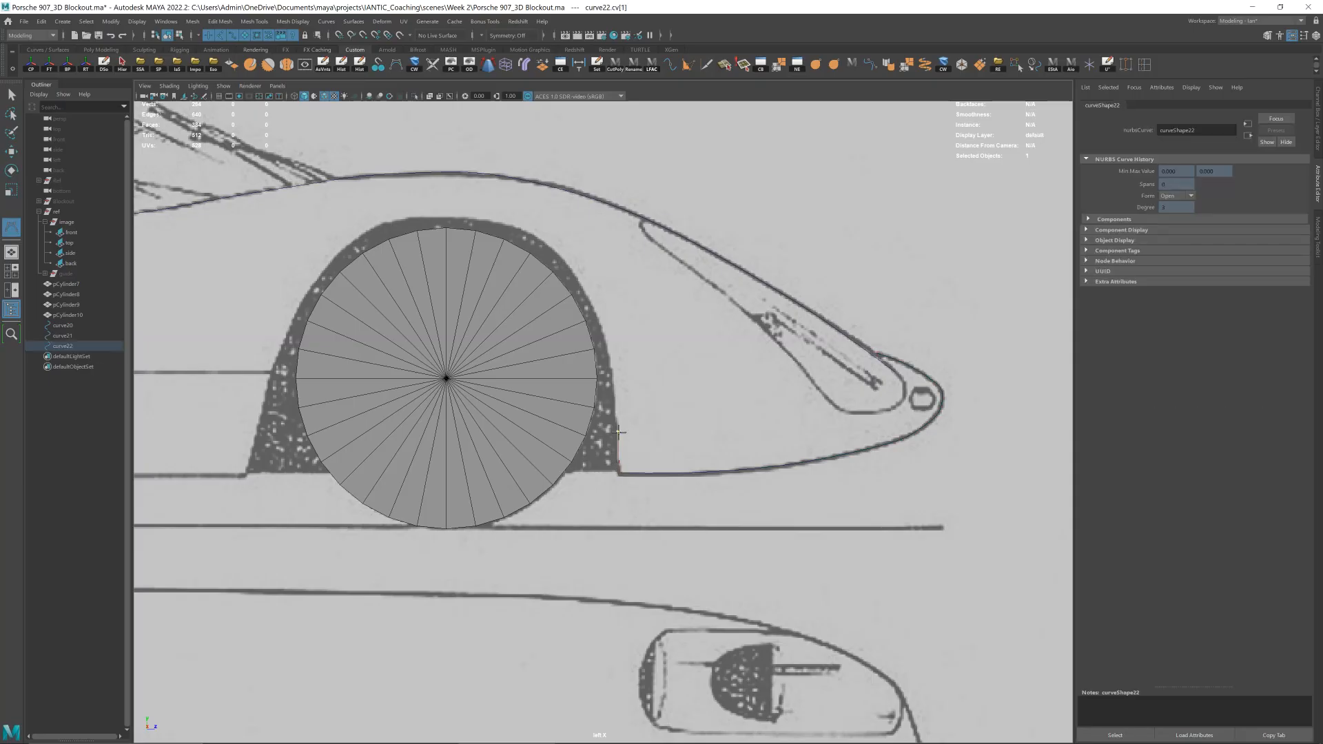
{"action": "left_click", "coordinate": [616, 393]}
{"action": "left_click", "coordinate": [600, 326]}
{"action": "left_click", "coordinate": [570, 267]}
{"action": "left_click", "coordinate": [520, 230]}
{"action": "left_click", "coordinate": [478, 223]}
{"action": "left_click", "coordinate": [451, 218]}
{"action": "left_click", "coordinate": [413, 219]}
{"action": "left_click", "coordinate": [388, 222]}
{"action": "left_click", "coordinate": [362, 236]}
{"action": "left_click", "coordinate": [339, 254]}
{"action": "left_click", "coordinate": [292, 322]}
{"action": "left_click", "coordinate": [268, 391]}
{"action": "left_click", "coordinate": [260, 424]}
{"action": "left_click", "coordinate": [252, 456]}
{"action": "key", "text": "r"}
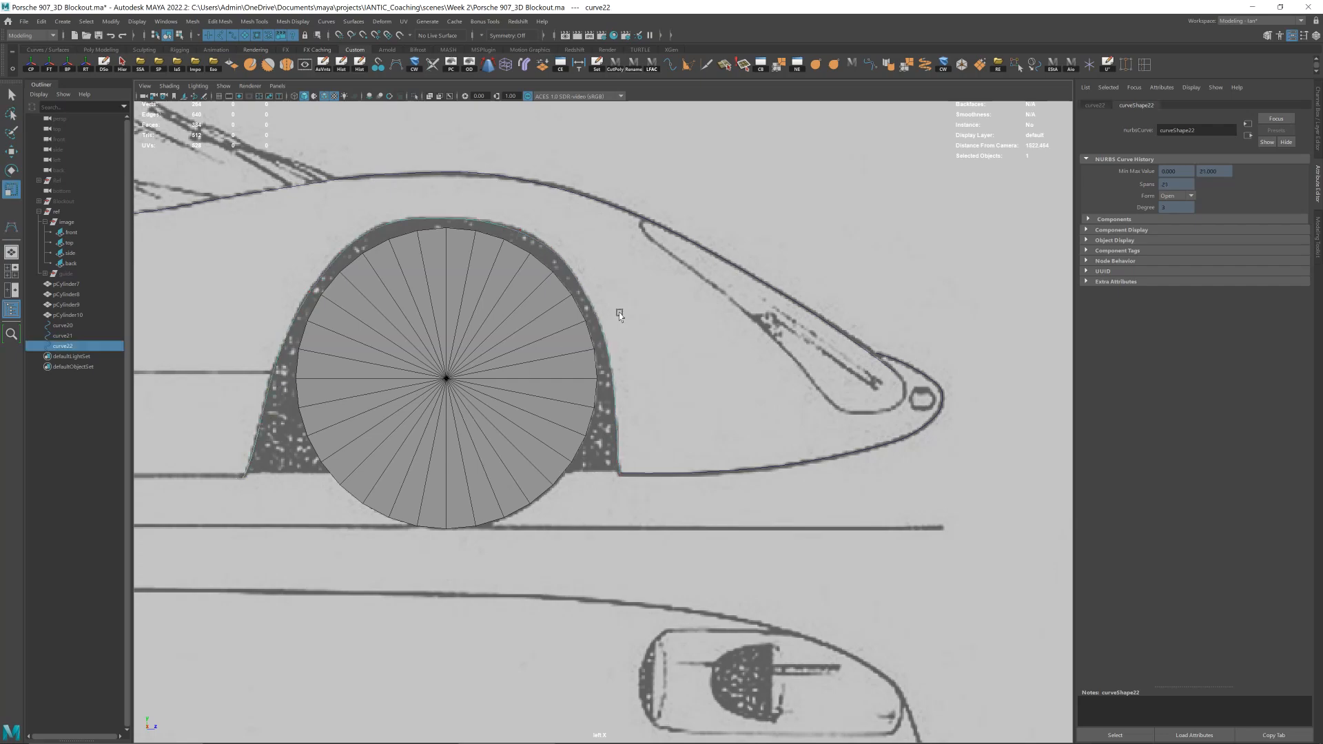
- Ready a new curve at the rear wheel and switch the viewport to wireframe display to reveal the blueprint wheel arch
{"action": "scroll", "coordinate": [620, 315], "scroll_direction": "down", "scroll_amount": 3}
{"action": "middle_click_drag", "start_coordinate": [520, 348], "coordinate": [1033, 324], "text": "alt"}
{"action": "middle_click_drag", "start_coordinate": [175, 324], "coordinate": [568, 321], "text": "alt"}
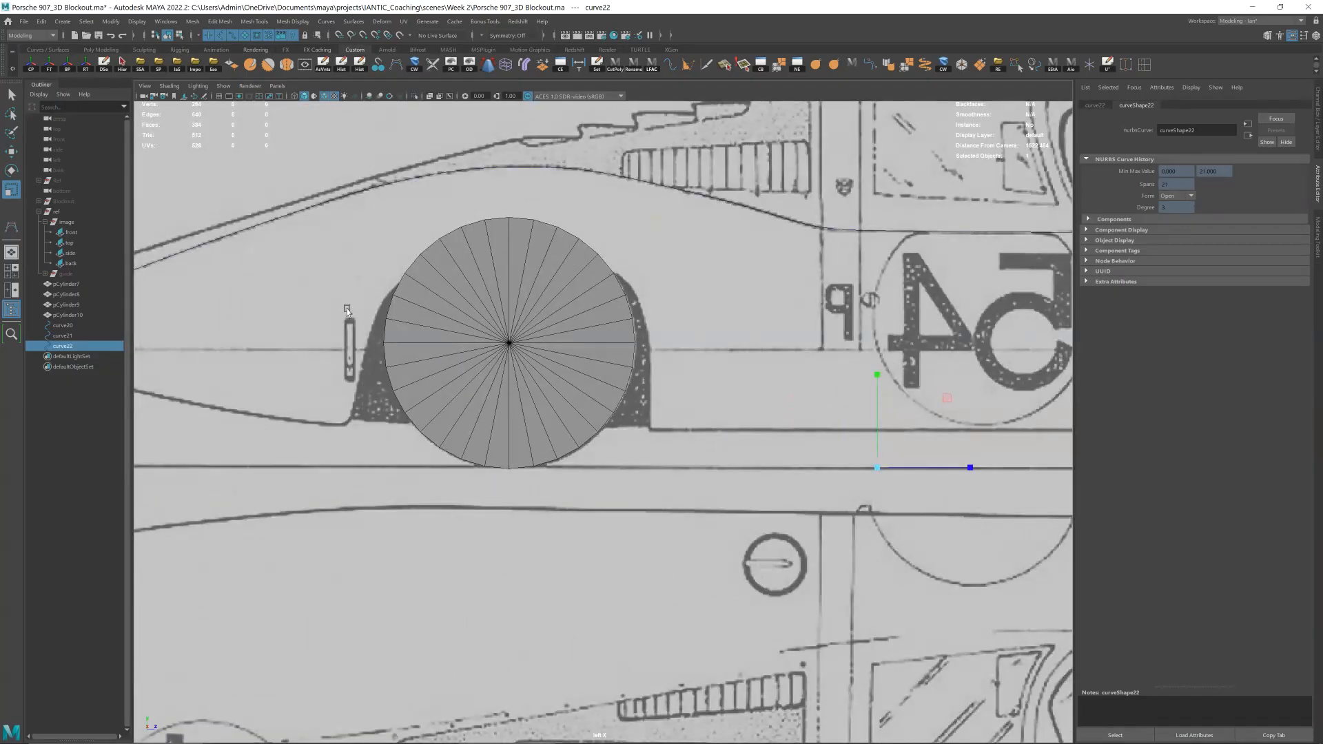
{"action": "middle_click_drag", "start_coordinate": [347, 310], "coordinate": [453, 348], "text": "alt"}
{"action": "middle_click_drag", "start_coordinate": [917, 332], "coordinate": [562, 358], "text": "alt"}
{"action": "middle_click_drag", "start_coordinate": [803, 373], "coordinate": [441, 352], "text": "alt"}
{"action": "middle_click_drag", "start_coordinate": [793, 360], "coordinate": [916, 348], "text": "alt"}
{"action": "middle_click_drag", "start_coordinate": [511, 350], "coordinate": [896, 347], "text": "alt"}
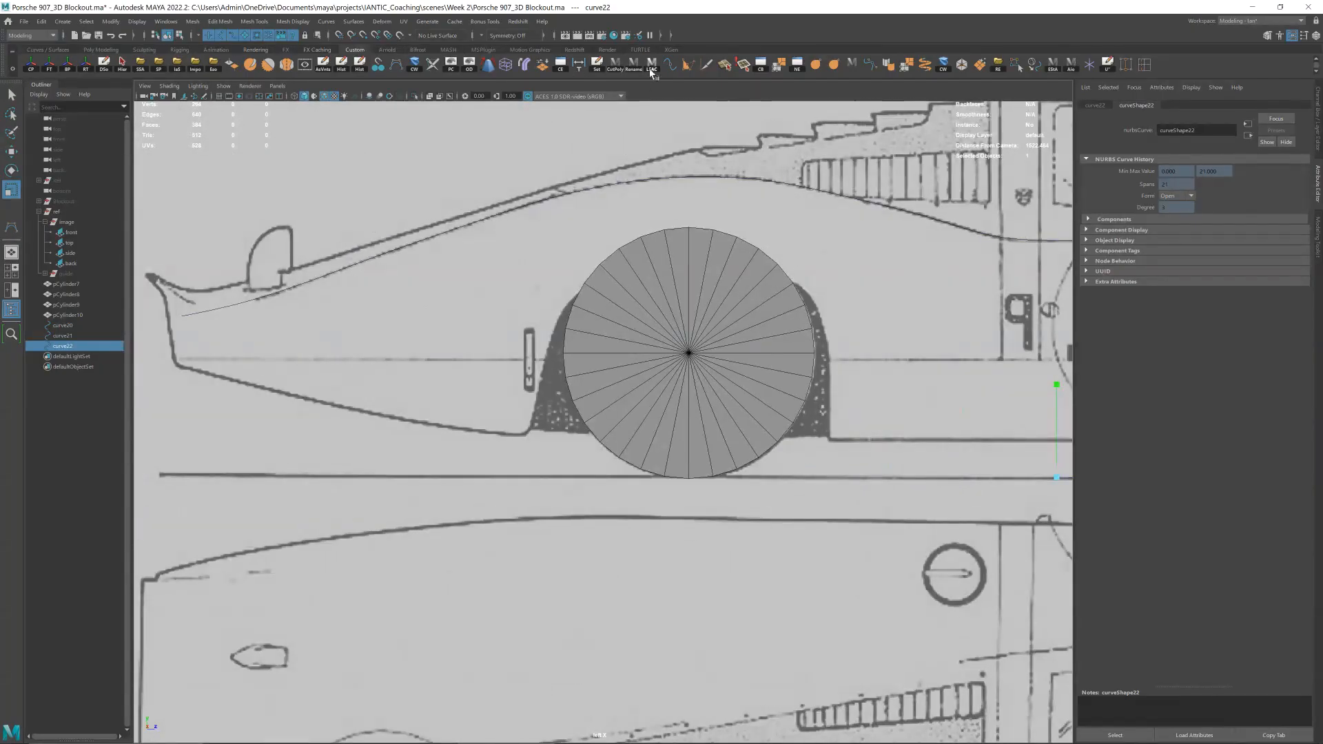
{"action": "left_click", "coordinate": [398, 64]}
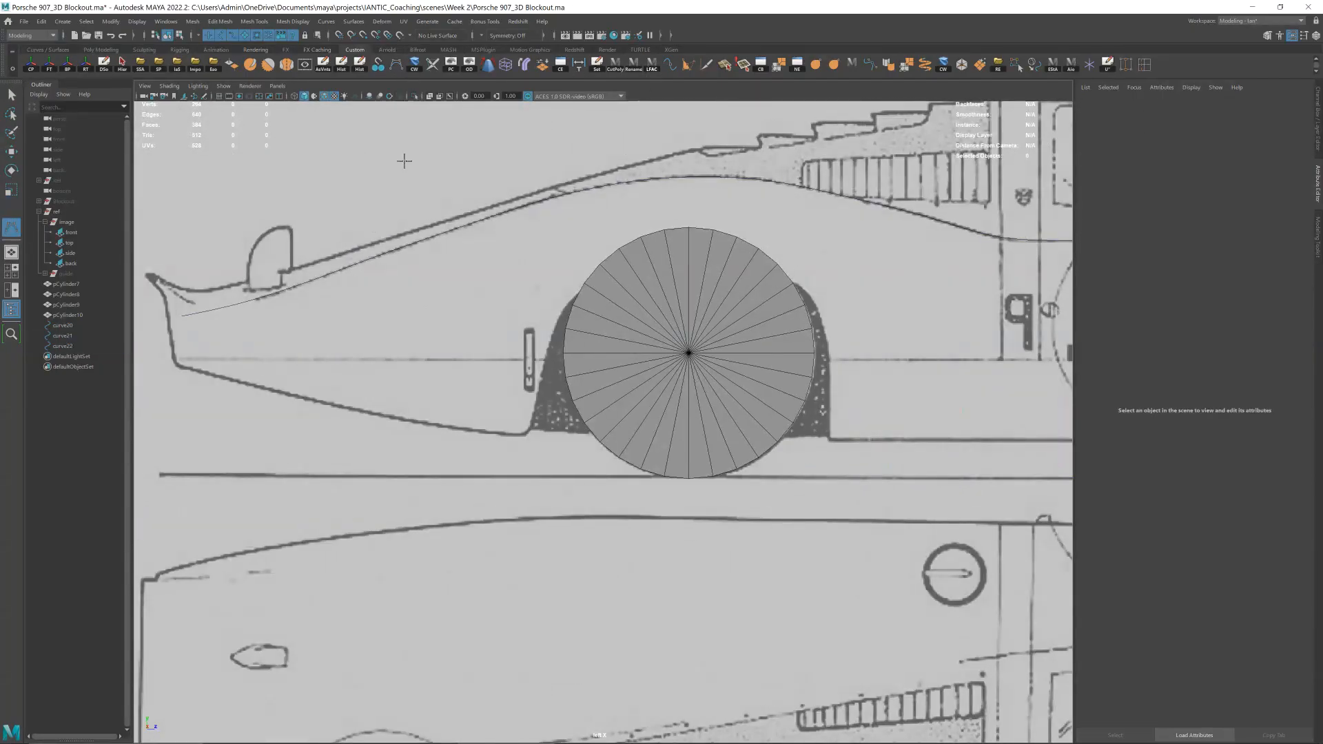
{"action": "left_click", "coordinate": [294, 95]}
- Trace the rear wheel arch with a curve from its rear lower corner over the wheel to its front lower edge
{"action": "left_click", "coordinate": [522, 438]}
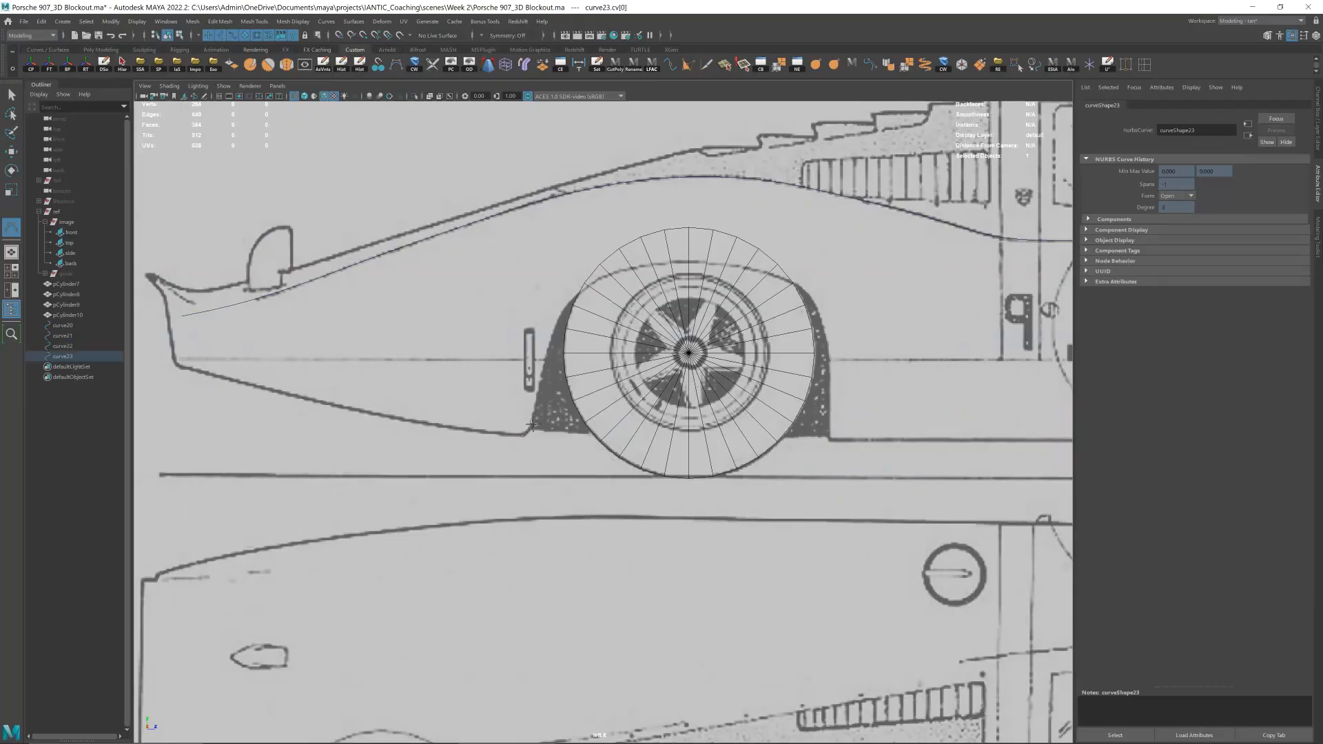
{"action": "left_click", "coordinate": [552, 329]}
{"action": "left_click", "coordinate": [569, 304]}
{"action": "left_click", "coordinate": [587, 285]}
{"action": "left_click", "coordinate": [611, 273]}
{"action": "left_click", "coordinate": [660, 263]}
{"action": "left_click", "coordinate": [752, 269]}
{"action": "left_click", "coordinate": [785, 279]}
{"action": "left_click", "coordinate": [809, 293]}
{"action": "left_click", "coordinate": [820, 316]}
{"action": "left_click", "coordinate": [830, 345]}
{"action": "left_click", "coordinate": [832, 372]}
{"action": "left_click", "coordinate": [828, 401]}
{"action": "left_click", "coordinate": [831, 405]}
{"action": "key", "text": "Return"}
{"action": "scroll", "coordinate": [832, 329], "scroll_direction": "down", "scroll_amount": 2}
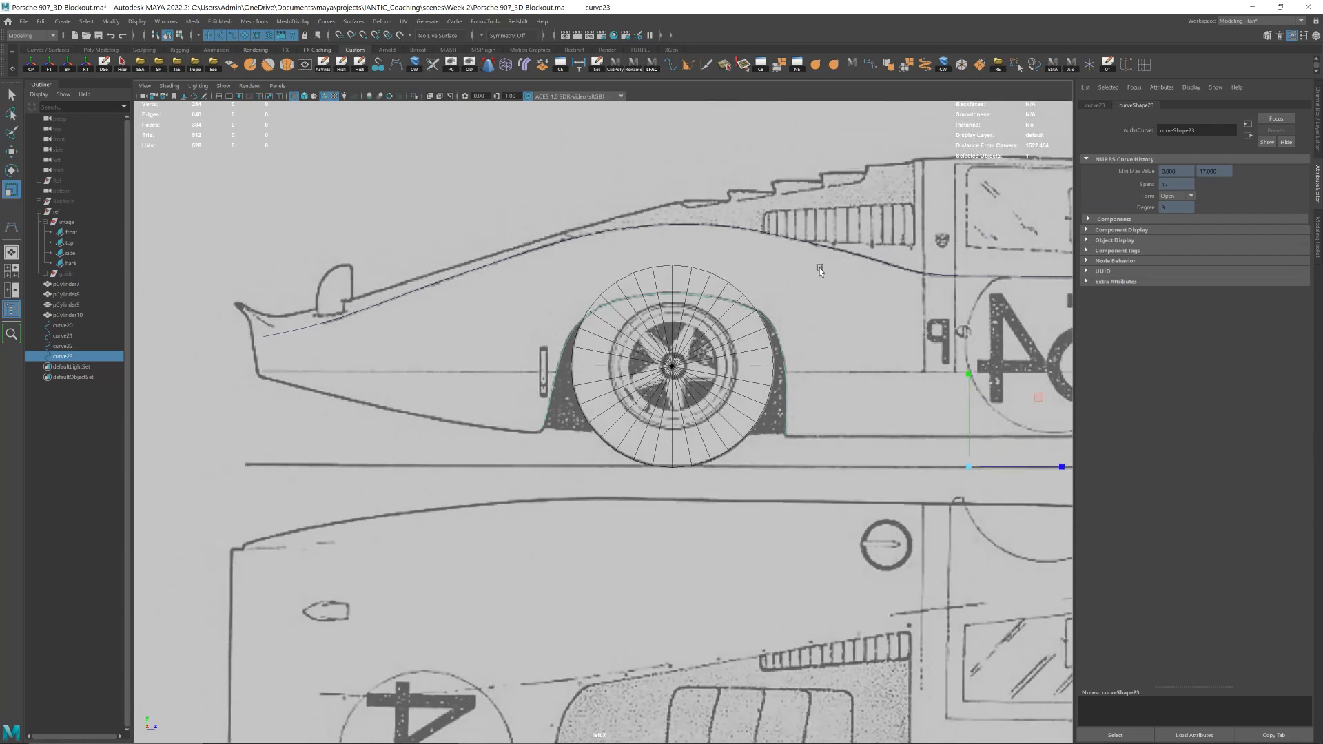
{"action": "right_click_drag", "start_coordinate": [818, 265], "coordinate": [753, 250]}
{"action": "left_click_drag", "start_coordinate": [789, 298], "coordinate": [744, 328]}
{"action": "key", "text": "w"}
- Trace a new curve from the tail tip down the rear edge and along the underside to the rear wheel arch
{"action": "left_click", "coordinate": [396, 64]}
{"action": "scroll", "coordinate": [574, 341], "scroll_direction": "up", "scroll_amount": 2}
{"action": "middle_click_drag", "start_coordinate": [160, 270], "coordinate": [335, 281], "text": "alt"}
{"action": "left_click", "coordinate": [338, 290]}
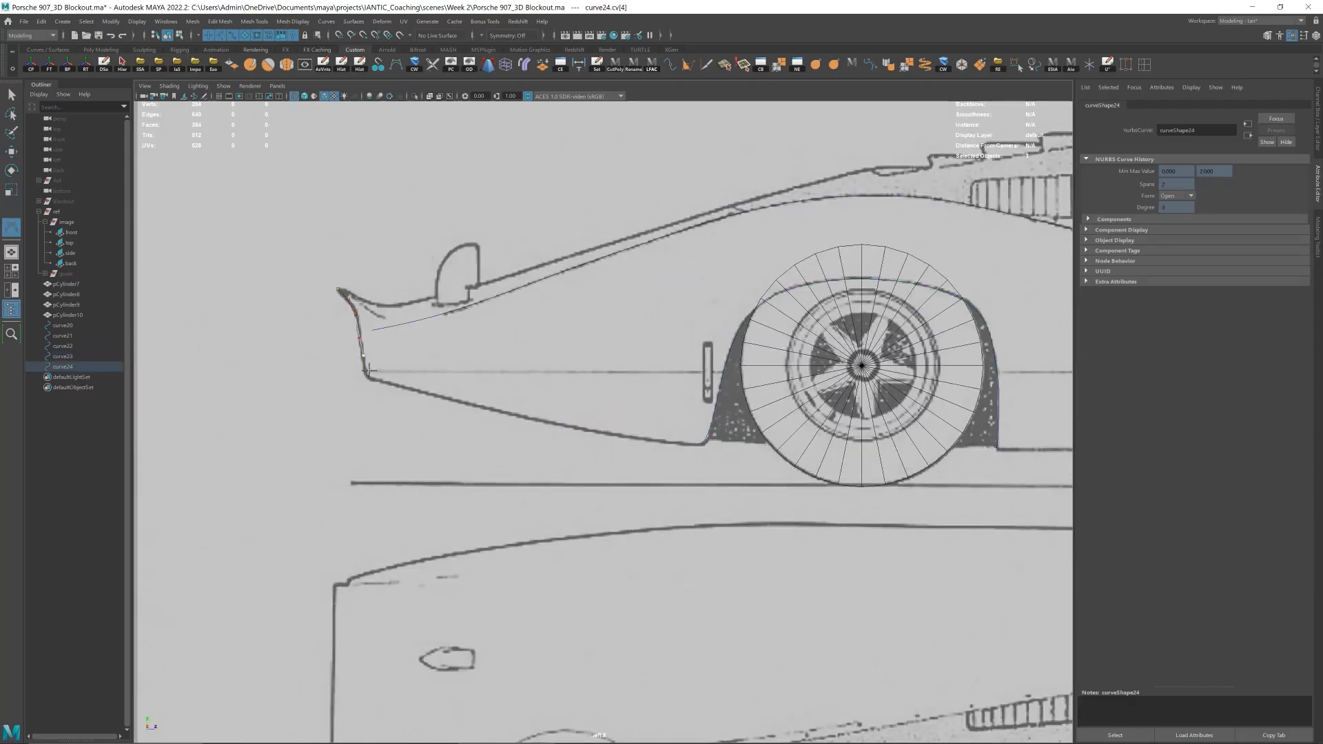
{"action": "left_click", "coordinate": [395, 386]}
{"action": "left_click", "coordinate": [463, 405]}
{"action": "left_click", "coordinate": [534, 418]}
{"action": "left_click", "coordinate": [592, 431]}
{"action": "left_click", "coordinate": [641, 438]}
{"action": "left_click", "coordinate": [673, 443]}
{"action": "left_click", "coordinate": [696, 444]}
{"action": "key", "text": "w"}
- Start a new side-view curve at the tip of the tail
{"action": "scroll", "coordinate": [692, 303], "scroll_direction": "down", "scroll_amount": 2}
{"action": "middle_click_drag", "start_coordinate": [889, 231], "coordinate": [541, 259], "text": "alt"}
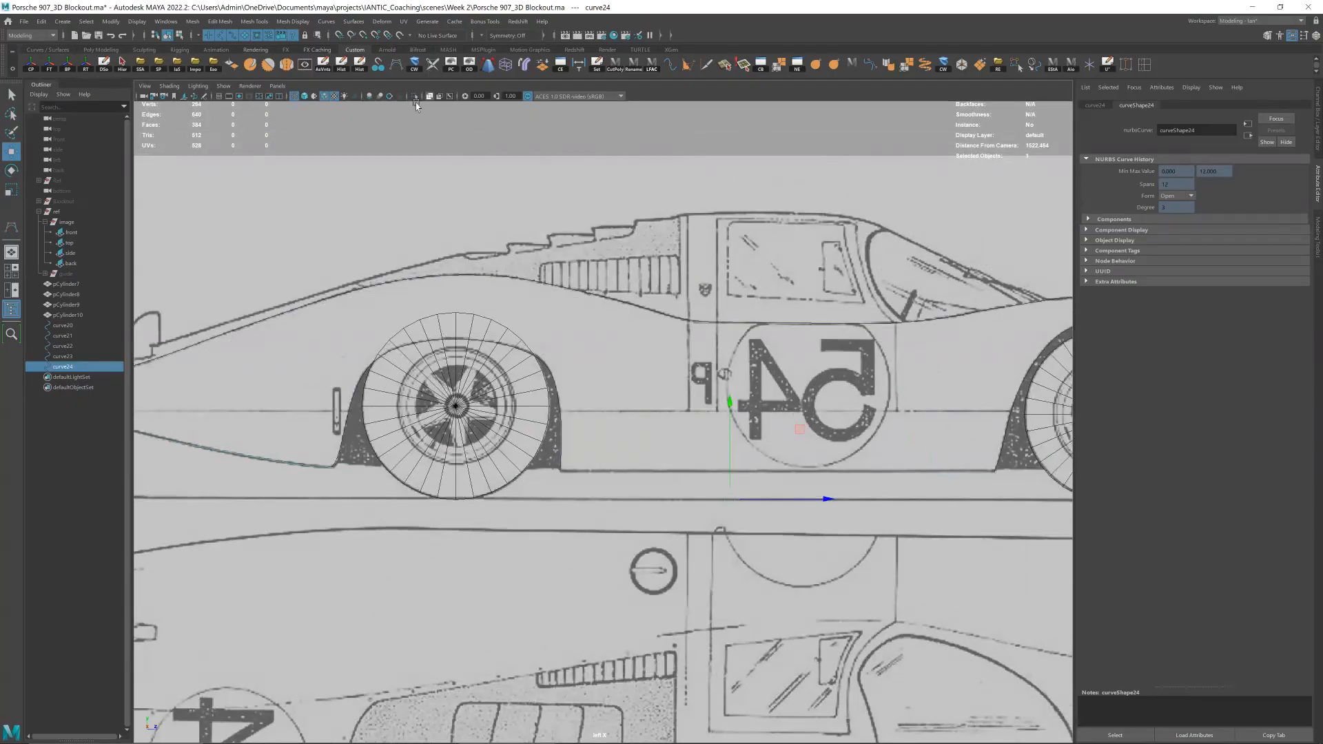
{"action": "left_click", "coordinate": [717, 146]}
{"action": "key", "text": "g"}
{"action": "middle_click_drag", "start_coordinate": [945, 233], "coordinate": [653, 262], "text": "alt"}
{"action": "scroll", "coordinate": [799, 291], "scroll_direction": "up", "scroll_amount": 3}
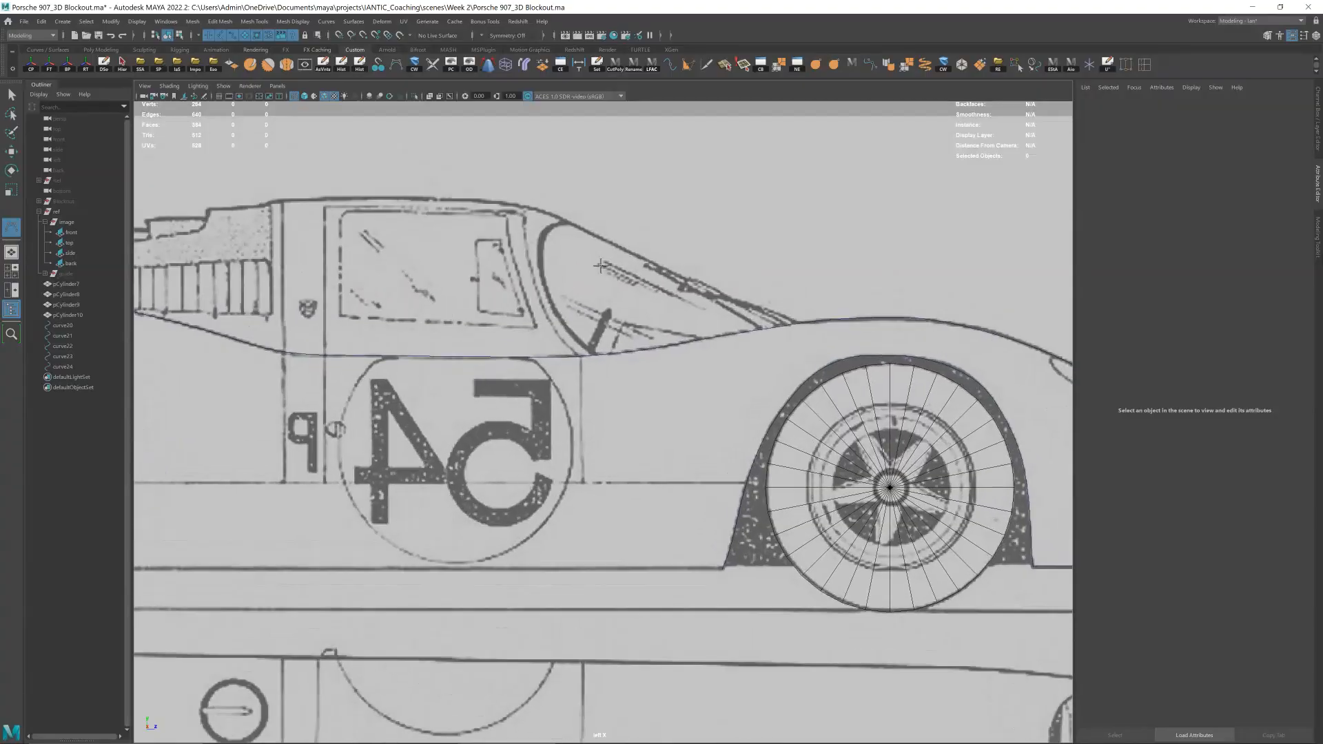
{"action": "middle_click_drag", "start_coordinate": [217, 210], "coordinate": [785, 220], "text": "alt"}
{"action": "middle_click_drag", "start_coordinate": [264, 295], "coordinate": [576, 262], "text": "alt"}
{"action": "left_click", "coordinate": [209, 361]}
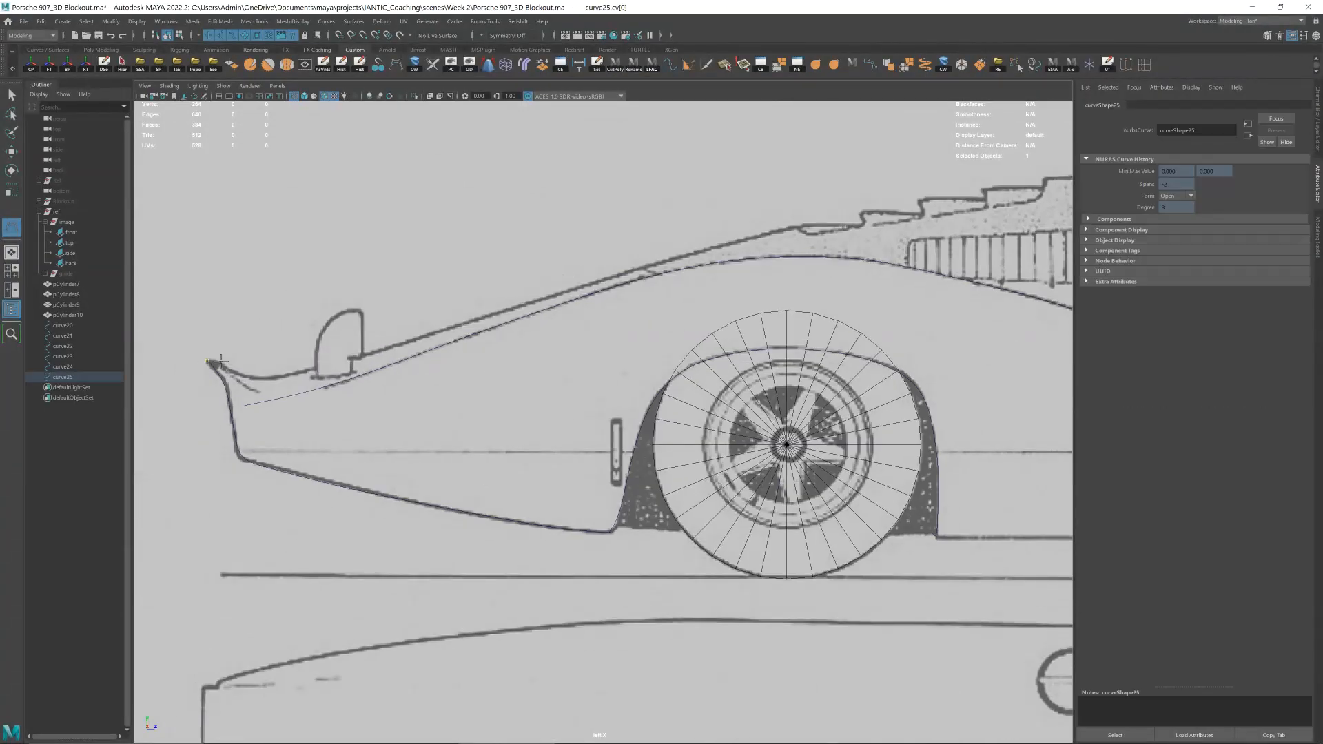
- Trace the upper body line from the tail tip along the rear deck to above the rear wheel
{"action": "left_click", "coordinate": [276, 377]}
{"action": "left_click", "coordinate": [300, 370]}
{"action": "left_click", "coordinate": [328, 360]}
{"action": "left_click", "coordinate": [388, 352]}
{"action": "left_click", "coordinate": [466, 321]}
{"action": "left_click", "coordinate": [542, 297]}
{"action": "left_click", "coordinate": [652, 270]}
{"action": "left_click", "coordinate": [729, 240]}
{"action": "left_click", "coordinate": [743, 238]}
{"action": "left_click", "coordinate": [842, 218]}
{"action": "left_click", "coordinate": [960, 189]}
- Continue the curve over the louvred engine cover and along the roof to the top of the windshield
{"action": "middle_click_drag", "start_coordinate": [960, 189], "coordinate": [515, 273], "text": "alt"}
{"action": "left_click", "coordinate": [644, 255]}
{"action": "left_click", "coordinate": [739, 246]}
{"action": "left_click", "coordinate": [844, 247]}
{"action": "left_click", "coordinate": [919, 258]}
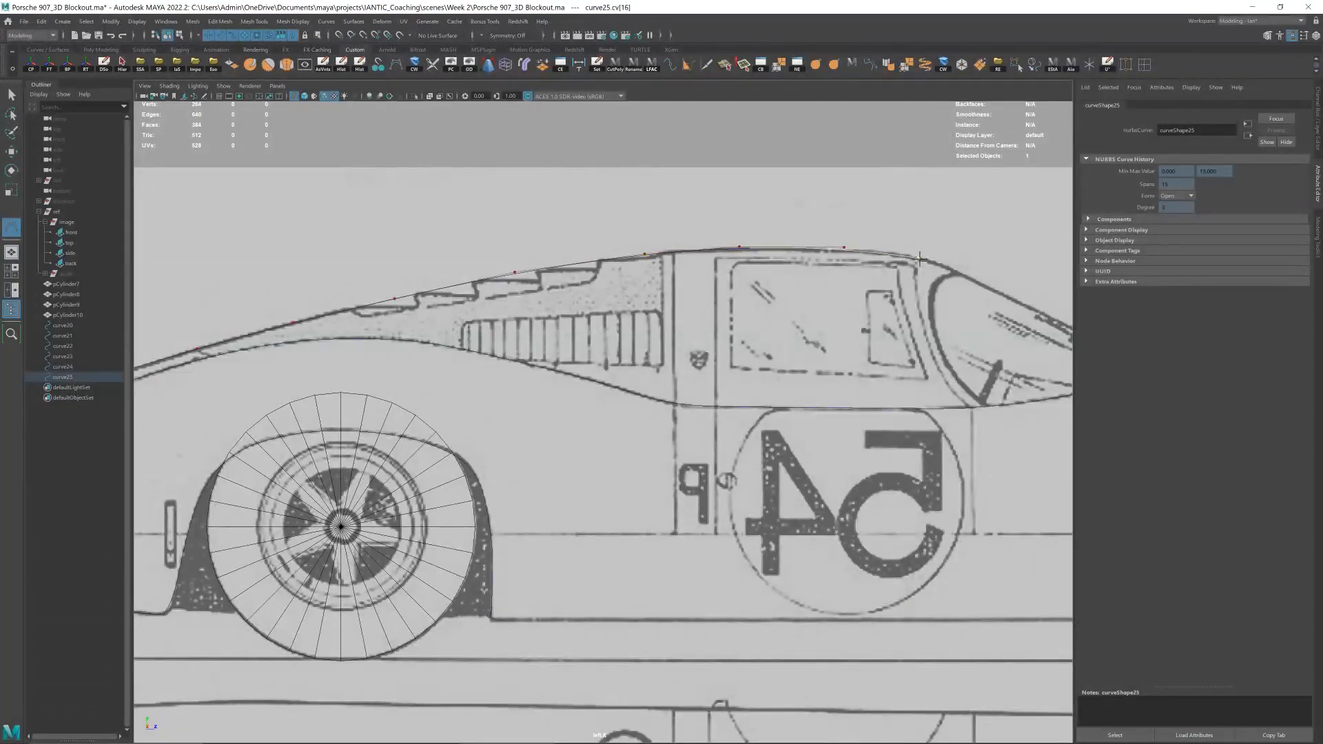
{"action": "left_click", "coordinate": [946, 265]}
- Trace the curve down the windshield to the front fender, remove the excess points past its base and finish the curve
{"action": "middle_click_drag", "start_coordinate": [1015, 294], "coordinate": [658, 262], "text": "alt"}
{"action": "left_click", "coordinate": [657, 264]}
{"action": "left_click", "coordinate": [725, 298]}
{"action": "left_click", "coordinate": [800, 328]}
{"action": "left_click", "coordinate": [801, 332]}
{"action": "left_click", "coordinate": [896, 371]}
{"action": "right_click_drag", "start_coordinate": [925, 356], "coordinate": [889, 339], "text": "alt"}
{"action": "middle_click_drag", "start_coordinate": [889, 339], "coordinate": [700, 290], "text": "alt"}
{"action": "left_click", "coordinate": [789, 356]}
{"action": "key", "text": "BackSpace"}
{"action": "key", "text": "BackSpace"}
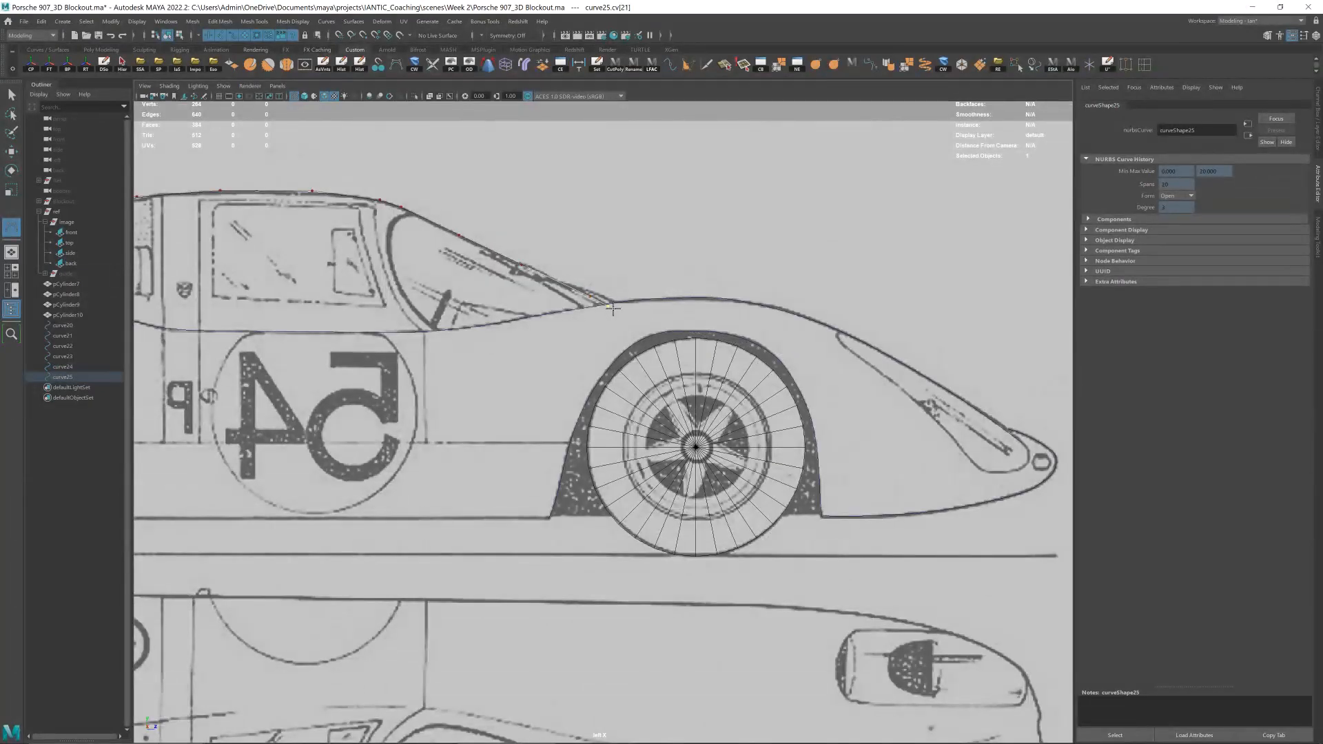
{"action": "key", "text": "BackSpace"}
{"action": "key", "text": "Return"}
- Show the roof curve's control vertices and select the one on the windshield
{"action": "right_click_drag", "start_coordinate": [663, 293], "coordinate": [658, 238], "text": "alt"}
{"action": "right_click_drag", "start_coordinate": [648, 227], "coordinate": [567, 198]}
{"action": "middle_click_drag", "start_coordinate": [589, 215], "coordinate": [734, 200], "text": "alt"}
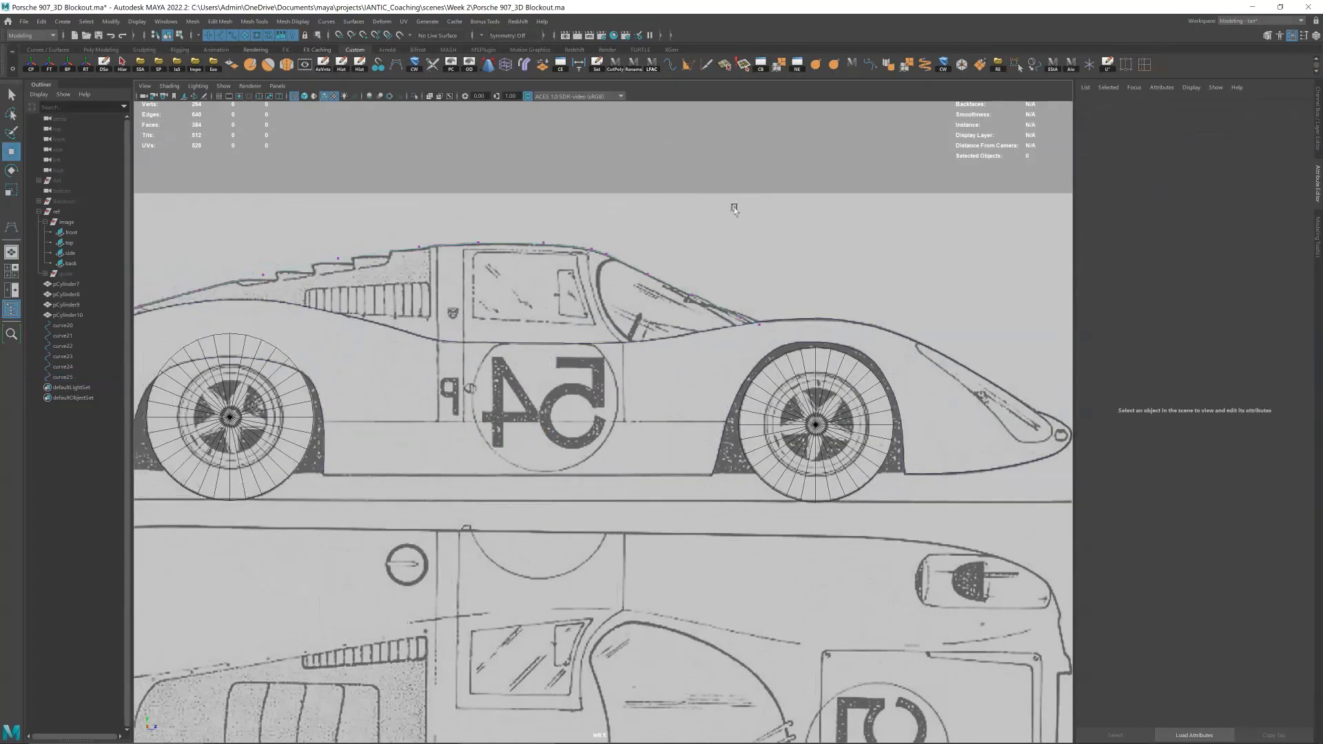
{"action": "left_click_drag", "start_coordinate": [738, 211], "coordinate": [599, 286]}
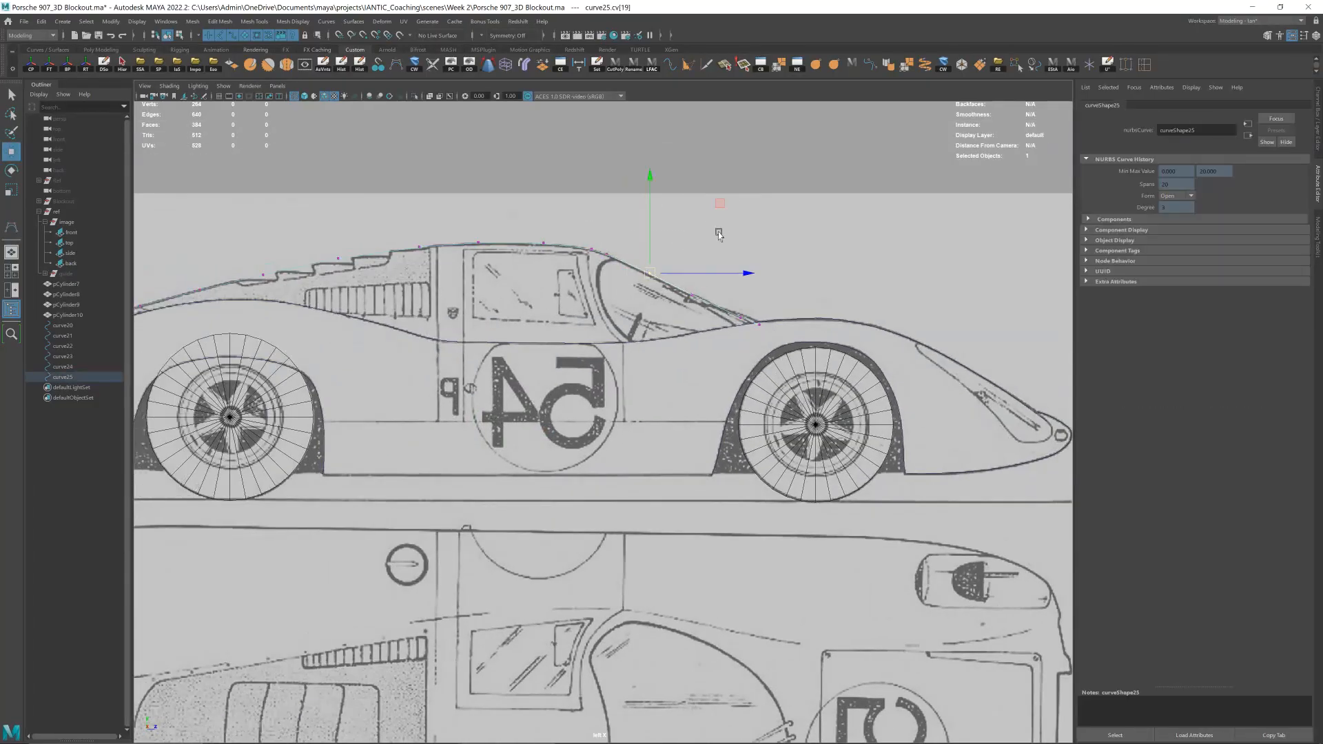
{"action": "key", "text": "F8"}
{"action": "right_click_drag", "start_coordinate": [811, 293], "coordinate": [779, 267], "text": "alt"}
{"action": "left_click", "coordinate": [775, 388]}
{"action": "left_click_drag", "start_coordinate": [604, 458], "coordinate": [912, 508]}
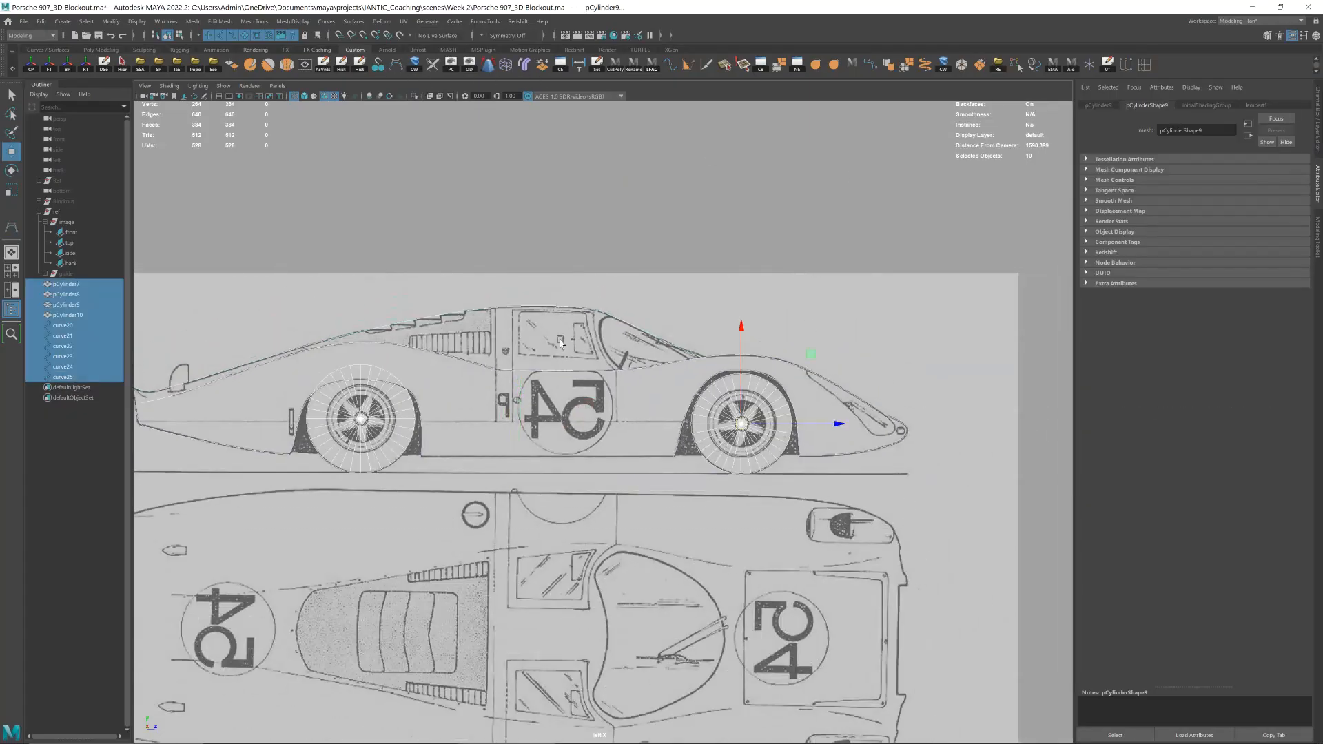
{"action": "middle_click_drag", "start_coordinate": [551, 341], "coordinate": [685, 359], "text": "alt"}
{"action": "left_click", "coordinate": [652, 233]}
{"action": "middle_click_drag", "start_coordinate": [737, 248], "coordinate": [652, 233], "text": "alt"}
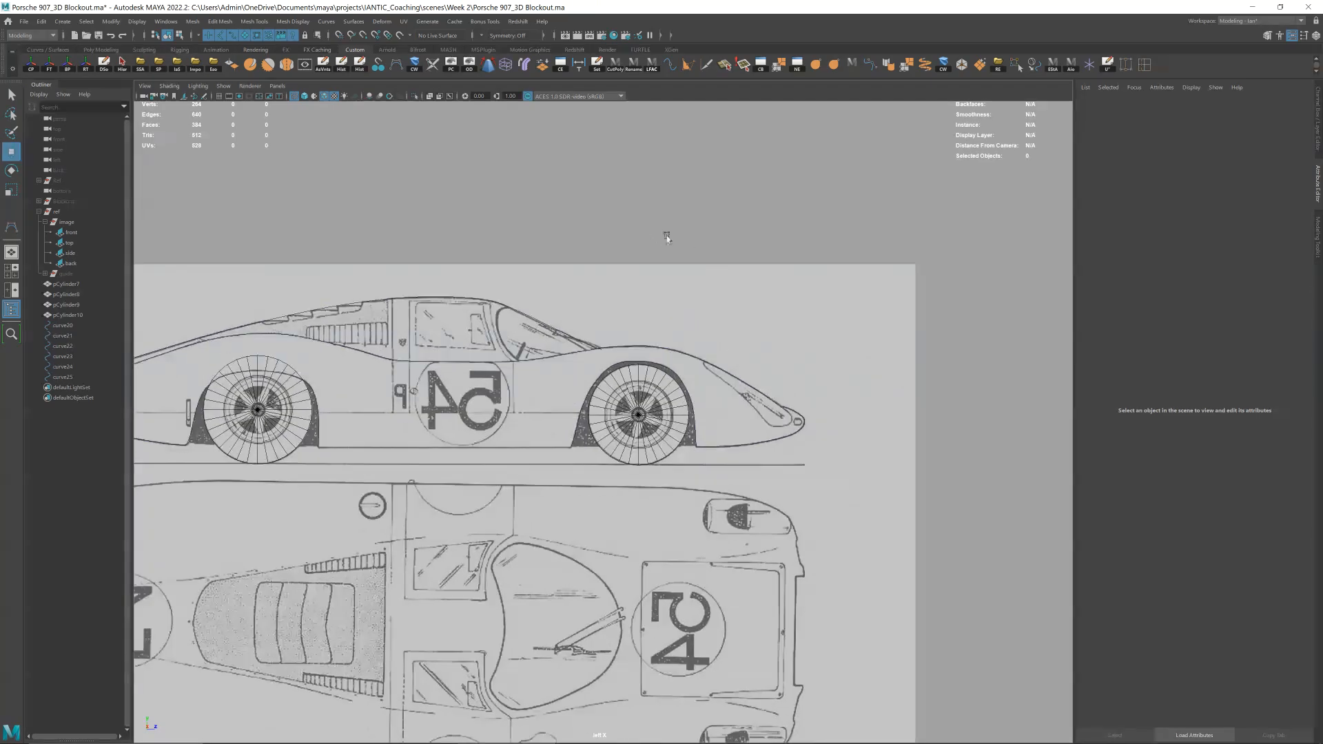
- Switch to the top view and ready a new curve at the front of the car
{"action": "key", "text": "space"}
{"action": "left_click_drag", "start_coordinate": [815, 298], "coordinate": [771, 299]}
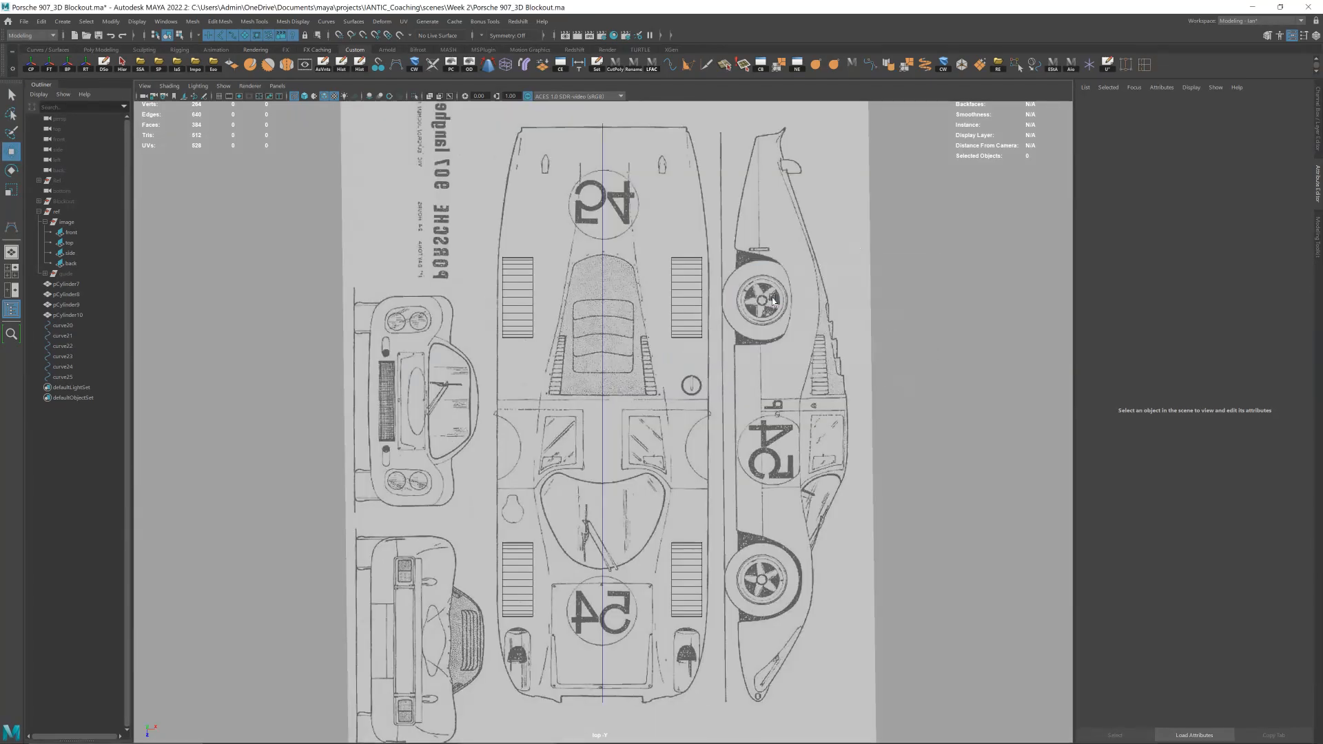
{"action": "middle_click_drag", "start_coordinate": [655, 167], "coordinate": [663, 237], "text": "alt"}
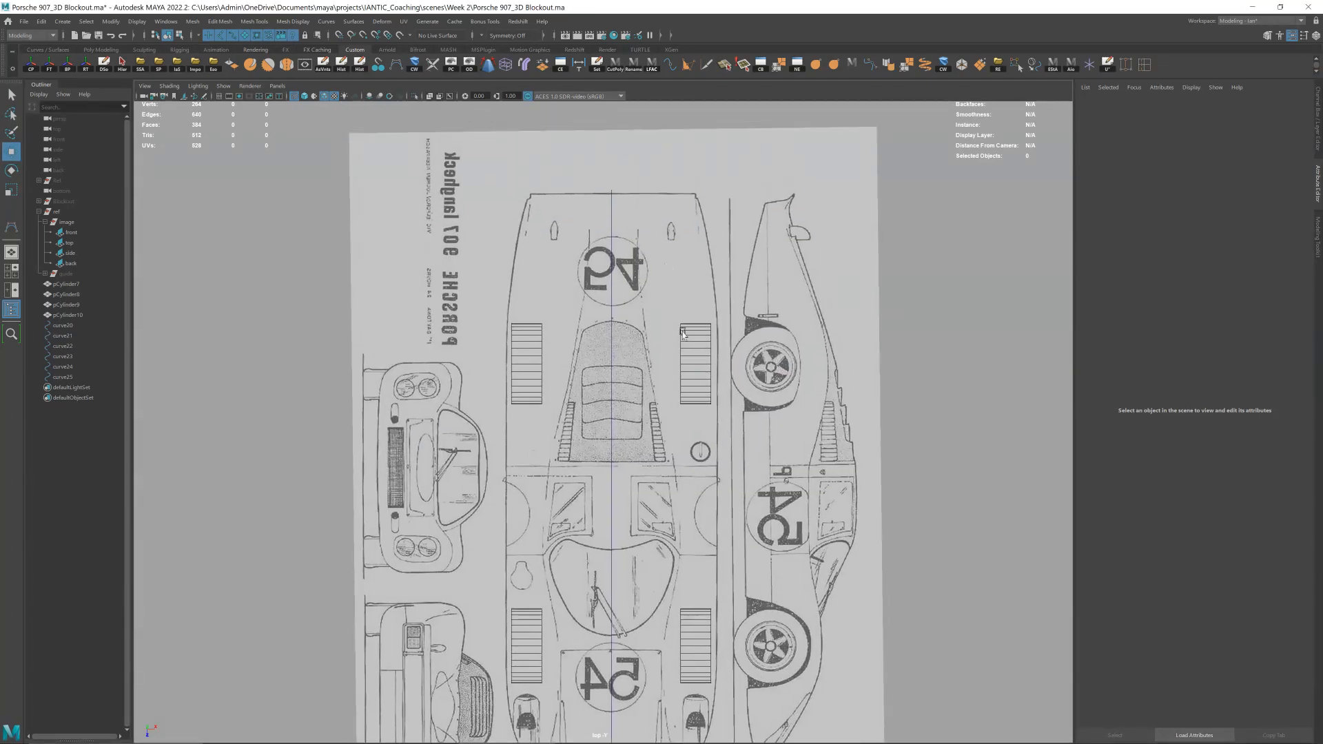
{"action": "middle_click_drag", "start_coordinate": [694, 478], "coordinate": [683, 311], "text": "alt"}
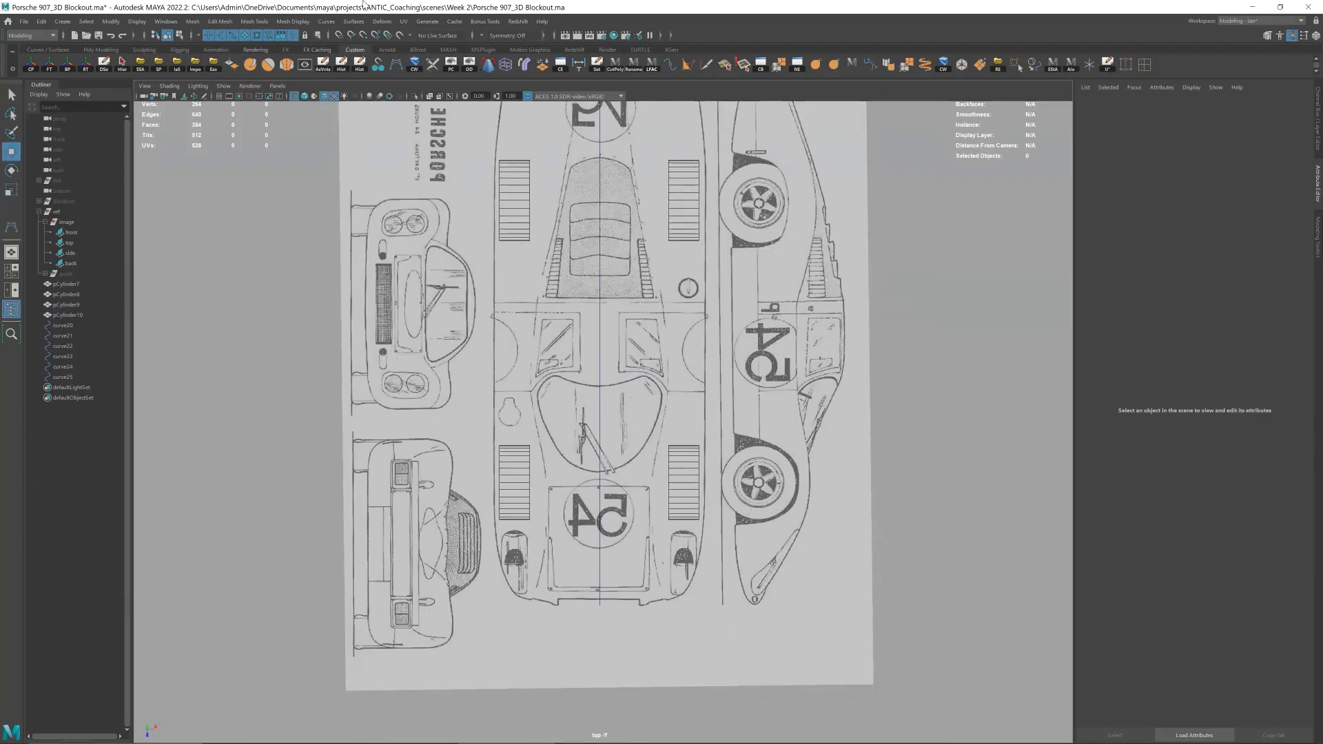
{"action": "key", "text": "y"}
{"action": "right_click_drag", "start_coordinate": [679, 545], "coordinate": [692, 630], "text": "alt"}
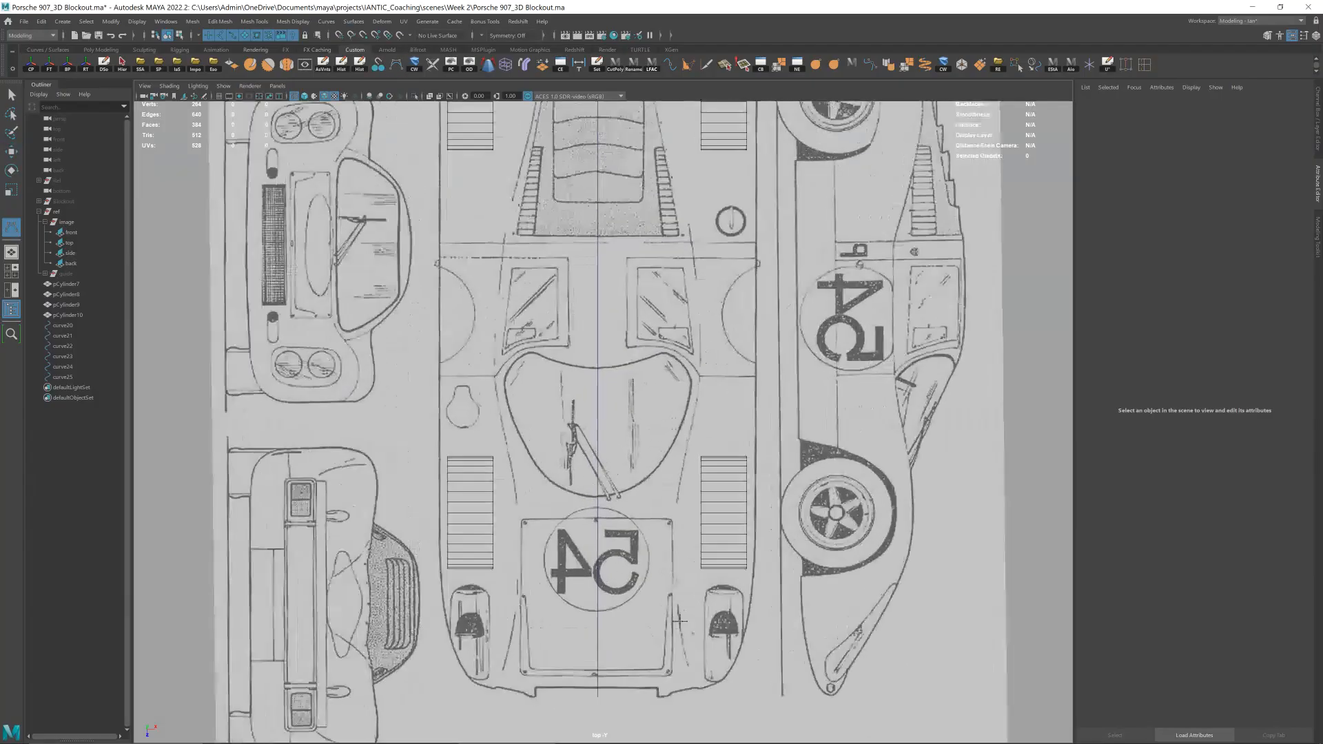
{"action": "middle_click_drag", "start_coordinate": [691, 631], "coordinate": [620, 524], "text": "alt"}
{"action": "right_click_drag", "start_coordinate": [620, 524], "coordinate": [629, 588], "text": "alt"}
- Trace a new curve from beside the headlight along the inner fender line, past the windshield to the side window
{"action": "left_click", "coordinate": [627, 606]}
{"action": "left_click", "coordinate": [620, 576]}
{"action": "left_click", "coordinate": [611, 511]}
{"action": "left_click", "coordinate": [608, 452]}
{"action": "left_click", "coordinate": [614, 388]}
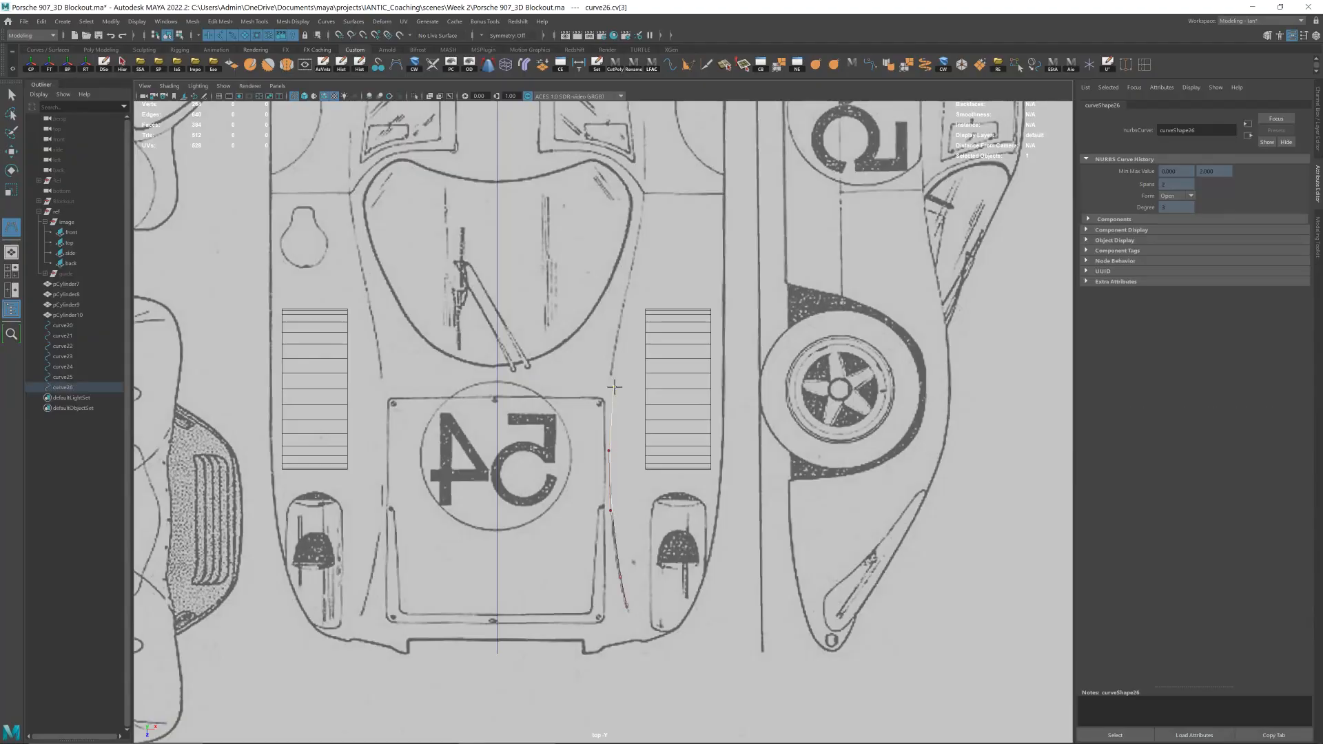
{"action": "left_click", "coordinate": [619, 327]}
{"action": "left_click", "coordinate": [628, 284]}
{"action": "left_click", "coordinate": [634, 235]}
{"action": "left_click", "coordinate": [645, 187]}
{"action": "left_click", "coordinate": [646, 140]}
- Continue the curve along the side of the cabin and past the engine cover louvres
{"action": "middle_click_drag", "start_coordinate": [647, 140], "coordinate": [662, 488], "text": "alt"}
{"action": "left_click", "coordinate": [657, 424]}
{"action": "left_click", "coordinate": [650, 366]}
{"action": "left_click", "coordinate": [642, 312]}
{"action": "left_click", "coordinate": [627, 240]}
{"action": "left_click", "coordinate": [607, 160]}
- Extend the curve past the engine cover and number circle to the rear edge of the tail and finish it
{"action": "middle_click_drag", "start_coordinate": [606, 159], "coordinate": [630, 358], "text": "alt"}
{"action": "left_click", "coordinate": [617, 298]}
{"action": "left_click", "coordinate": [605, 233]}
{"action": "left_click", "coordinate": [598, 171]}
{"action": "middle_click_drag", "start_coordinate": [599, 171], "coordinate": [603, 326], "text": "alt"}
{"action": "left_click", "coordinate": [600, 274]}
{"action": "left_click", "coordinate": [598, 204]}
{"action": "left_click", "coordinate": [600, 163]}
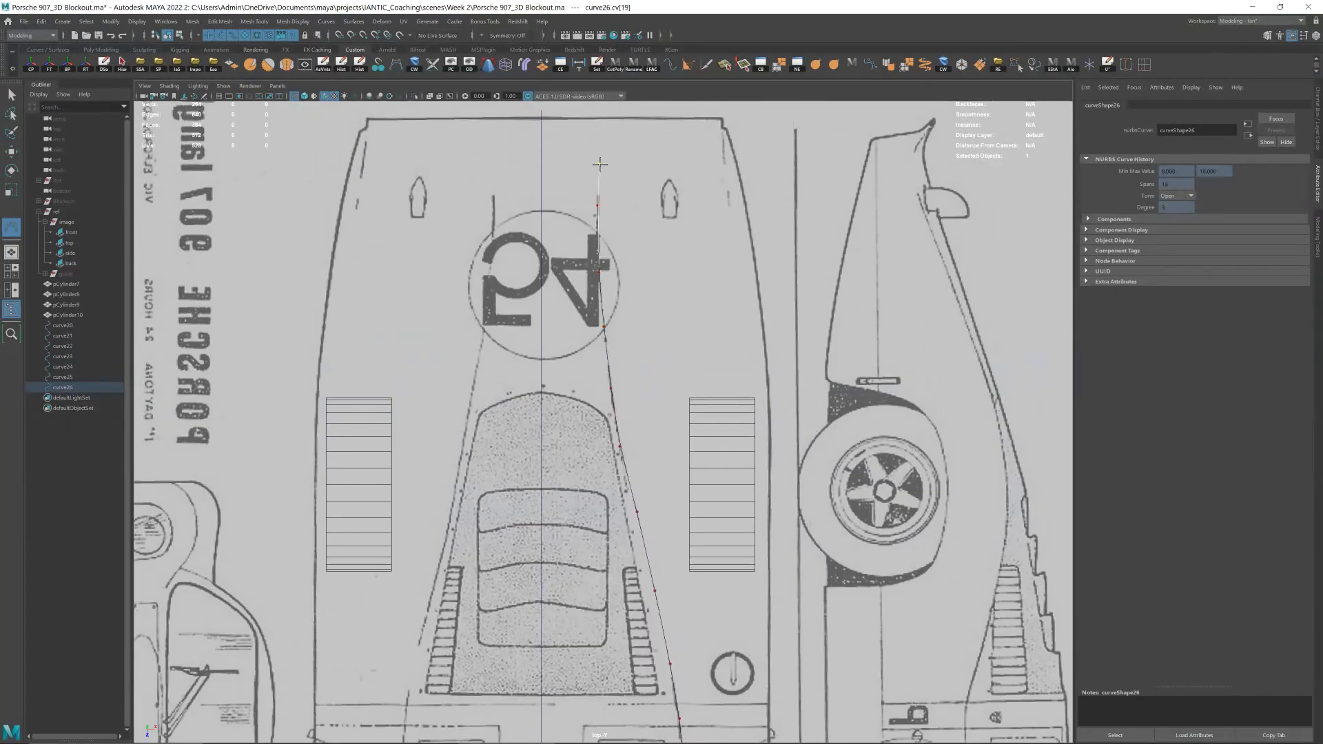
{"action": "left_click", "coordinate": [597, 124]}
{"action": "scroll", "coordinate": [610, 145], "scroll_direction": "down", "scroll_amount": 5}
{"action": "key", "text": "Return"}
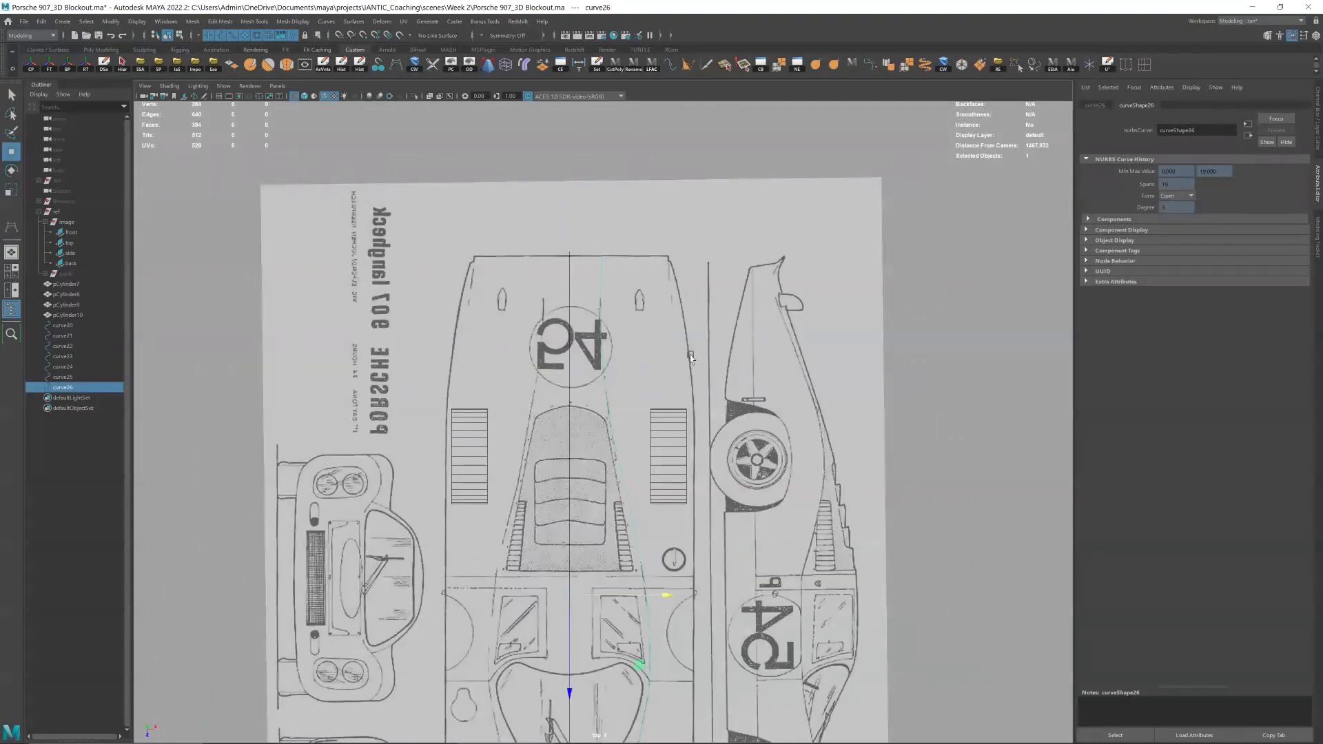
- Show the new curve's control vertices and select the last three at the tail
{"action": "middle_click_drag", "start_coordinate": [718, 456], "coordinate": [717, 263], "text": "alt"}
{"action": "right_click_drag", "start_coordinate": [965, 308], "coordinate": [889, 272]}
{"action": "middle_click_drag", "start_coordinate": [869, 243], "coordinate": [873, 371], "text": "alt"}
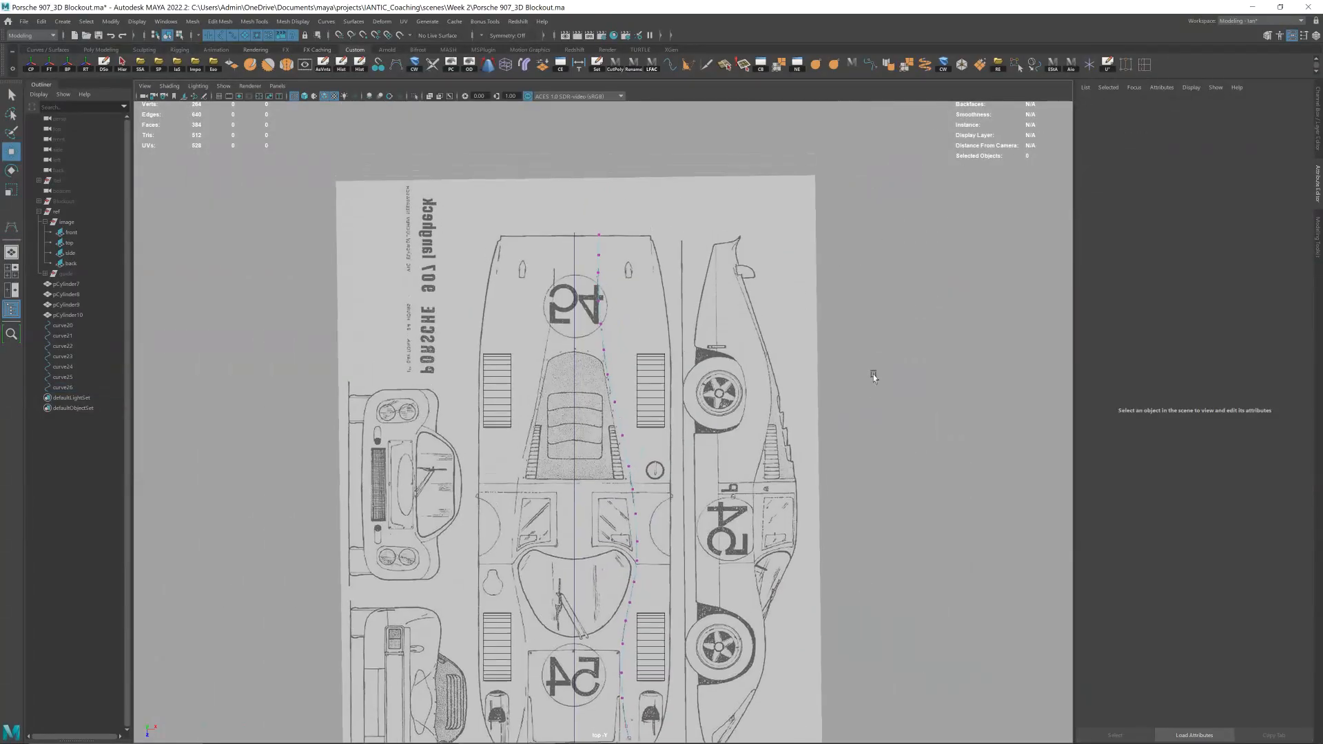
{"action": "scroll", "coordinate": [689, 289], "scroll_direction": "up", "scroll_amount": 5}
{"action": "middle_click_drag", "start_coordinate": [598, 243], "coordinate": [629, 462], "text": "alt"}
{"action": "scroll", "coordinate": [656, 379], "scroll_direction": "up", "scroll_amount": 2}
{"action": "left_click_drag", "start_coordinate": [613, 324], "coordinate": [674, 451]}
{"action": "scroll", "coordinate": [675, 383], "scroll_direction": "down", "scroll_amount": 4}
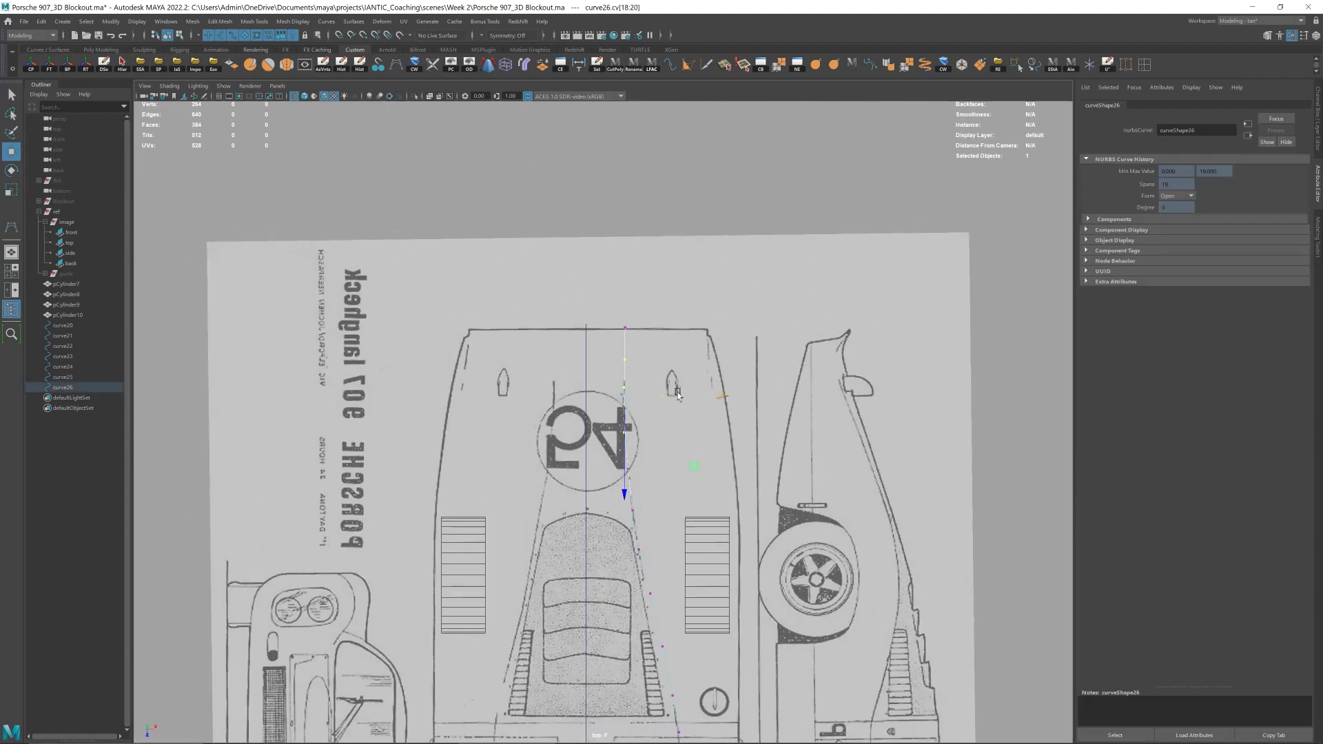
- Try to delete control vertices at the tail end of the top-view curve
{"action": "right_click_drag", "start_coordinate": [662, 262], "coordinate": [694, 234]}
{"action": "scroll", "coordinate": [635, 308], "scroll_direction": "up", "scroll_amount": 2}
{"action": "right_click_drag", "start_coordinate": [666, 321], "coordinate": [618, 287]}
{"action": "left_click_drag", "start_coordinate": [614, 347], "coordinate": [642, 396]}
{"action": "key", "text": "Delete"}
{"action": "key", "text": "ctrl+z"}
{"action": "key", "text": "ctrl+z"}
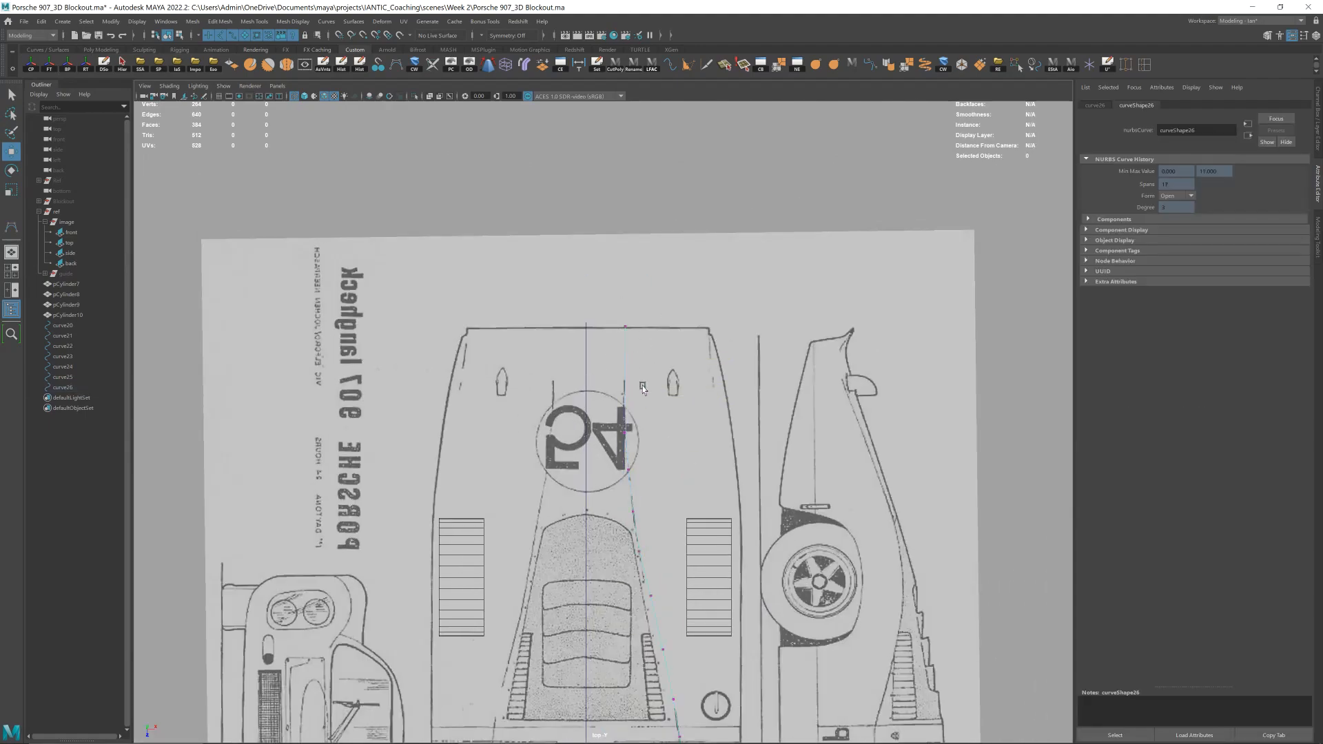
{"action": "scroll", "coordinate": [632, 367], "scroll_direction": "up", "scroll_amount": 1}
{"action": "key", "text": "Delete"}
{"action": "key", "text": "Delete"}
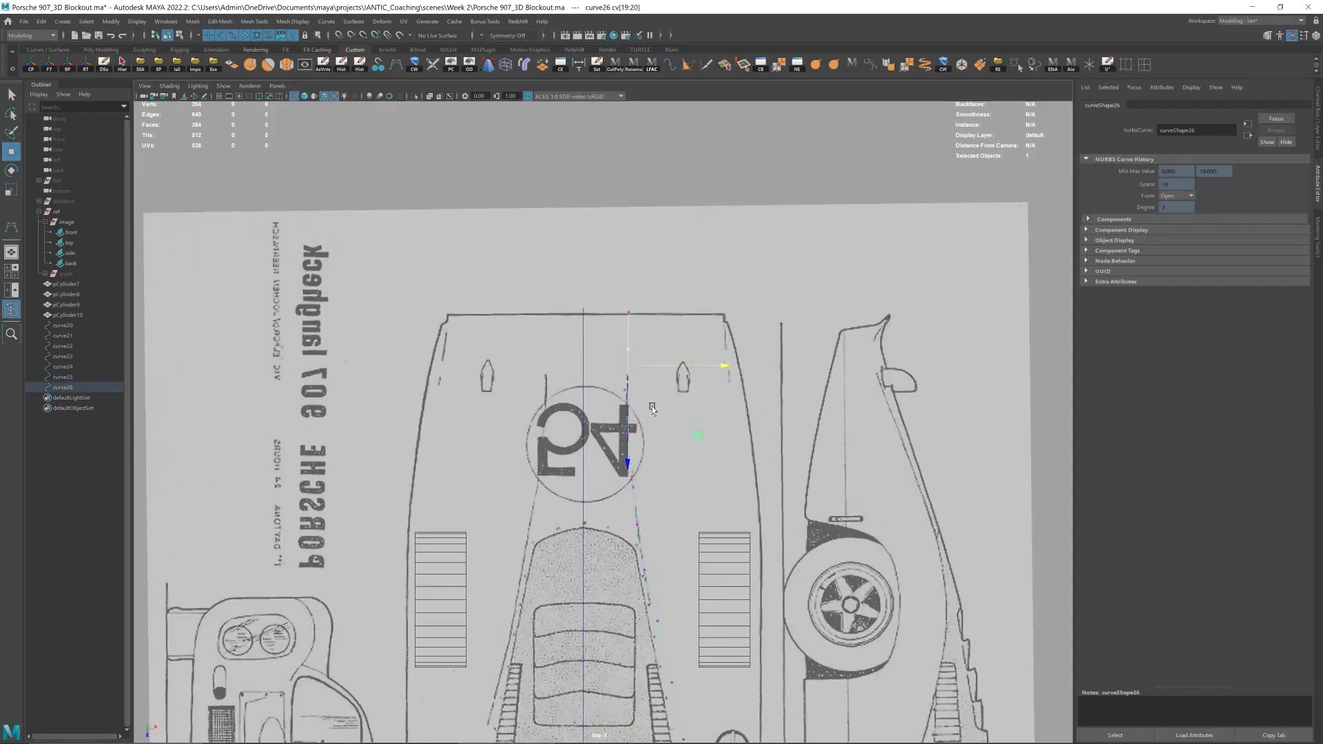
- Adjust the control vertices at the tail end of the curve to follow the blueprint line
{"action": "scroll", "coordinate": [641, 373], "scroll_direction": "up", "scroll_amount": 2}
{"action": "right_click_drag", "start_coordinate": [650, 373], "coordinate": [619, 310]}
{"action": "left_click", "coordinate": [640, 367]}
{"action": "left_click_drag", "start_coordinate": [626, 302], "coordinate": [642, 390]}
{"action": "left_click", "coordinate": [642, 269]}
{"action": "left_click_drag", "start_coordinate": [642, 268], "coordinate": [643, 322]}
{"action": "right_click_drag", "start_coordinate": [644, 331], "coordinate": [710, 303]}
- Fine-tune the curve's control vertices farther forward along the body to match the blueprint
{"action": "scroll", "coordinate": [738, 267], "scroll_direction": "down", "scroll_amount": 2}
{"action": "middle_click_drag", "start_coordinate": [786, 700], "coordinate": [710, 232], "text": "alt"}
{"action": "right_click_drag", "start_coordinate": [744, 309], "coordinate": [701, 312]}
{"action": "left_click_drag", "start_coordinate": [630, 338], "coordinate": [627, 321]}
{"action": "right_click_drag", "start_coordinate": [632, 307], "coordinate": [678, 286]}
- Insert a point near the front end of the curve and adjust the control vertices beside the hood and windshield
{"action": "middle_click_drag", "start_coordinate": [732, 637], "coordinate": [756, 369], "text": "alt"}
{"action": "right_click_drag", "start_coordinate": [755, 369], "coordinate": [721, 364]}
{"action": "left_click", "coordinate": [632, 583]}
{"action": "right_click", "coordinate": [645, 626]}
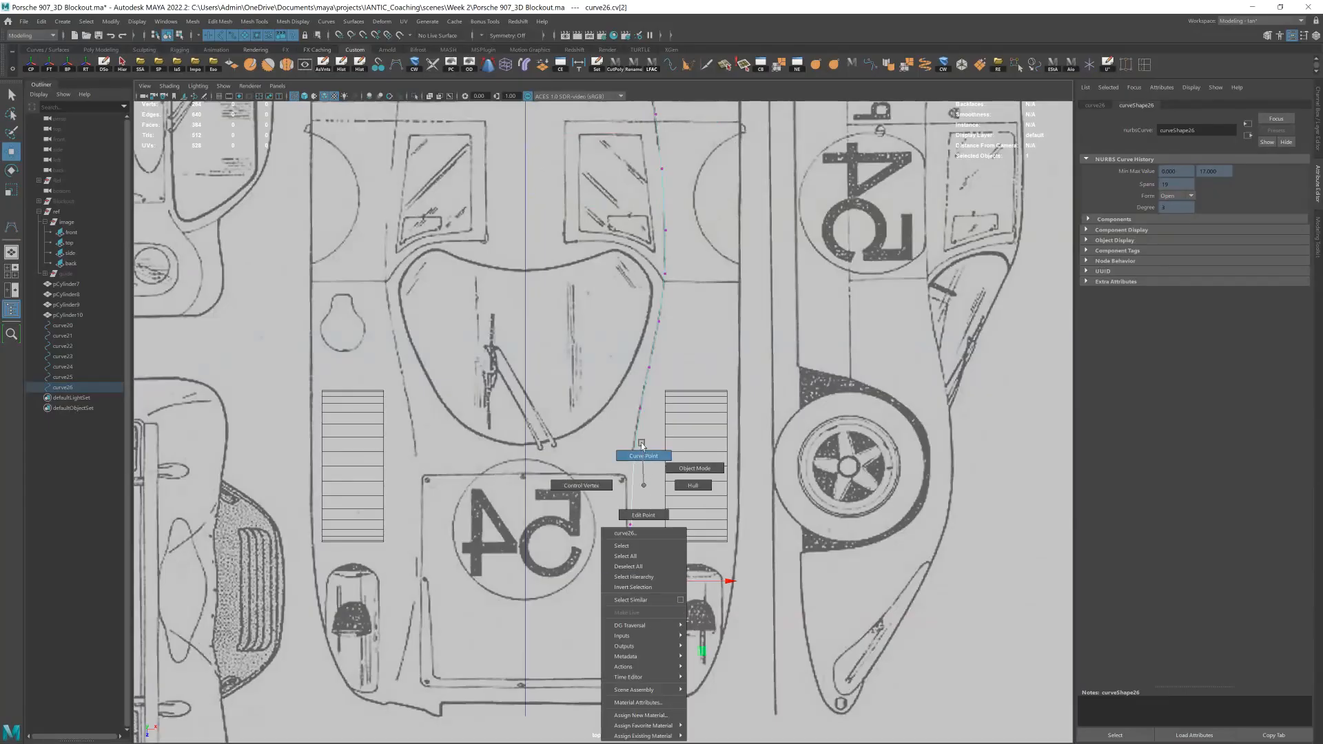
{"action": "left_click", "coordinate": [643, 456]}
{"action": "left_click", "coordinate": [635, 608]}
{"action": "right_click_drag", "start_coordinate": [636, 608], "coordinate": [646, 508], "text": "shift"}
{"action": "right_click_drag", "start_coordinate": [647, 508], "coordinate": [610, 508]}
{"action": "left_click", "coordinate": [632, 560]}
{"action": "left_click_drag", "start_coordinate": [616, 540], "coordinate": [635, 446]}
{"action": "left_click", "coordinate": [649, 367]}
{"action": "right_click_drag", "start_coordinate": [727, 406], "coordinate": [787, 351]}
{"action": "left_click", "coordinate": [787, 351]}
- Inspect the curves and wheels together in the perspective view
{"action": "key", "text": "space"}
{"action": "left_click_drag", "start_coordinate": [787, 352], "coordinate": [695, 378]}
{"action": "left_click_drag", "start_coordinate": [738, 317], "coordinate": [534, 508]}
{"action": "key", "text": "f"}
{"action": "scroll", "coordinate": [741, 324], "scroll_direction": "down", "scroll_amount": 4}
{"action": "left_click", "coordinate": [762, 326]}
{"action": "mouse_move", "coordinate": [768, 325]}
{"action": "left_mouse_down", "text": "alt"}
{"action": "mouse_move", "coordinate": [746, 330]}
{"action": "mouse_move", "coordinate": [818, 329]}
{"action": "mouse_move", "coordinate": [754, 329]}
{"action": "left_mouse_up", "text": "alt"}
{"action": "key", "text": "space"}
- Check the finished curve against the top-view blueprint from nose to tail
{"action": "middle_click_drag", "start_coordinate": [610, 577], "coordinate": [581, 591], "text": "alt"}
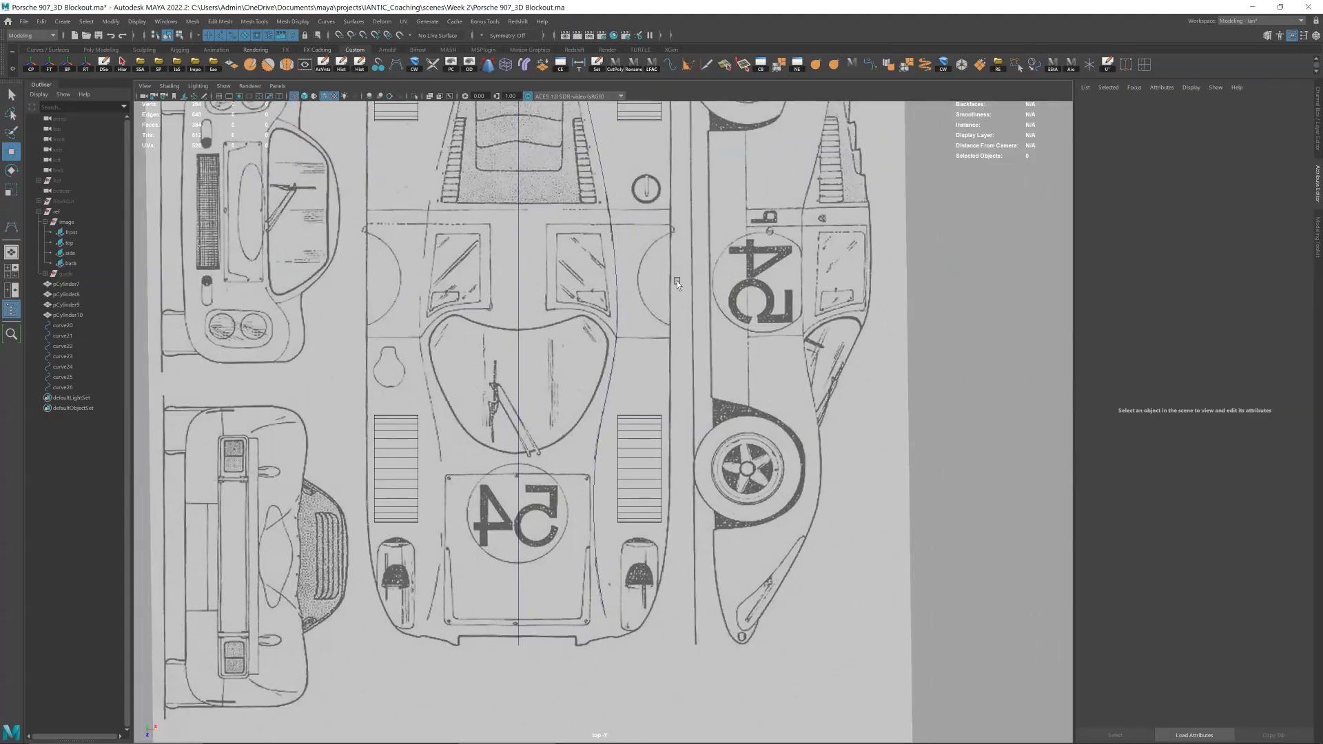
{"action": "middle_click_drag", "start_coordinate": [675, 323], "coordinate": [699, 530], "text": "alt"}
{"action": "middle_click_drag", "start_coordinate": [541, 175], "coordinate": [586, 178], "text": "alt"}
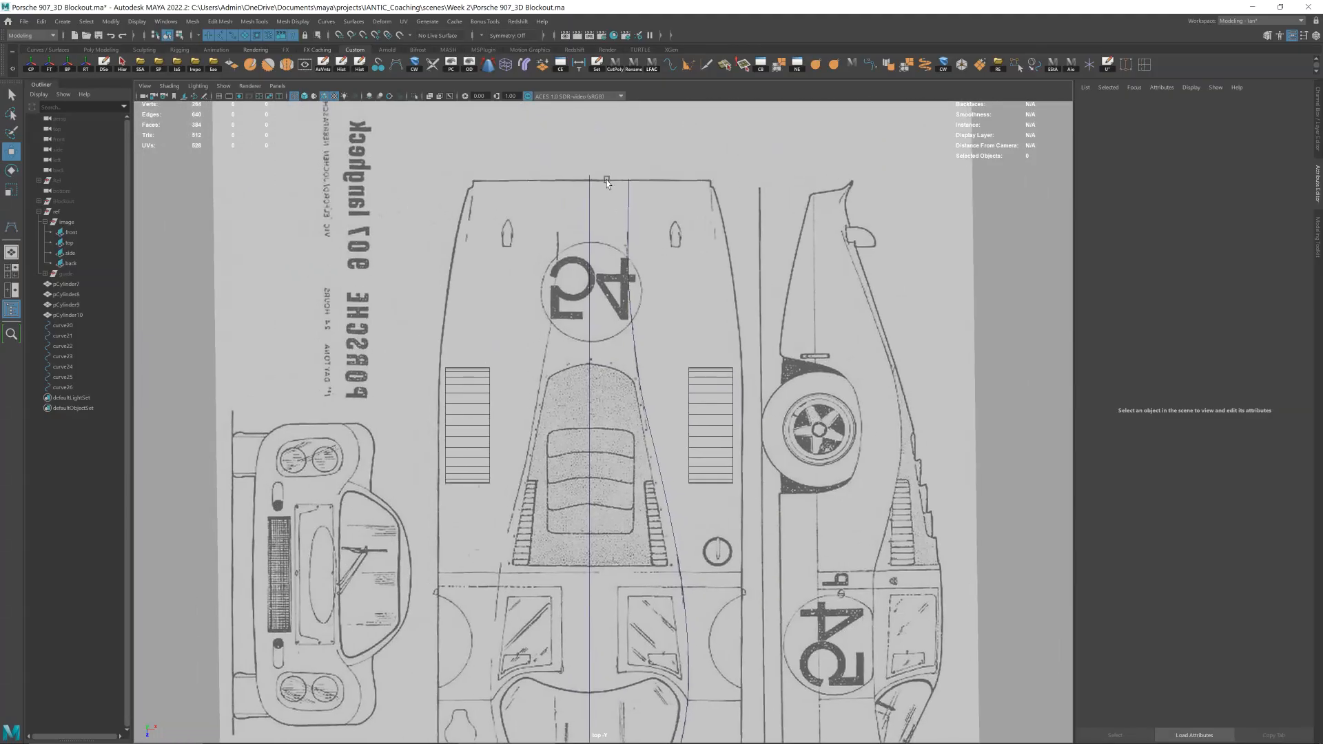
{"action": "middle_click_drag", "start_coordinate": [717, 363], "coordinate": [714, 168], "text": "alt"}
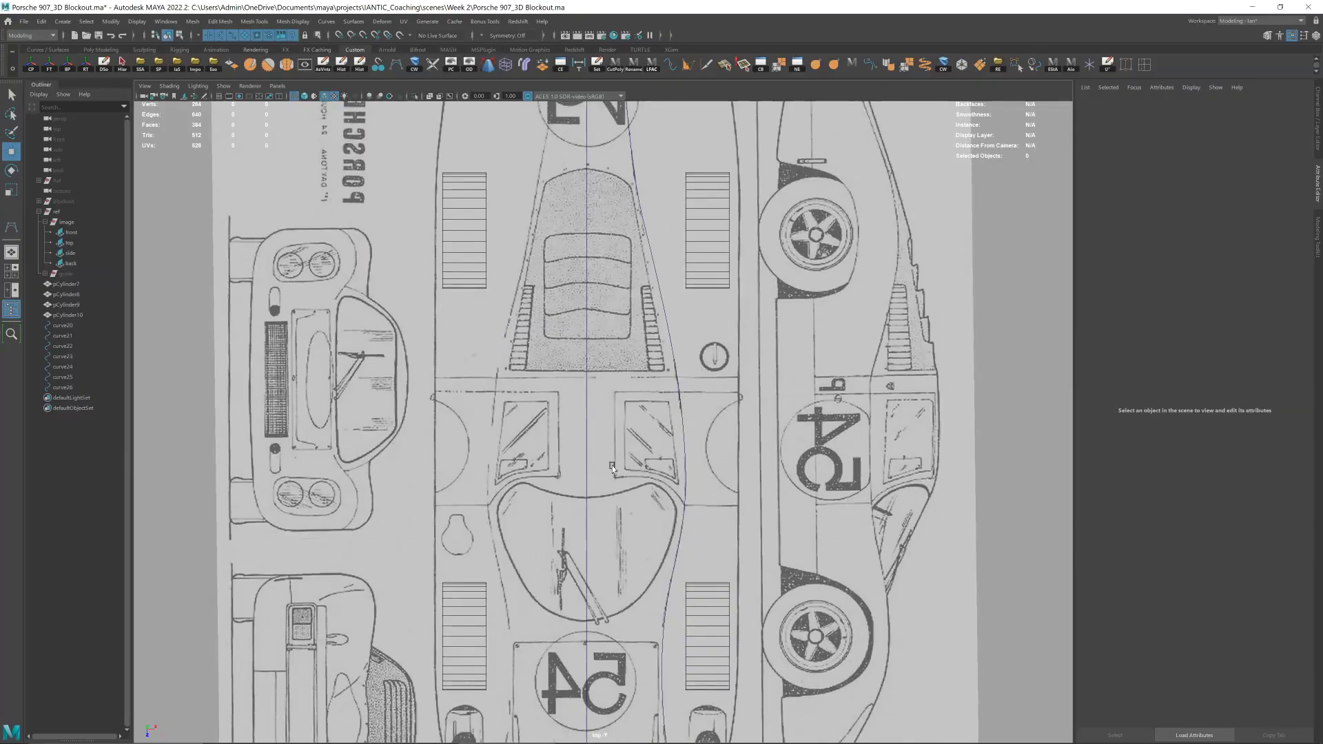
{"action": "middle_click_drag", "start_coordinate": [724, 461], "coordinate": [694, 333], "text": "alt"}
- Orbit the perspective view and examine how the side-view curves relate to the top-view curve
{"action": "key", "text": "space"}
{"action": "left_click_drag", "start_coordinate": [694, 333], "coordinate": [690, 420]}
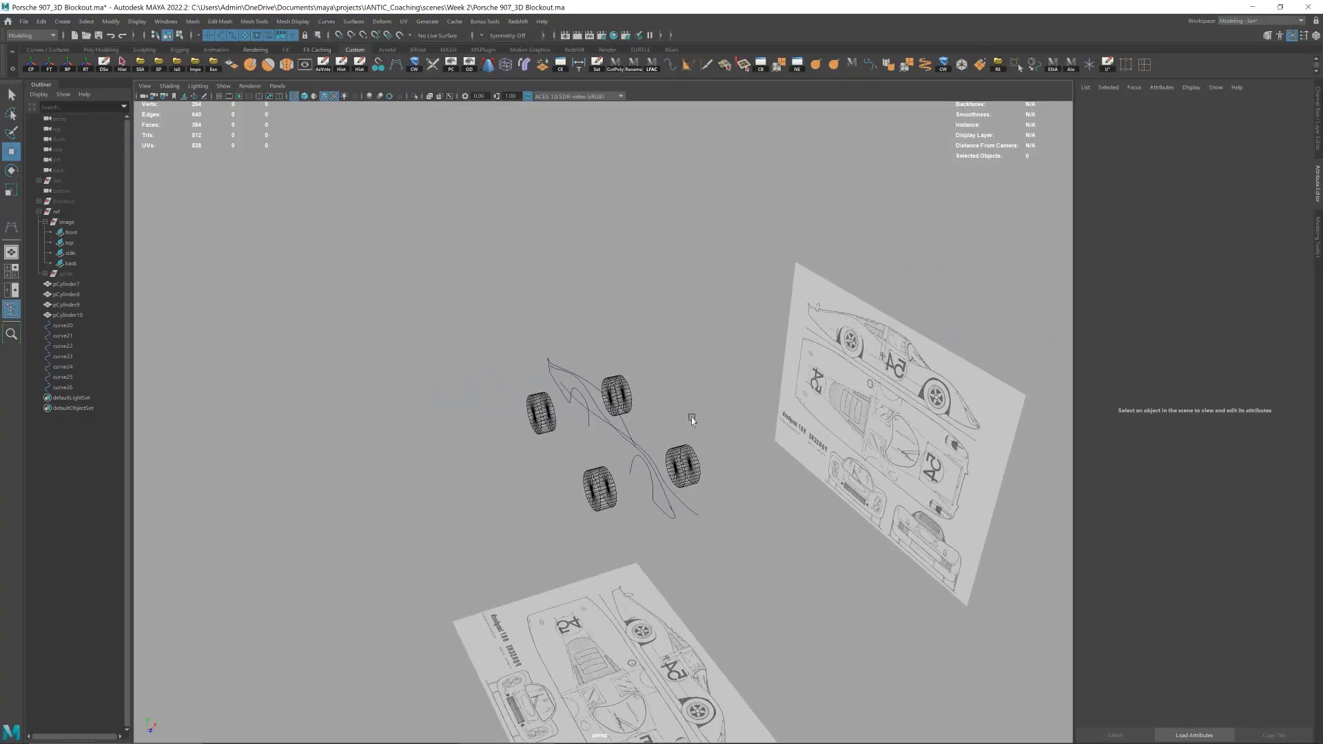
{"action": "left_click_drag", "start_coordinate": [673, 425], "coordinate": [617, 439], "text": "alt"}
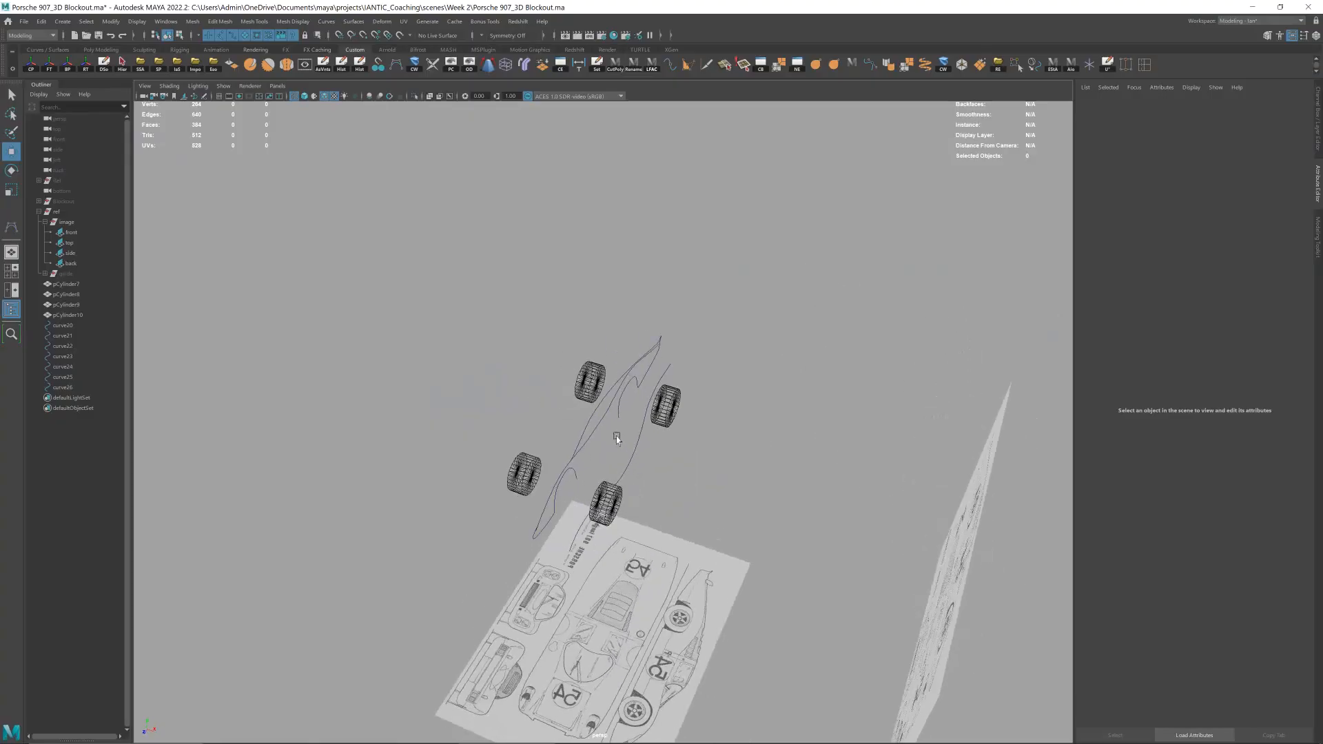
{"action": "left_click", "coordinate": [600, 443]}
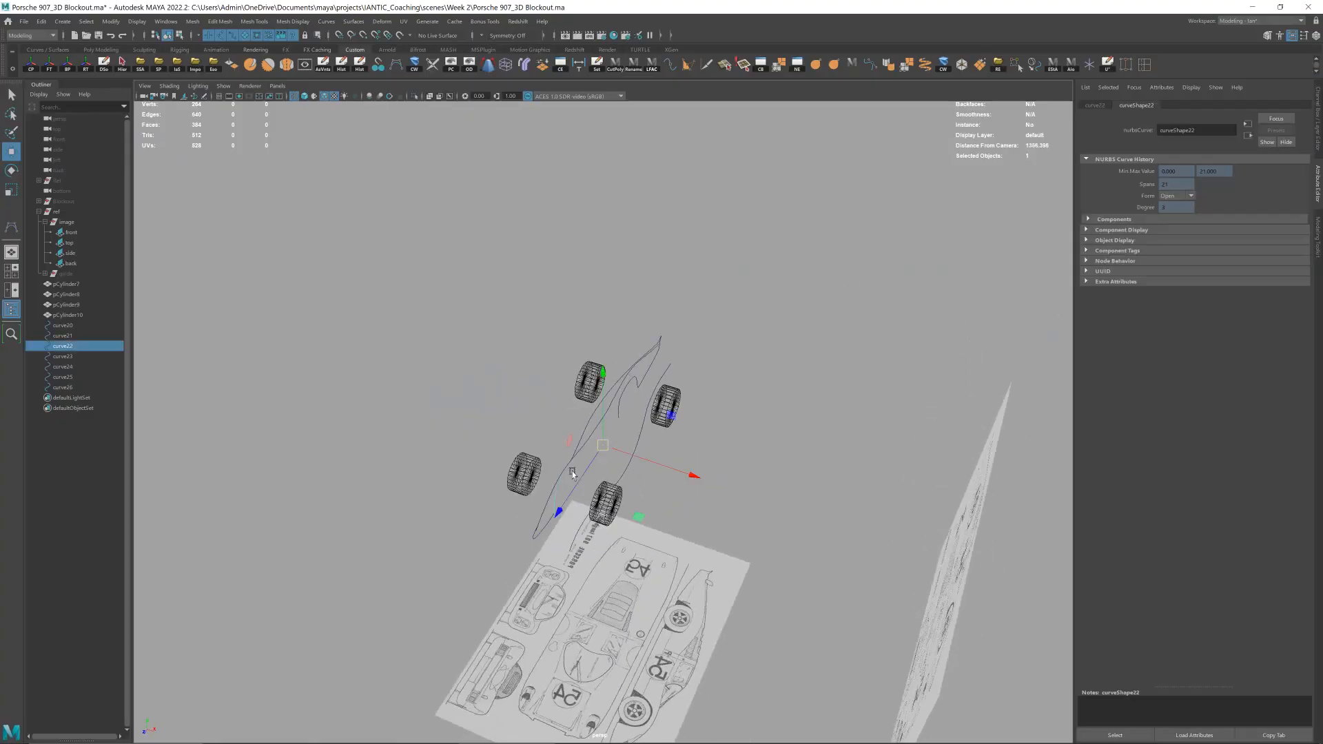
{"action": "left_click", "coordinate": [619, 412], "text": "shift"}
{"action": "left_click_drag", "start_coordinate": [653, 410], "coordinate": [682, 468], "text": "alt"}
- Select the curve traced from the top blueprint and return to the top view
{"action": "left_click", "coordinate": [630, 456]}
{"action": "left_click", "coordinate": [630, 457]}
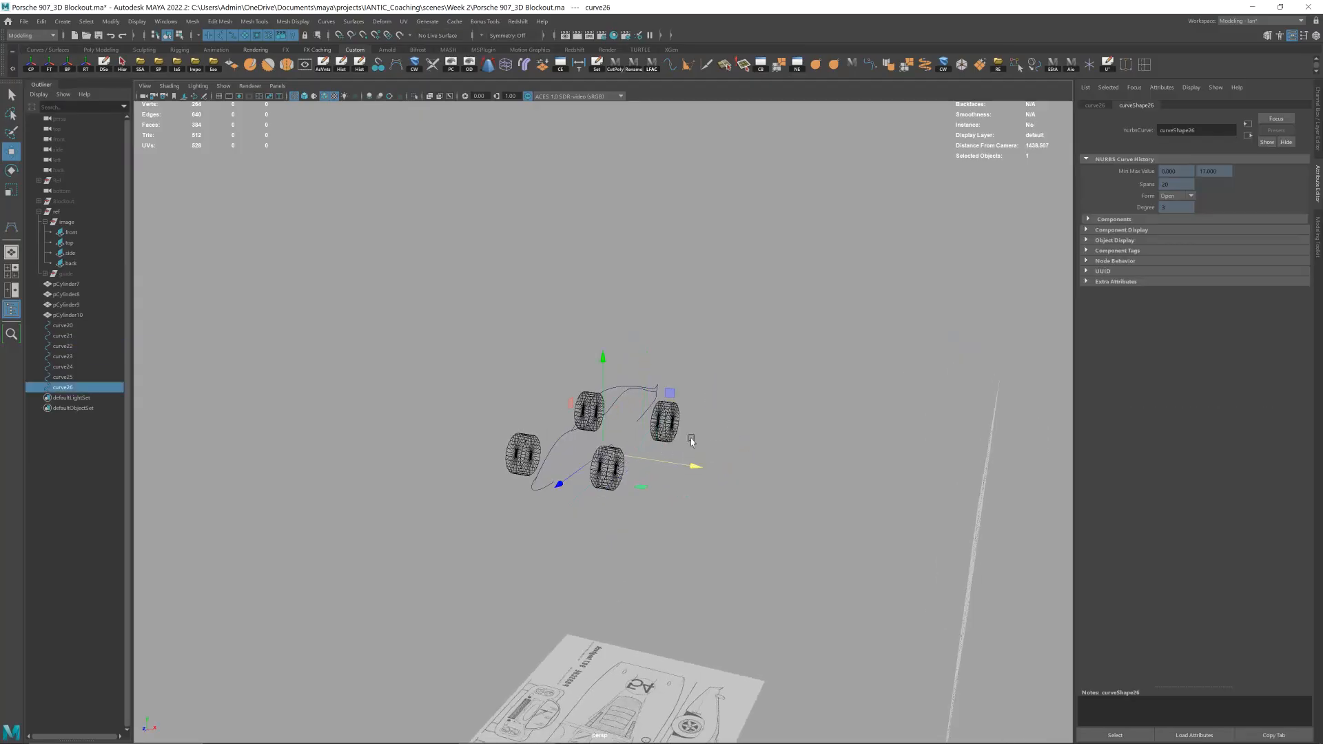
{"action": "key", "text": "space"}
{"action": "left_click_drag", "start_coordinate": [748, 416], "coordinate": [637, 402]}
{"action": "key", "text": "space"}
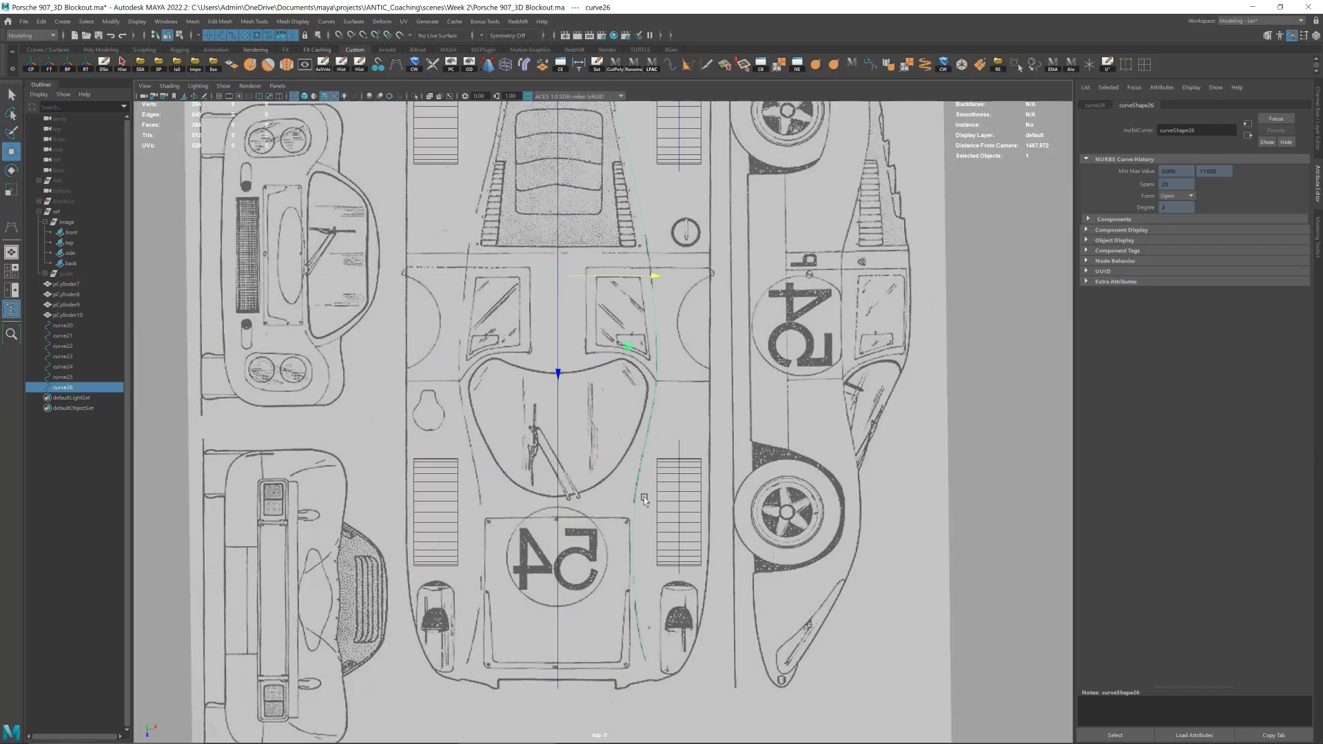
- Compare the curve traced from the top blueprint with the front-view blueprint of the car
{"action": "key", "text": "space"}
{"action": "left_click_drag", "start_coordinate": [672, 342], "coordinate": [683, 334]}
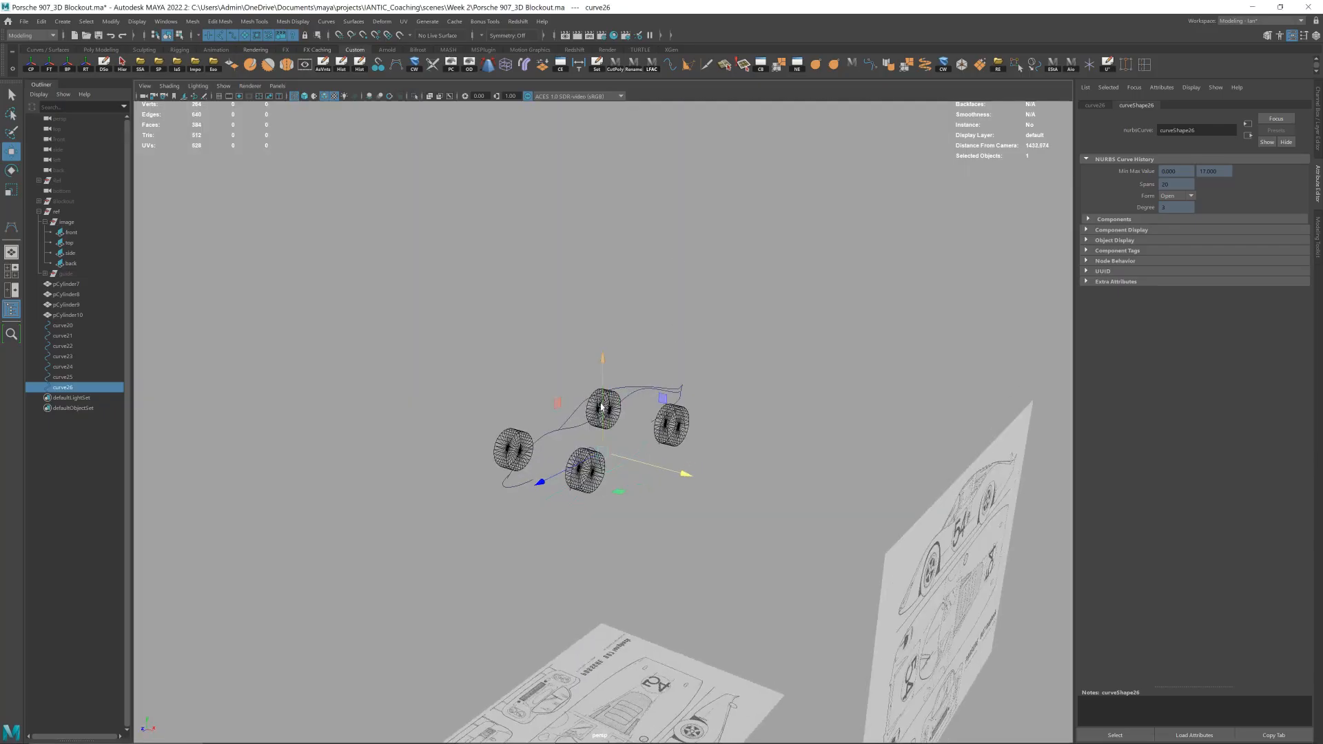
{"action": "mouse_move", "coordinate": [626, 372]}
{"action": "left_mouse_down", "text": "alt"}
{"action": "mouse_move", "coordinate": [664, 370]}
{"action": "mouse_move", "coordinate": [604, 398]}
{"action": "mouse_move", "coordinate": [612, 387]}
{"action": "left_mouse_up", "text": "alt"}
{"action": "key", "text": "space"}
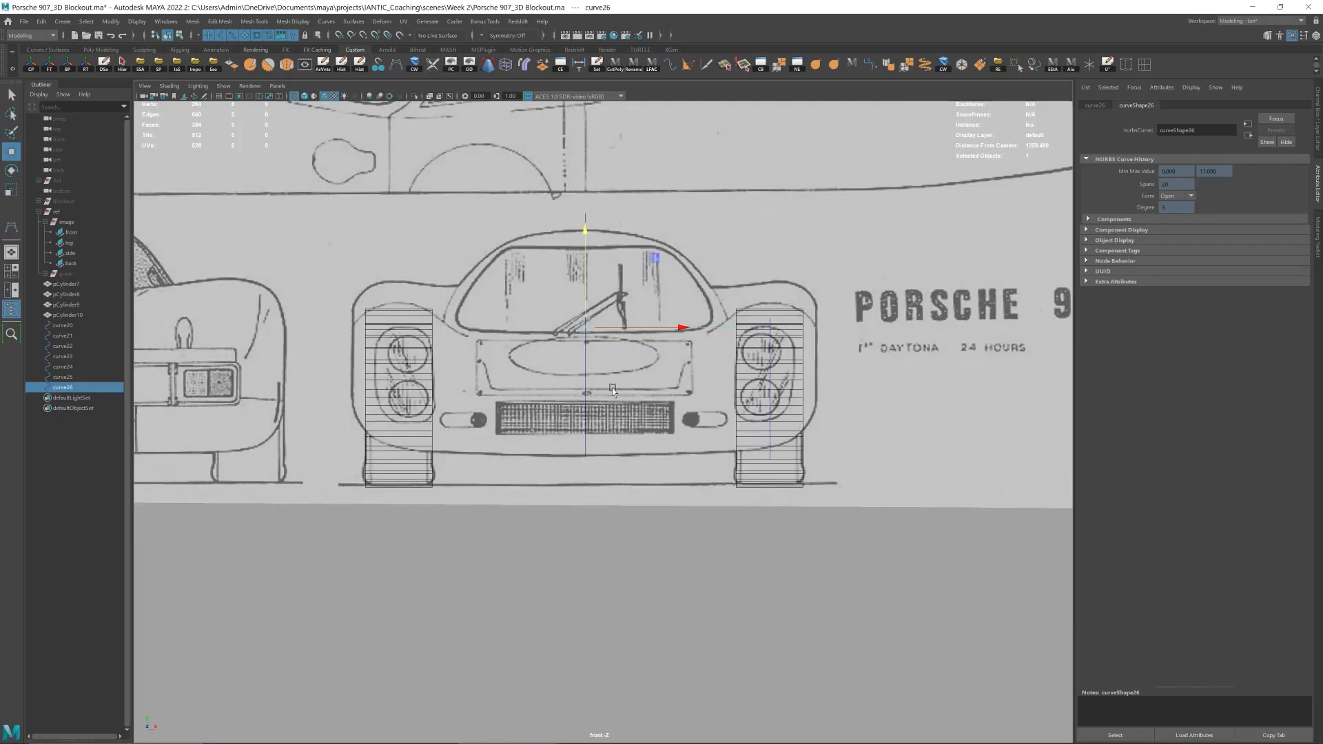
{"action": "left_click_drag", "start_coordinate": [583, 310], "coordinate": [590, 303]}
- Orbit the perspective view to examine how the traced curves sit around the wheels, and clear the selection
{"action": "key", "text": "space"}
{"action": "left_click_drag", "start_coordinate": [606, 311], "coordinate": [655, 405], "text": "alt"}
{"action": "right_click_drag", "start_coordinate": [805, 385], "coordinate": [762, 384]}
{"action": "right_click_drag", "start_coordinate": [786, 379], "coordinate": [836, 364], "text": "alt"}
{"action": "left_click_drag", "start_coordinate": [836, 363], "coordinate": [778, 359], "text": "alt"}
{"action": "left_click_drag", "start_coordinate": [857, 363], "coordinate": [933, 402]}
{"action": "key", "text": "space"}
{"action": "left_click_drag", "start_coordinate": [781, 406], "coordinate": [759, 333]}
{"action": "key", "text": "f"}
{"action": "scroll", "coordinate": [617, 391], "scroll_direction": "down", "scroll_amount": 8}
{"action": "scroll", "coordinate": [818, 304], "scroll_direction": "down", "scroll_amount": 5}
{"action": "left_click", "coordinate": [643, 348]}
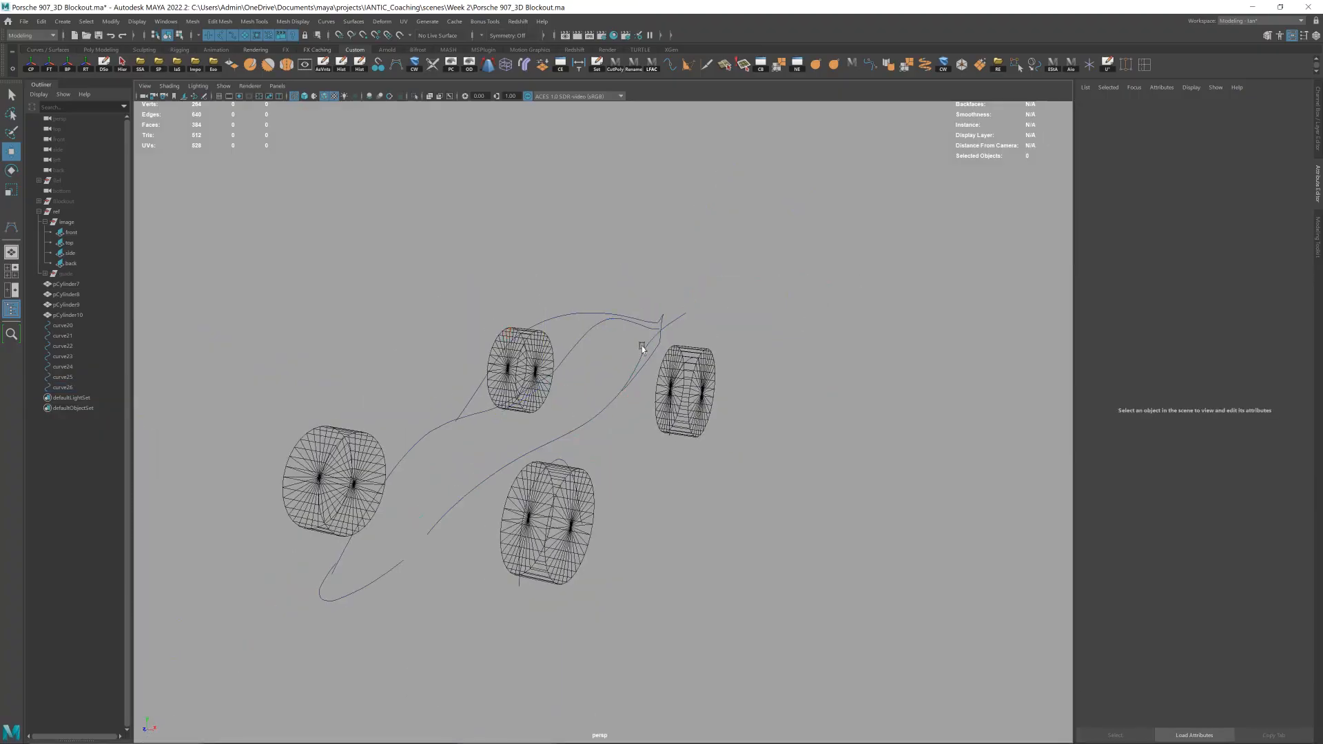
- Select a side-profile body curve in perspective and check it against the side-view blueprint, ending with nothing selected
{"action": "left_click", "coordinate": [569, 319]}
{"action": "left_click_drag", "start_coordinate": [570, 319], "coordinate": [699, 375], "text": "alt"}
{"action": "key", "text": "space"}
{"action": "left_click_drag", "start_coordinate": [673, 477], "coordinate": [829, 416]}
{"action": "key", "text": "ctrl+z"}
{"action": "key", "text": "space"}
{"action": "left_click_drag", "start_coordinate": [830, 375], "coordinate": [692, 301], "text": "alt"}
{"action": "left_click", "coordinate": [732, 354]}
{"action": "key", "text": "ctrl+z"}
{"action": "key", "text": "space"}
{"action": "right_click_drag", "start_coordinate": [687, 298], "coordinate": [623, 230], "text": "alt"}
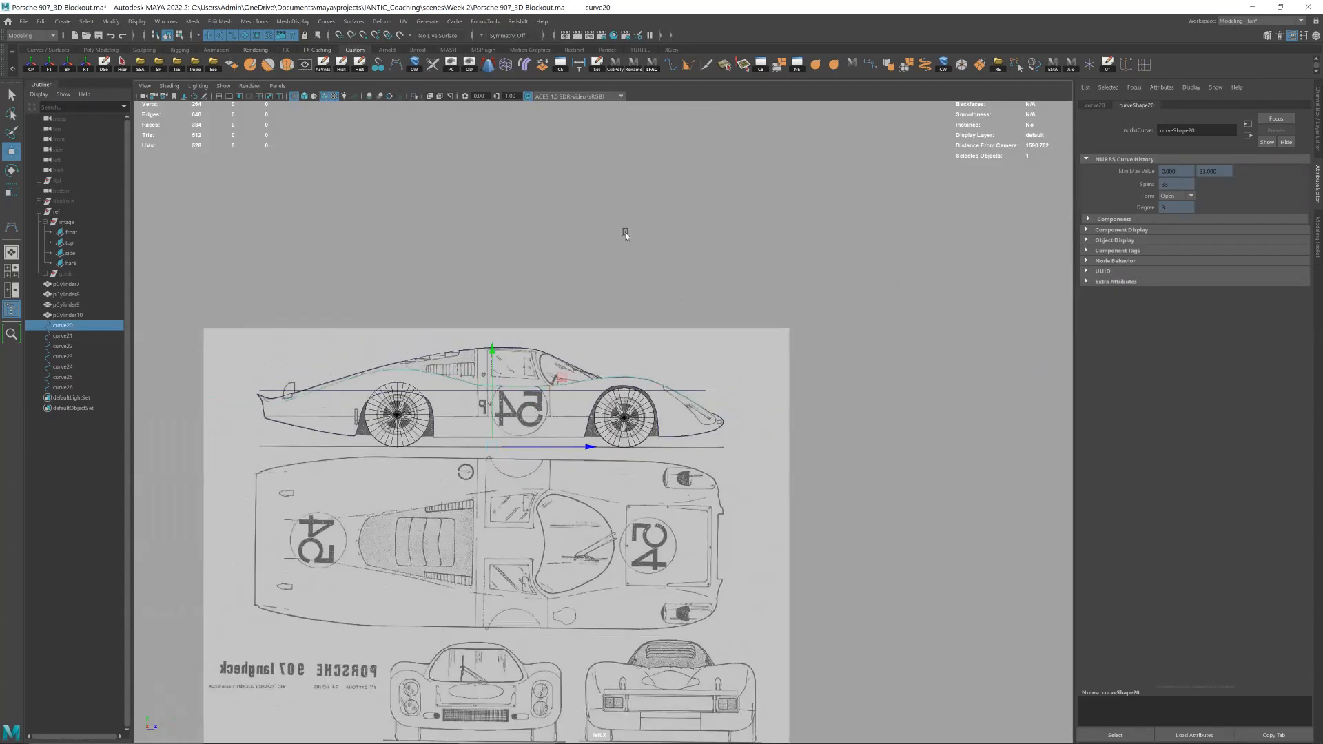
{"action": "left_click", "coordinate": [623, 231]}
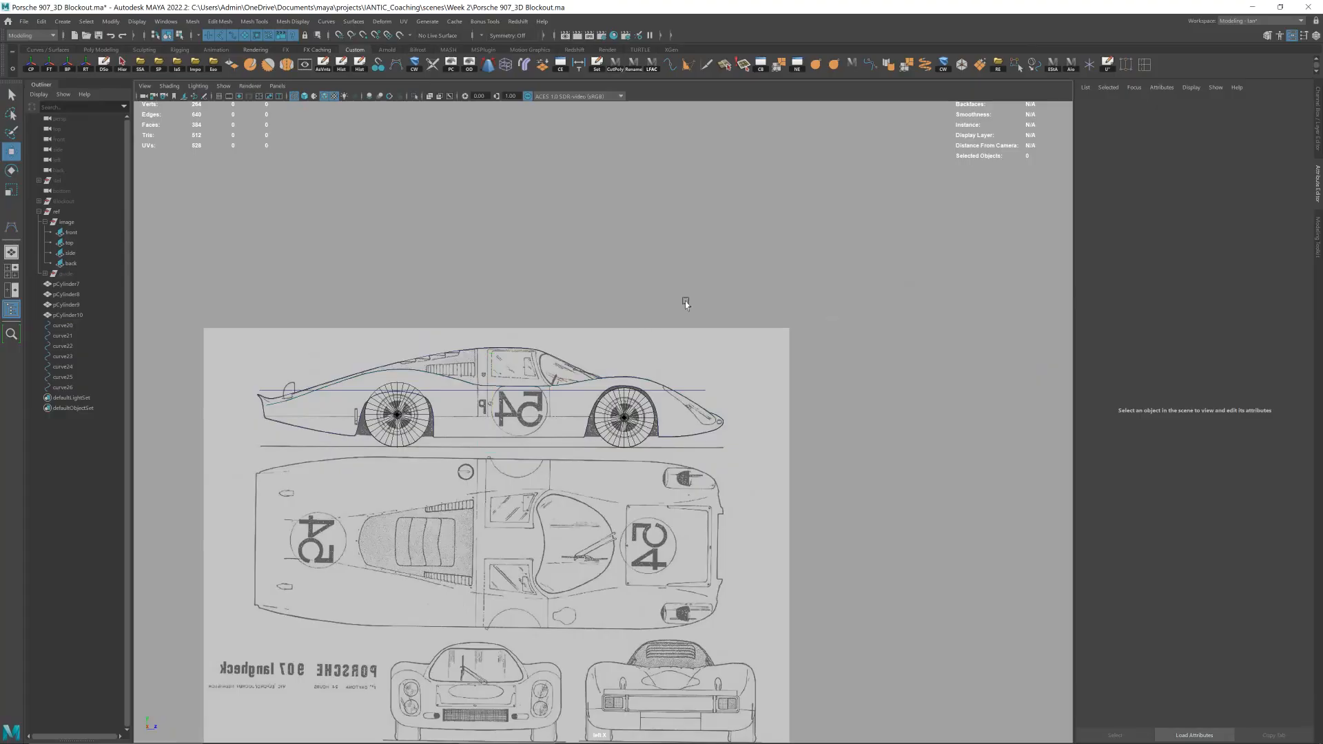
- Examine the body lines on the top-view blueprint from the nose to the tail
{"action": "key", "text": "space"}
{"action": "left_click_drag", "start_coordinate": [638, 261], "coordinate": [538, 271]}
{"action": "key", "text": "space"}
{"action": "scroll", "coordinate": [552, 276], "scroll_direction": "down", "scroll_amount": 3}
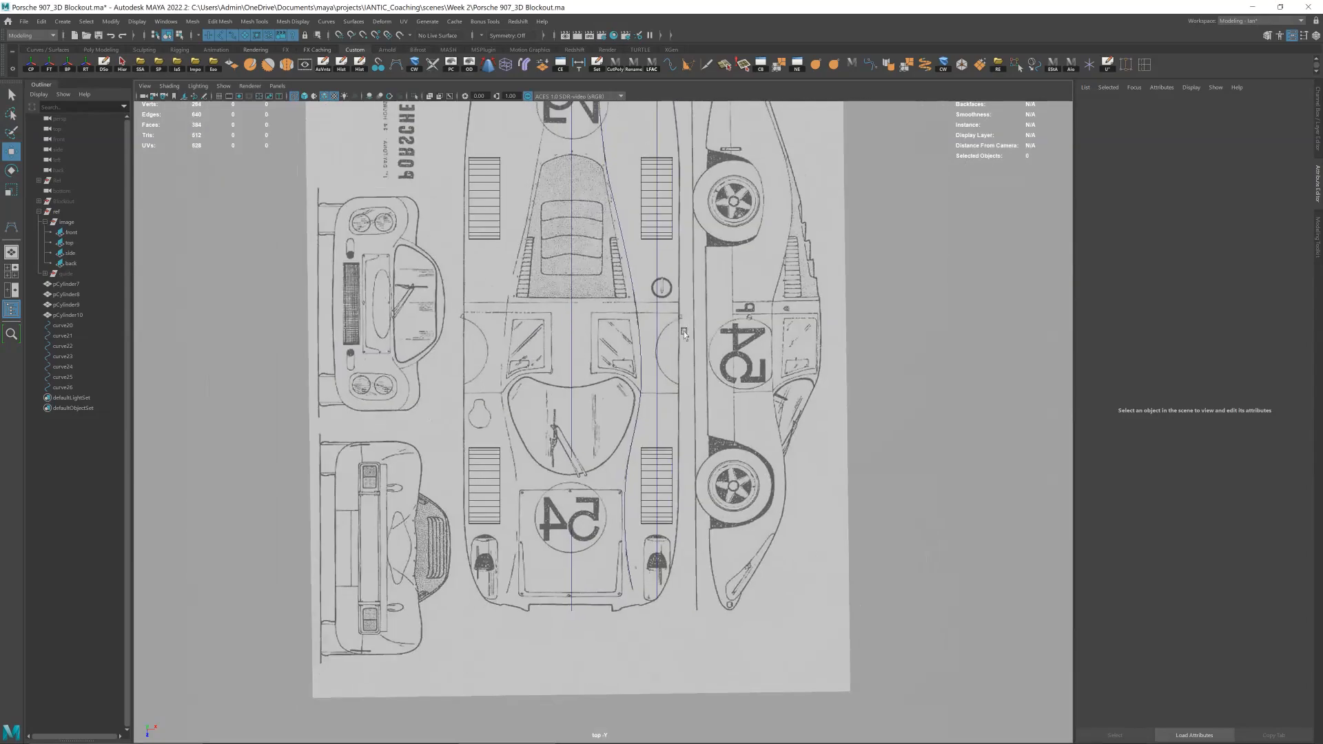
{"action": "middle_click_drag", "start_coordinate": [585, 172], "coordinate": [593, 400], "text": "alt"}
{"action": "scroll", "coordinate": [623, 256], "scroll_direction": "up", "scroll_amount": 4}
{"action": "middle_click_drag", "start_coordinate": [622, 257], "coordinate": [631, 211], "text": "alt"}
{"action": "scroll", "coordinate": [635, 351], "scroll_direction": "down", "scroll_amount": 2}
{"action": "scroll", "coordinate": [626, 331], "scroll_direction": "down", "scroll_amount": 3}
{"action": "middle_click_drag", "start_coordinate": [609, 588], "coordinate": [605, 662], "text": "alt"}
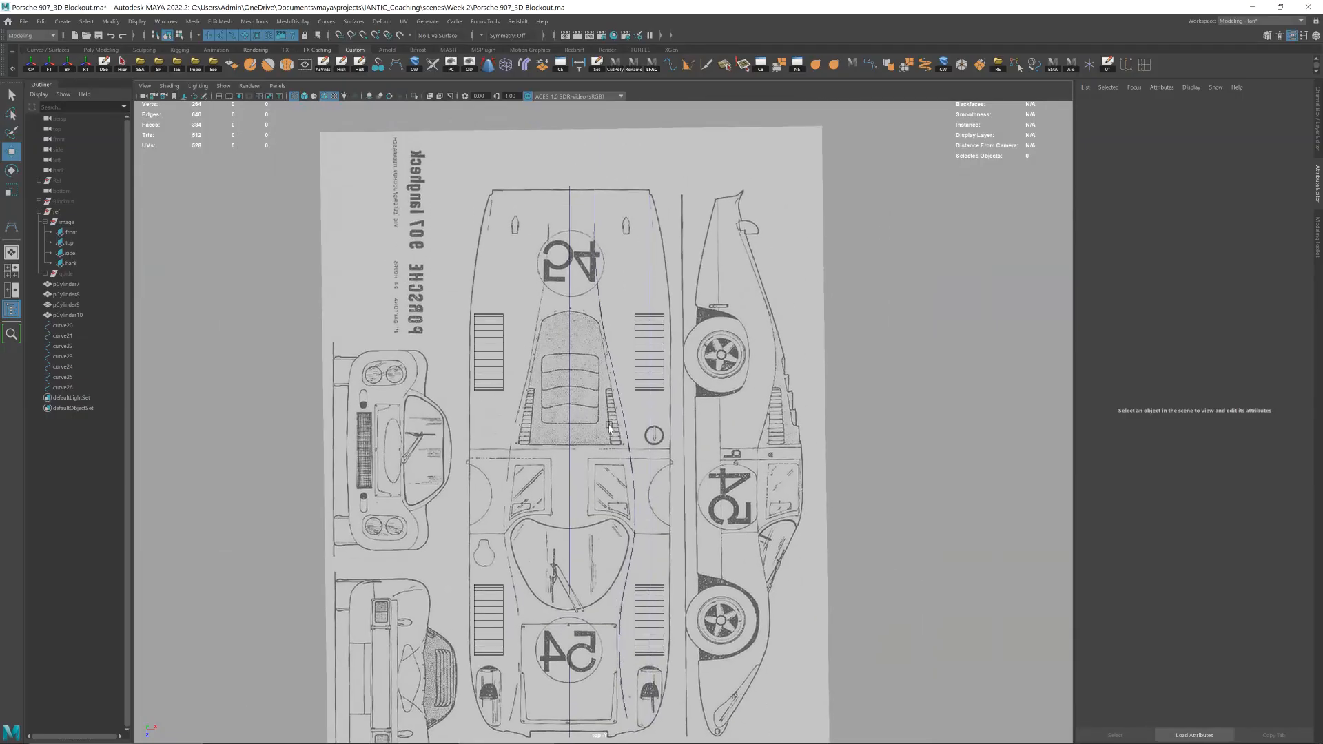
{"action": "scroll", "coordinate": [709, 486], "scroll_direction": "down", "scroll_amount": 4}
- Select the curve traced from the top blueprint and make its control vertices editable in the side view
{"action": "key", "text": "space"}
{"action": "left_click_drag", "start_coordinate": [706, 474], "coordinate": [650, 422]}
{"action": "key", "text": "space"}
{"action": "key", "text": "space"}
{"action": "key", "text": "space"}
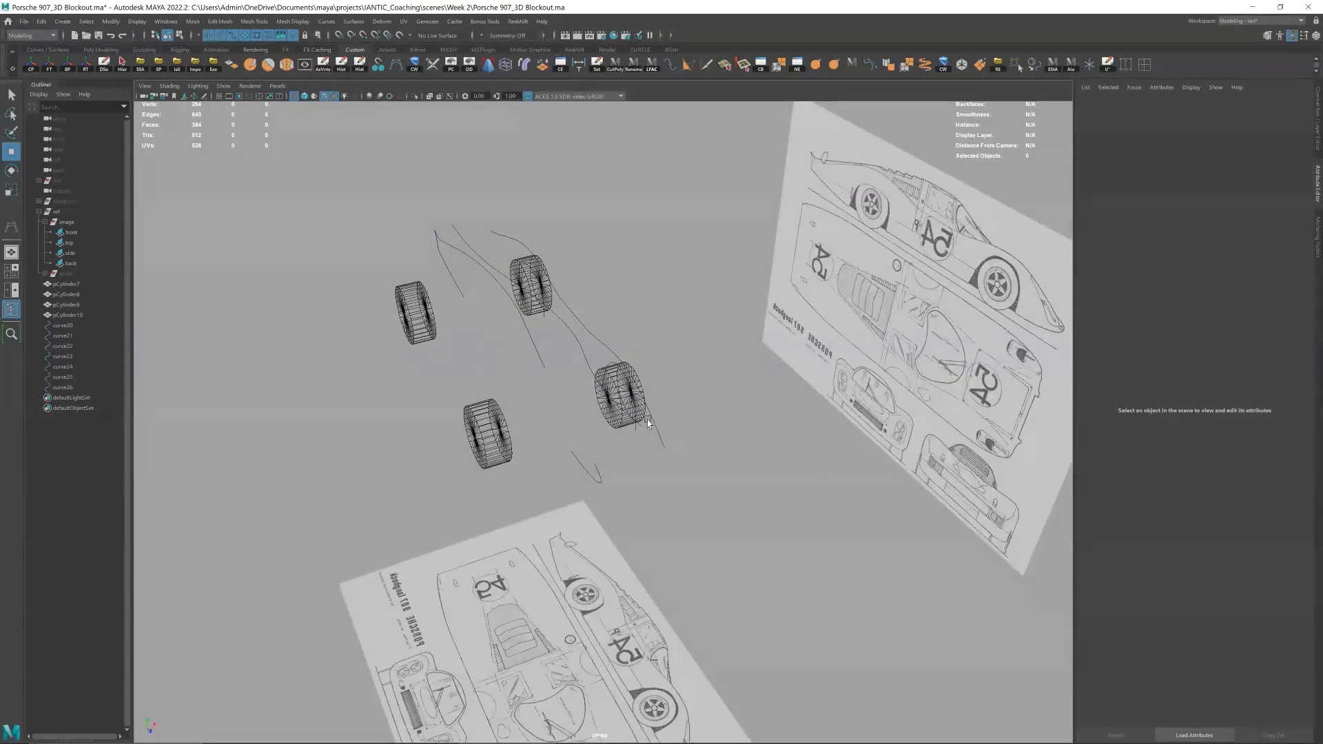
{"action": "left_click", "coordinate": [641, 428]}
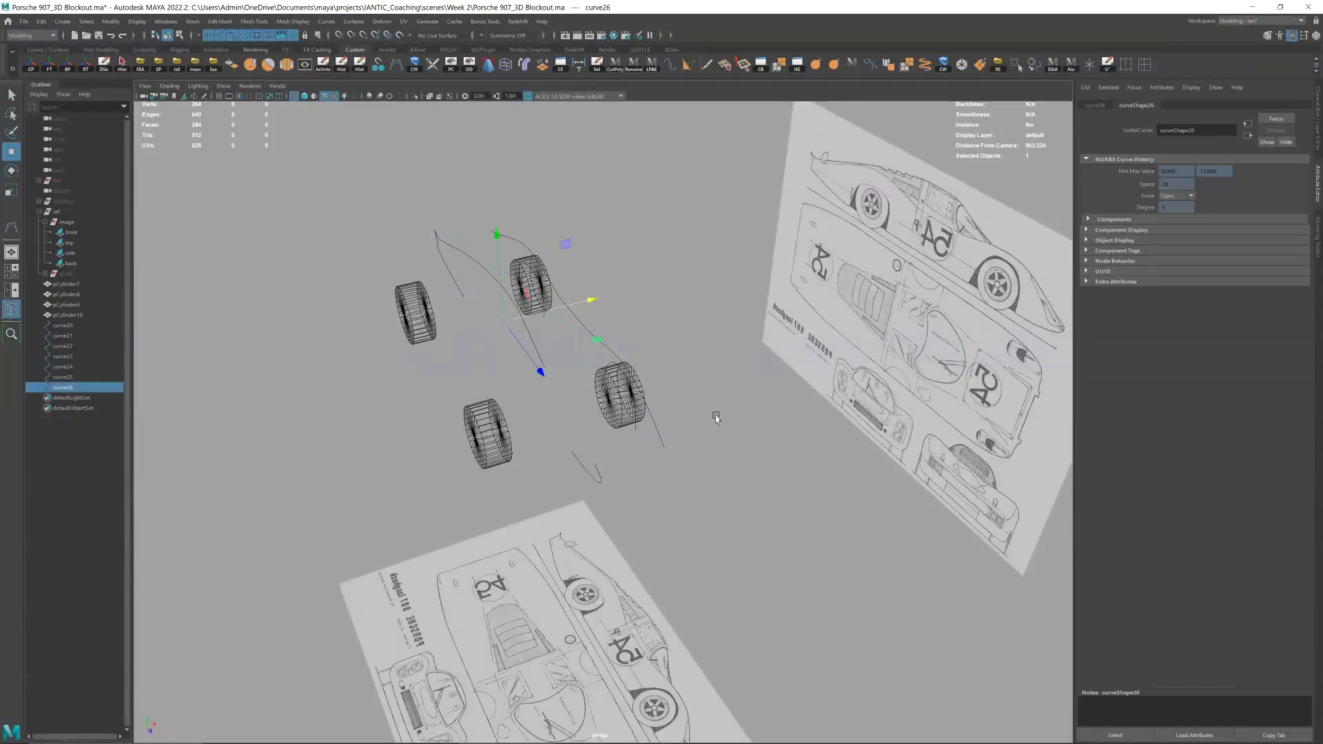
{"action": "left_click_drag", "start_coordinate": [716, 418], "coordinate": [721, 390], "text": "alt"}
{"action": "key", "text": "space"}
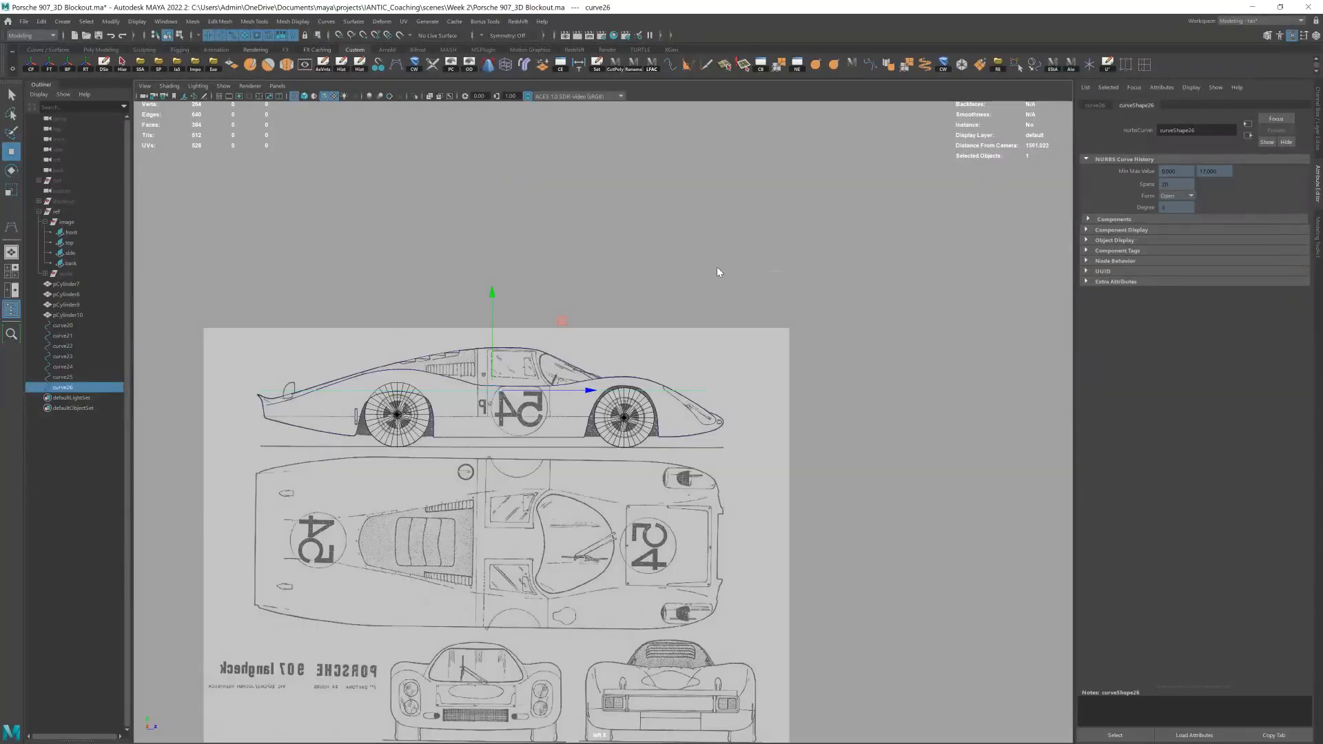
{"action": "key", "text": "F8"}
- Reposition the nose-end control vertices of the top-blueprint curve vertically towards the car's body line in the side view
{"action": "left_click_drag", "start_coordinate": [718, 391], "coordinate": [703, 388]}
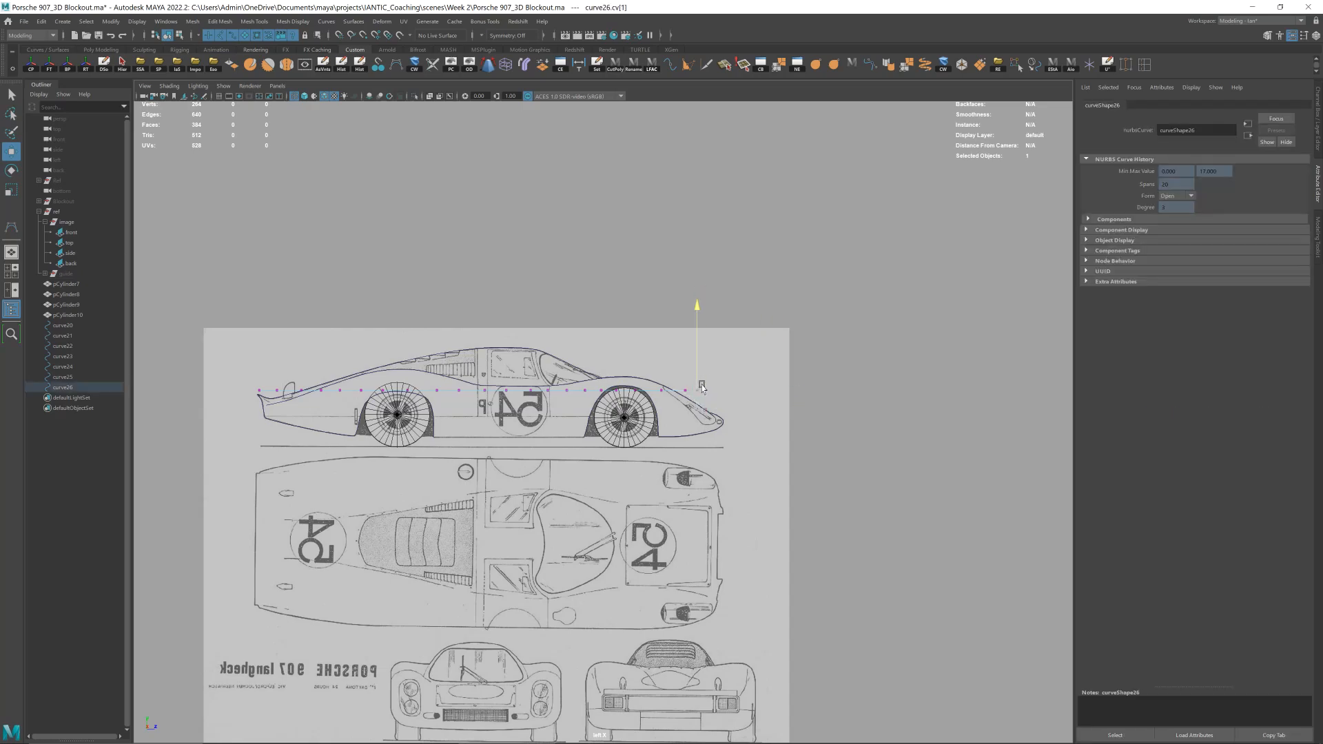
{"action": "middle_click_drag", "start_coordinate": [724, 371], "coordinate": [689, 374]}
{"action": "left_click_drag", "start_coordinate": [650, 399], "coordinate": [691, 376]}
{"action": "left_click", "coordinate": [700, 365]}
{"action": "key", "text": "ctrl+z"}
{"action": "key", "text": "ctrl+z"}
{"action": "left_click", "coordinate": [686, 398]}
{"action": "left_click", "coordinate": [690, 378]}
{"action": "key", "text": "ctrl+z"}
{"action": "left_click", "coordinate": [688, 375]}
{"action": "key", "text": "ctrl+z"}
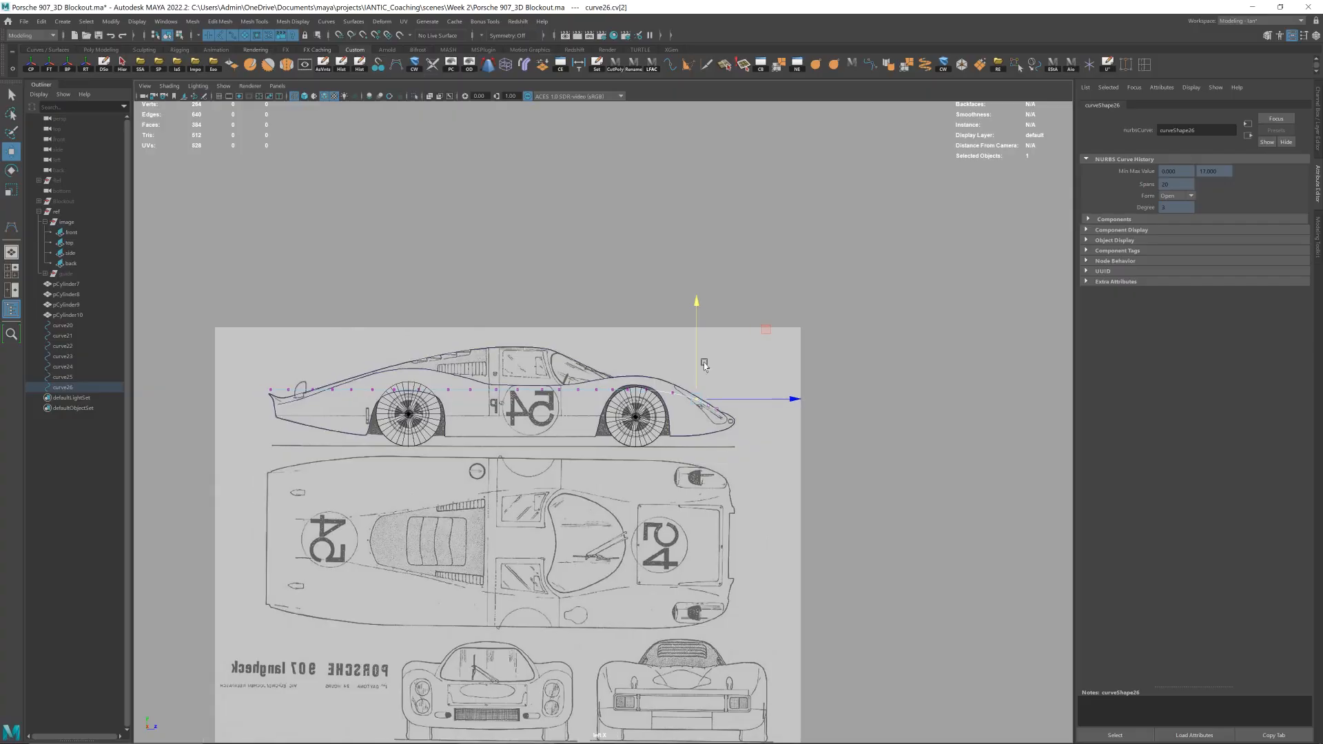
- Move the tail-end control vertices of the same curve vertically to follow the rear body line on the side blueprint
{"action": "middle_click_drag", "start_coordinate": [295, 383], "coordinate": [617, 363], "text": "alt"}
{"action": "scroll", "coordinate": [617, 364], "scroll_direction": "up", "scroll_amount": 2}
{"action": "left_click_drag", "start_coordinate": [589, 380], "coordinate": [668, 370]}
{"action": "left_click", "coordinate": [579, 335]}
{"action": "key", "text": "ctrl+z"}
{"action": "left_click", "coordinate": [604, 354]}
{"action": "left_click_drag", "start_coordinate": [655, 339], "coordinate": [689, 371]}
{"action": "left_click", "coordinate": [678, 336]}
{"action": "left_click_drag", "start_coordinate": [678, 332], "coordinate": [679, 337]}
- Inspect the reshaped curve in the perspective view and clear the selection
{"action": "key", "text": "space"}
{"action": "left_click_drag", "start_coordinate": [679, 337], "coordinate": [677, 294]}
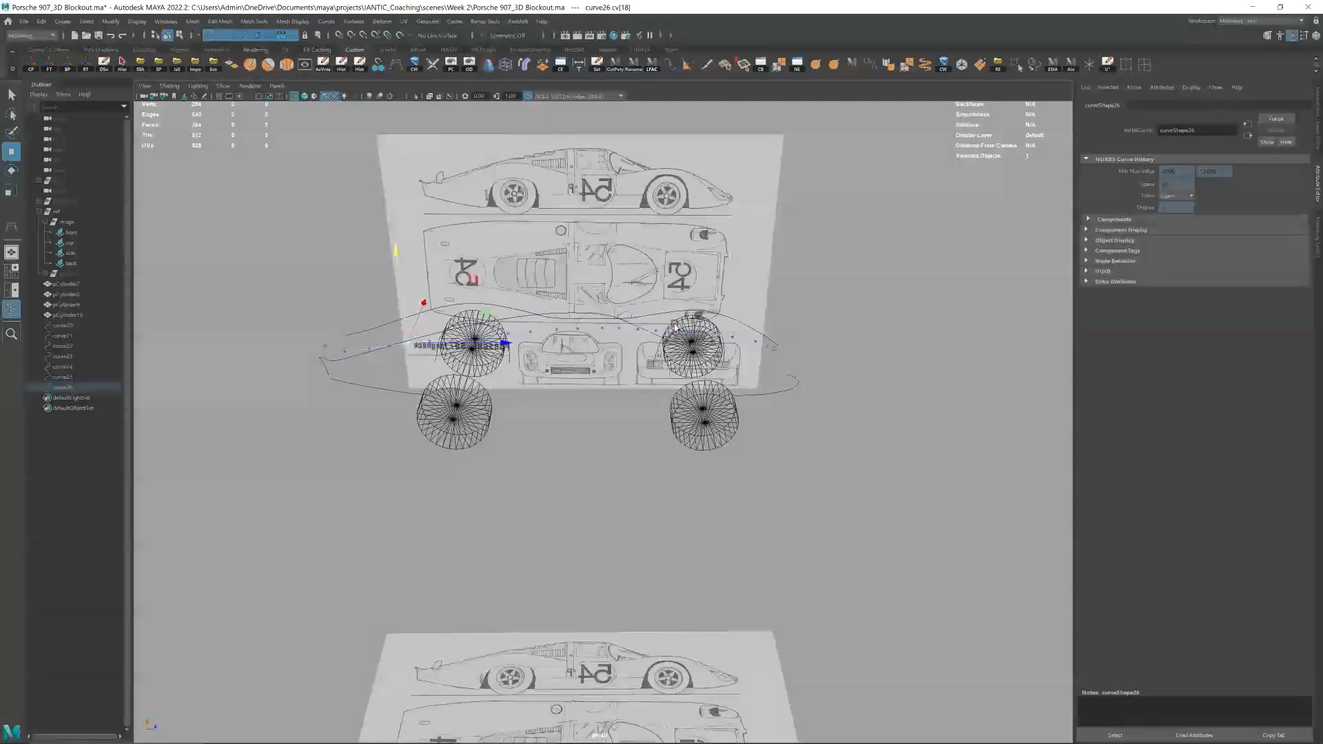
{"action": "right_click_drag", "start_coordinate": [745, 279], "coordinate": [781, 248]}
{"action": "key", "text": "f"}
{"action": "scroll", "coordinate": [781, 247], "scroll_direction": "down", "scroll_amount": 4}
{"action": "left_click_drag", "start_coordinate": [782, 248], "coordinate": [712, 348], "text": "alt"}
{"action": "left_click", "coordinate": [746, 351]}
- Trace the car's outer body edge with a new curve in the top view, from the tail corner around to the nose
{"action": "key", "text": "space"}
{"action": "scroll", "coordinate": [639, 381], "scroll_direction": "up", "scroll_amount": 6}
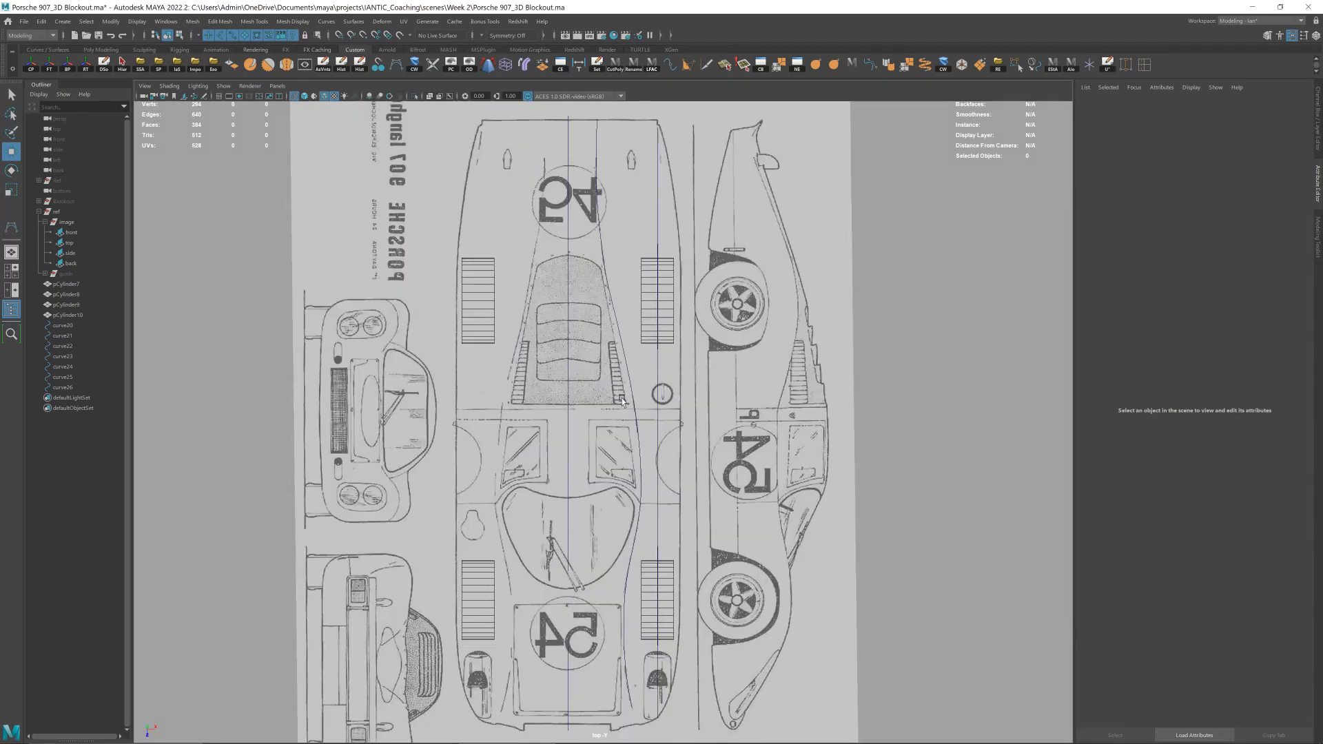
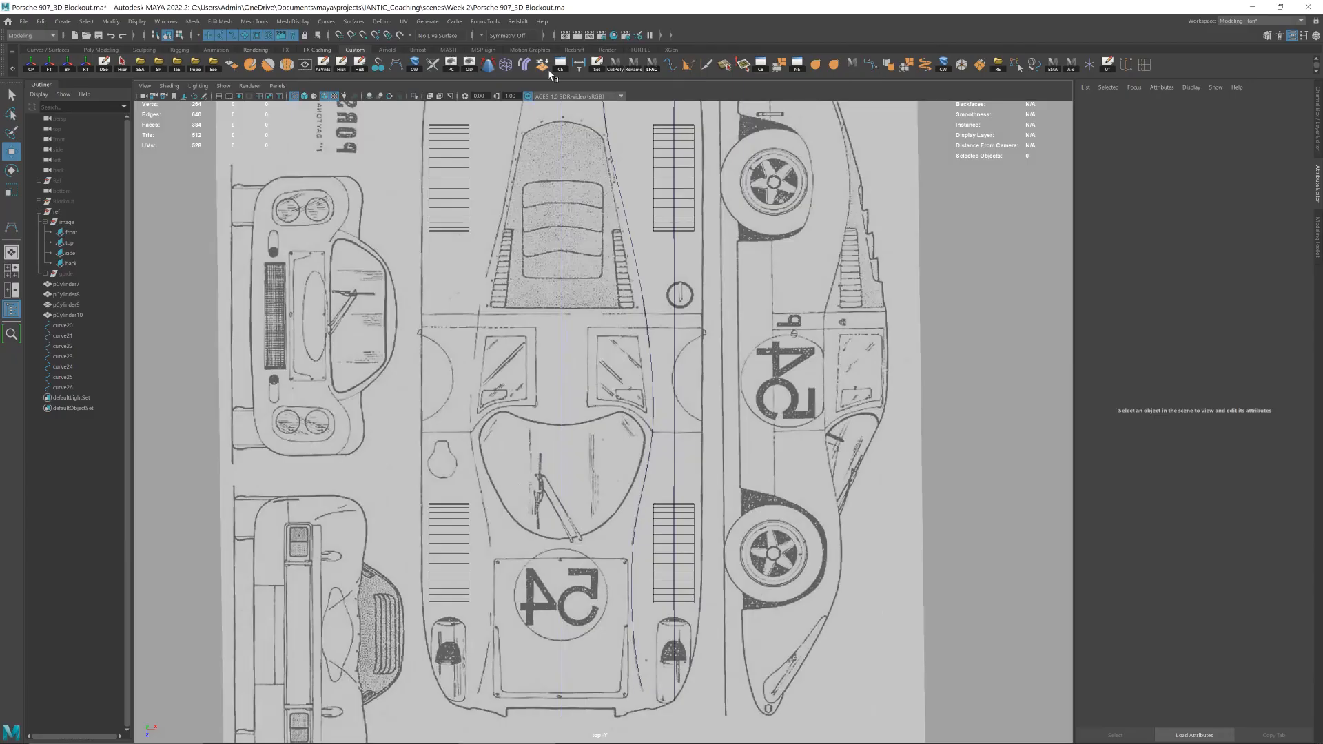
{"action": "left_click", "coordinate": [398, 65]}
{"action": "middle_click_drag", "start_coordinate": [604, 220], "coordinate": [610, 586], "text": "alt"}
{"action": "middle_click_drag", "start_coordinate": [646, 343], "coordinate": [620, 268], "text": "alt"}
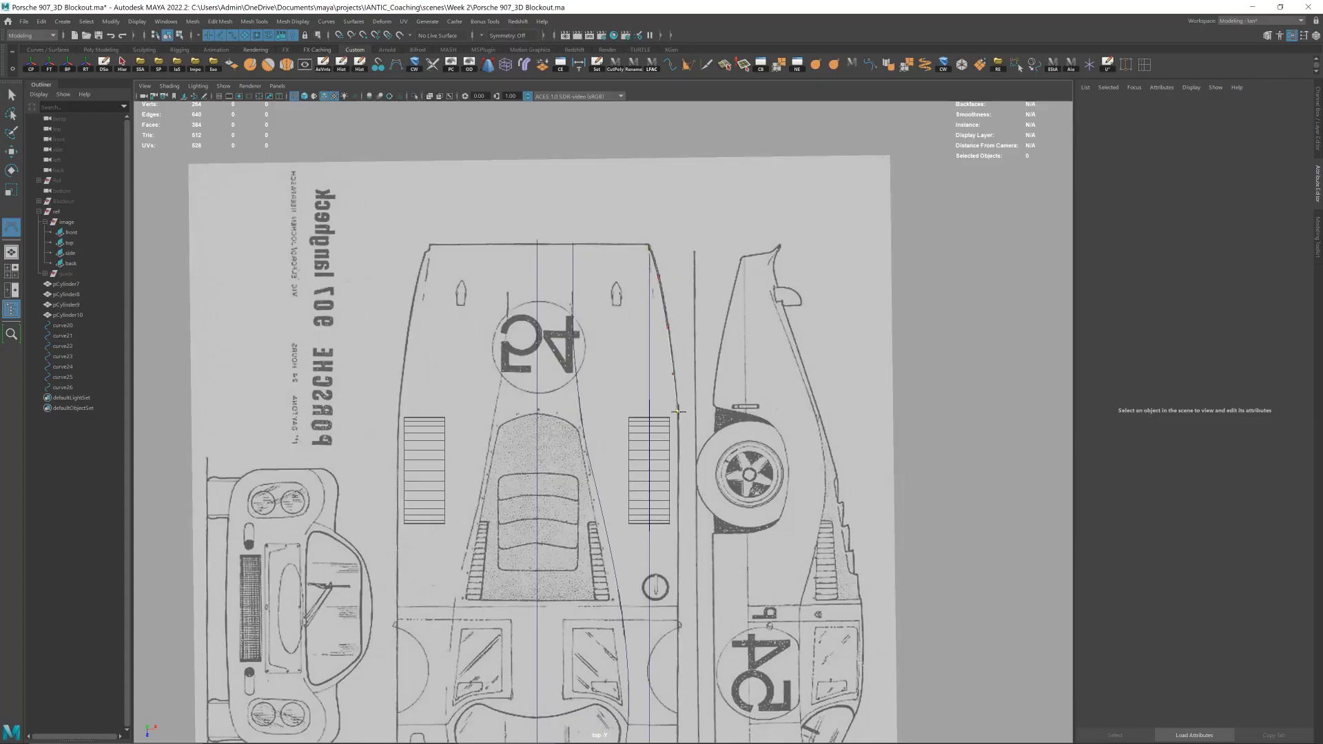
{"action": "middle_click_drag", "start_coordinate": [683, 459], "coordinate": [682, 256], "text": "alt"}
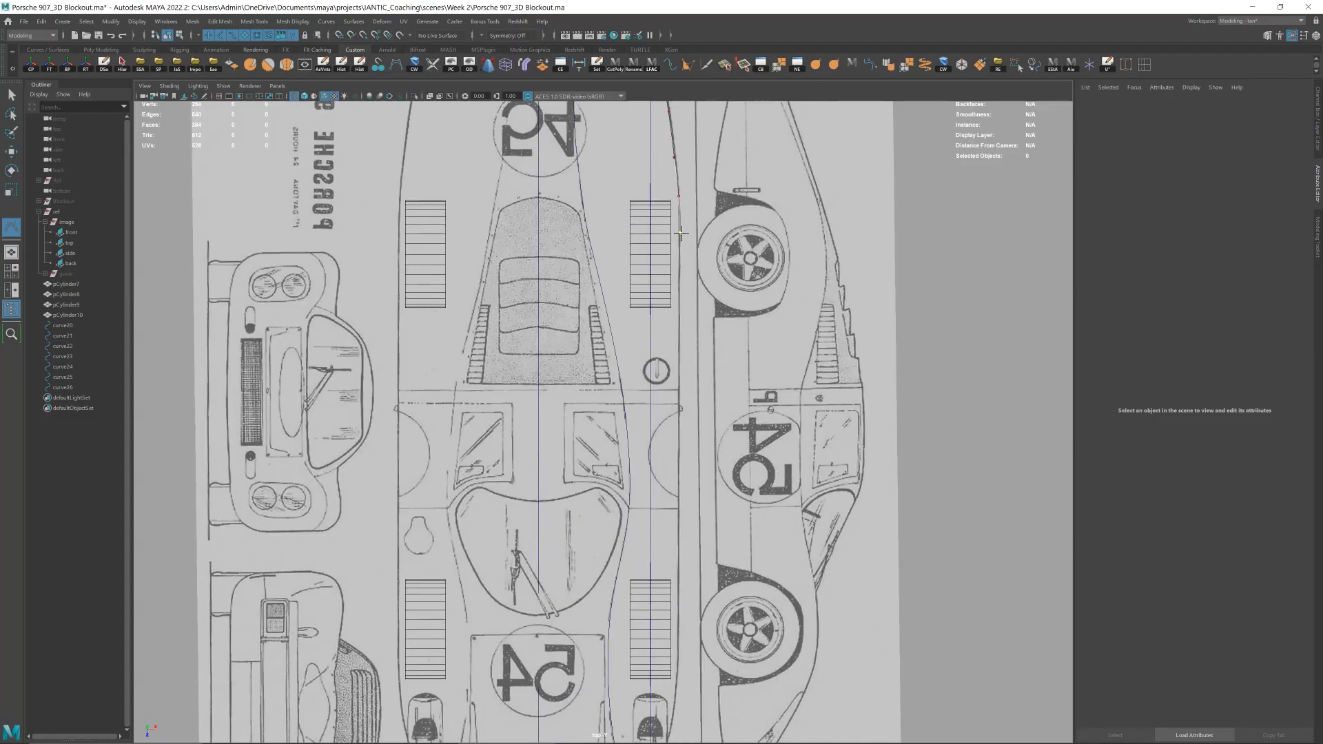
{"action": "middle_click_drag", "start_coordinate": [680, 434], "coordinate": [684, 334], "text": "alt"}
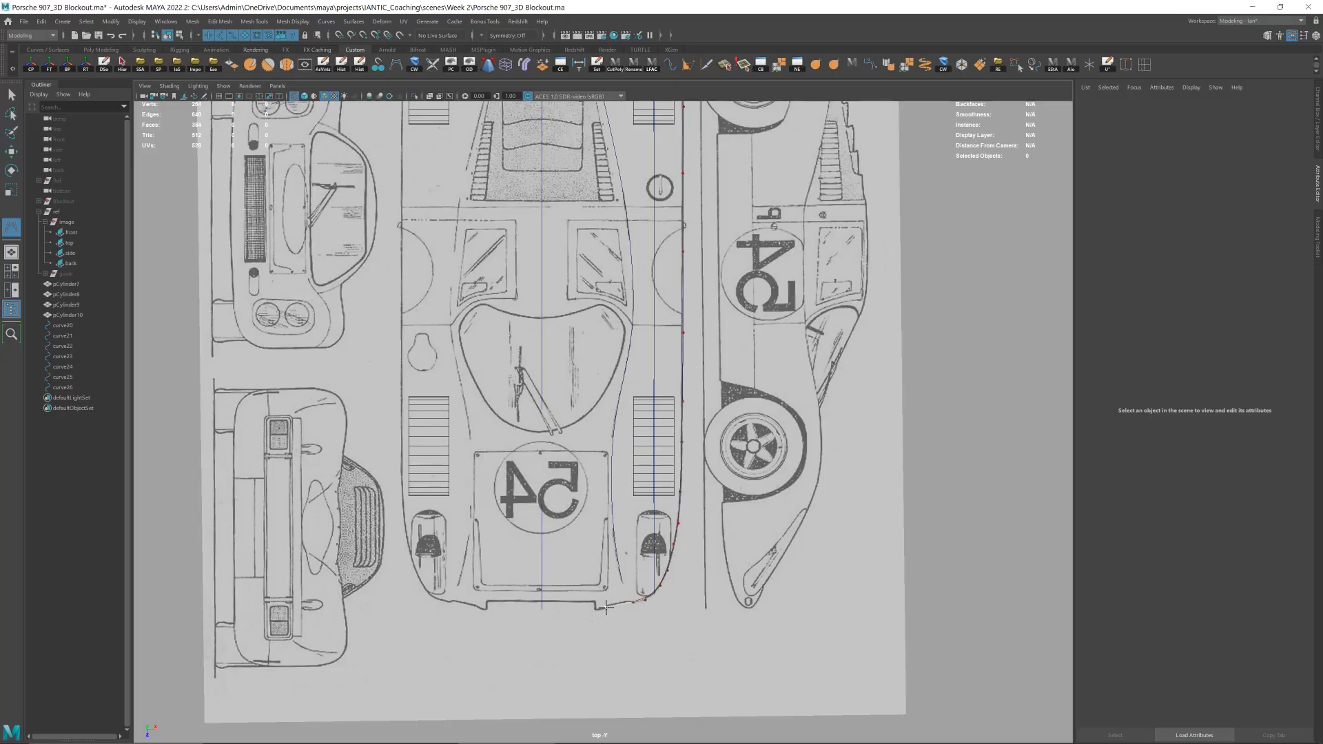
{"action": "key", "text": "w"}
- Examine the new outer body curve together with the wheels and other curves in the perspective view, then deselect it
{"action": "key", "text": "space"}
{"action": "left_click_drag", "start_coordinate": [714, 509], "coordinate": [718, 406]}
{"action": "key", "text": "f"}
{"action": "scroll", "coordinate": [779, 370], "scroll_direction": "down", "scroll_amount": 5}
{"action": "left_click_drag", "start_coordinate": [779, 370], "coordinate": [599, 344], "text": "alt"}
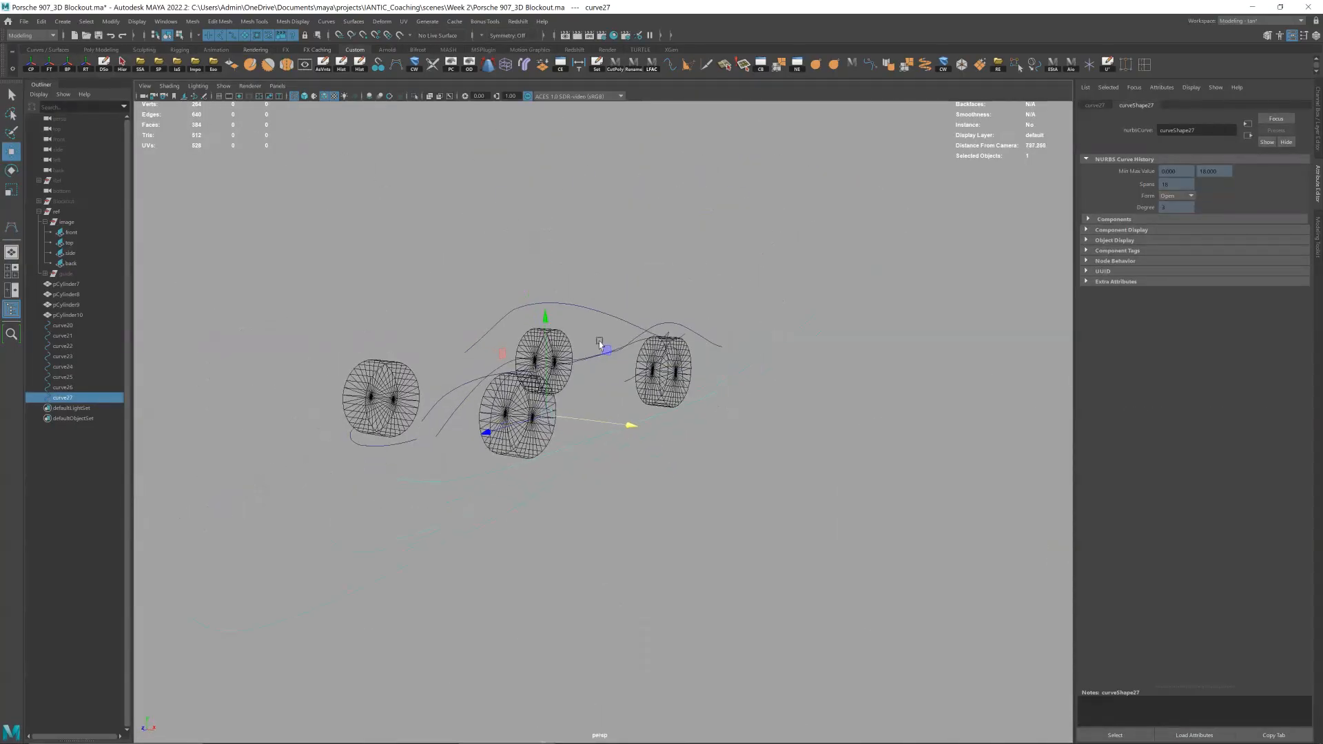
{"action": "left_click_drag", "start_coordinate": [545, 310], "coordinate": [613, 308], "text": "alt"}
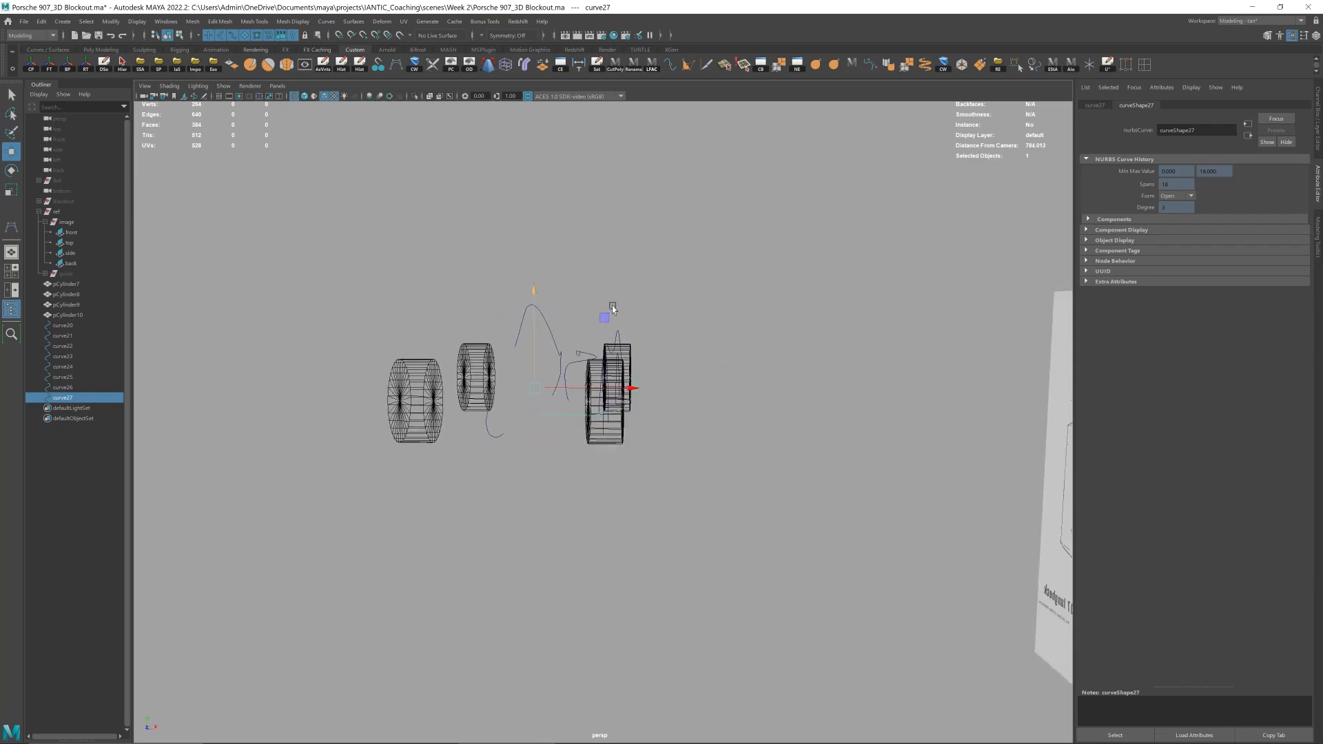
{"action": "left_click_drag", "start_coordinate": [733, 288], "coordinate": [813, 295], "text": "alt"}
{"action": "left_click", "coordinate": [812, 302]}
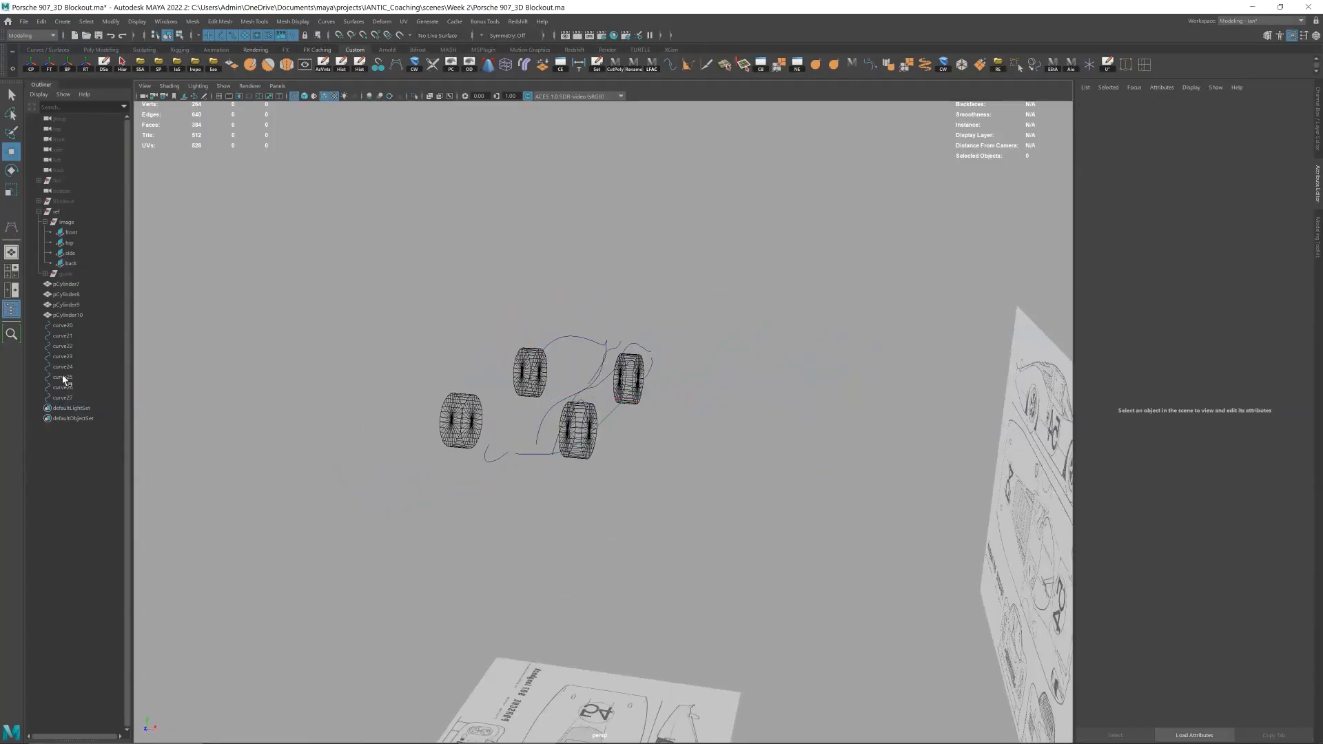
- Group the four wheel cylinders and all the traced curves, and hide the group
{"action": "left_click", "coordinate": [62, 398]}
{"action": "left_click", "coordinate": [66, 284], "text": "shift"}
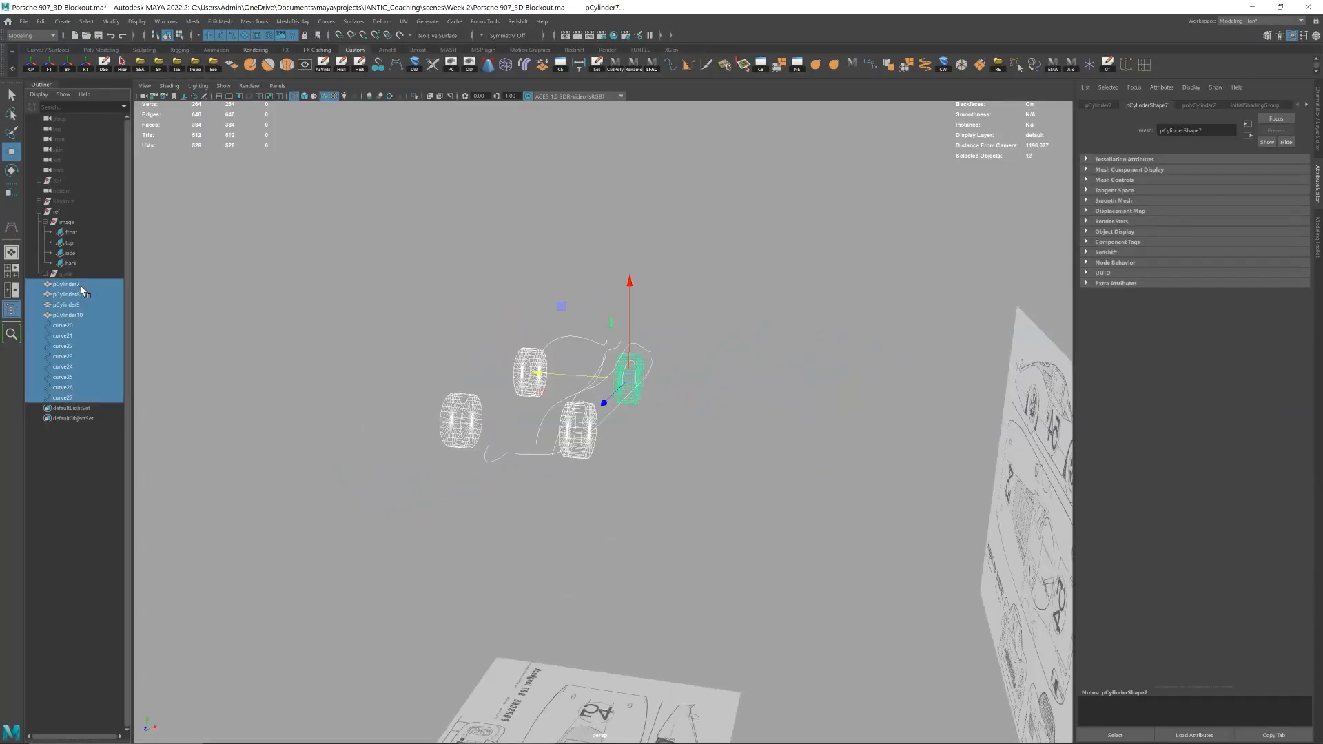
{"action": "key", "text": "ctrl+g"}
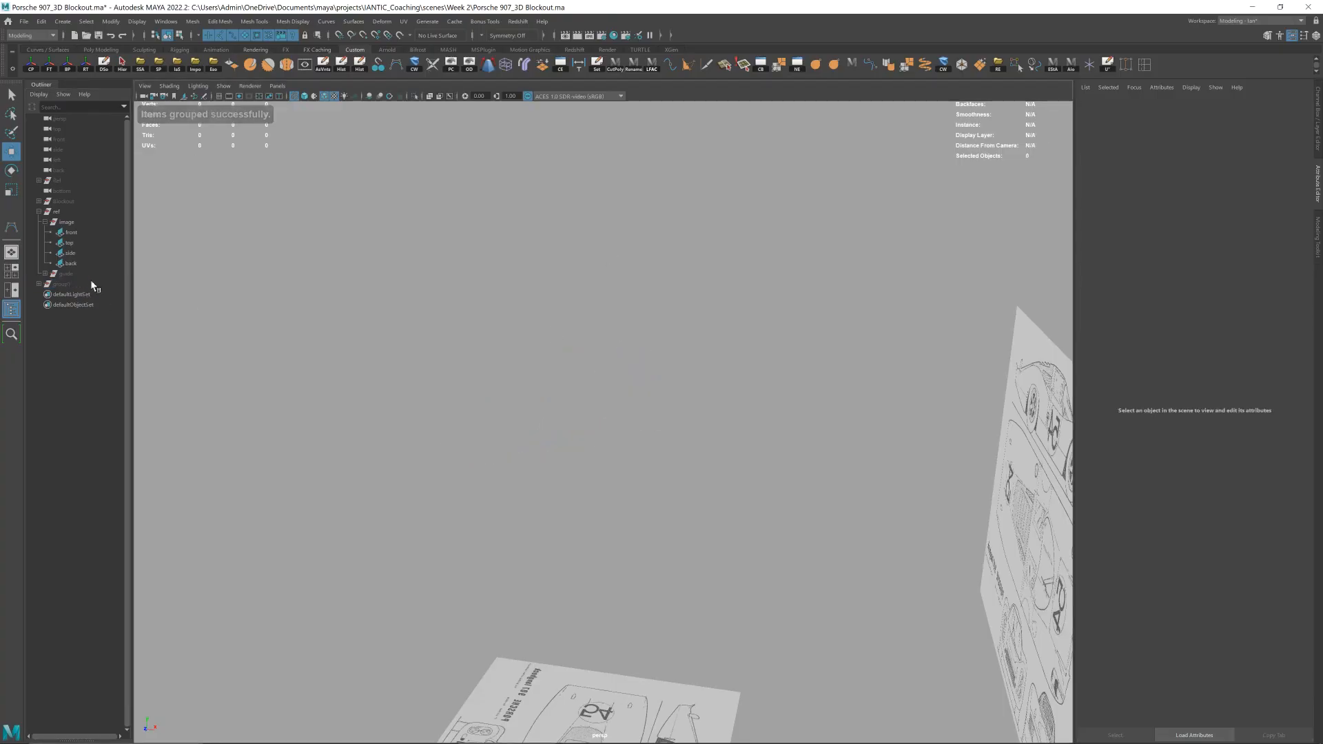
- Check the guide group and view the remaining blueprint image planes from several directions
{"action": "left_click", "coordinate": [86, 274]}
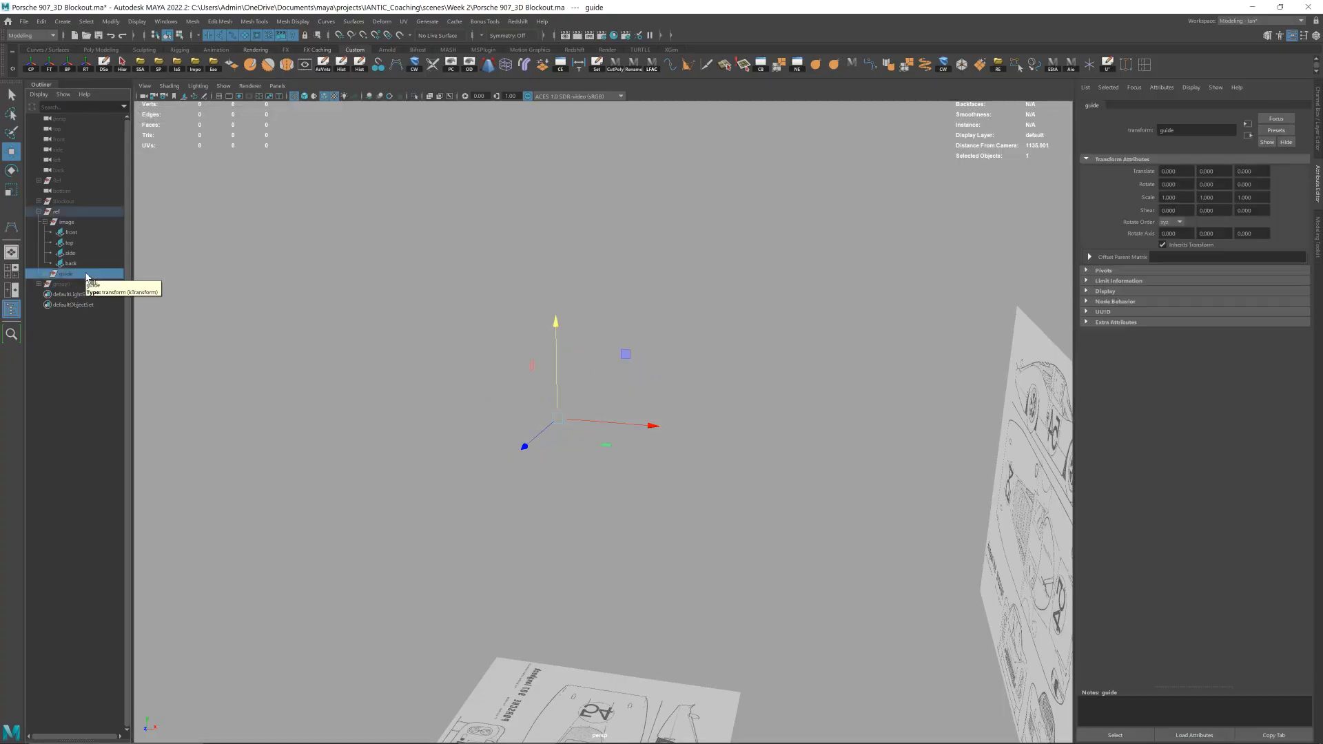
{"action": "left_click", "coordinate": [705, 345]}
{"action": "left_click_drag", "start_coordinate": [706, 348], "coordinate": [784, 349], "text": "alt"}
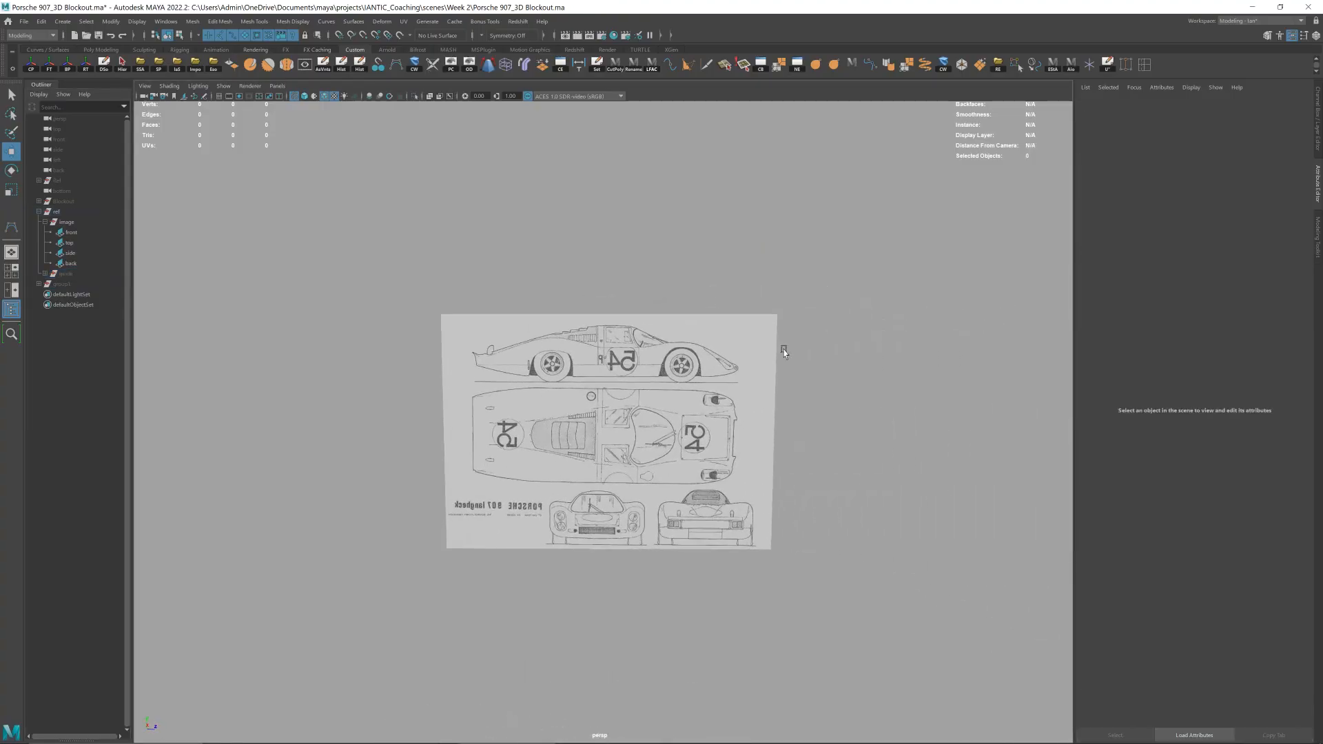
{"action": "key", "text": "space"}
{"action": "left_click_drag", "start_coordinate": [771, 349], "coordinate": [715, 308]}
{"action": "scroll", "coordinate": [719, 306], "scroll_direction": "down", "scroll_amount": 4}
{"action": "middle_click_drag", "start_coordinate": [721, 305], "coordinate": [591, 304], "text": "alt"}
{"action": "key", "text": "space"}
{"action": "left_click_drag", "start_coordinate": [590, 305], "coordinate": [598, 275]}
{"action": "left_click_drag", "start_coordinate": [612, 274], "coordinate": [86, 270], "text": "alt"}
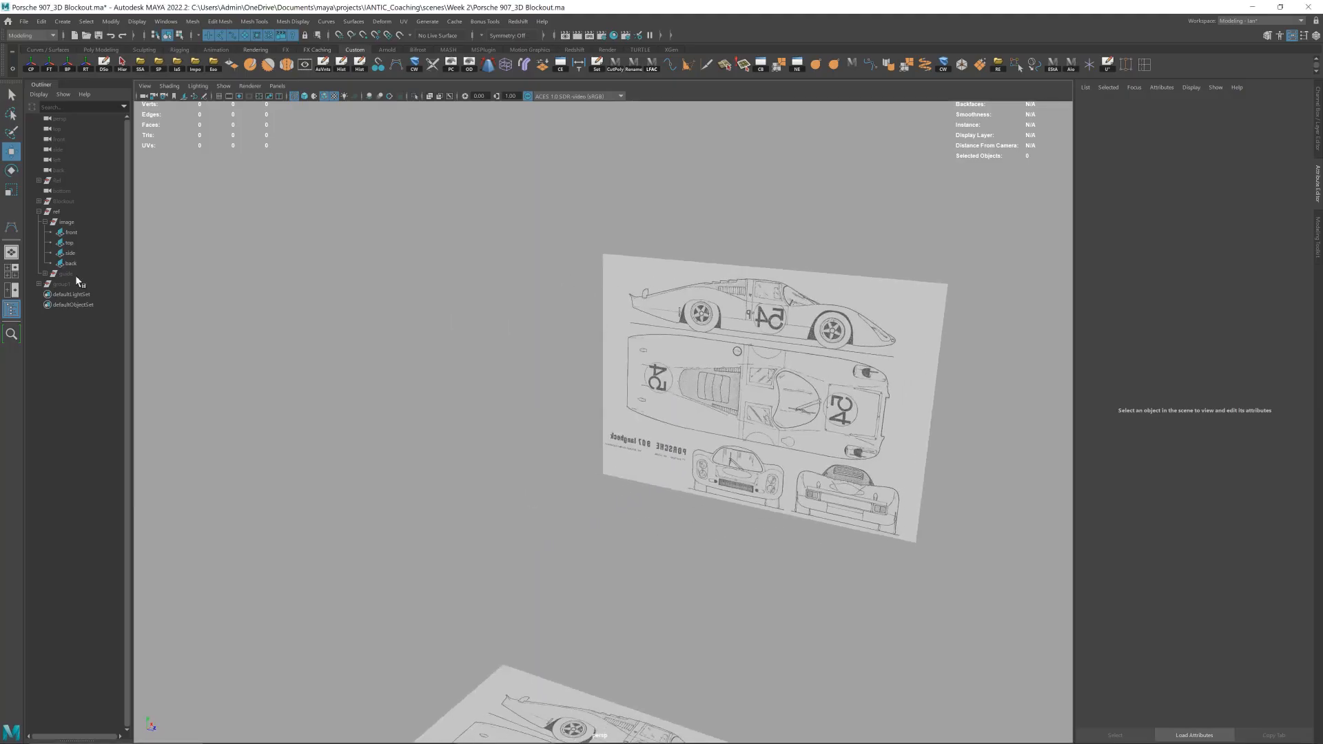
- Show the Ref group's blueprint planes in place of those in the lowercase ref group
{"action": "left_click", "coordinate": [76, 275]}
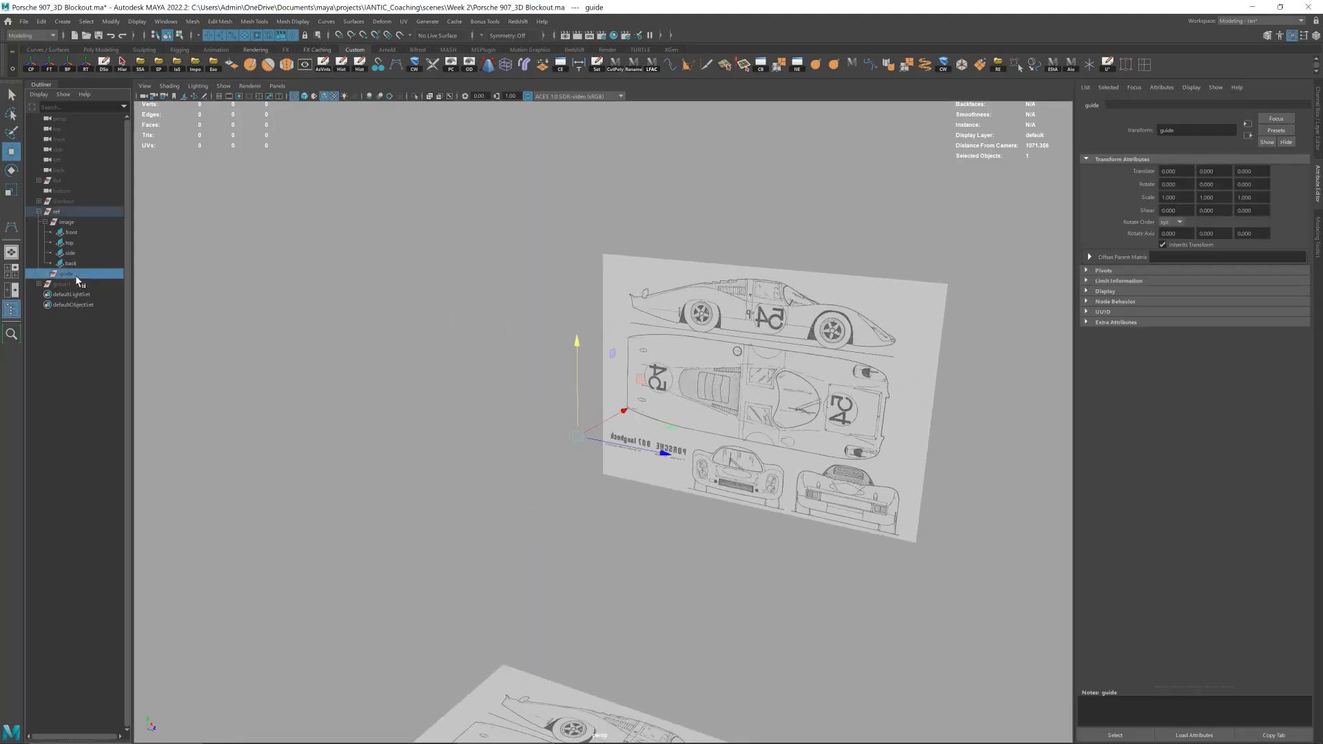
{"action": "key", "text": "ctrl+h"}
{"action": "left_click", "coordinate": [66, 192]}
{"action": "left_click", "coordinate": [66, 201]}
{"action": "left_click", "coordinate": [66, 181]}
{"action": "key", "text": "shift+h"}
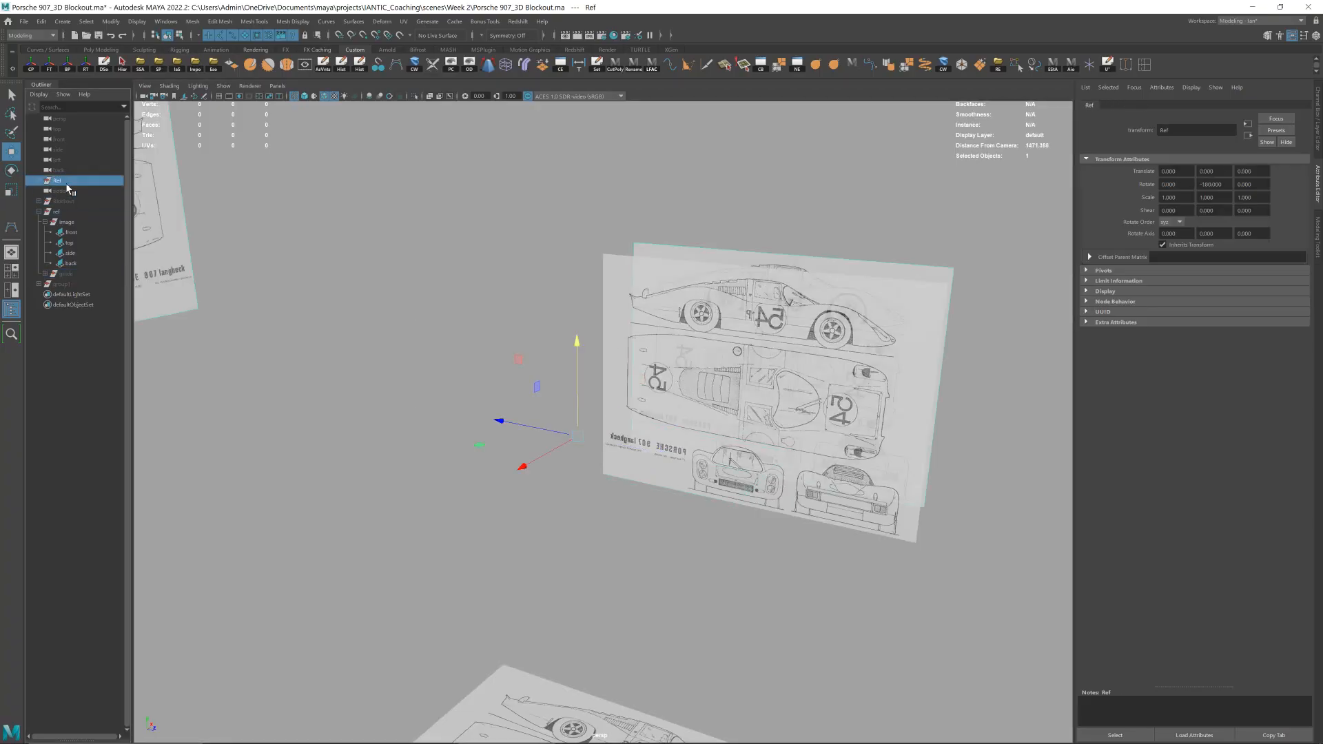
{"action": "left_click", "coordinate": [66, 211]}
{"action": "key", "text": "ctrl+h"}
- Reveal the Guides group inside the Ref group, then hide the whole Ref group
{"action": "left_click", "coordinate": [39, 181]}
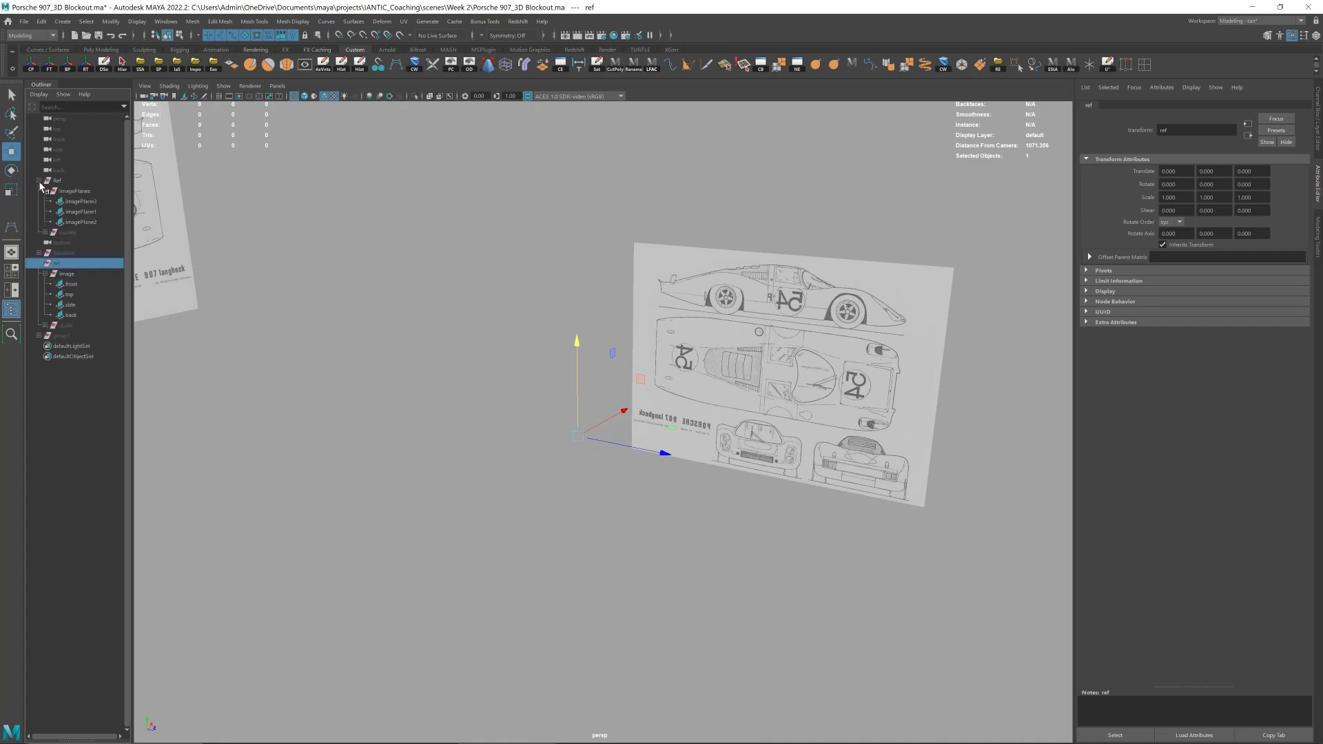
{"action": "left_click", "coordinate": [72, 233]}
{"action": "key", "text": "shift+h"}
{"action": "left_click", "coordinate": [513, 259]}
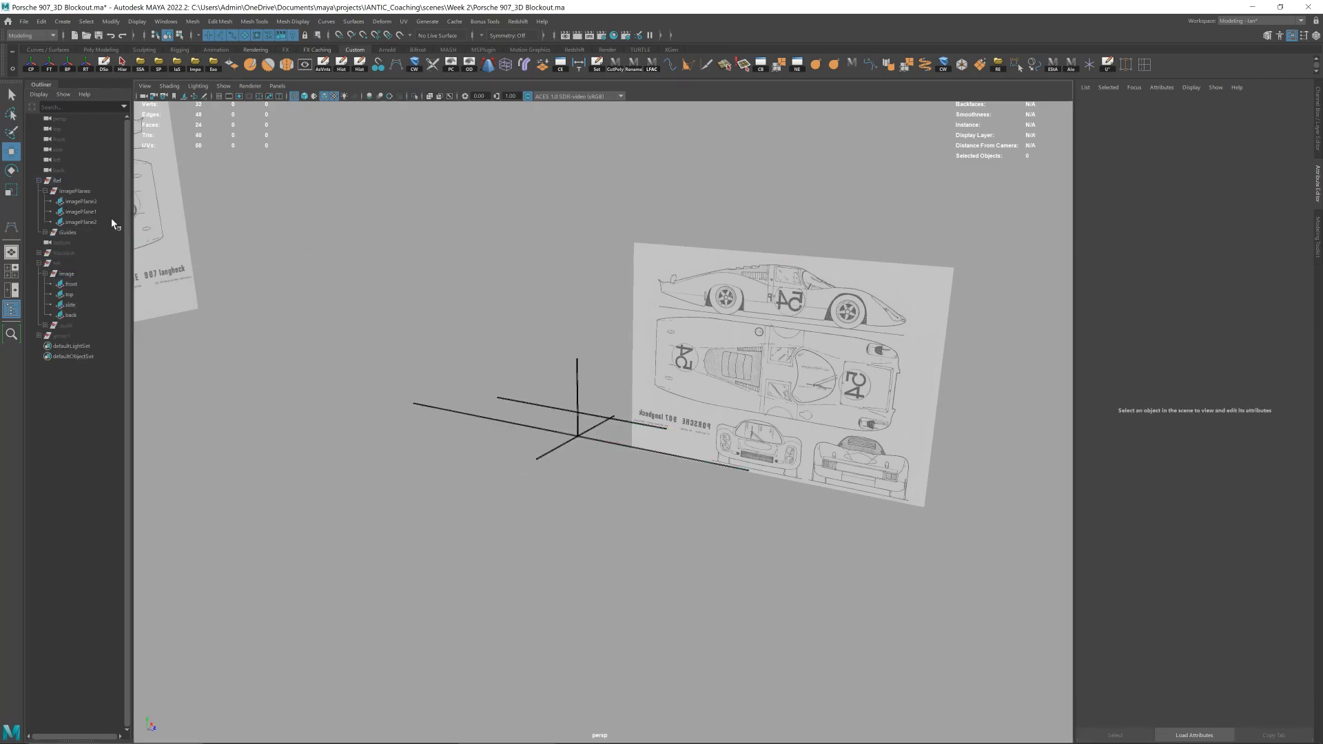
{"action": "left_click", "coordinate": [93, 234]}
{"action": "left_click", "coordinate": [66, 181]}
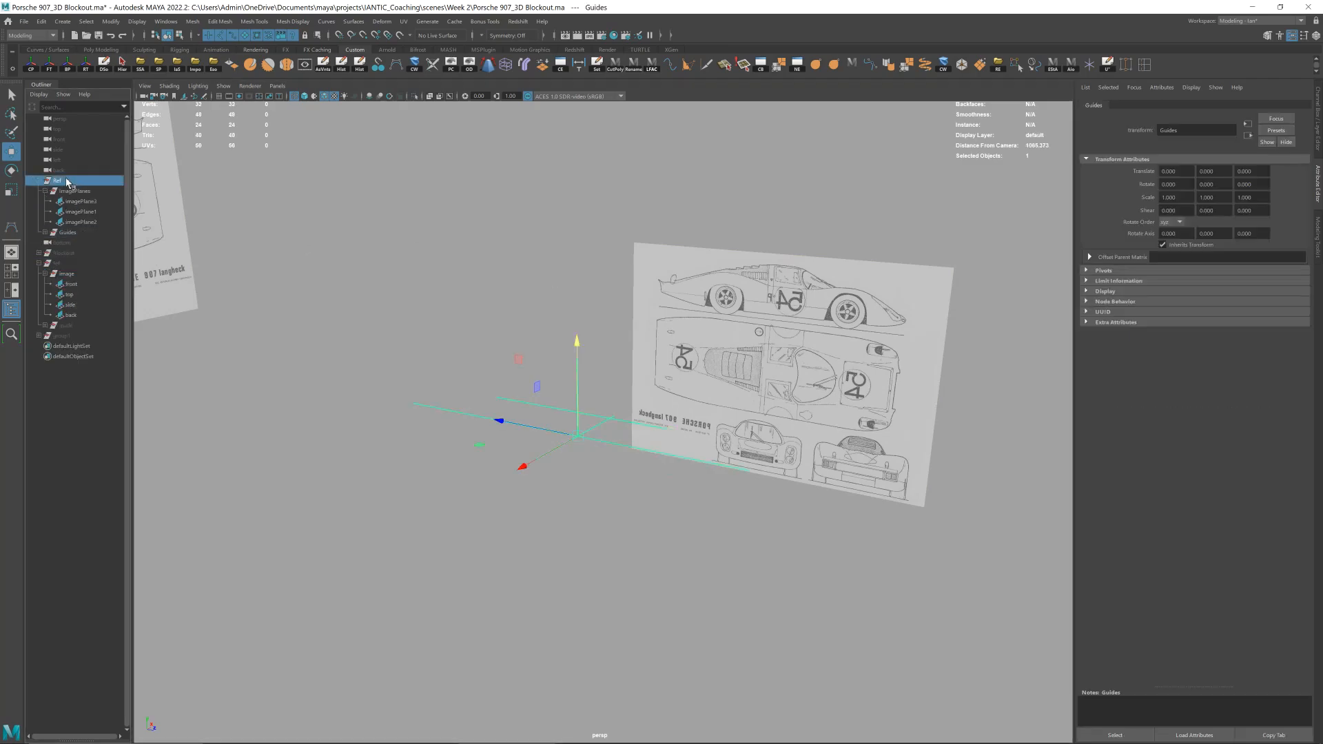
{"action": "key", "text": "ctrl+h"}
- Show the Blockout group with its body curves and wheels, along with the ref group's blueprints
{"action": "left_click", "coordinate": [76, 254]}
{"action": "key", "text": "shift+h"}
{"action": "left_click", "coordinate": [614, 284]}
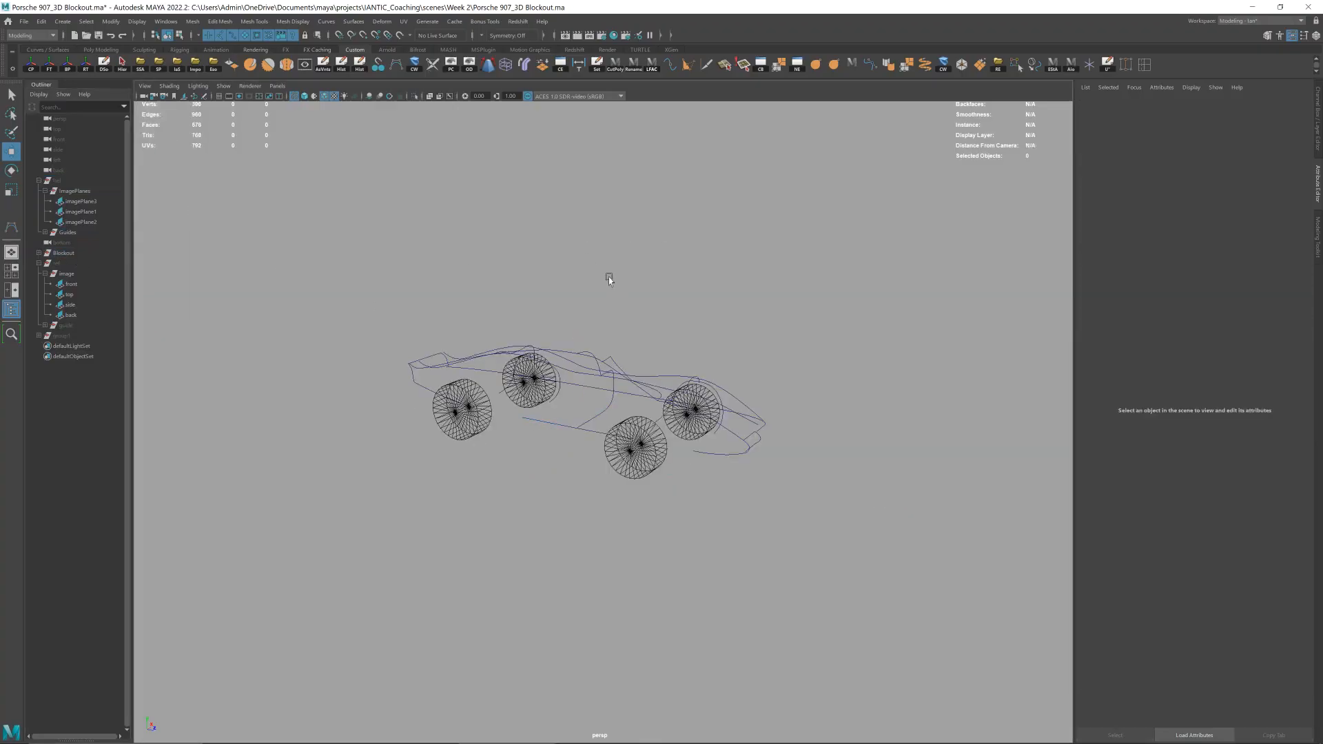
{"action": "left_click", "coordinate": [63, 264]}
{"action": "key", "text": "shift+h"}
{"action": "left_click", "coordinate": [685, 233]}
- Orbit around the Blockout curves and wheels to examine the shape from the front, side and above
{"action": "scroll", "coordinate": [685, 233], "scroll_direction": "up", "scroll_amount": 3}
{"action": "left_click_drag", "start_coordinate": [685, 234], "coordinate": [561, 451], "text": "alt"}
{"action": "left_click_drag", "start_coordinate": [663, 383], "coordinate": [651, 323], "text": "alt"}
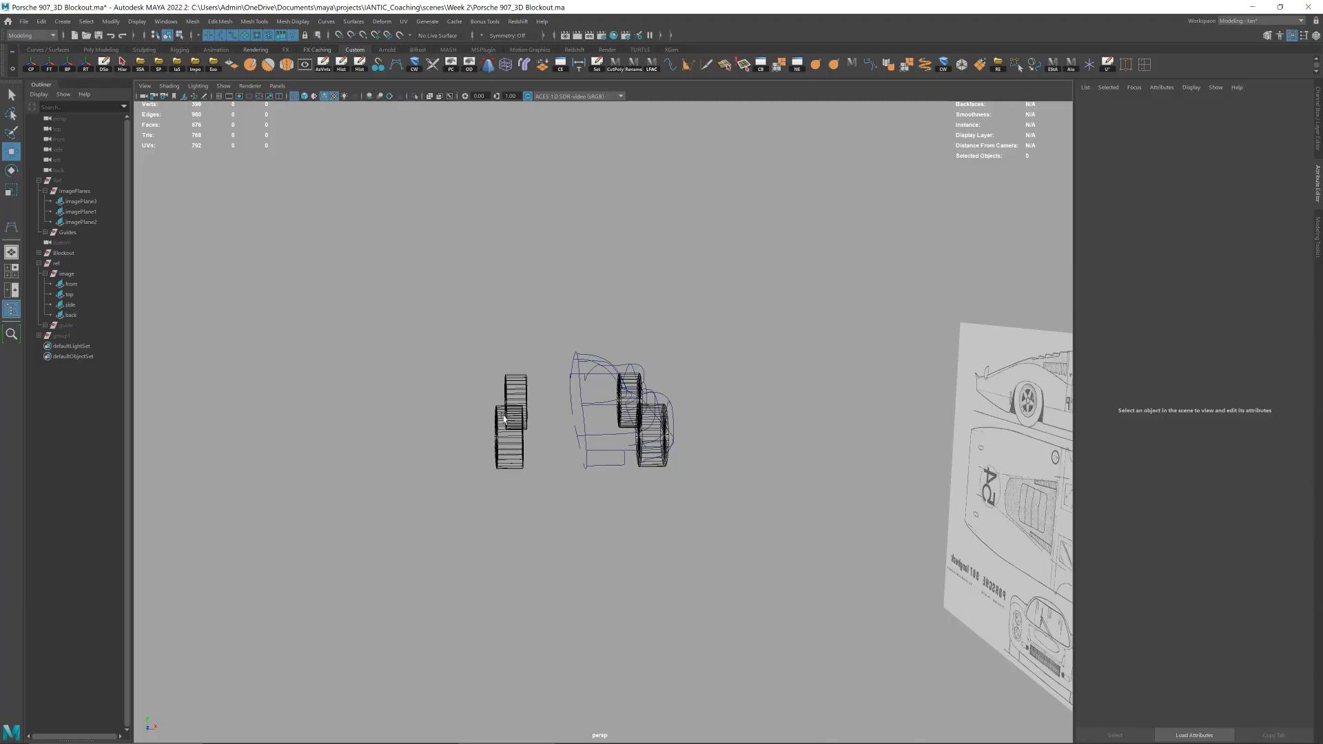
{"action": "left_click_drag", "start_coordinate": [504, 419], "coordinate": [456, 508], "text": "alt"}
{"action": "left_click_drag", "start_coordinate": [560, 332], "coordinate": [470, 435]}
{"action": "left_click", "coordinate": [561, 331]}
{"action": "left_click_drag", "start_coordinate": [647, 409], "coordinate": [768, 393], "text": "alt"}
- Bring up the Blockout curves in the top view and hide the ref group's blueprints
{"action": "key", "text": "space"}
{"action": "left_click", "coordinate": [720, 400]}
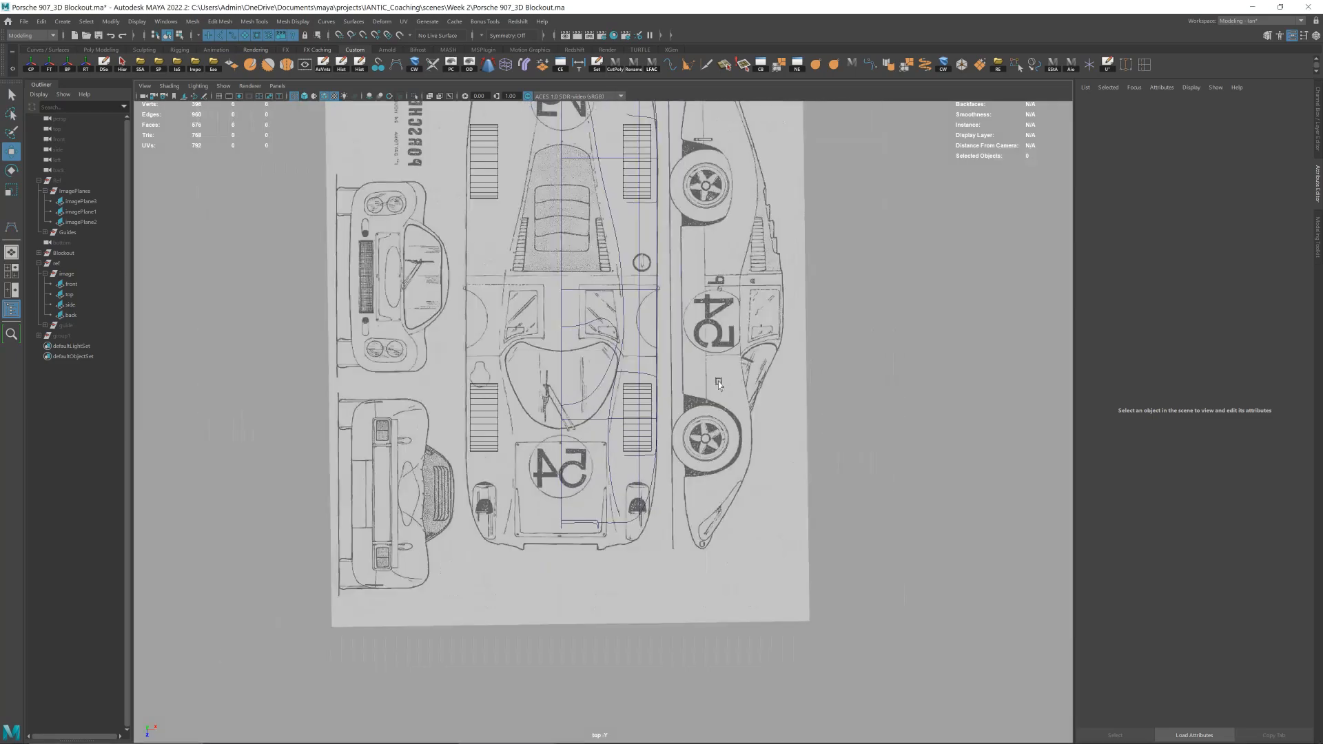
{"action": "left_click", "coordinate": [77, 263]}
{"action": "key", "text": "h"}
{"action": "key", "text": "h"}
{"action": "key", "text": "h"}
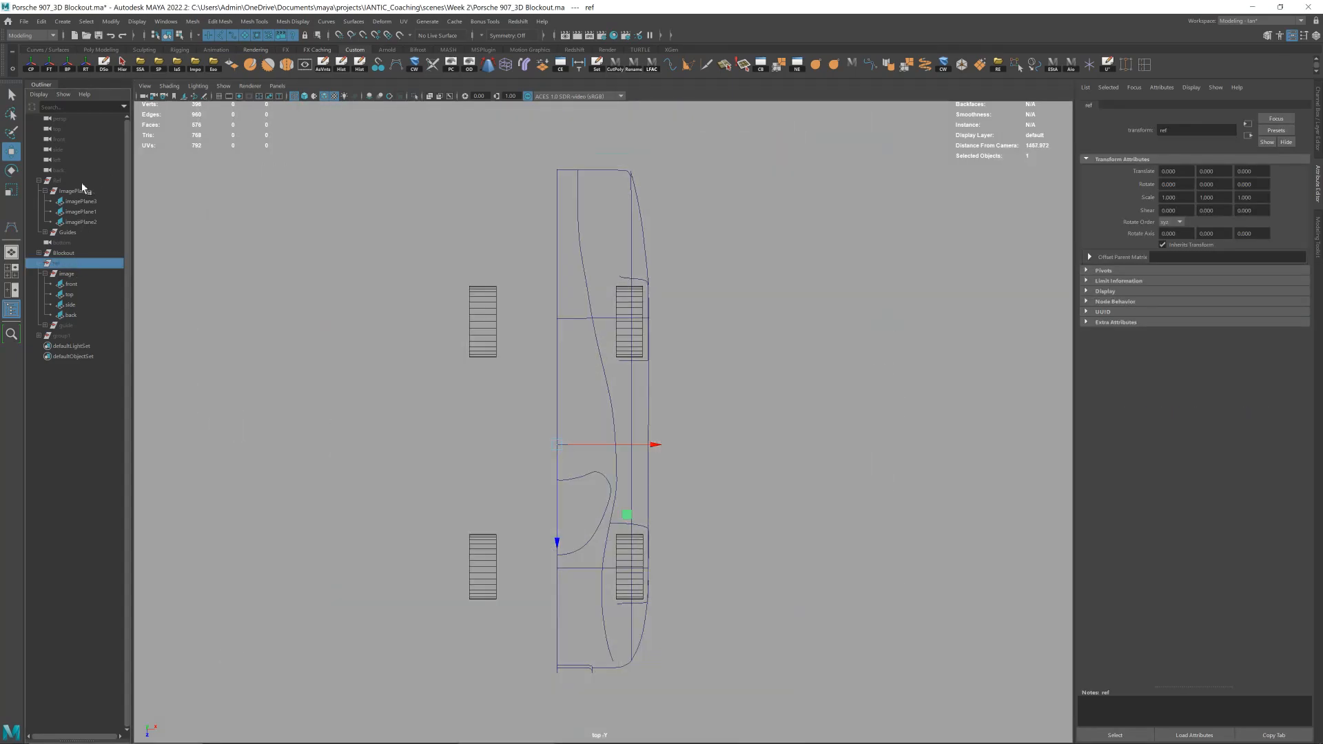
- Show the Ref group with its blueprint image planes behind the Blockout curves in the top view
{"action": "left_click", "coordinate": [81, 183]}
{"action": "key", "text": "h"}
{"action": "key", "text": "h"}
{"action": "key", "text": "h"}
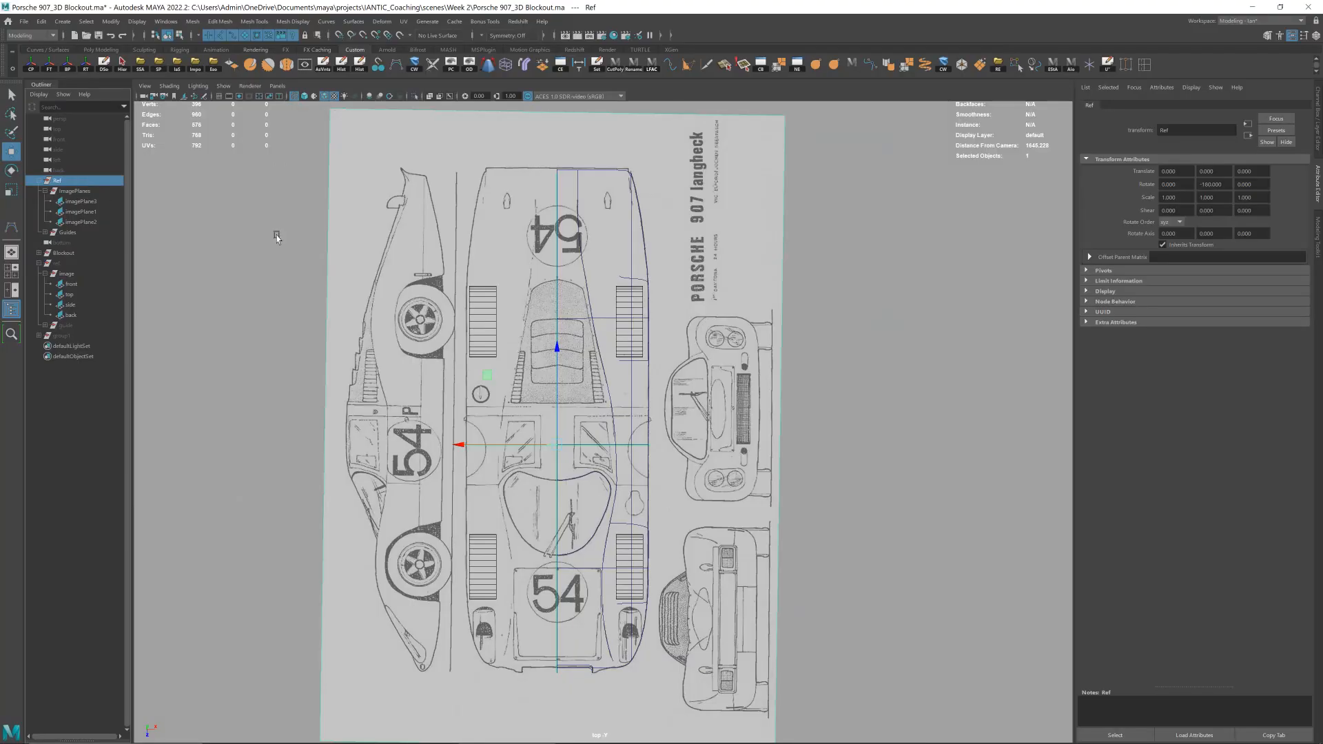
- Return to the perspective view and hide the Guides group inside the Ref group
{"action": "left_click", "coordinate": [787, 269]}
{"action": "key", "text": "space"}
{"action": "left_click_drag", "start_coordinate": [788, 269], "coordinate": [688, 282]}
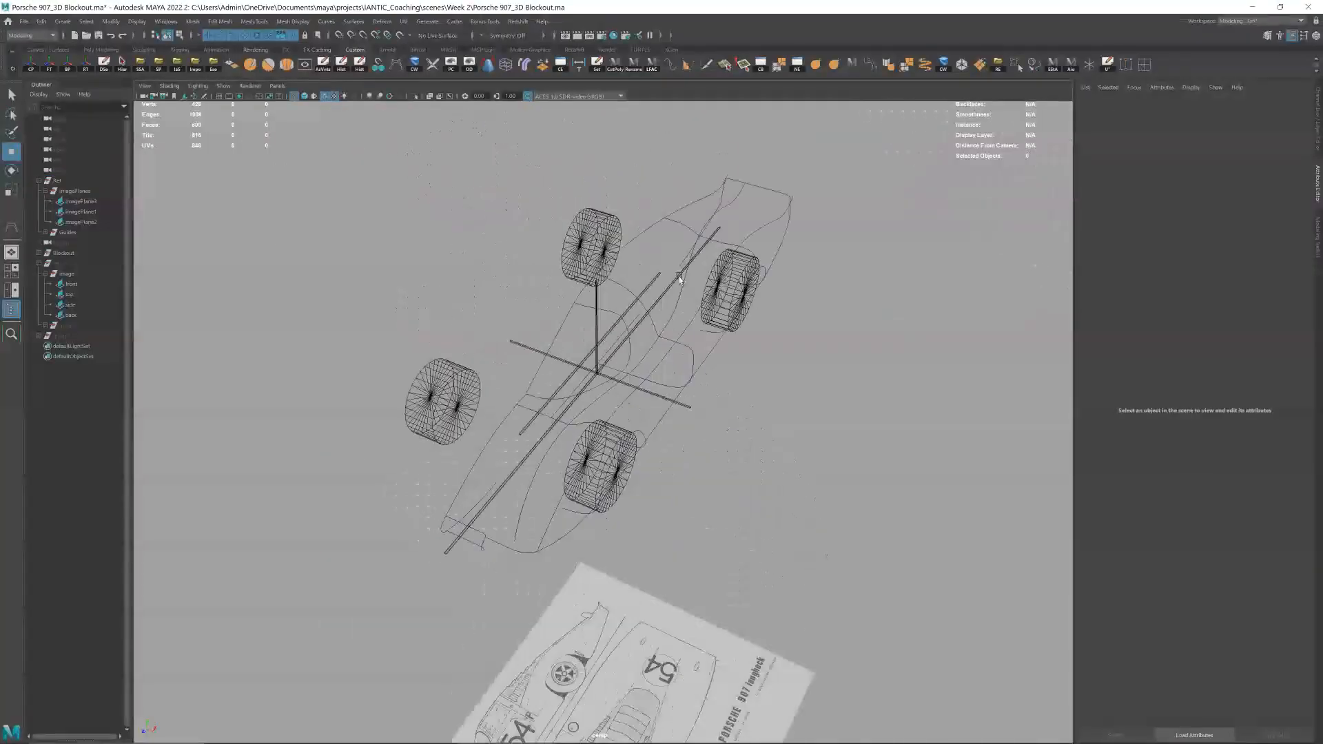
{"action": "left_click", "coordinate": [61, 235]}
{"action": "key", "text": "h"}
- Examine the Blockout body curves and wheels in the perspective view from above and the front
{"action": "left_click", "coordinate": [780, 313]}
{"action": "left_click_drag", "start_coordinate": [780, 314], "coordinate": [672, 286], "text": "alt"}
{"action": "key", "text": "space"}
{"action": "left_click", "coordinate": [739, 372]}
{"action": "key", "text": "space"}
{"action": "key", "text": "space"}
{"action": "key", "text": "space"}
{"action": "key", "text": "space"}
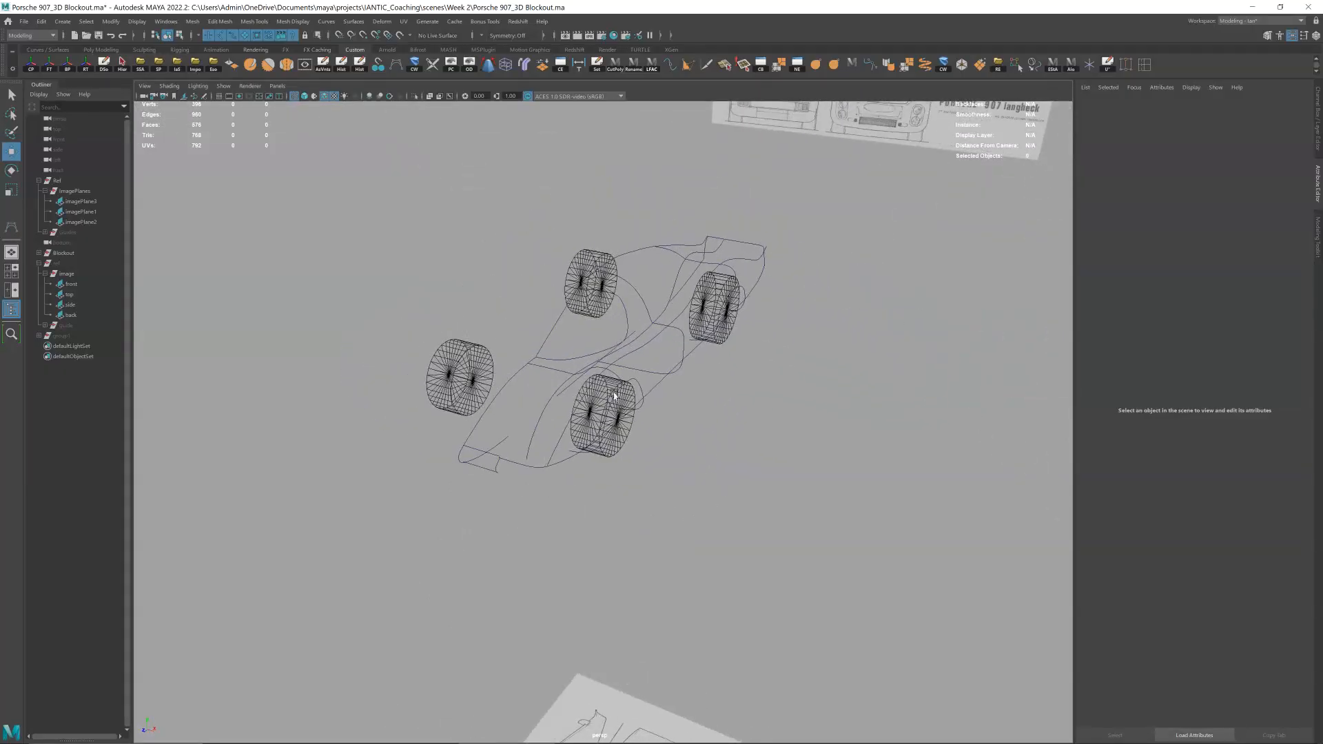
{"action": "left_click_drag", "start_coordinate": [675, 354], "coordinate": [716, 346], "text": "alt"}
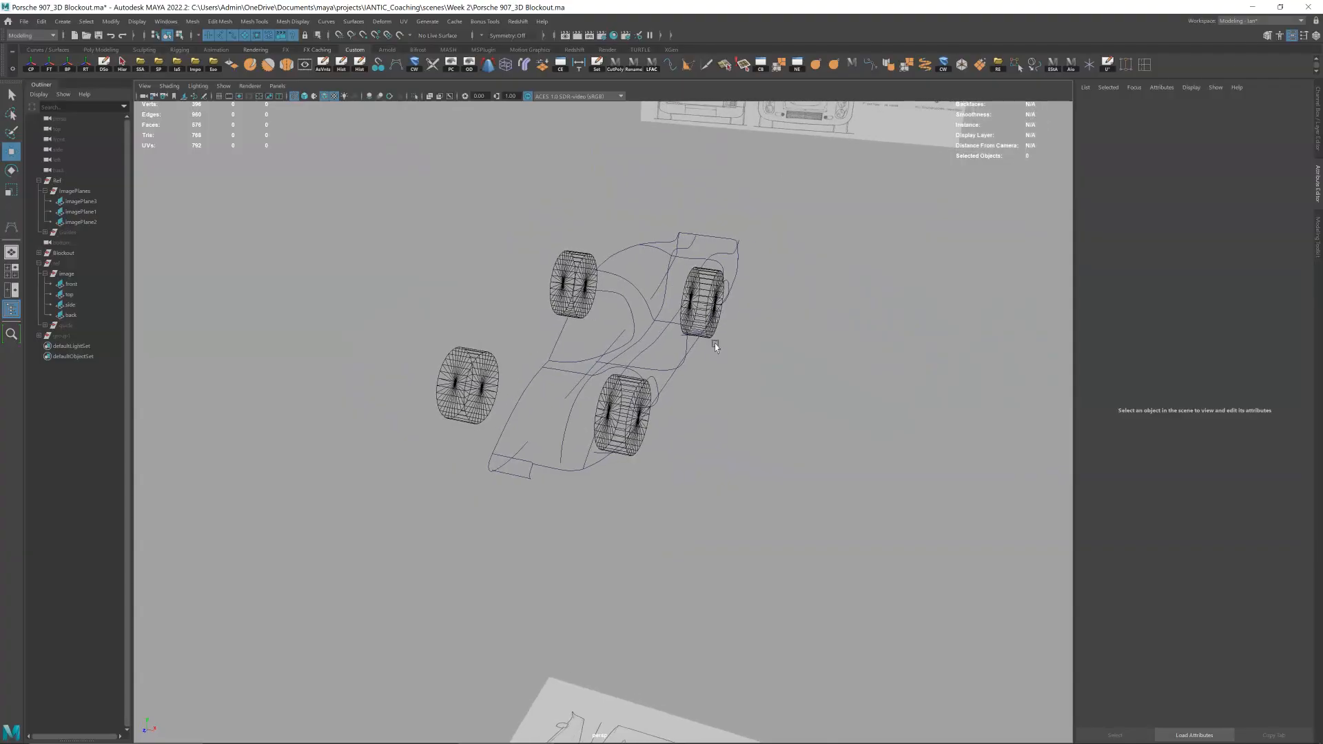
- Select the wheels one after another to point them out, then clear the selection and orbit around the car
{"action": "left_click", "coordinate": [634, 418]}
{"action": "left_click", "coordinate": [641, 439]}
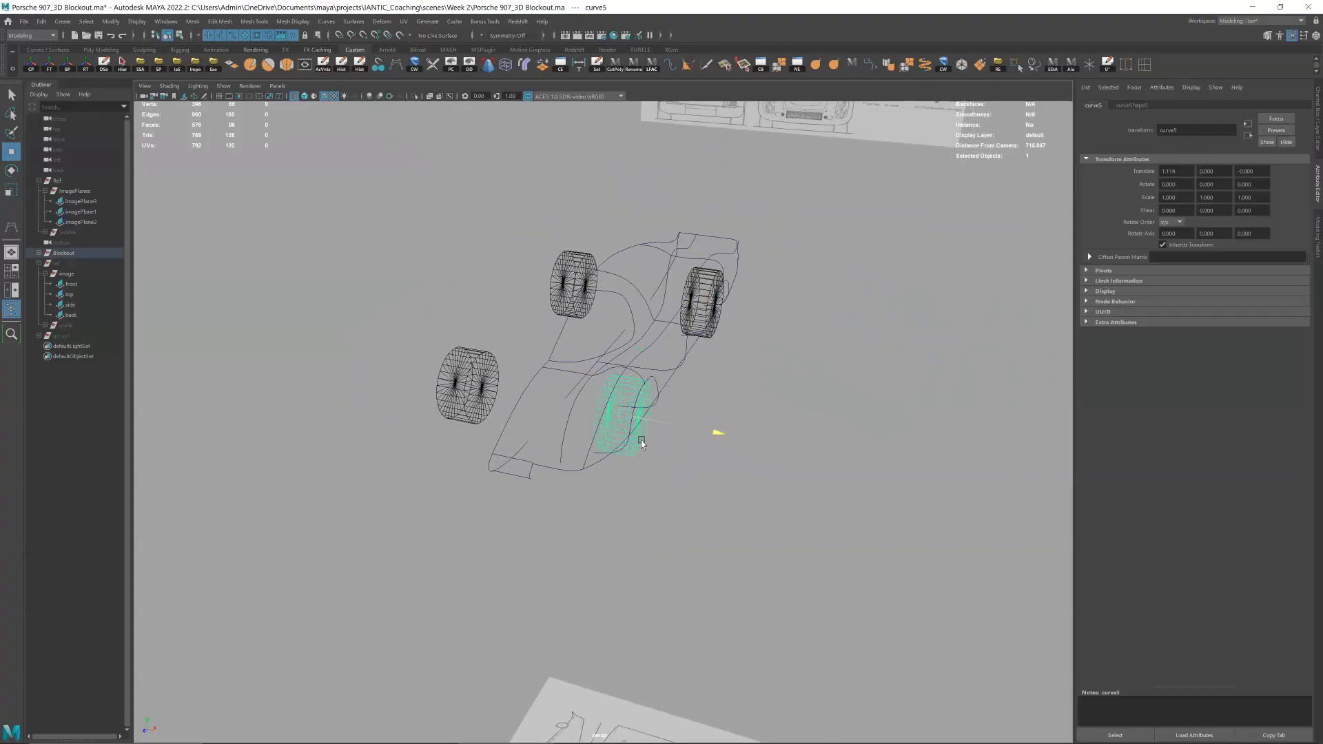
{"action": "left_click", "coordinate": [452, 370]}
{"action": "left_click", "coordinate": [556, 283]}
{"action": "left_click", "coordinate": [713, 344]}
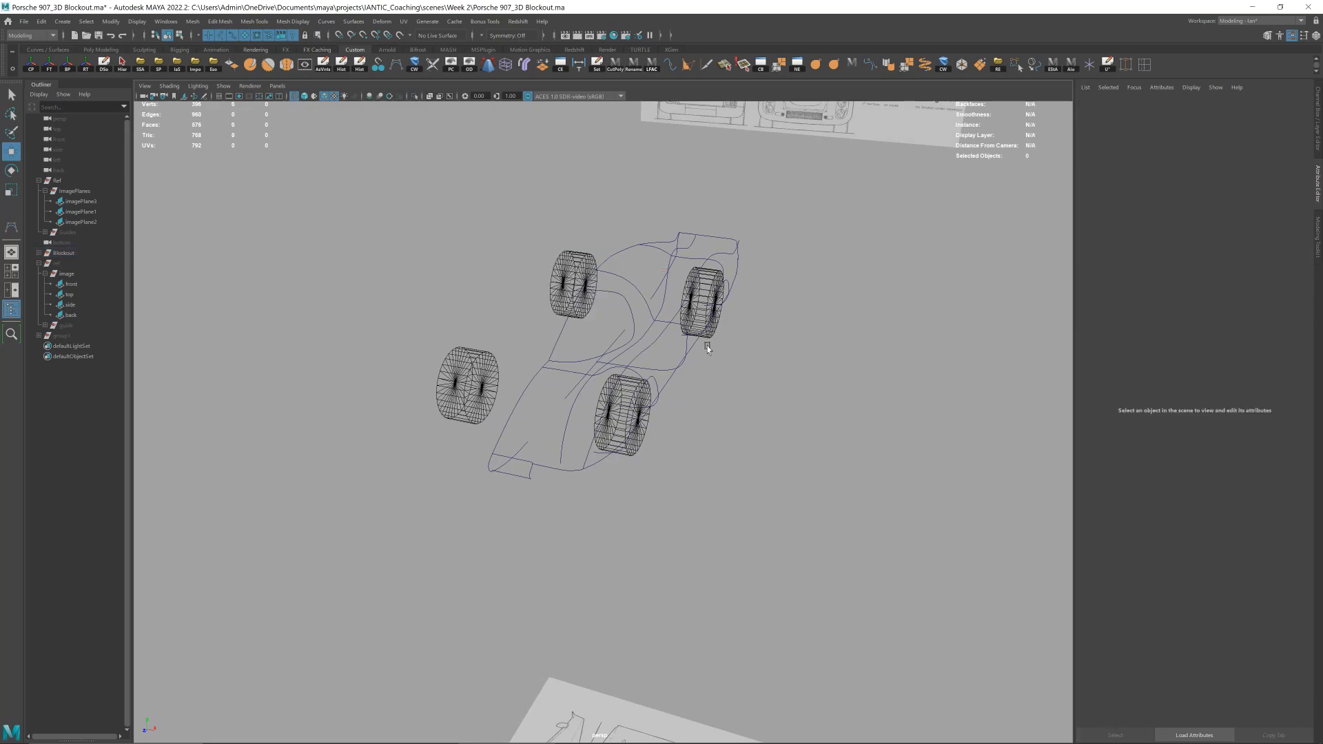
{"action": "left_click", "coordinate": [711, 333]}
{"action": "left_click_drag", "start_coordinate": [769, 351], "coordinate": [762, 354], "text": "alt"}
{"action": "left_click", "coordinate": [756, 394]}
{"action": "left_click_drag", "start_coordinate": [768, 448], "coordinate": [683, 396], "text": "alt"}
- Activate the curve-drawing tool and examine the body curves from the side, front and above
{"action": "left_click", "coordinate": [397, 65]}
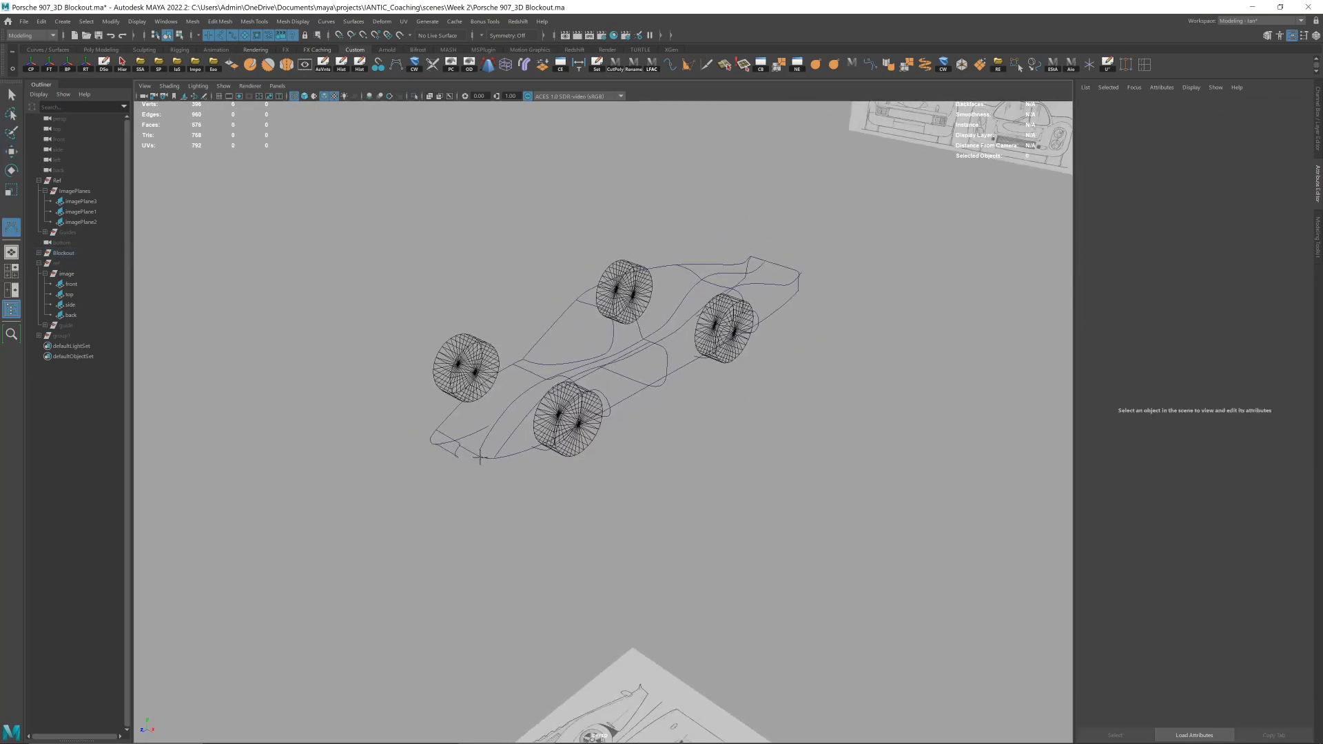
{"action": "left_click_drag", "start_coordinate": [772, 377], "coordinate": [786, 376], "text": "alt"}
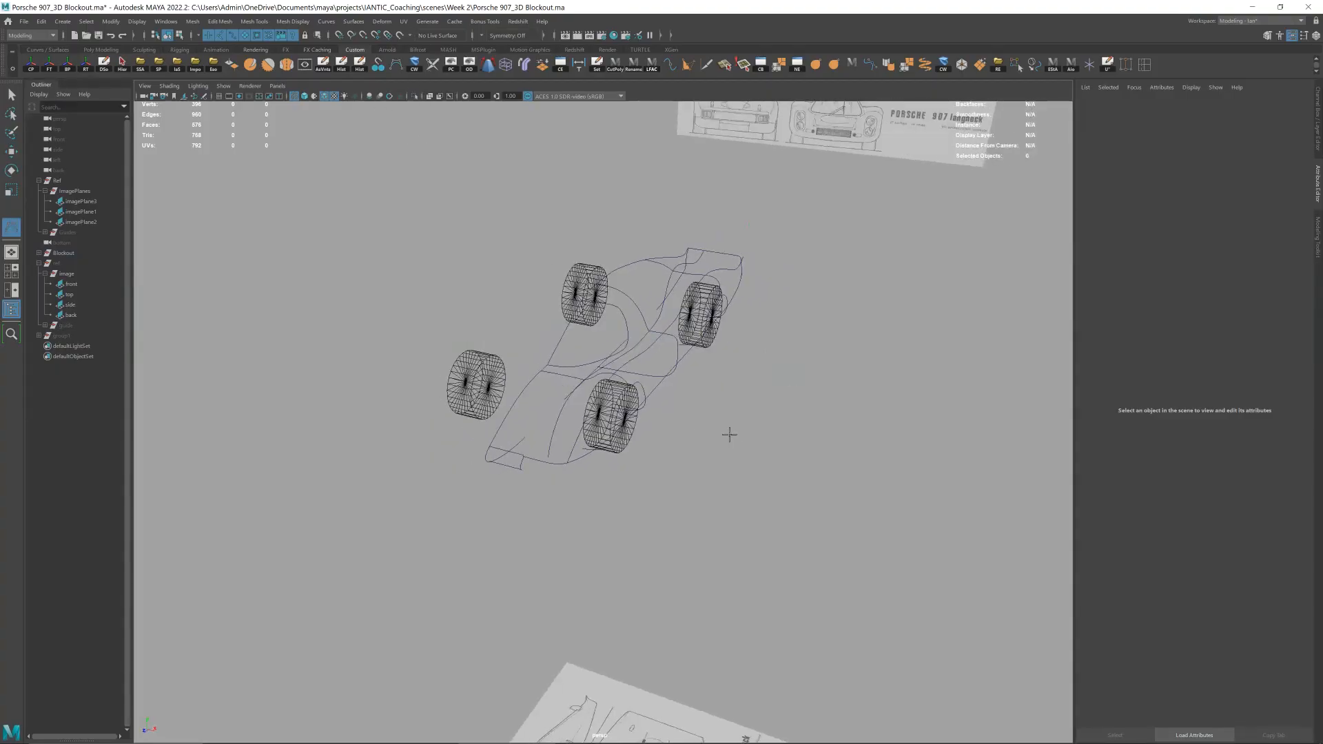
{"action": "left_click_drag", "start_coordinate": [735, 428], "coordinate": [757, 425], "text": "alt"}
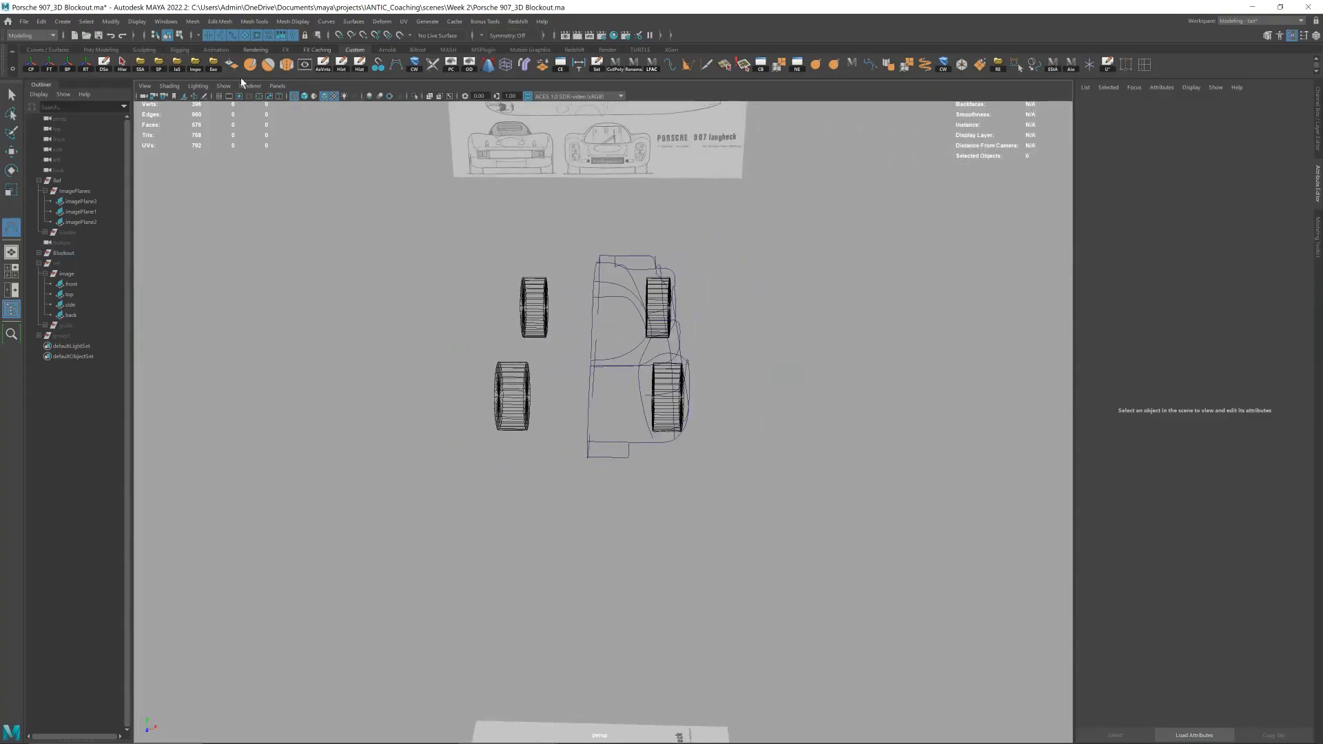
{"action": "mouse_move", "coordinate": [713, 275]}
{"action": "left_mouse_down", "text": "alt"}
{"action": "mouse_move", "coordinate": [603, 269]}
{"action": "mouse_move", "coordinate": [712, 281]}
{"action": "mouse_move", "coordinate": [692, 286]}
{"action": "left_mouse_up", "text": "alt"}
- Compare the body curves with the blueprint's cabin area in the top view, then return to the perspective view
{"action": "key", "text": "space"}
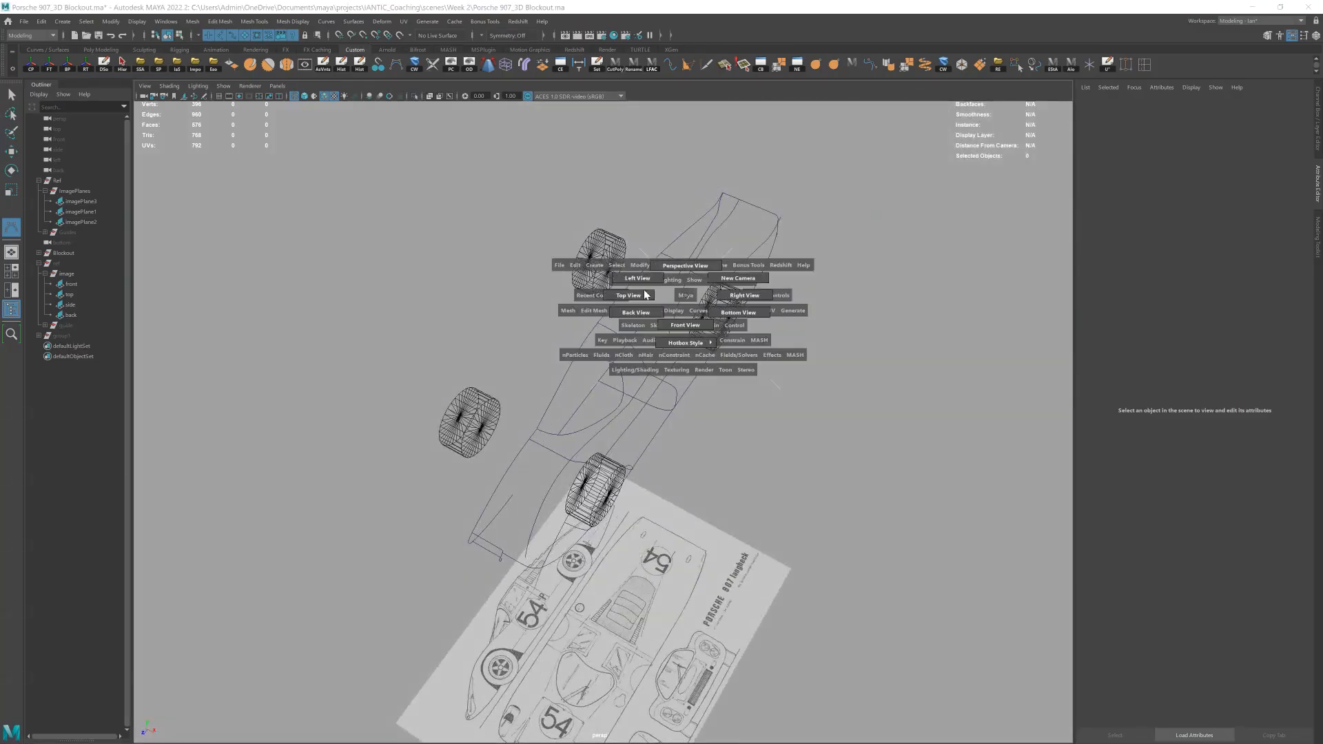
{"action": "left_click", "coordinate": [609, 295]}
{"action": "scroll", "coordinate": [585, 441], "scroll_direction": "up", "scroll_amount": 5}
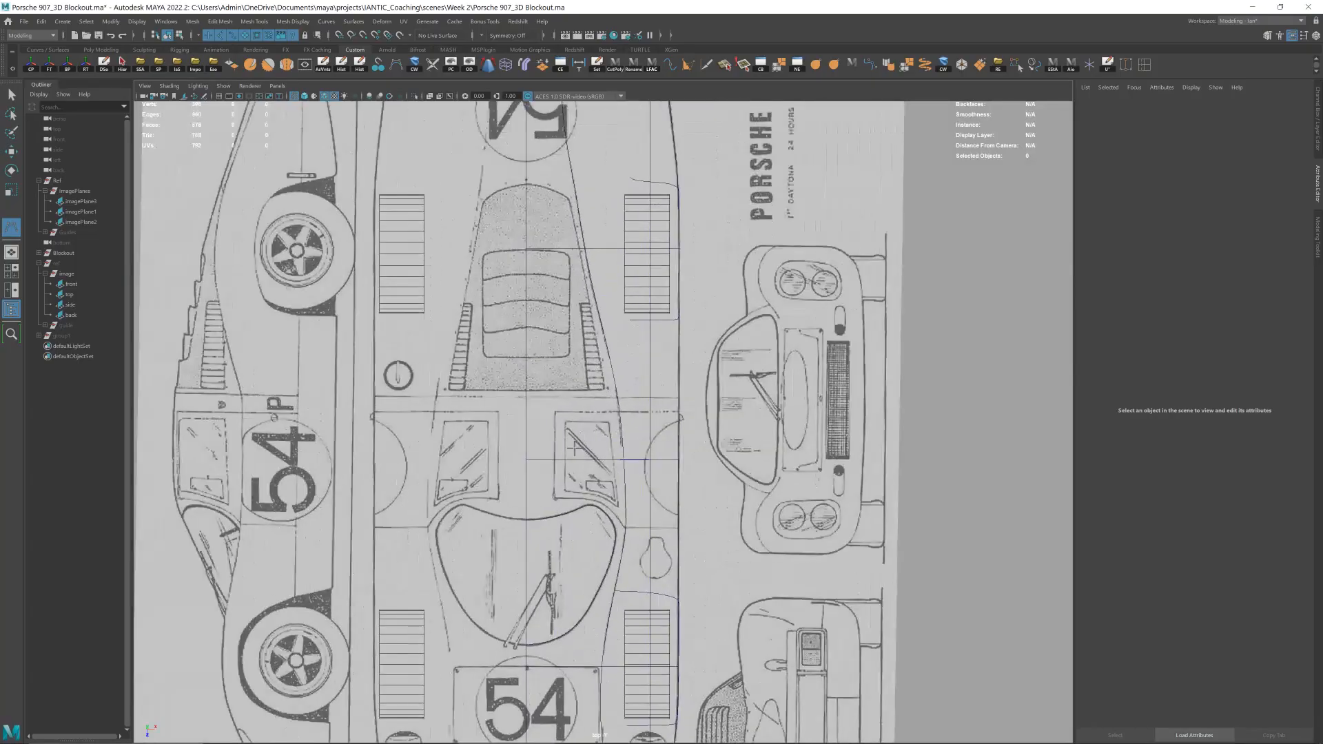
{"action": "scroll", "coordinate": [556, 421], "scroll_direction": "up", "scroll_amount": 3}
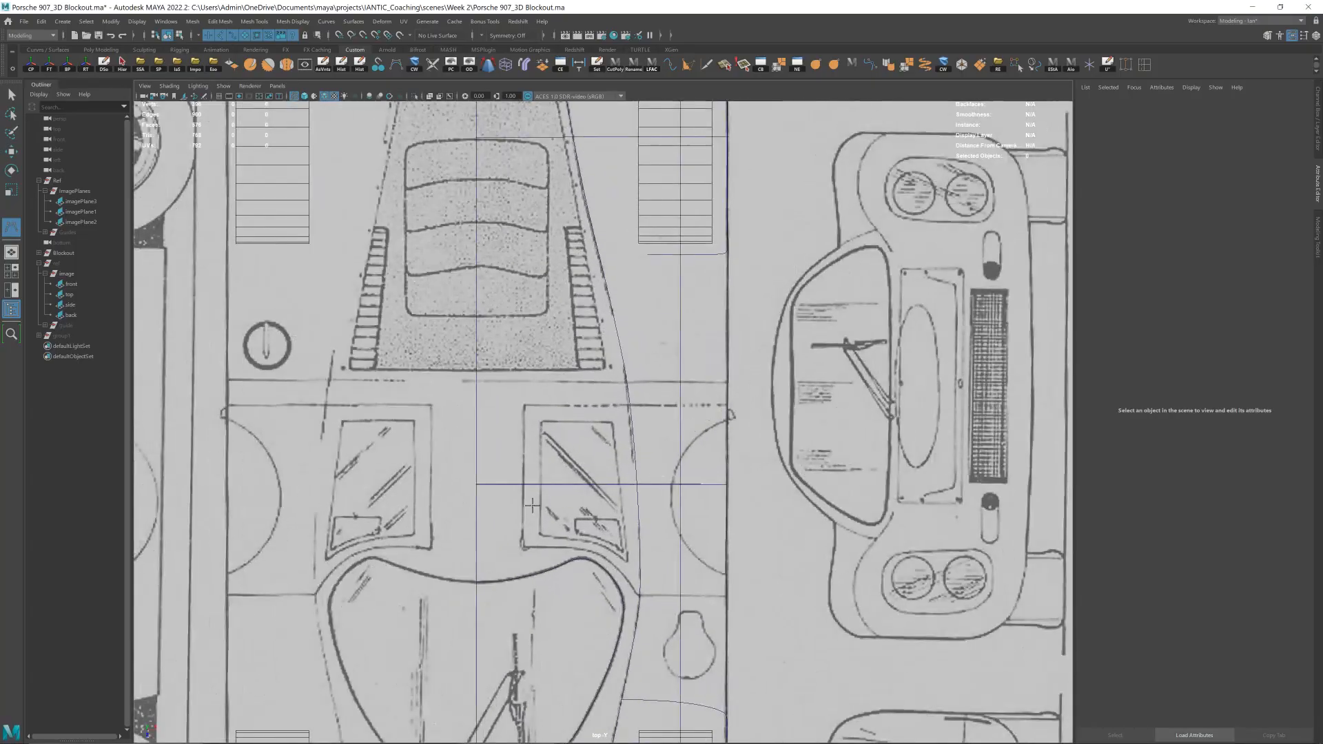
{"action": "key", "text": "space"}
{"action": "left_click_drag", "start_coordinate": [621, 565], "coordinate": [526, 363]}
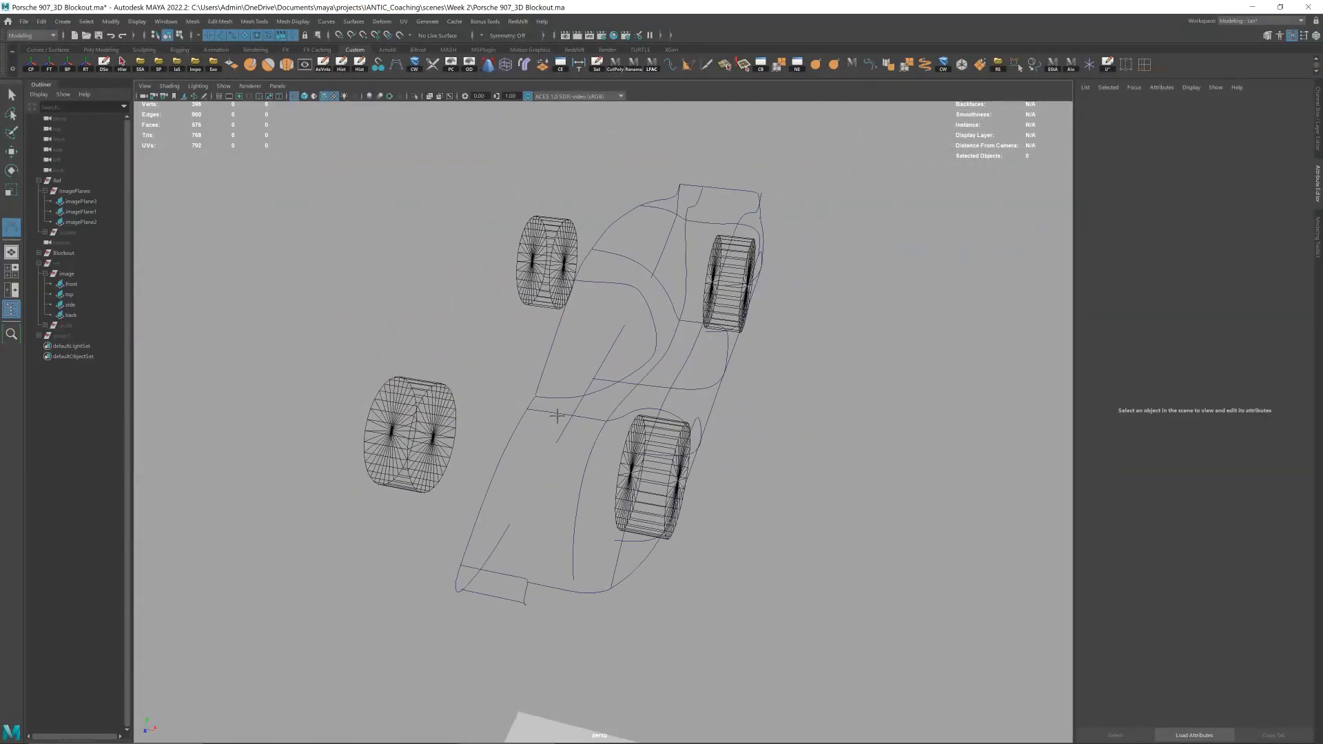
- Capture the viewport, sketch red polygon strips along the windshield base and the upper body line, and discard the capture
{"action": "key", "text": "Print"}
{"action": "left_click_drag", "start_coordinate": [133, 85], "coordinate": [1072, 736]}
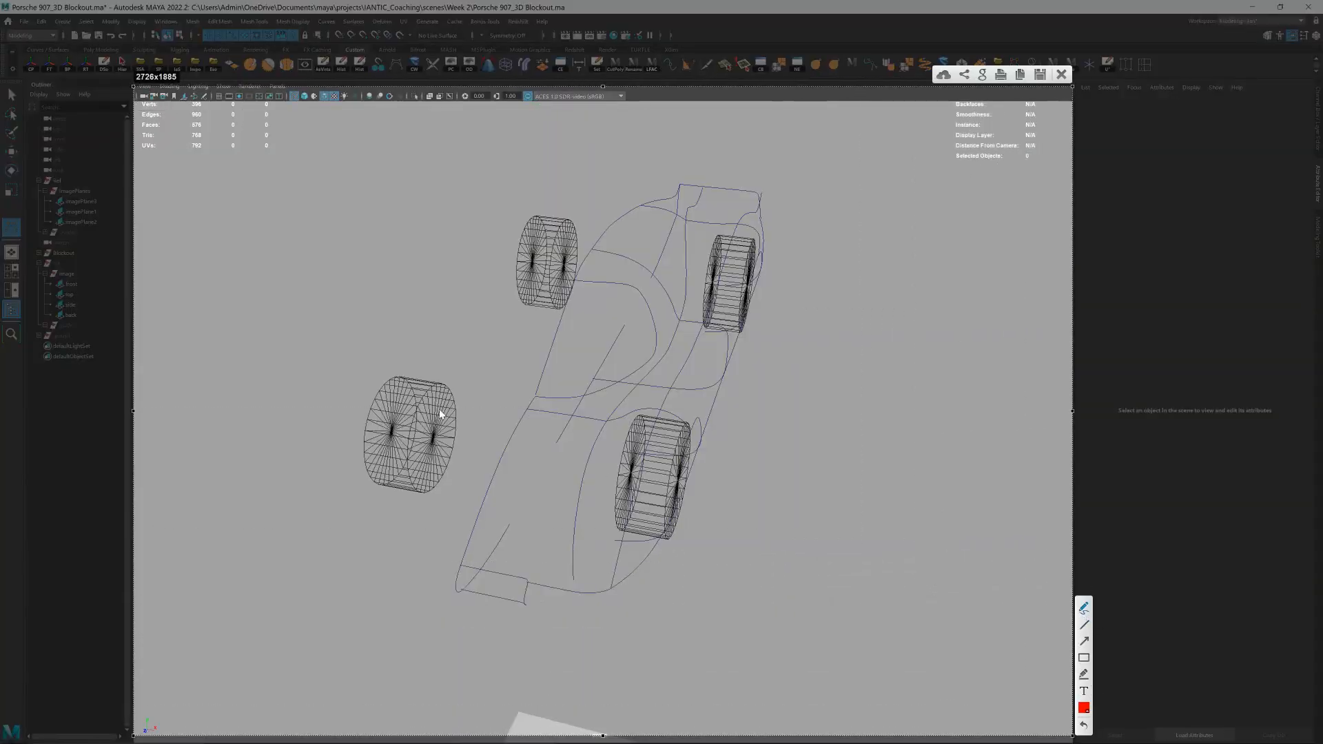
{"action": "mouse_move", "coordinate": [513, 433]}
{"action": "left_mouse_down"}
{"action": "mouse_move", "coordinate": [526, 437]}
{"action": "mouse_move", "coordinate": [544, 411]}
{"action": "mouse_move", "coordinate": [556, 441]}
{"action": "mouse_move", "coordinate": [582, 444]}
{"action": "mouse_move", "coordinate": [603, 422]}
{"action": "left_mouse_up"}
{"action": "left_click_drag", "start_coordinate": [596, 446], "coordinate": [632, 403]}
{"action": "mouse_move", "coordinate": [603, 419]}
{"action": "left_mouse_down"}
{"action": "mouse_move", "coordinate": [621, 419]}
{"action": "mouse_move", "coordinate": [640, 384]}
{"action": "left_mouse_up"}
{"action": "mouse_move", "coordinate": [640, 384]}
{"action": "left_mouse_down"}
{"action": "mouse_move", "coordinate": [621, 401]}
{"action": "mouse_move", "coordinate": [672, 359]}
{"action": "mouse_move", "coordinate": [691, 311]}
{"action": "mouse_move", "coordinate": [691, 210]}
{"action": "mouse_move", "coordinate": [698, 246]}
{"action": "left_mouse_up"}
{"action": "key", "text": "ctrl+z"}
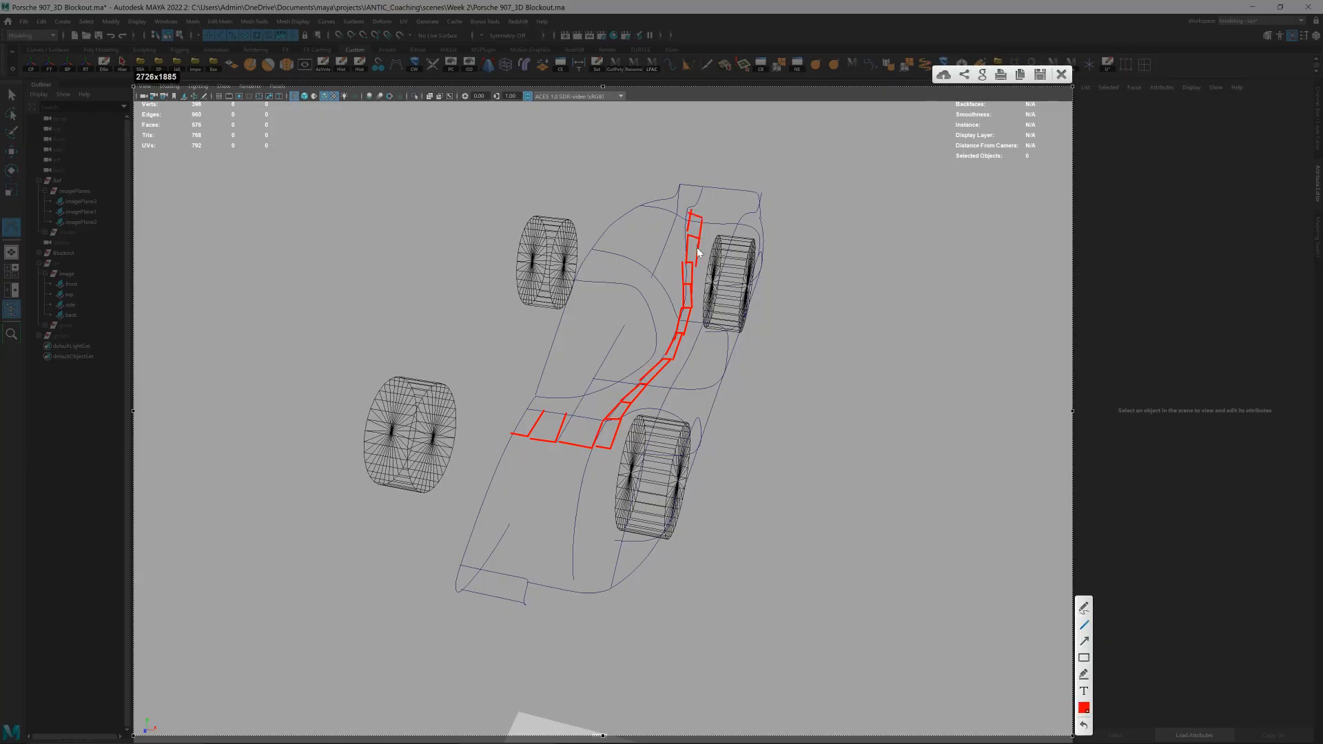
{"action": "key", "text": "Escape"}
- Switch to the Move tool and examine the complete curve blockout and wheels from the side, front and above
{"action": "left_click_drag", "start_coordinate": [766, 315], "coordinate": [758, 332], "text": "alt"}
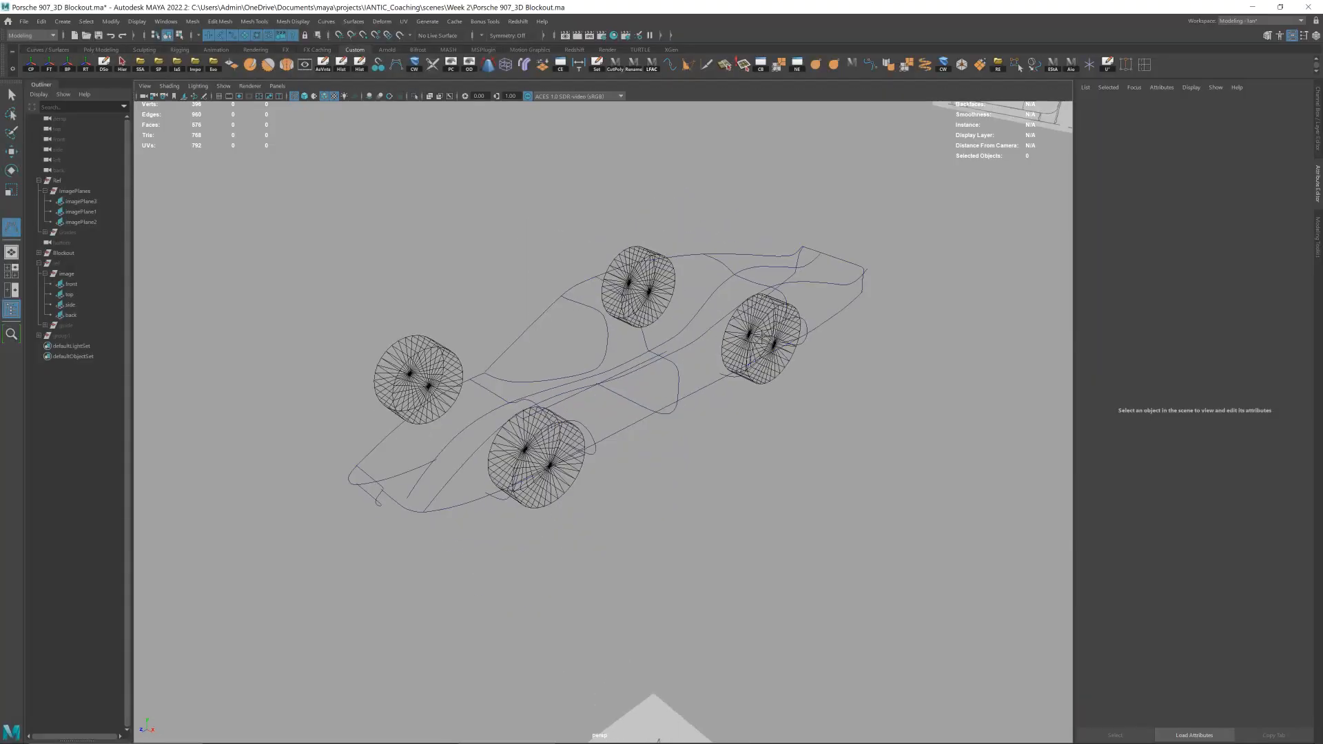
{"action": "key", "text": "w"}
{"action": "left_click_drag", "start_coordinate": [760, 274], "coordinate": [737, 326], "text": "alt"}
{"action": "middle_click_drag", "start_coordinate": [737, 326], "coordinate": [777, 290], "text": "alt"}
{"action": "scroll", "coordinate": [776, 289], "scroll_direction": "down", "scroll_amount": 4}
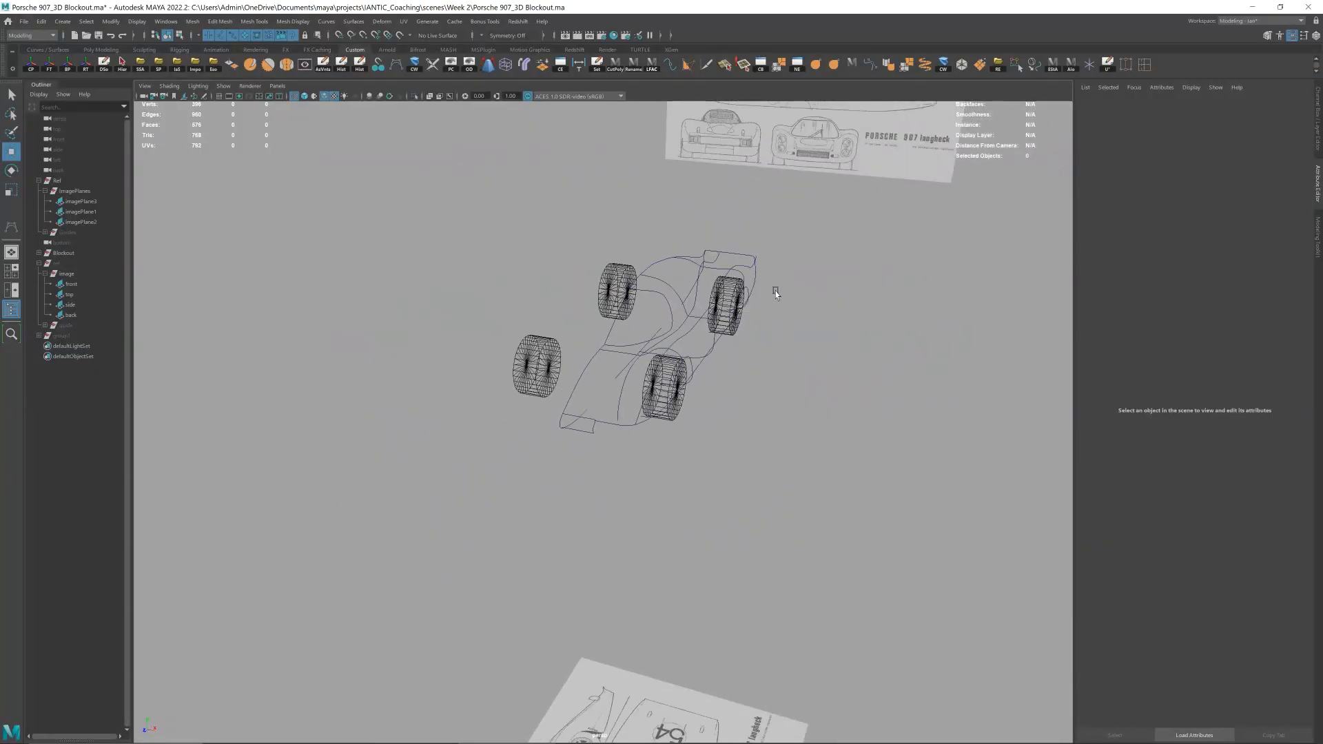
{"action": "left_click_drag", "start_coordinate": [777, 290], "coordinate": [756, 307], "text": "alt"}
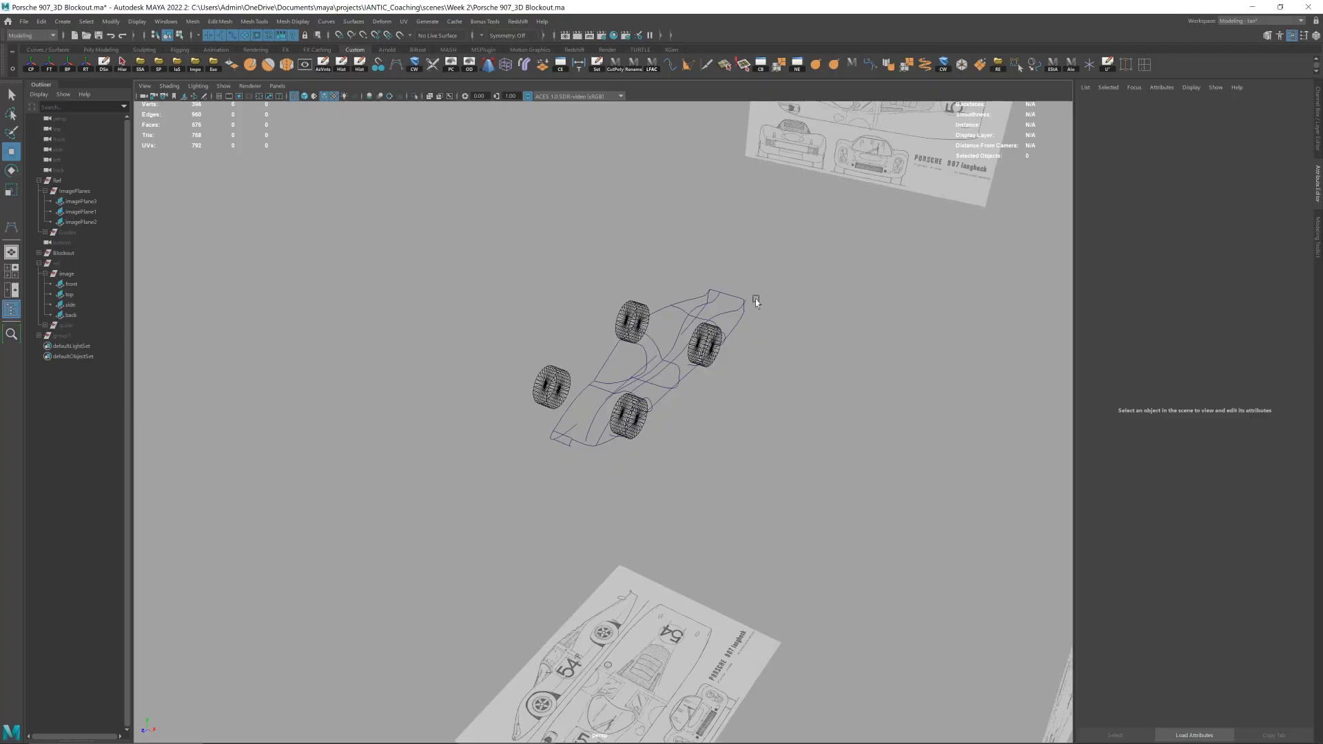
{"action": "scroll", "coordinate": [755, 300], "scroll_direction": "up", "scroll_amount": 4}
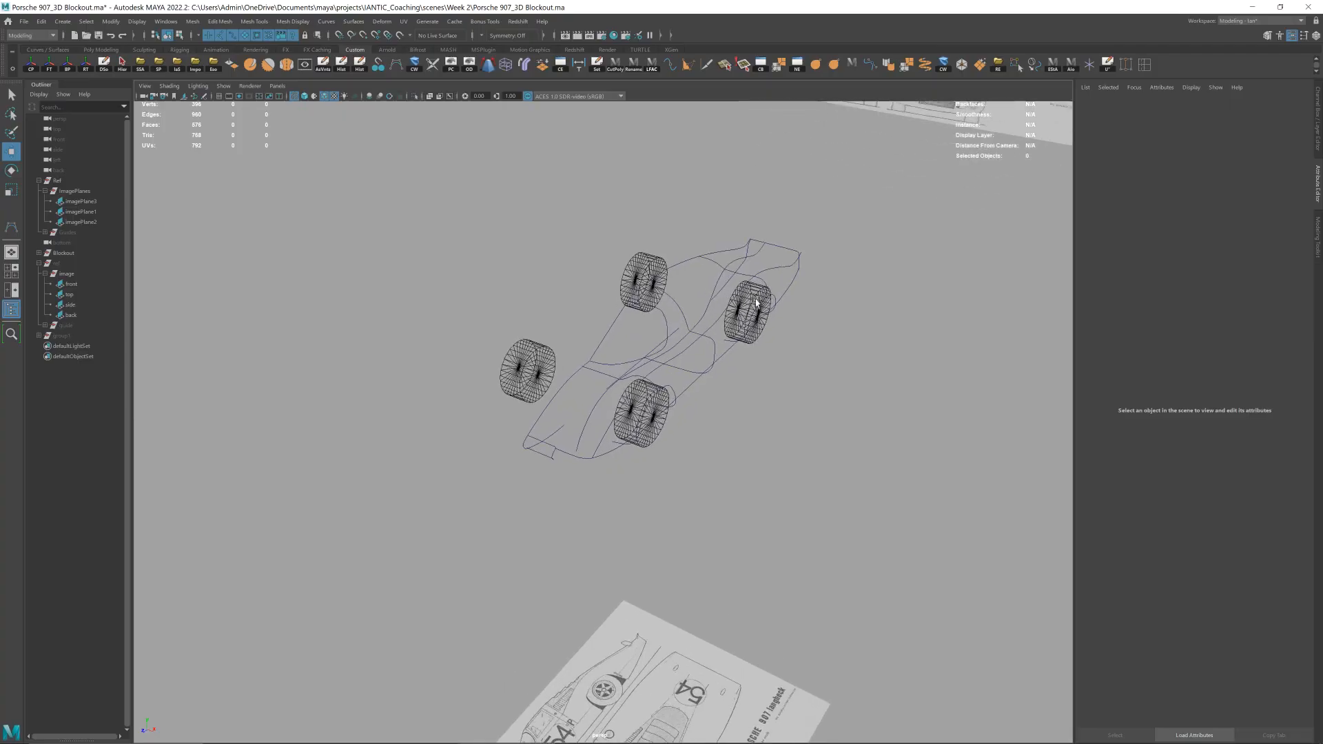
{"action": "middle_click_drag", "start_coordinate": [830, 320], "coordinate": [827, 345], "text": "alt"}
{"action": "mouse_move", "coordinate": [827, 345]}
{"action": "left_mouse_down", "text": "alt"}
{"action": "mouse_move", "coordinate": [812, 354]}
{"action": "mouse_move", "coordinate": [832, 356]}
{"action": "left_mouse_up", "text": "alt"}
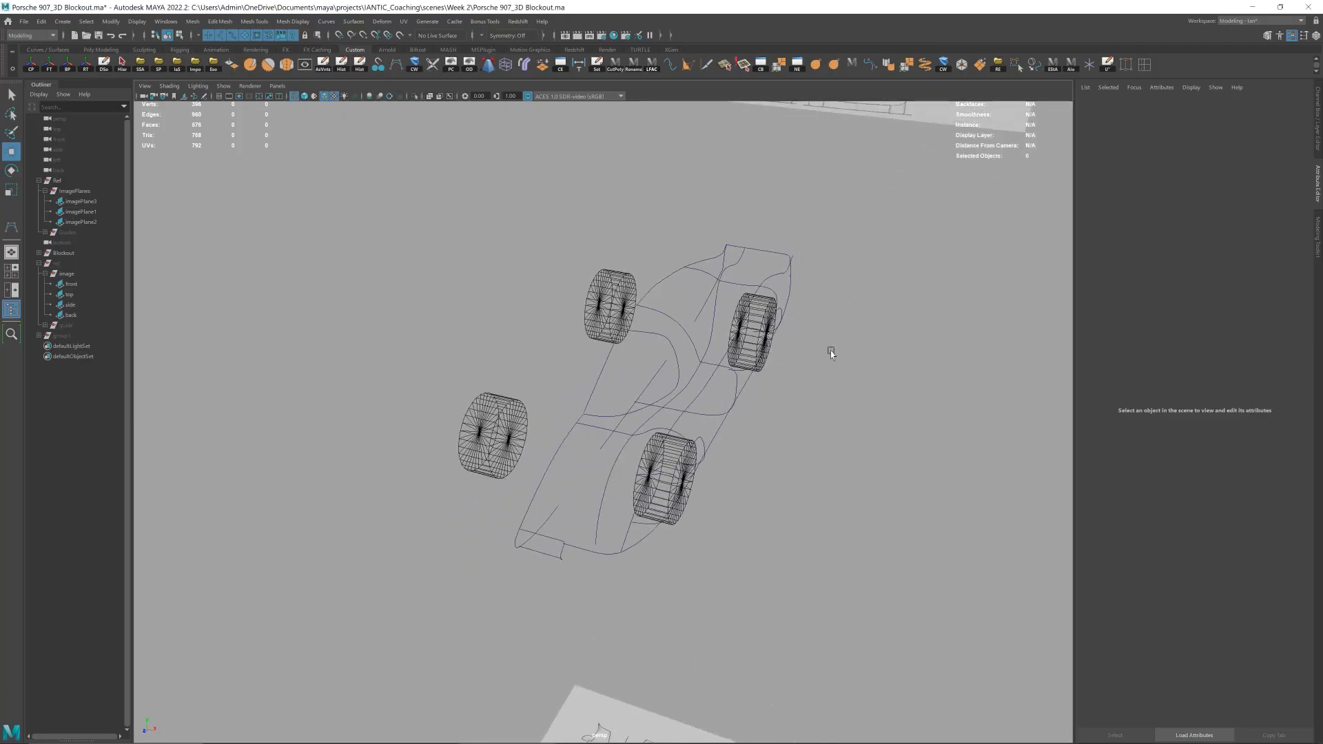